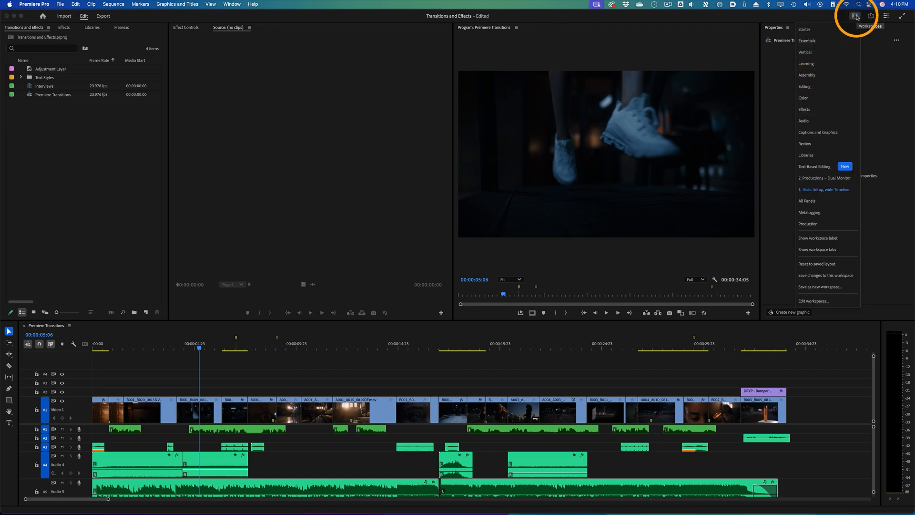
Step: Switch to the Effects workspace, look at its Graphics Templates and Libraries panels, and return to the Effects panel
click(825, 110)
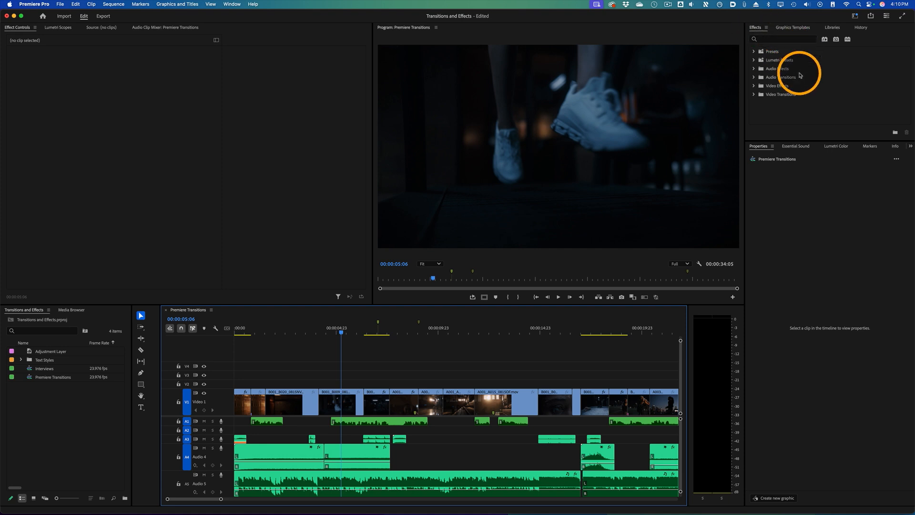
click(795, 28)
click(834, 28)
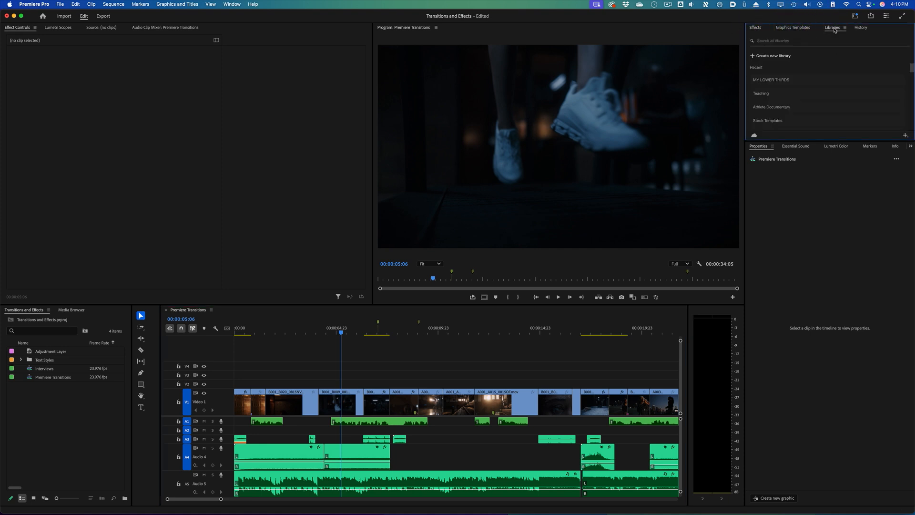
click(756, 28)
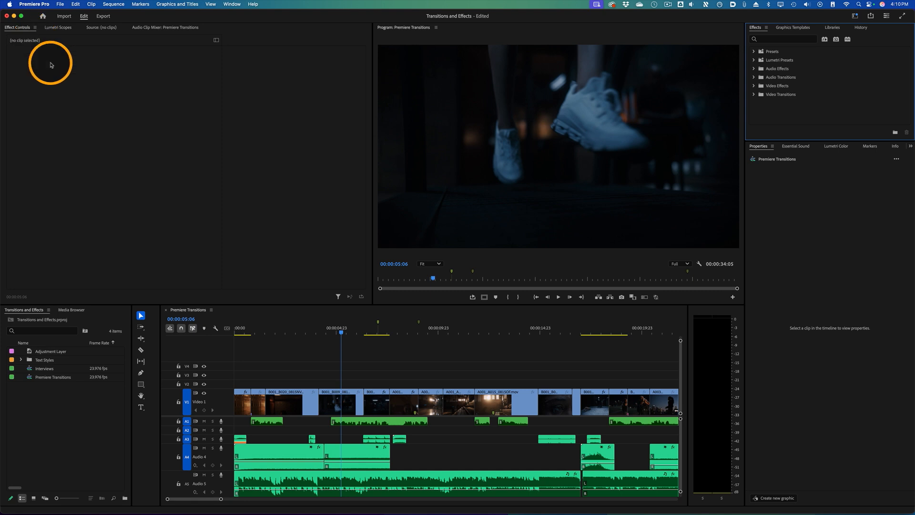
click(232, 4)
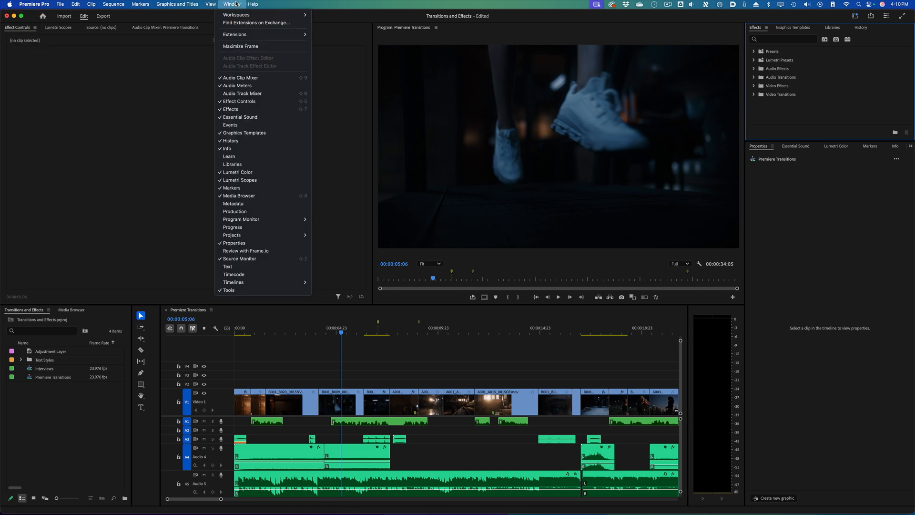
mouse_move(235, 15)
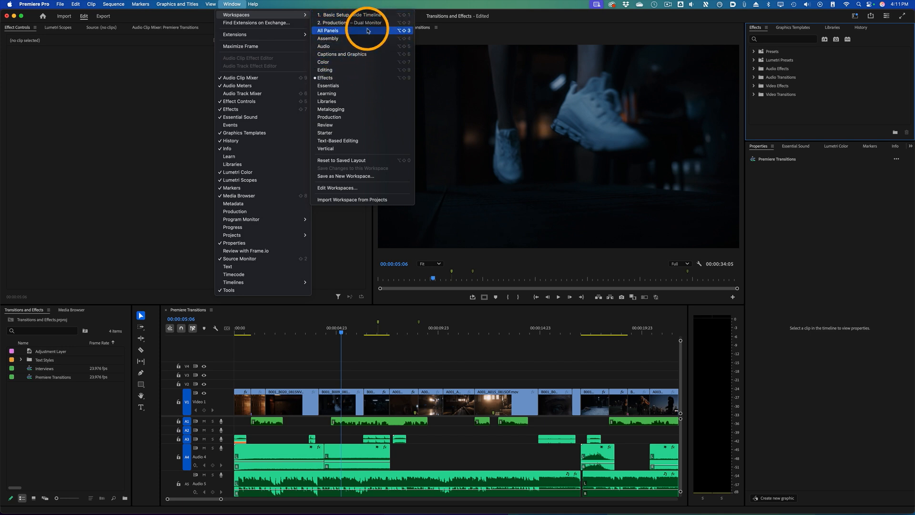
click(368, 8)
click(233, 4)
mouse_move(267, 14)
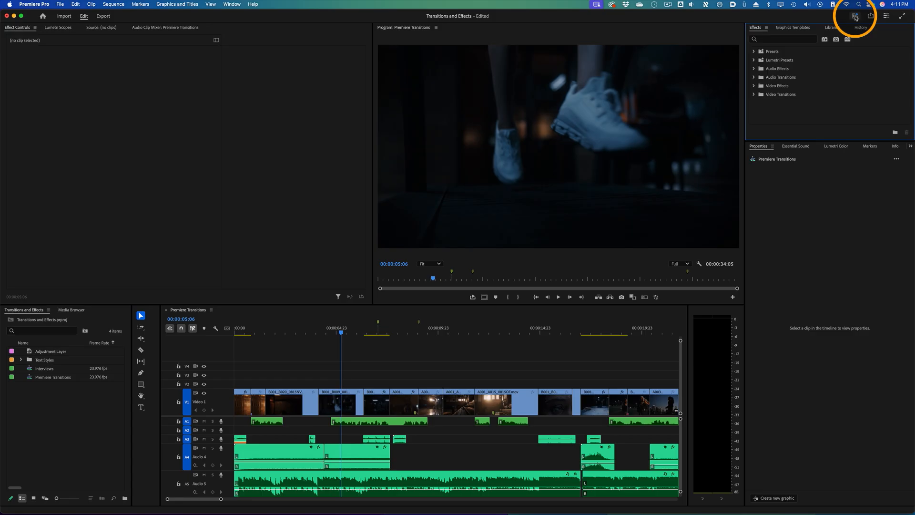
click(855, 17)
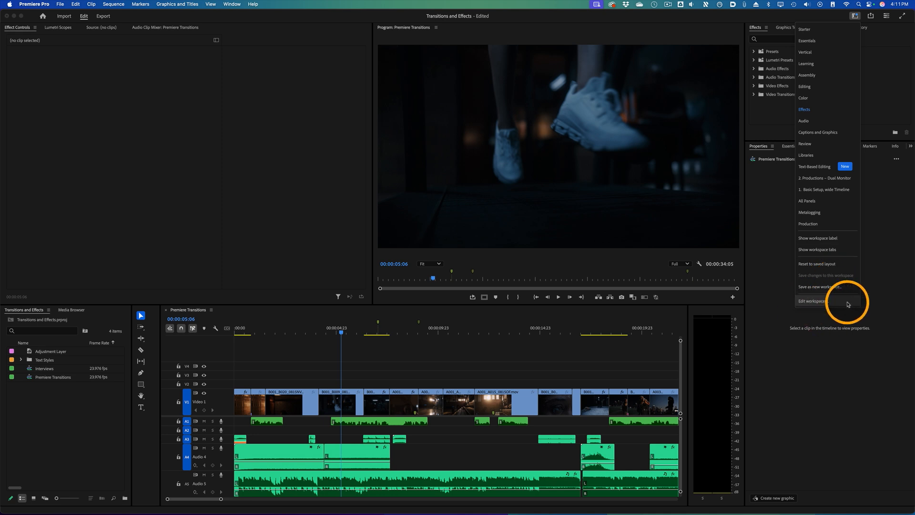
click(769, 251)
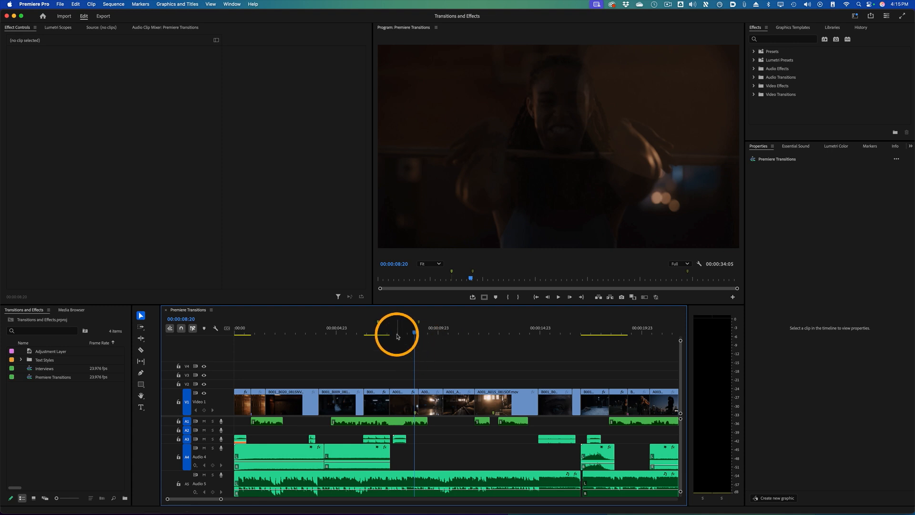
Step: Play through the cut near 00:00:09:02 on the Video 1 track and place the playhead back on it
click(418, 330)
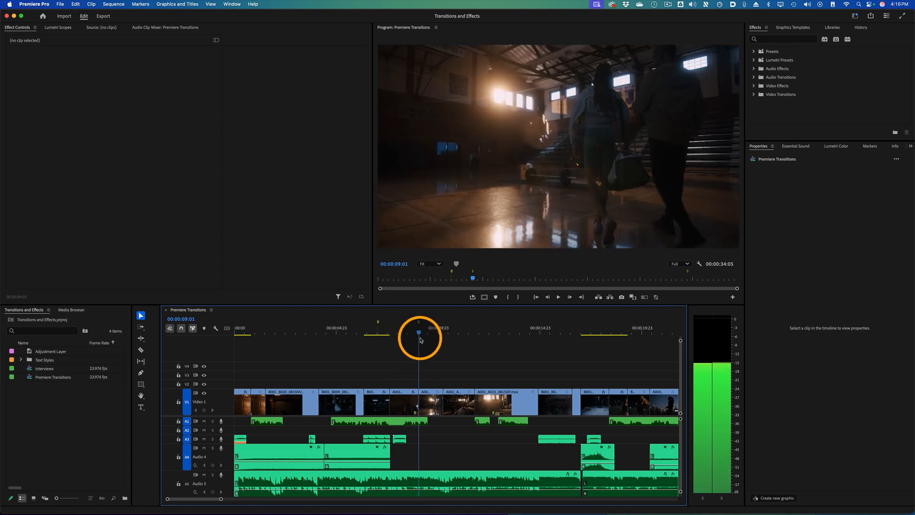
drag(421, 333, 400, 336)
key(space)
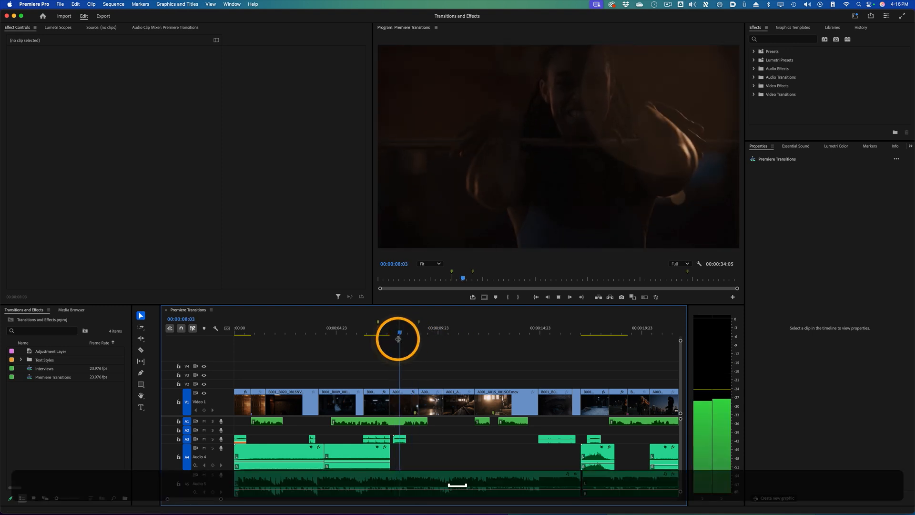
key(space)
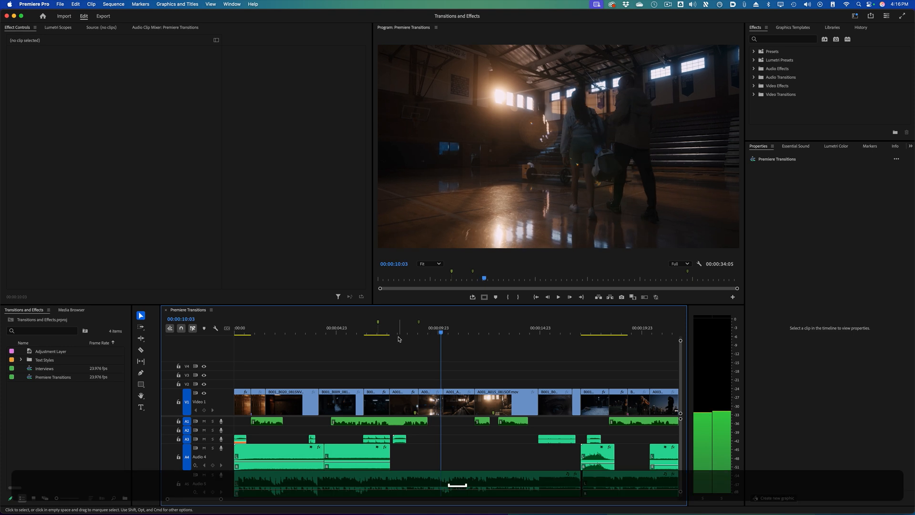
drag(428, 334, 421, 340)
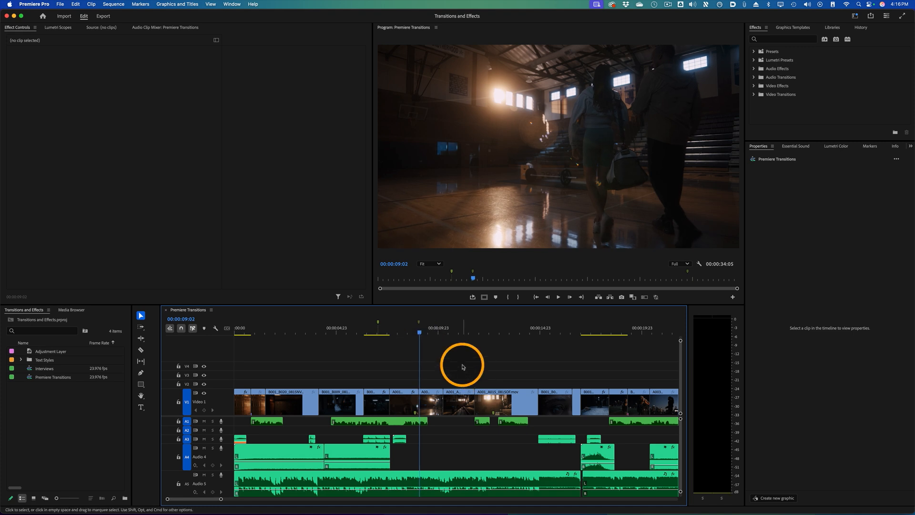
Step: Apply the default Cross Dissolve to the Video 1 edit point at 00:00:09:02 and play the transition
click(421, 403)
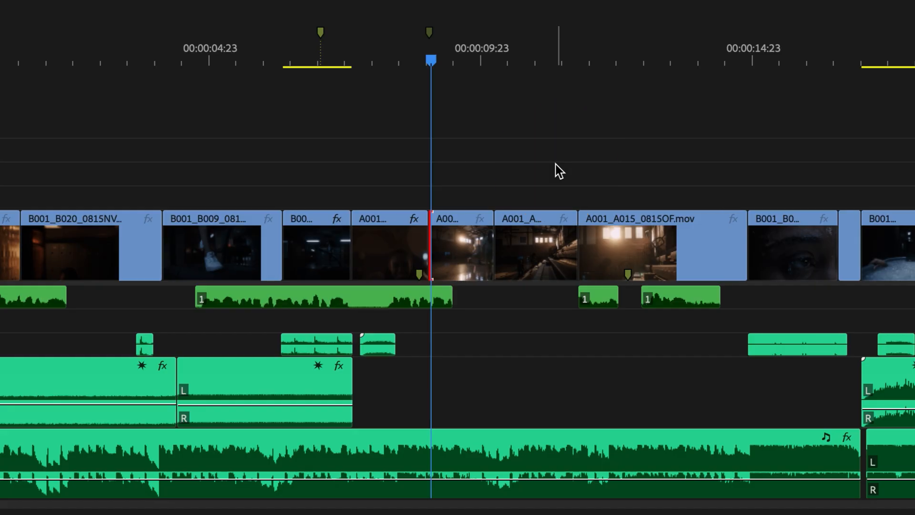
key(alt)
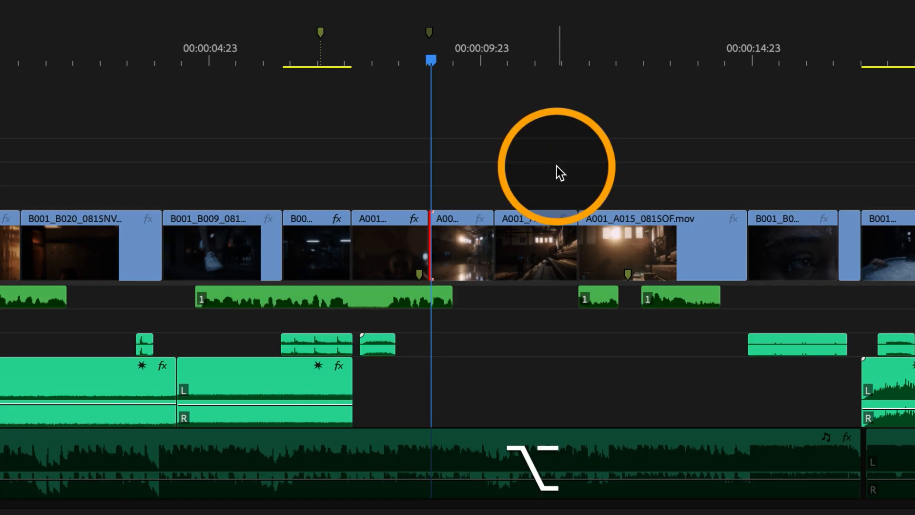
key(alt+t)
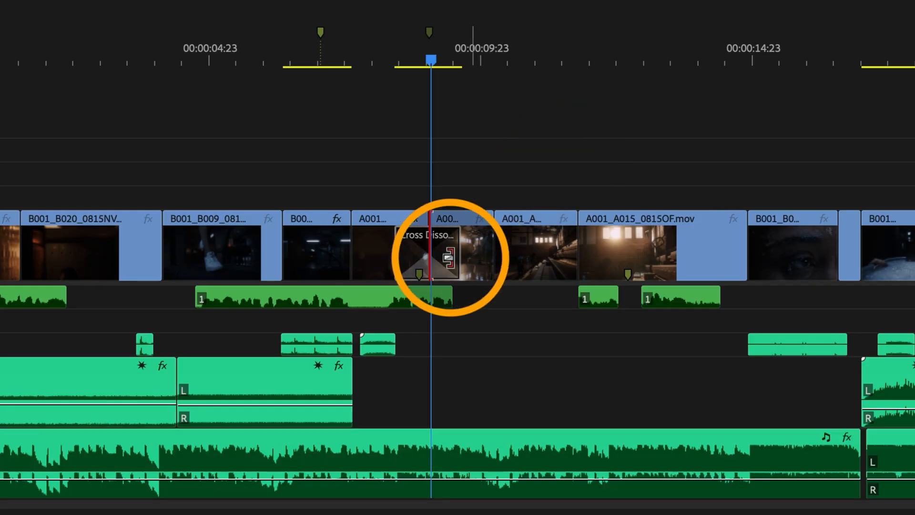
click(415, 264)
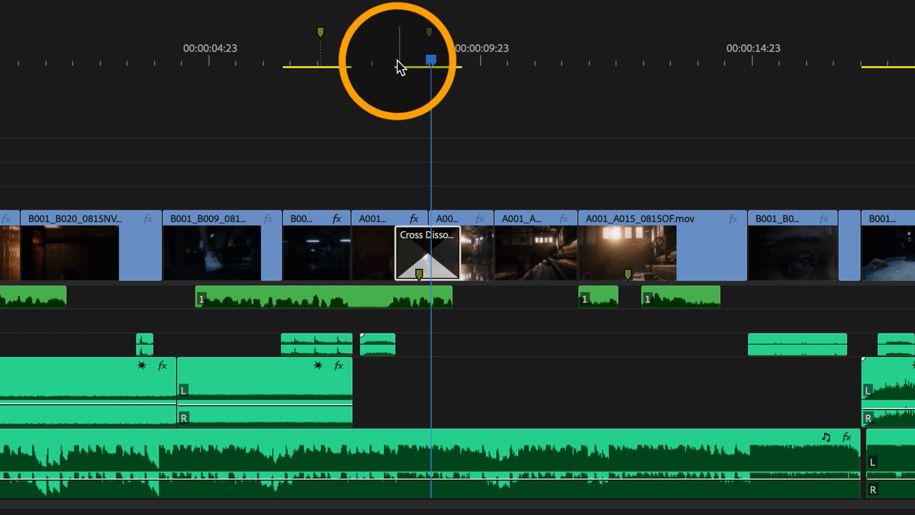
click(399, 64)
key(space)
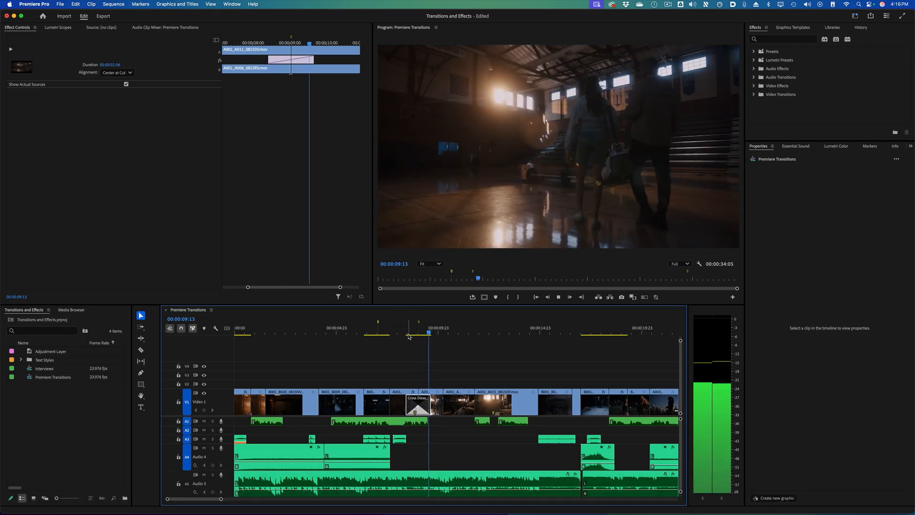
key(space)
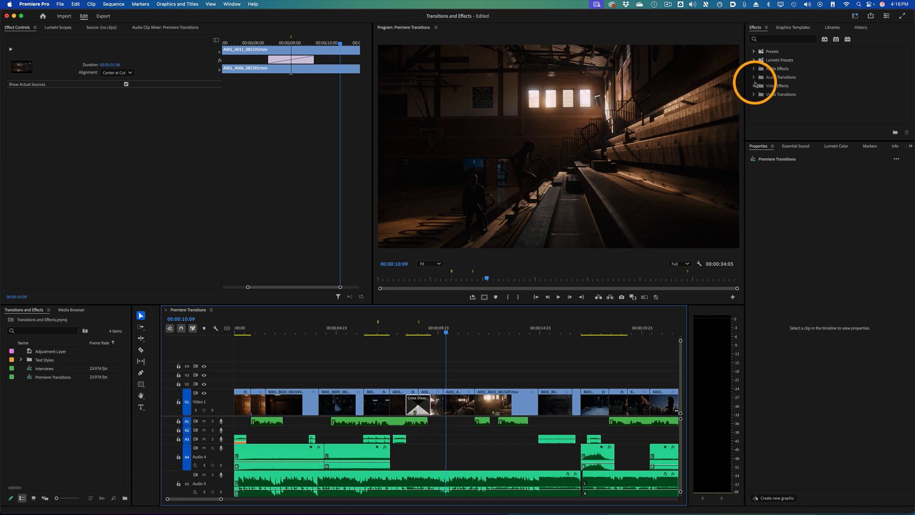
Step: Expand the Video Transitions category, enlarge the Effects panel, and look through the transition folders from Dissolve to Wipe
click(753, 95)
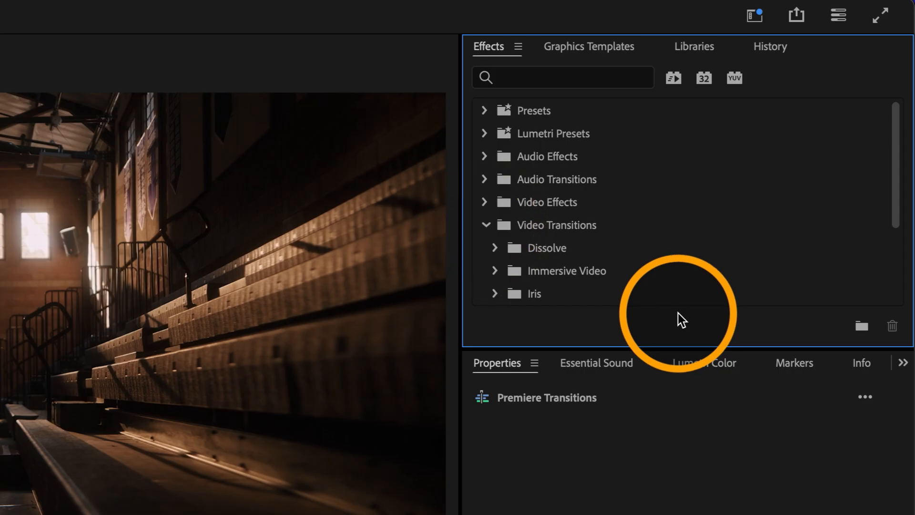
drag(652, 348, 648, 514)
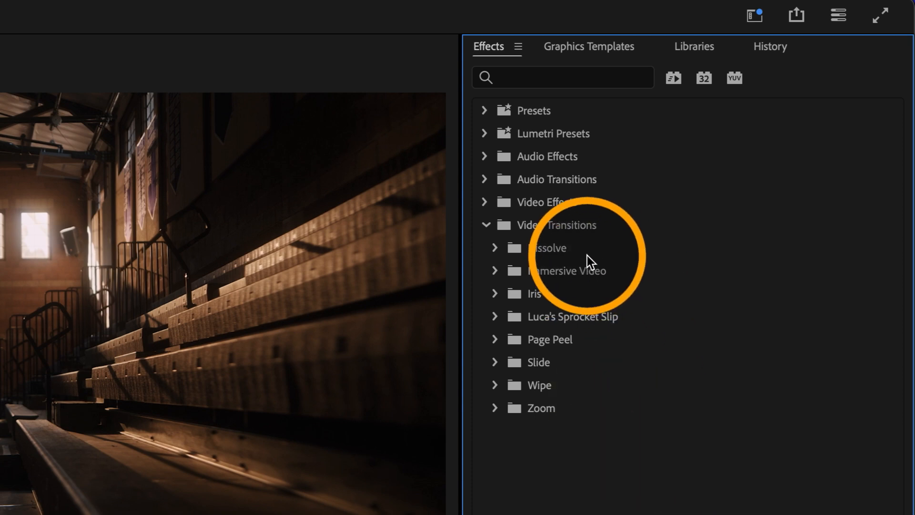
click(584, 258)
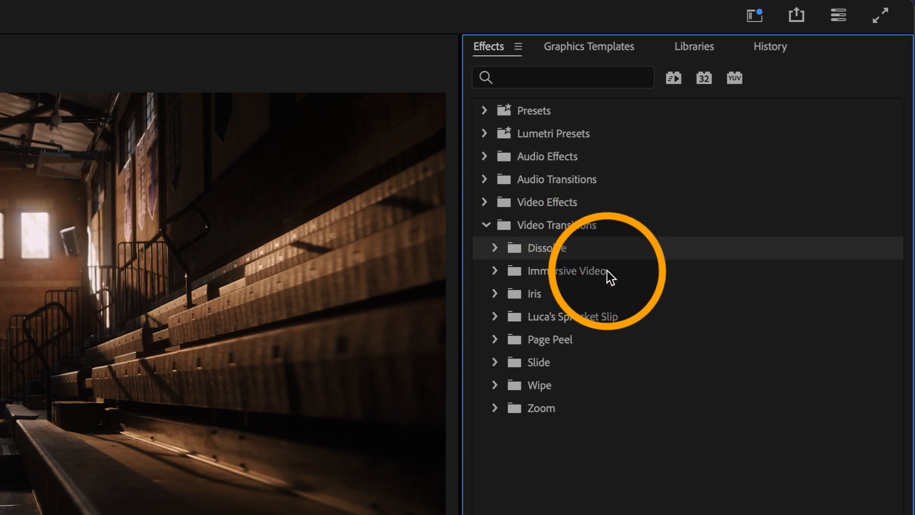
click(605, 274)
click(582, 295)
click(598, 317)
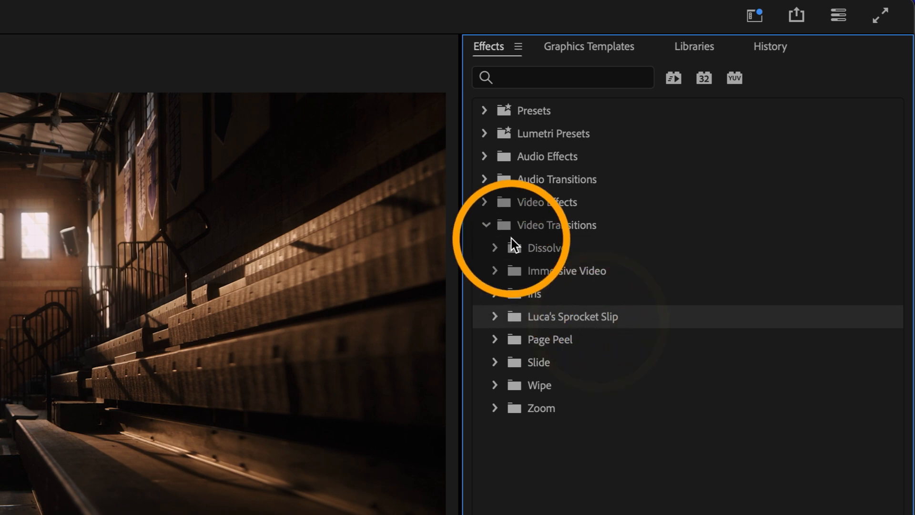
click(548, 340)
click(547, 366)
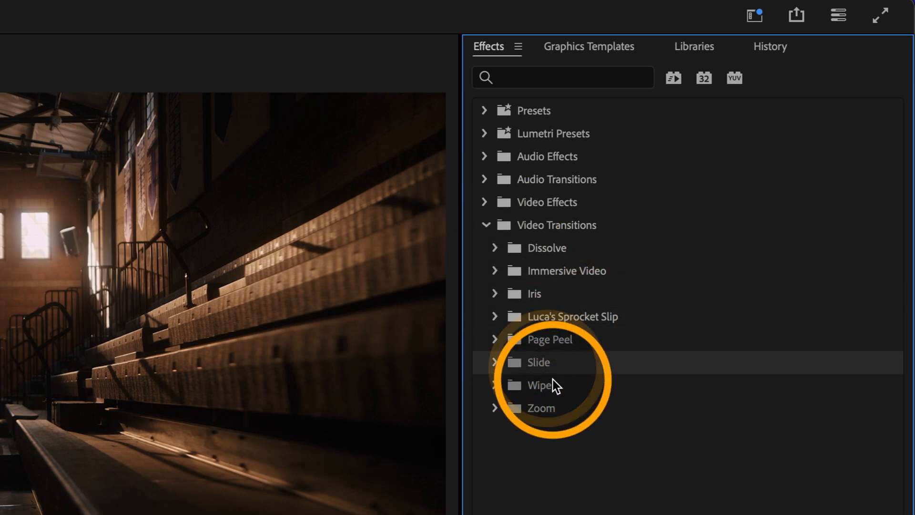
click(553, 381)
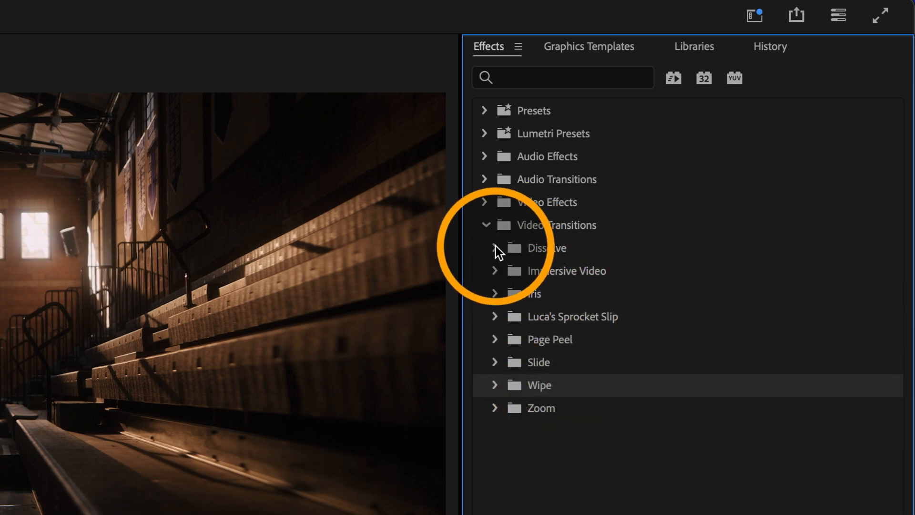
Step: Replace the Cross Dissolve at the cut near 00:00:09:02 with Film Dissolve from the Dissolve folder and play it back
click(495, 248)
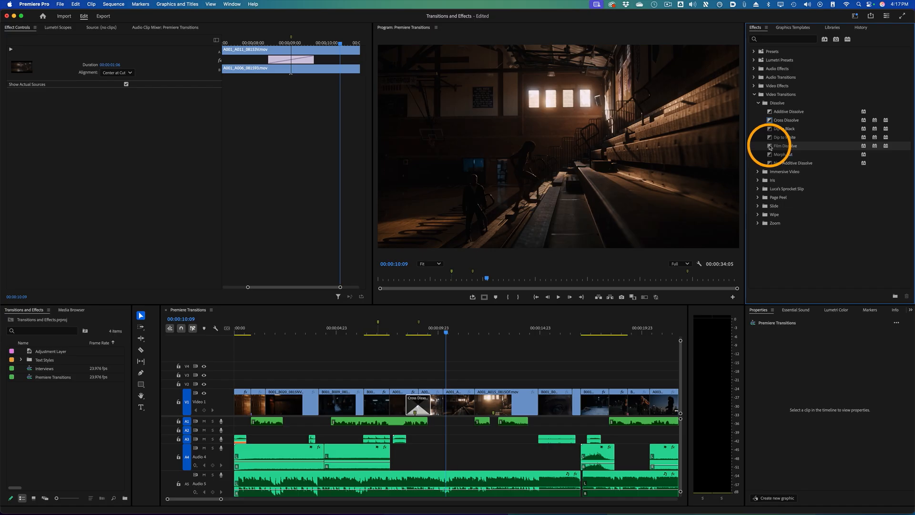
drag(528, 361, 421, 407)
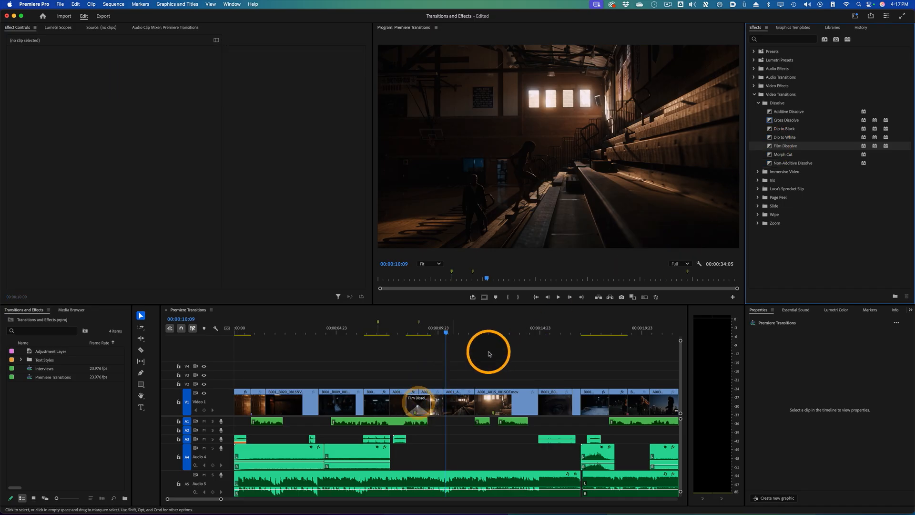
click(400, 333)
key(space)
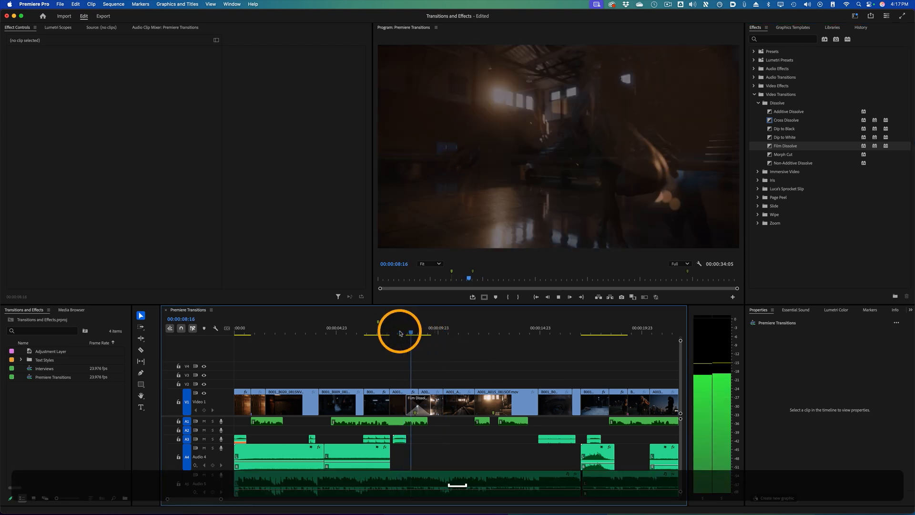
key(space)
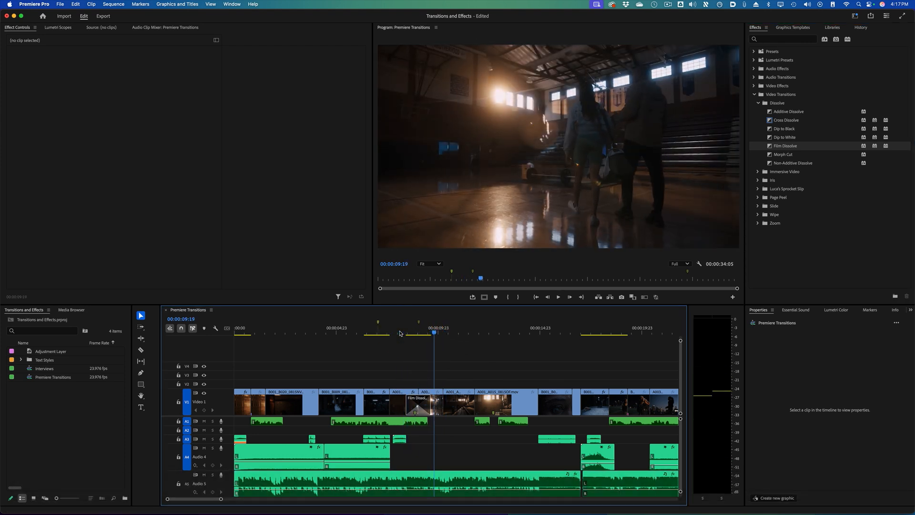
click(439, 365)
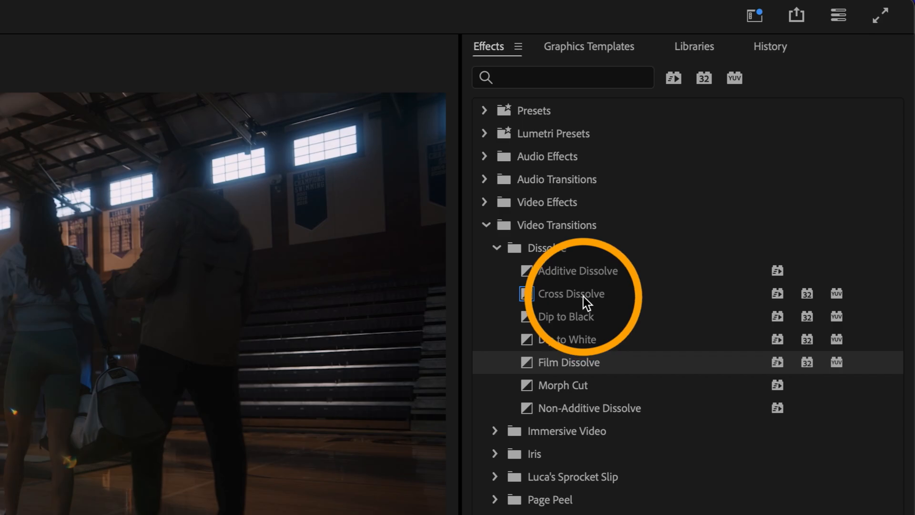
Step: Try the default Cross Dissolve on the Video 1 edit point at 00:00:11:18, and undo it
click(792, 120)
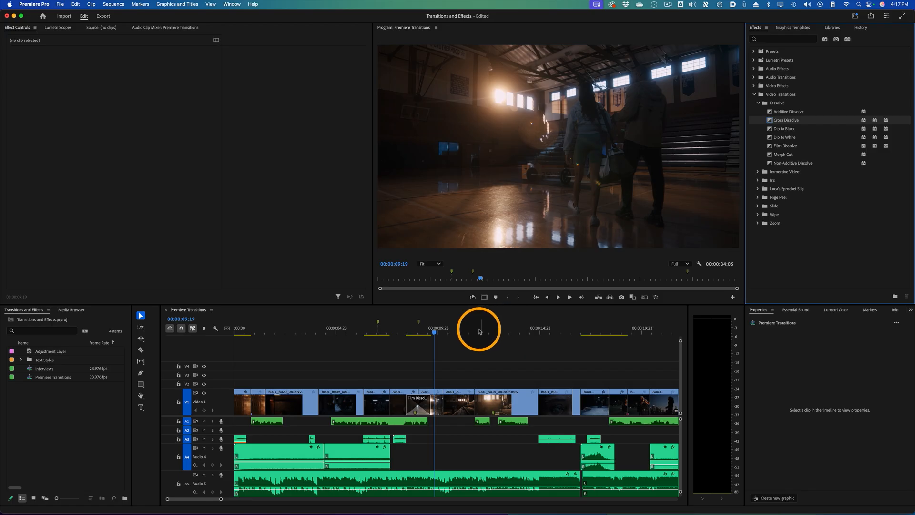
drag(480, 330, 474, 331)
click(476, 398)
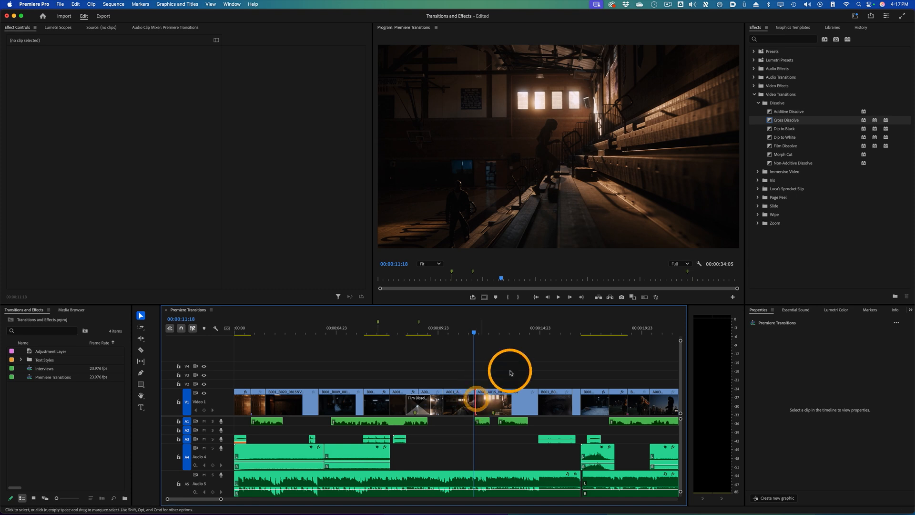
key(alt+t)
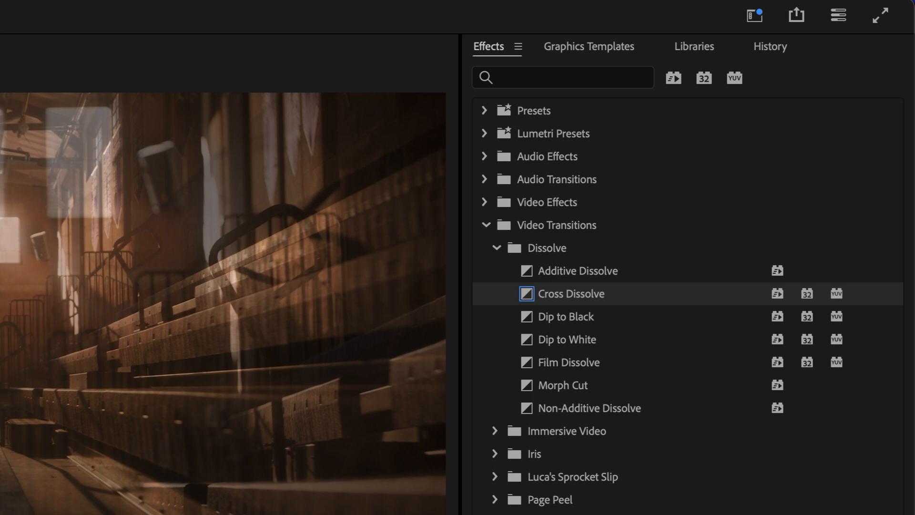
key(super+z)
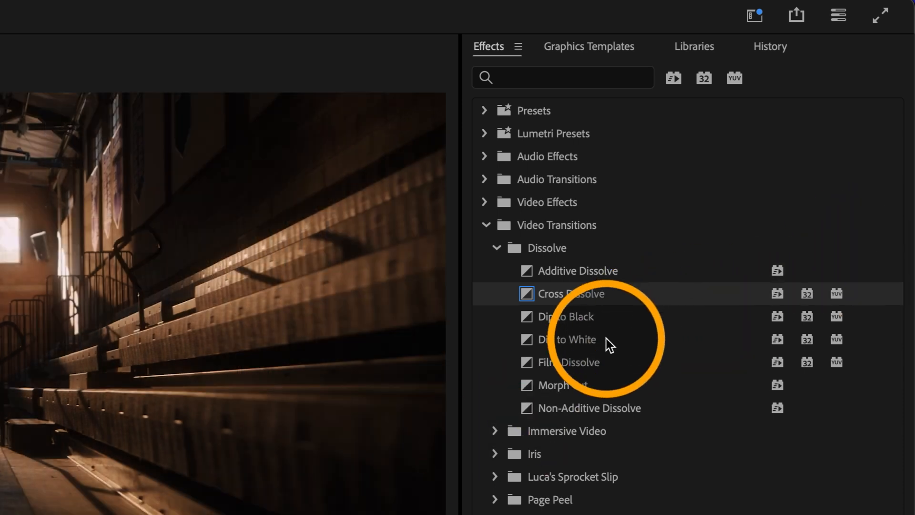
Step: Set Film Dissolve as the default transition in the Dissolve folder
click(586, 362)
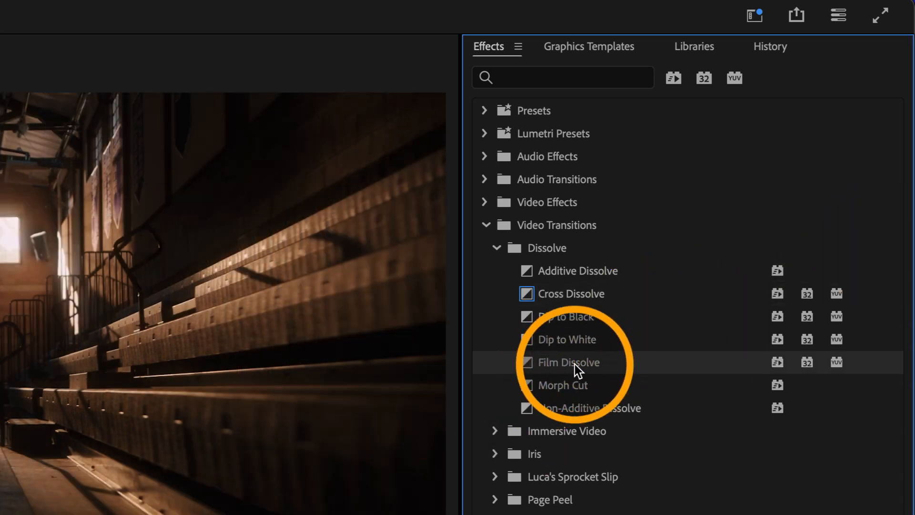
right_click(576, 363)
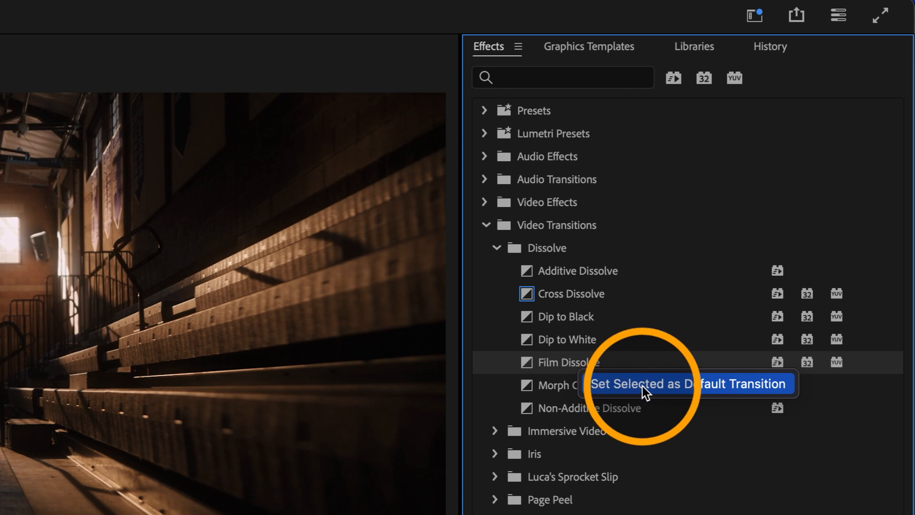
click(667, 387)
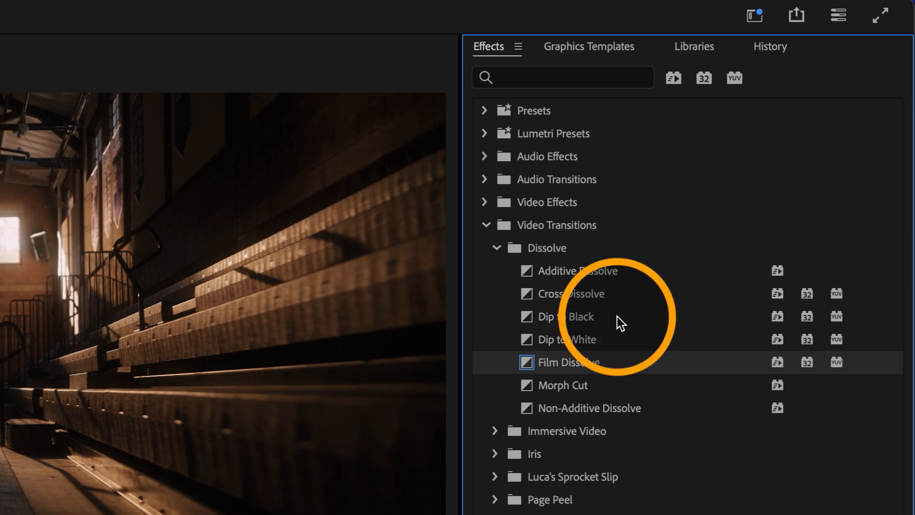
right_click(612, 408)
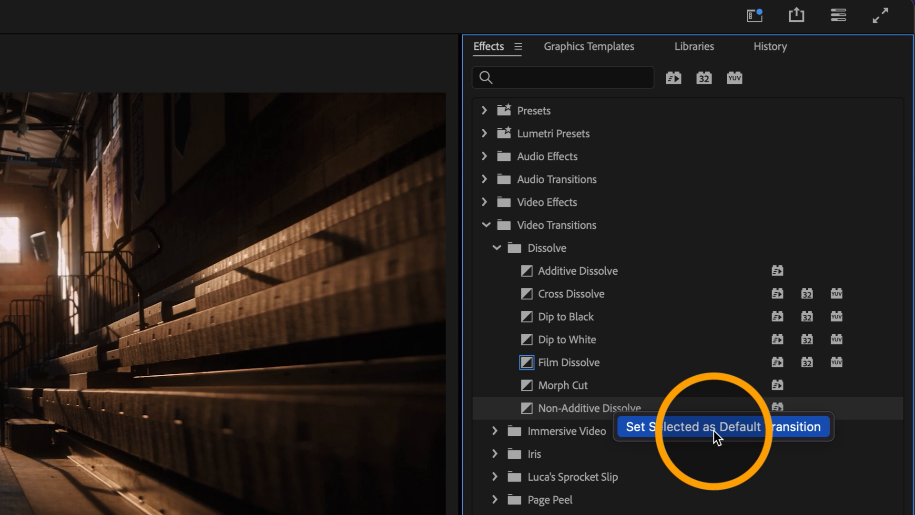
click(710, 505)
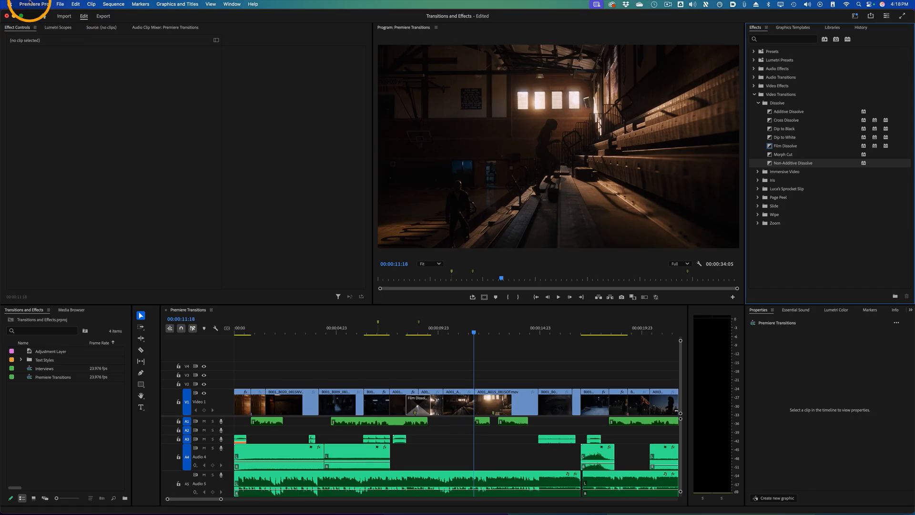
Step: In the Timeline preferences, set the video transition default duration to 12 frames and the audio transition default duration to 24 frames
click(32, 4)
mouse_move(41, 29)
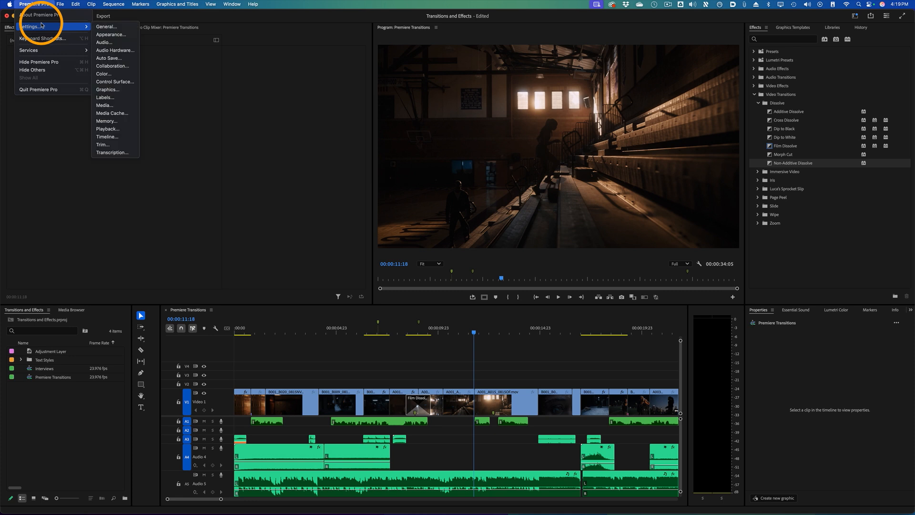
click(109, 137)
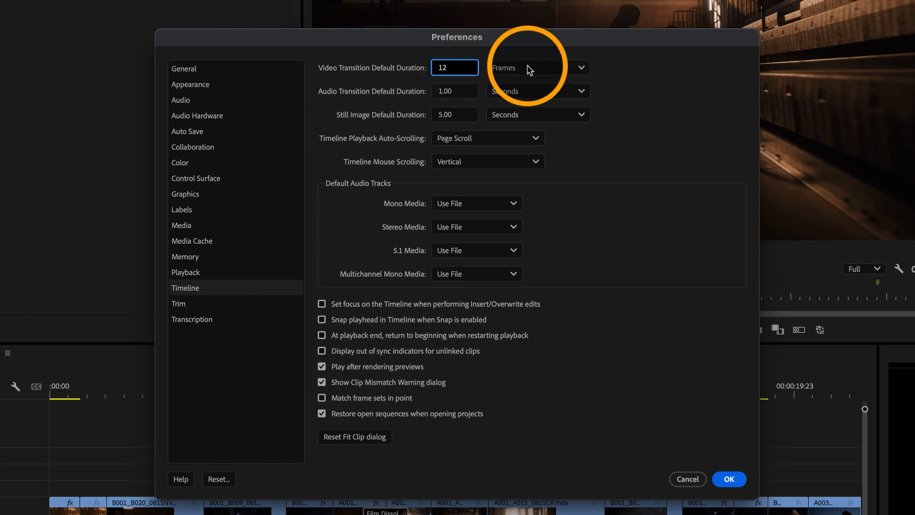
click(514, 92)
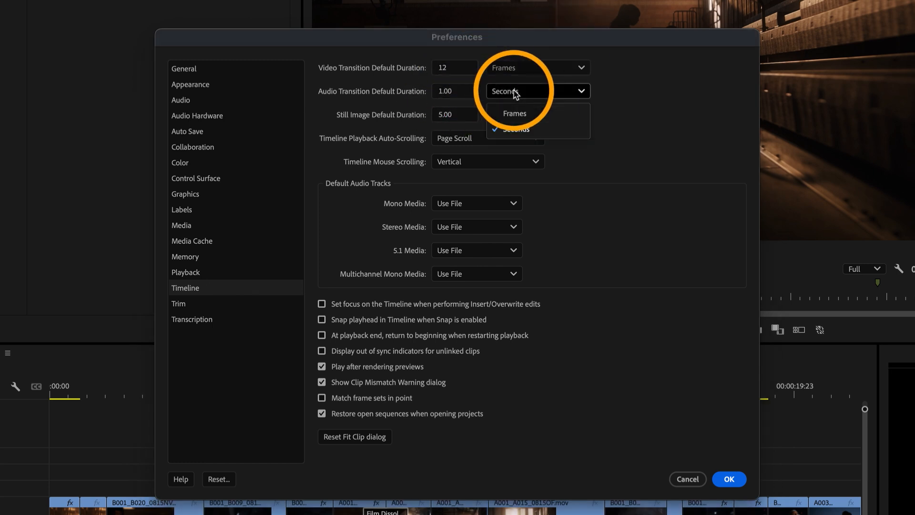
click(509, 114)
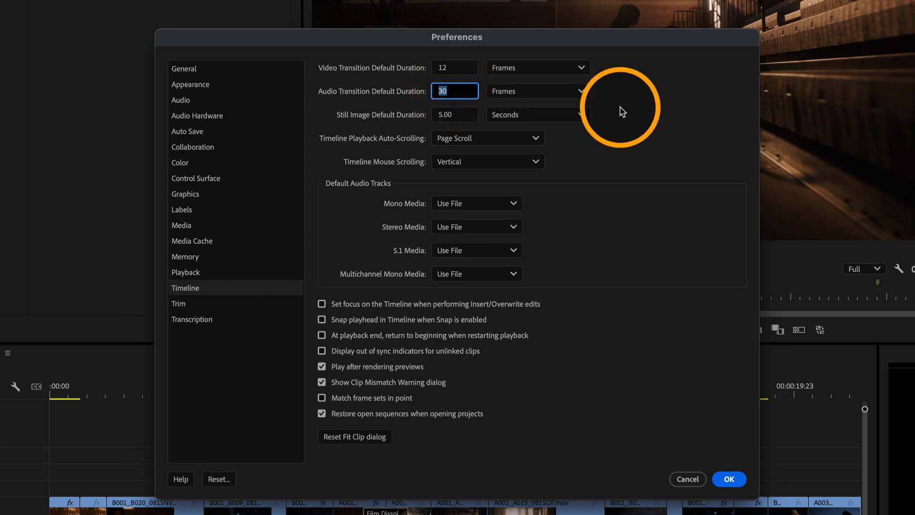
text(24)
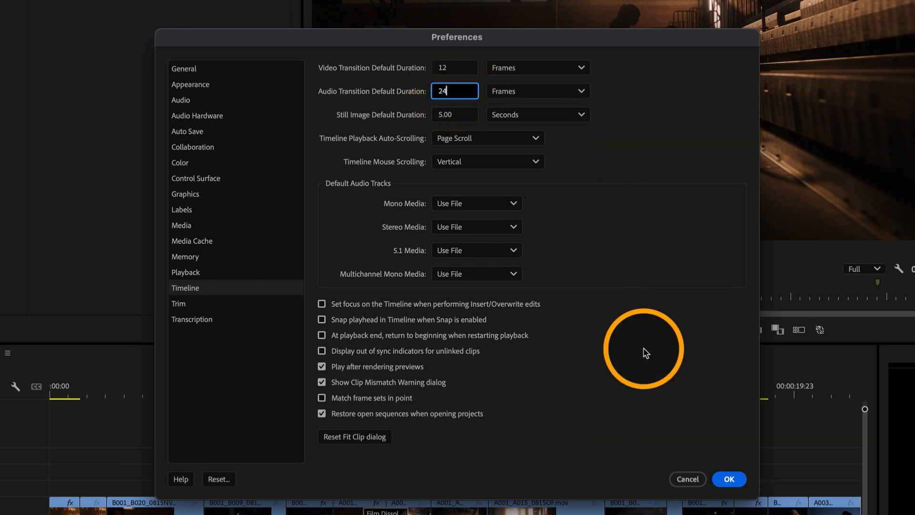
click(729, 479)
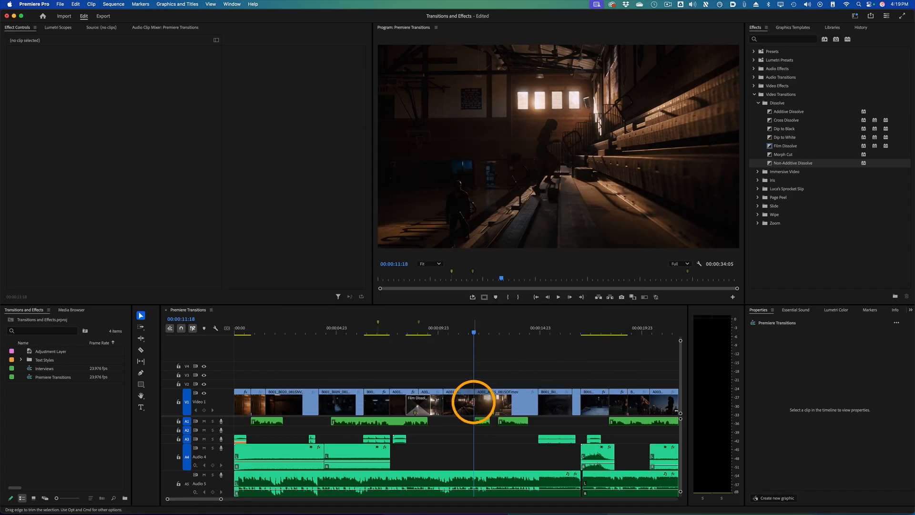
Step: Apply the default Film Dissolve to the Video 1 edit point at 00:00:11:18 and play the transition
click(473, 402)
key(alt+t)
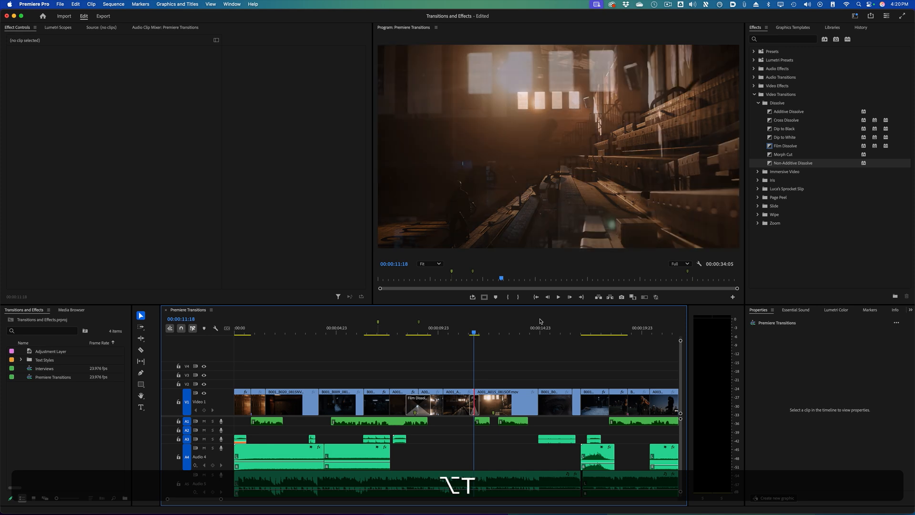
click(515, 347)
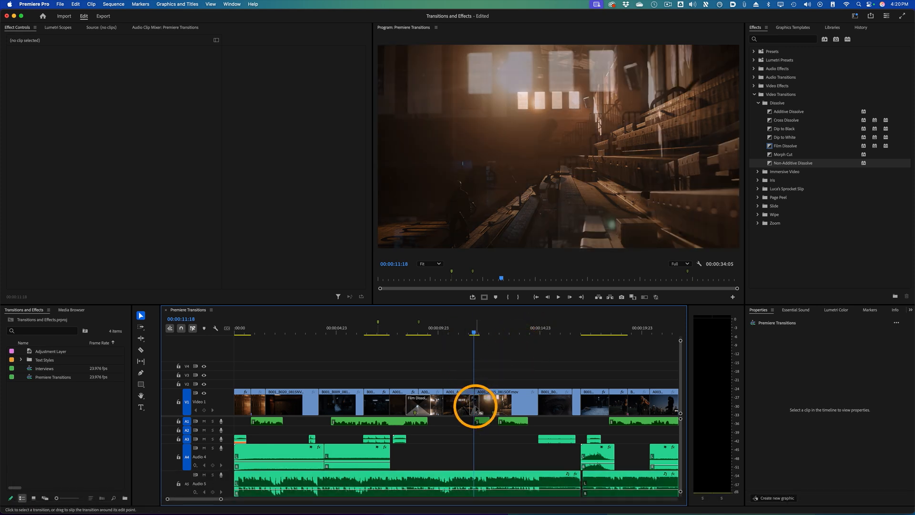
key(space)
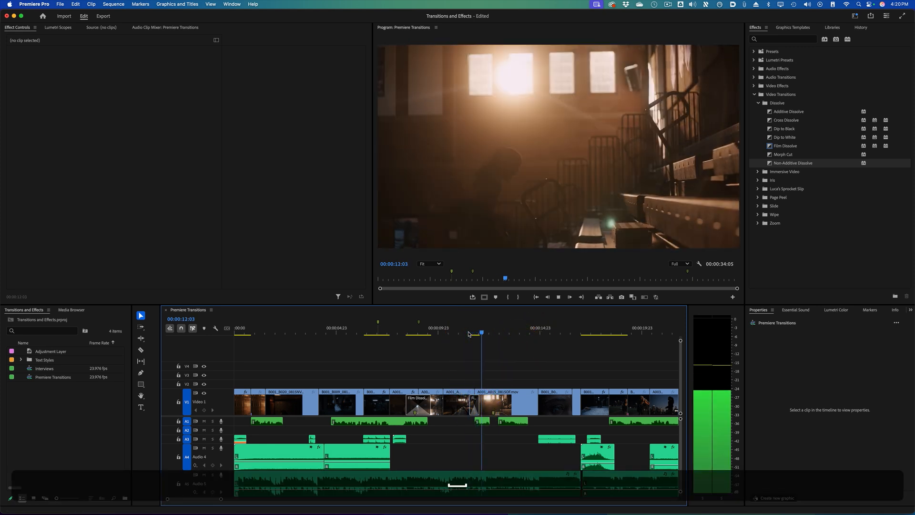
key(space)
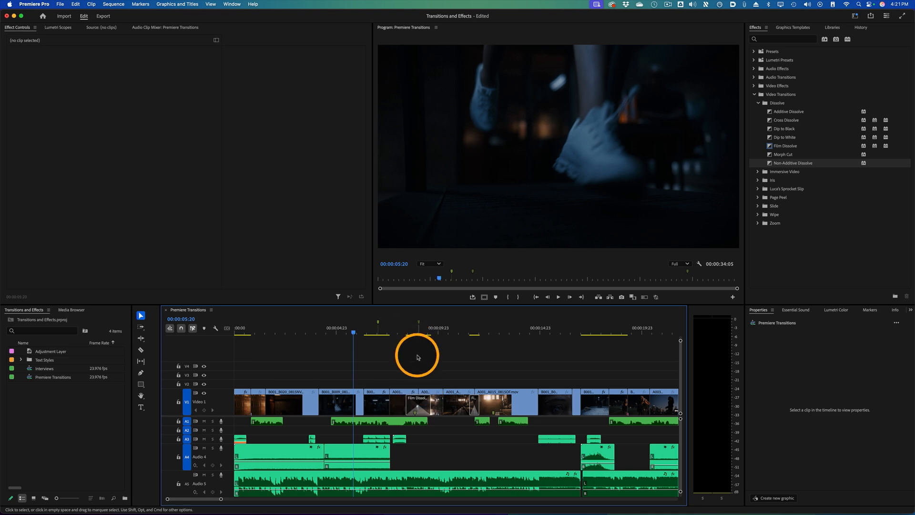
Step: Select the Film Dissolve at the cut near 00:00:09:02 and compare placeholder and actual sources in its start and end previews
click(421, 402)
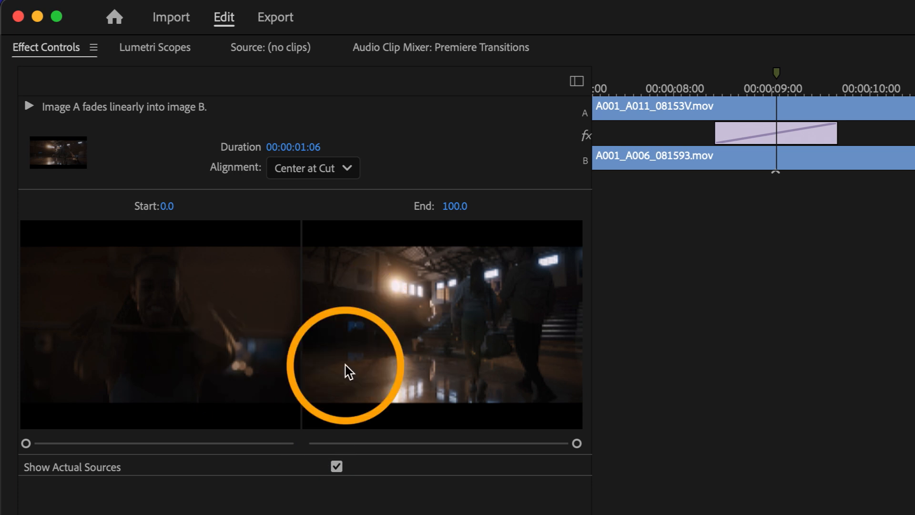
click(337, 467)
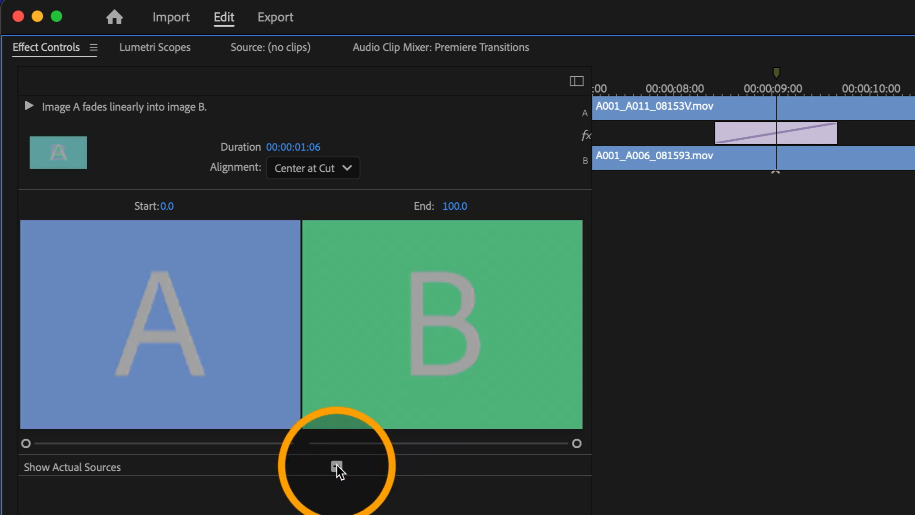
click(337, 468)
click(336, 467)
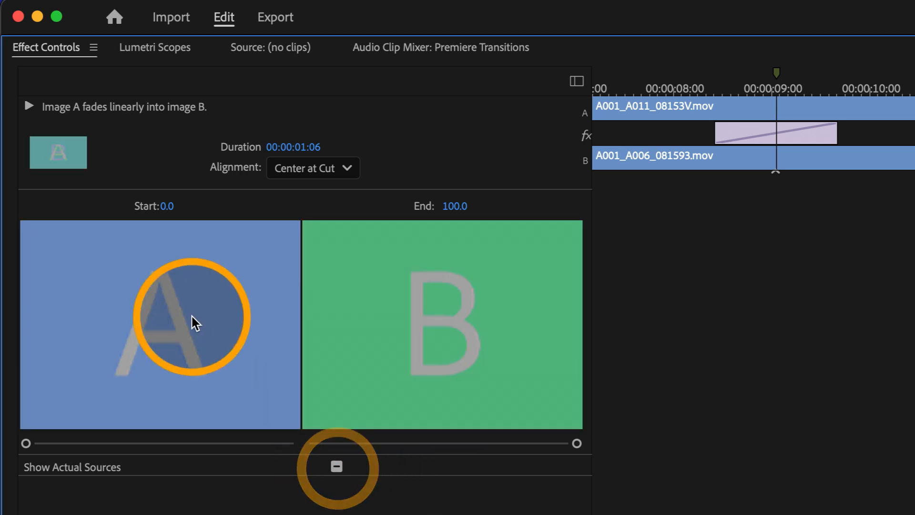
click(337, 467)
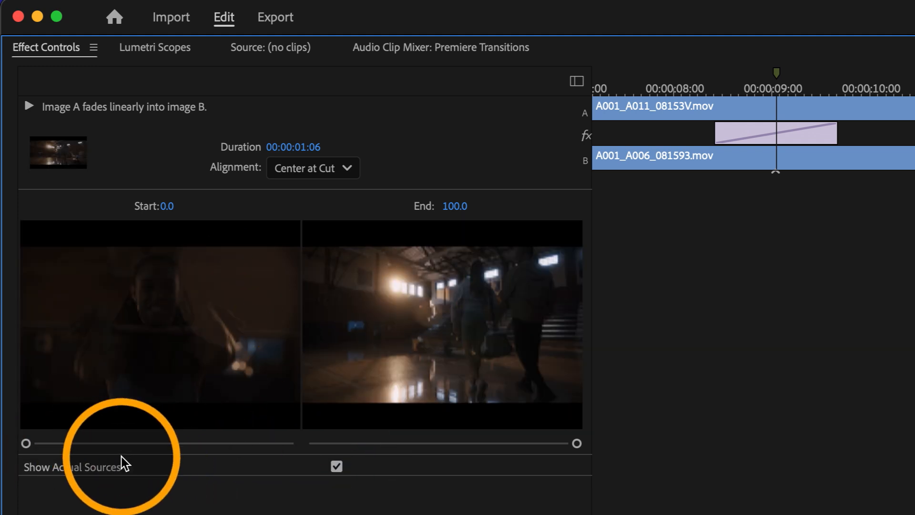
drag(25, 443, 6, 447)
mouse_move(576, 447)
mouse_down()
mouse_move(425, 452)
mouse_move(582, 445)
mouse_up()
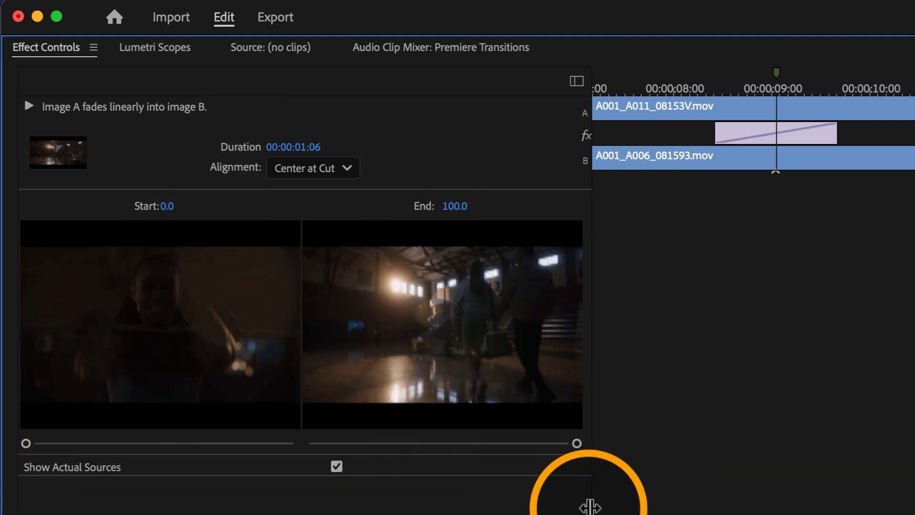
Step: Set the selected Film Dissolve's duration to 00:00:00:12 in its effect settings and deselect it
click(301, 149)
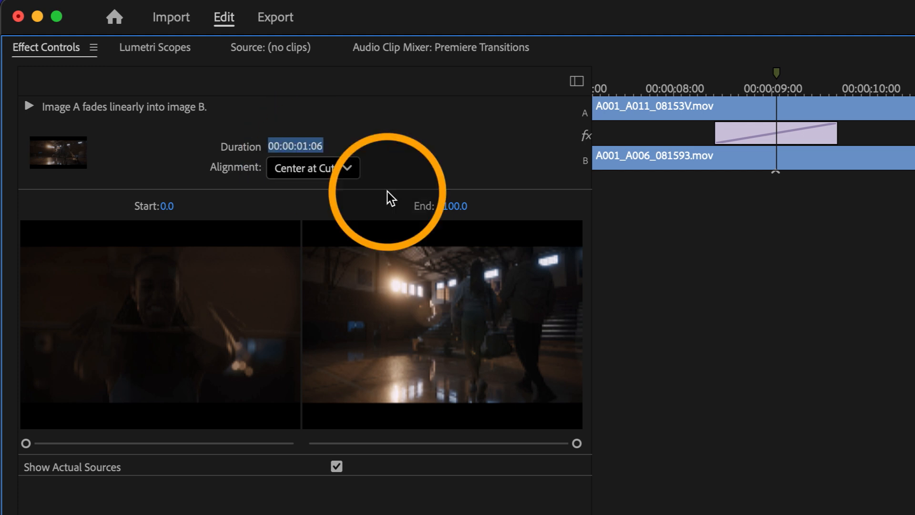
click(313, 150)
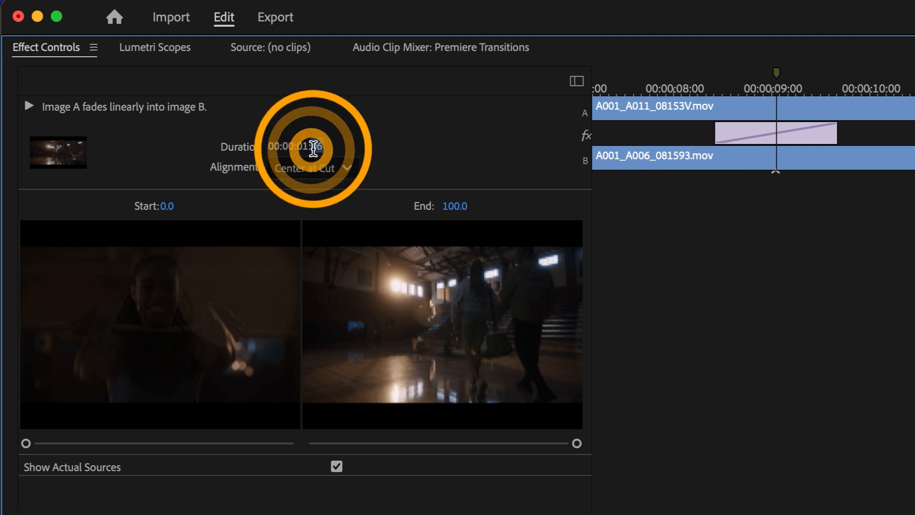
double_click(296, 150)
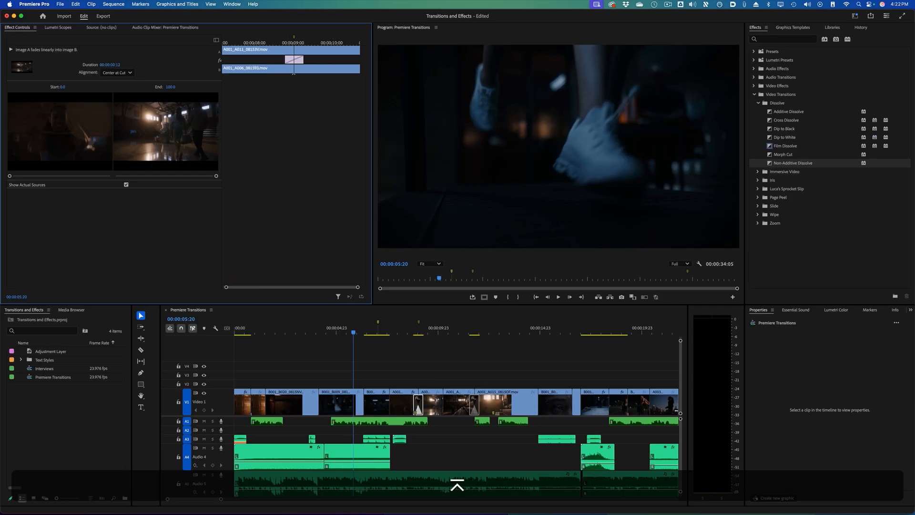
click(430, 366)
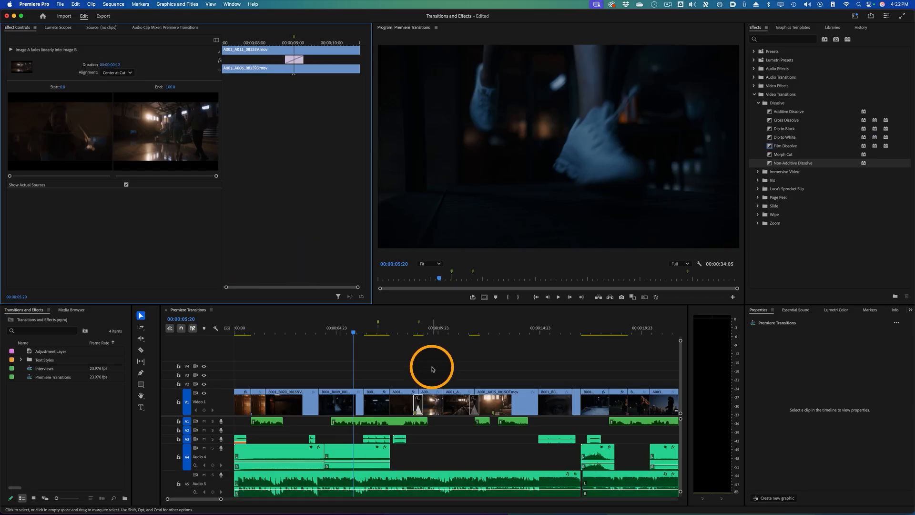
Step: Place the playhead at 00:00:08:23 and set the Film Dissolve there to a duration of 1 second from the timeline
click(418, 406)
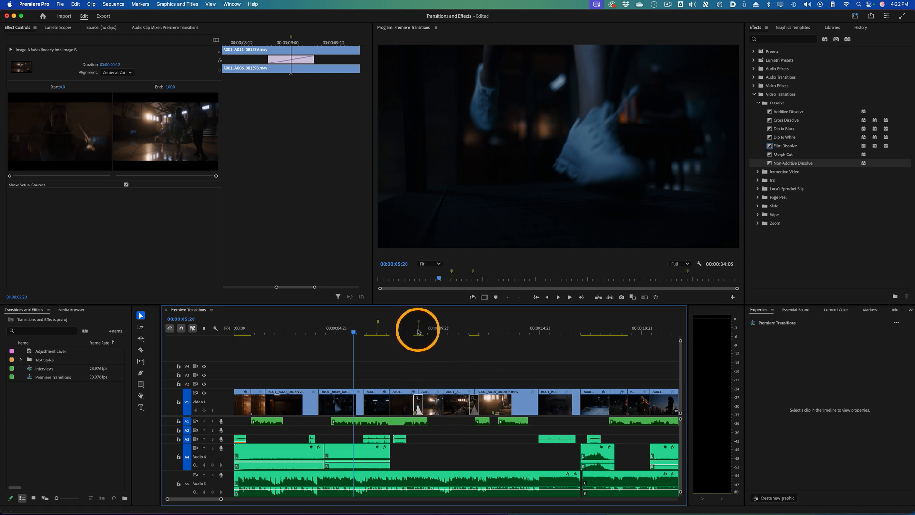
click(418, 331)
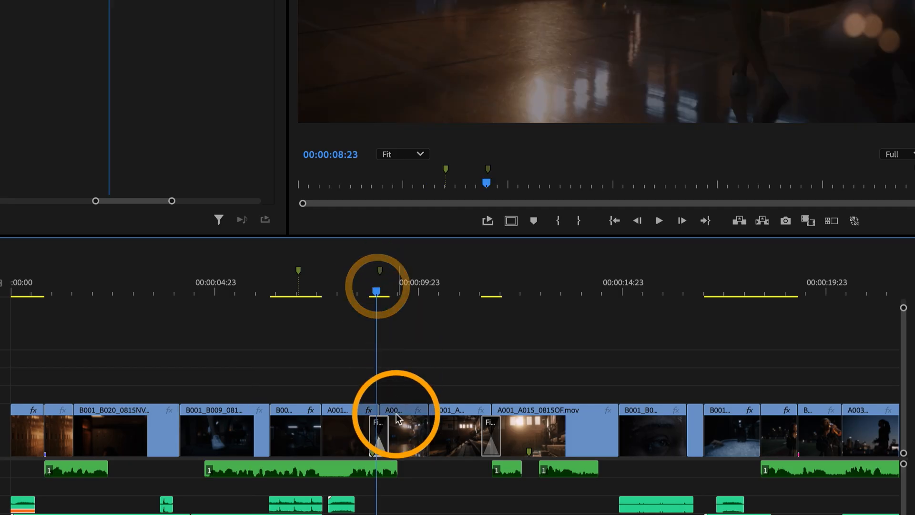
double_click(417, 404)
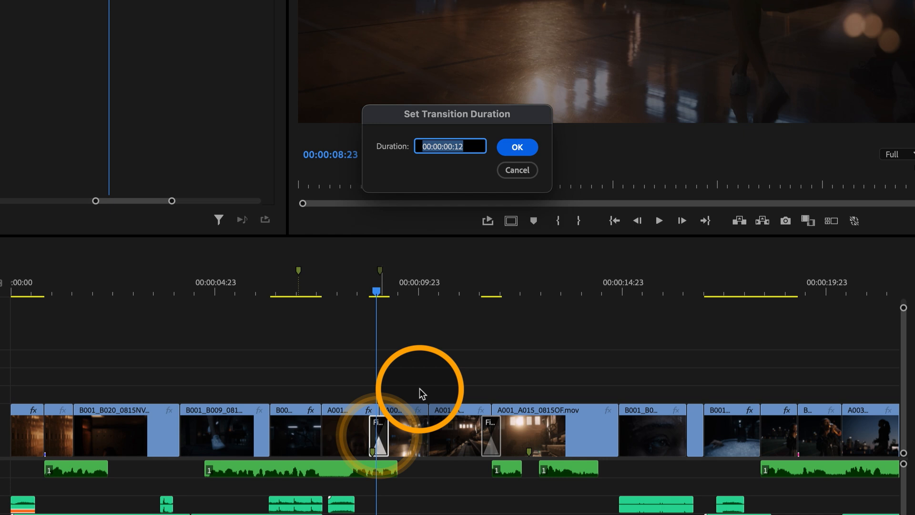
click(469, 151)
text(1)
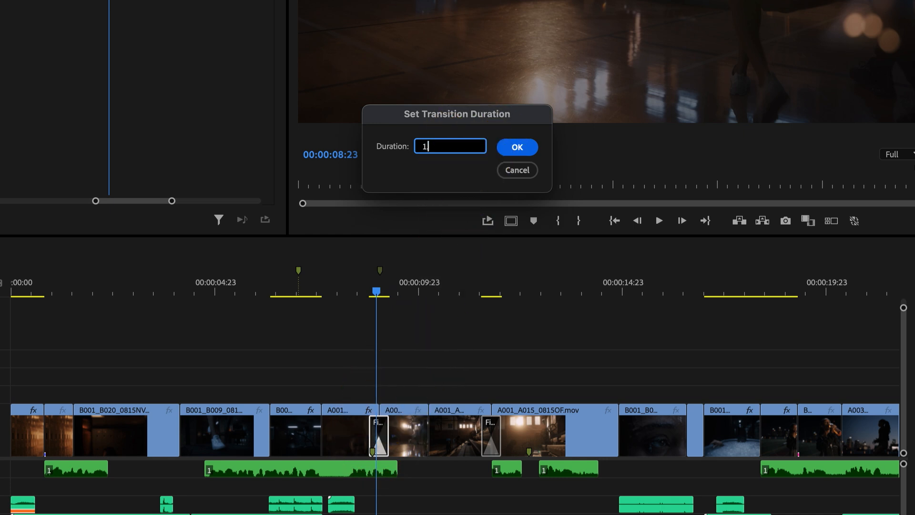
key(Return)
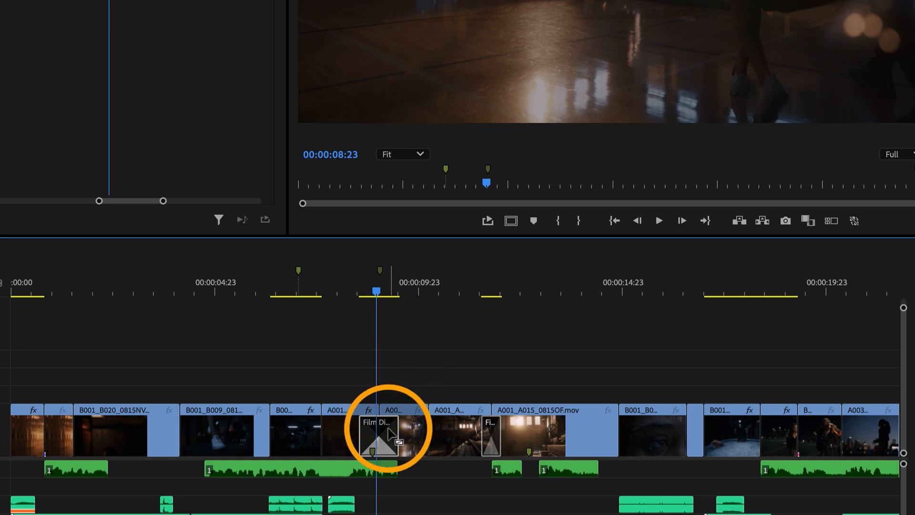
Step: Reopen the duration setting of the Film Dissolve at the playhead and set it to 00:00:00:12
double_click(388, 431)
click(466, 144)
text(12)
key(Return)
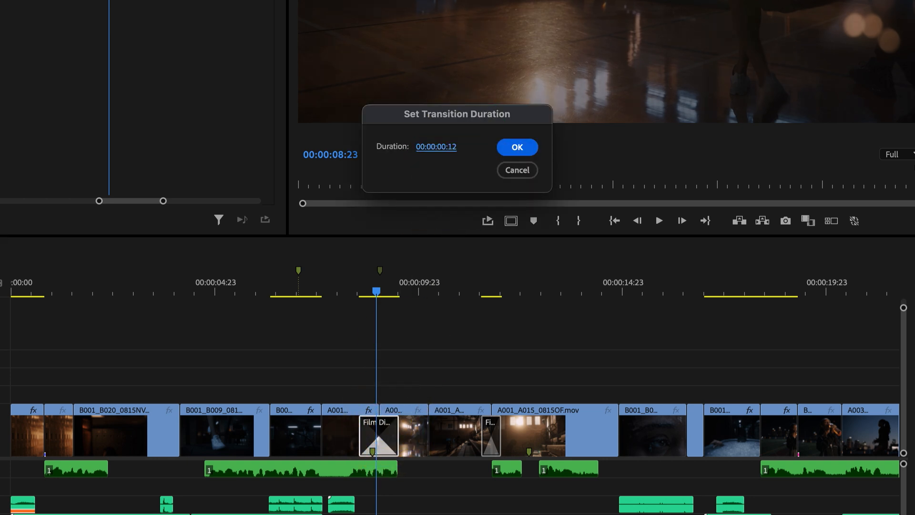
Step: Trim the Film Dissolve at the playhead symmetrically by its start edge, shortening it to 4 frames and extending it to about 20 frames
key(shift+z)
scroll(218, 422, up, 4)
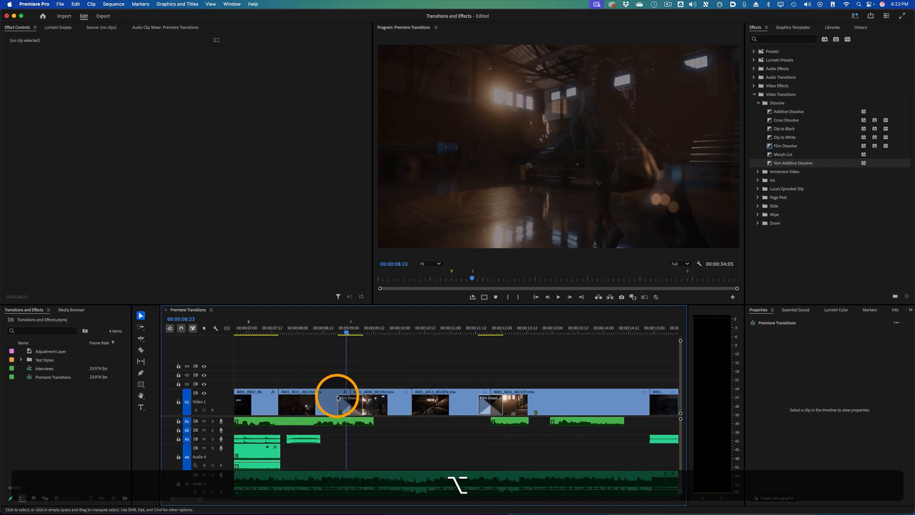
scroll(338, 398, up, 5)
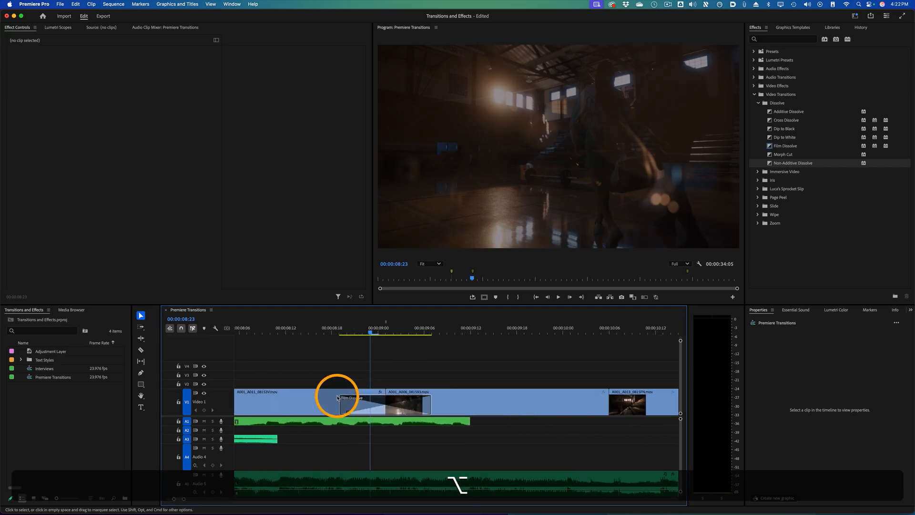
click(378, 402)
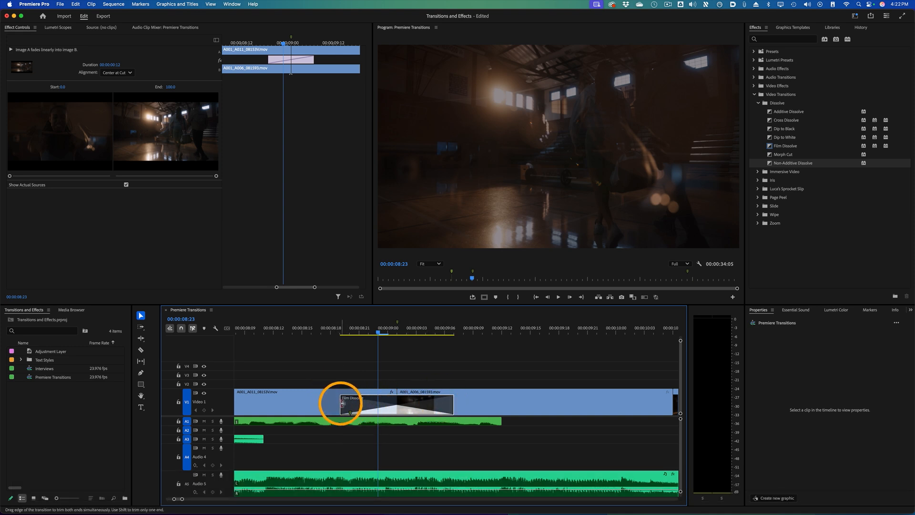
drag(342, 404, 380, 403)
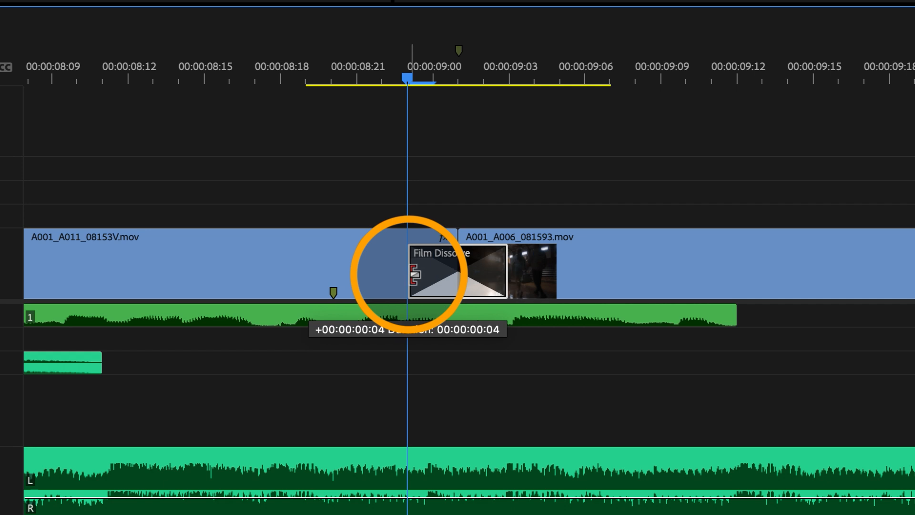
drag(414, 274, 218, 267)
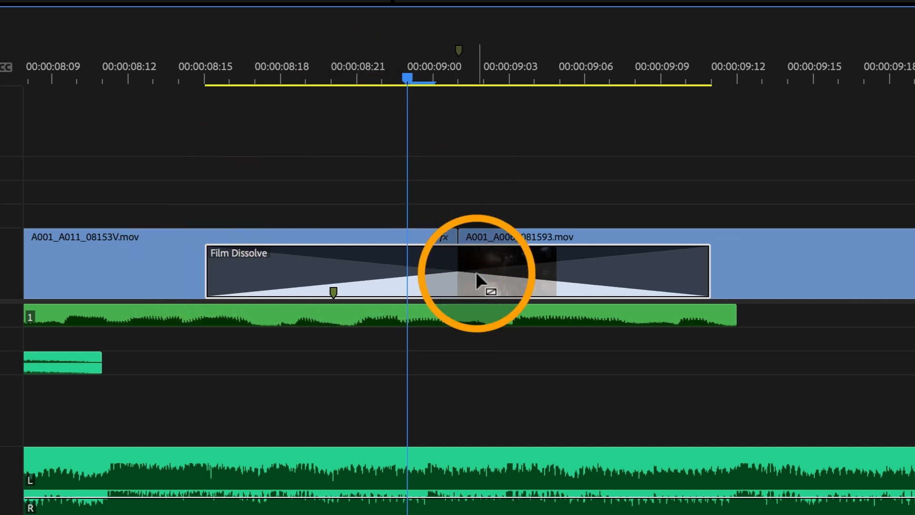
Step: Shorten the Film Dissolve symmetrically by its start edge to 12 frames and set its alignment to Start at Cut
drag(215, 265, 310, 266)
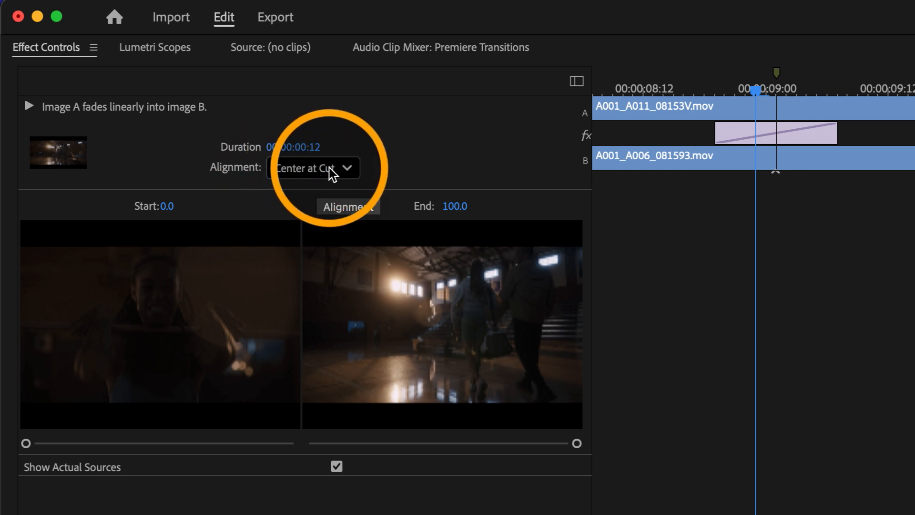
click(333, 172)
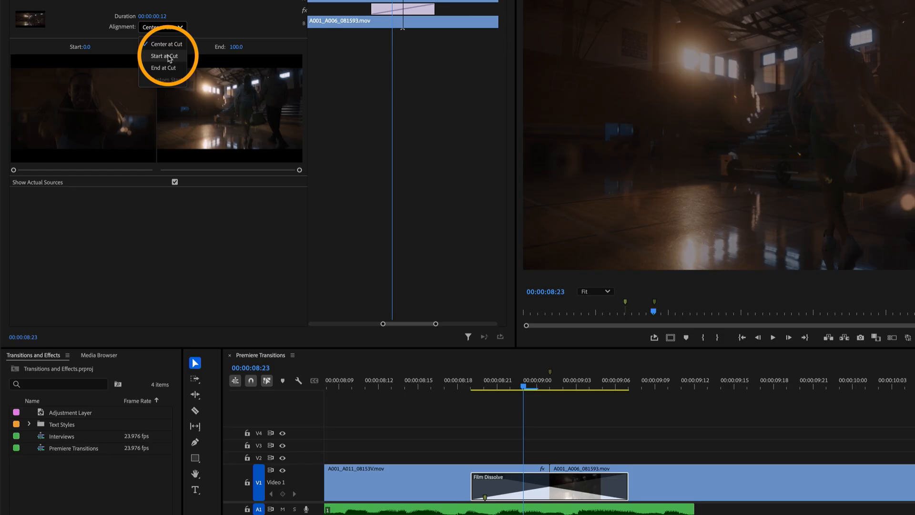
click(165, 56)
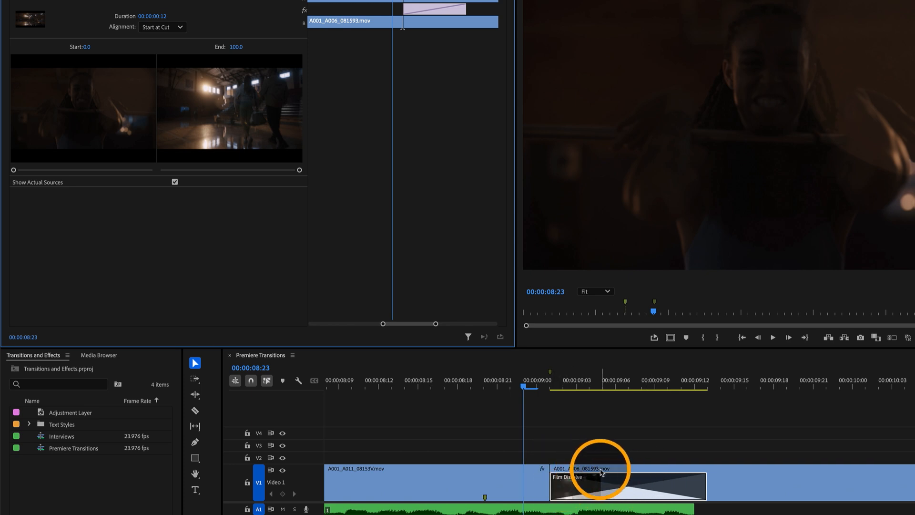
Step: Set the Film Dissolve's alignment to End at Cut and play the sequence through the transition
click(170, 29)
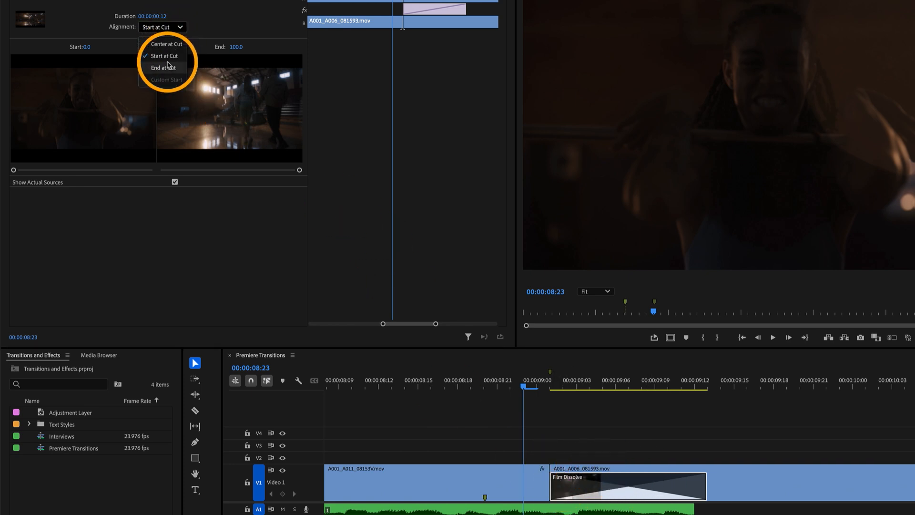
click(167, 67)
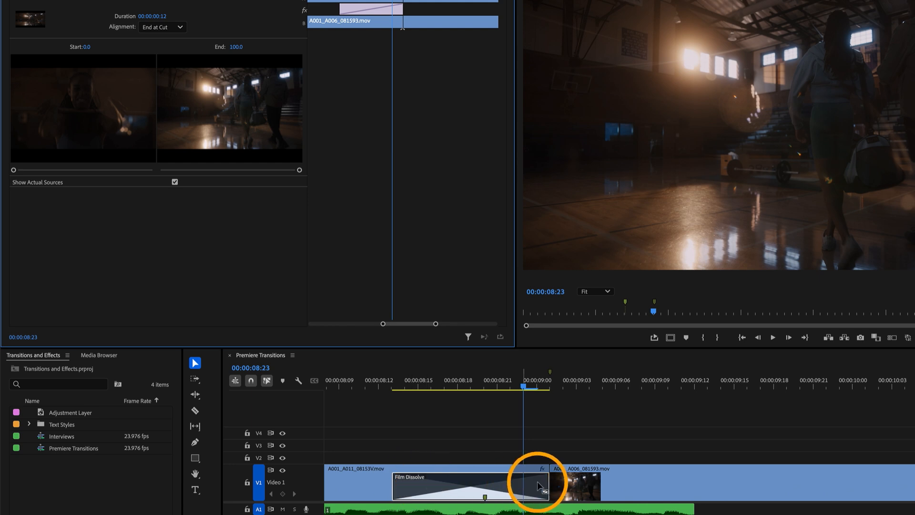
click(380, 384)
key(space)
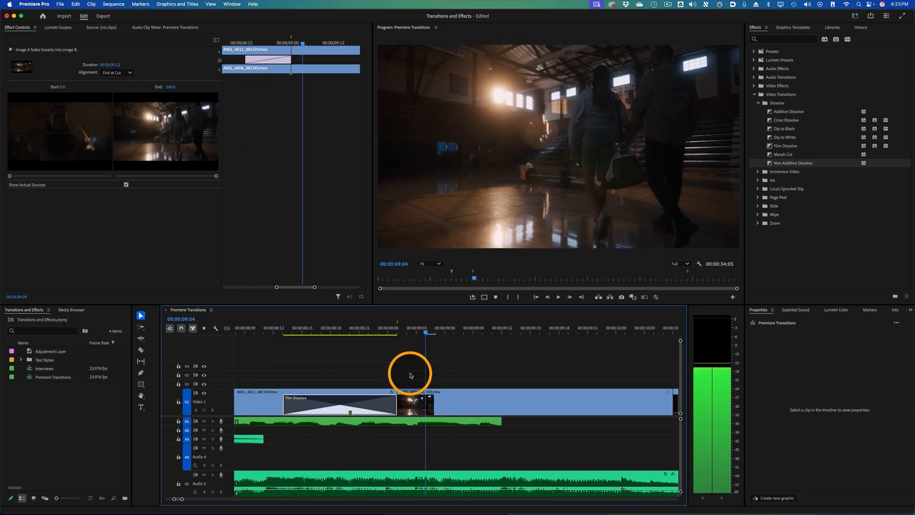
key(space)
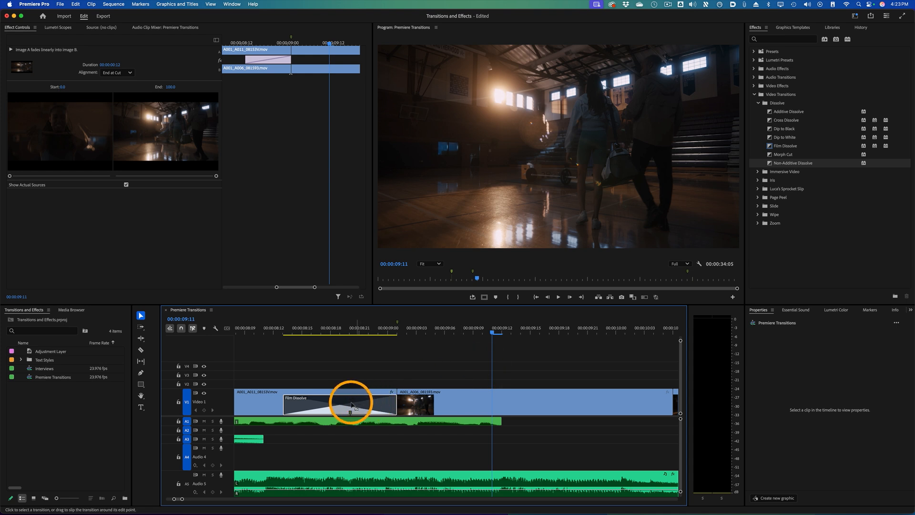
Step: Align the Film Dissolve to Center at Cut, trim only its start edge outward to 19 frames and only its end edge inward to 18 frames
click(112, 73)
click(113, 82)
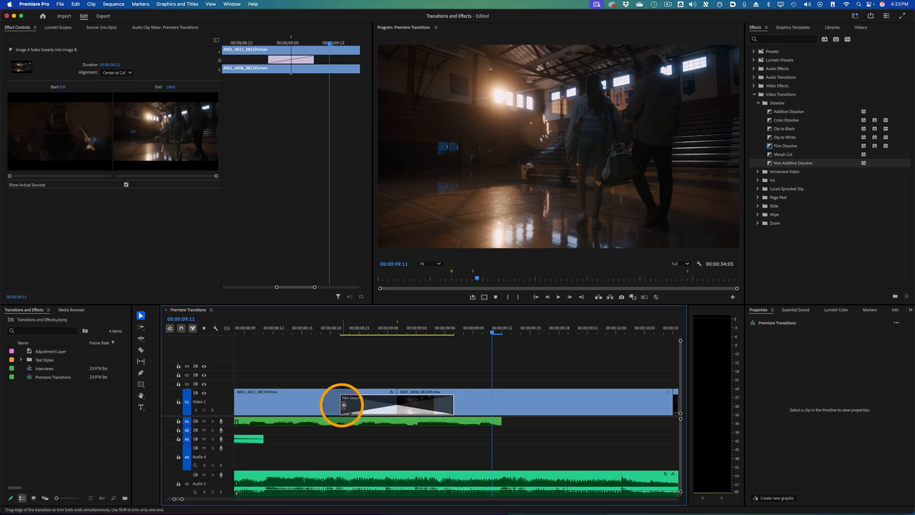
key(shift)
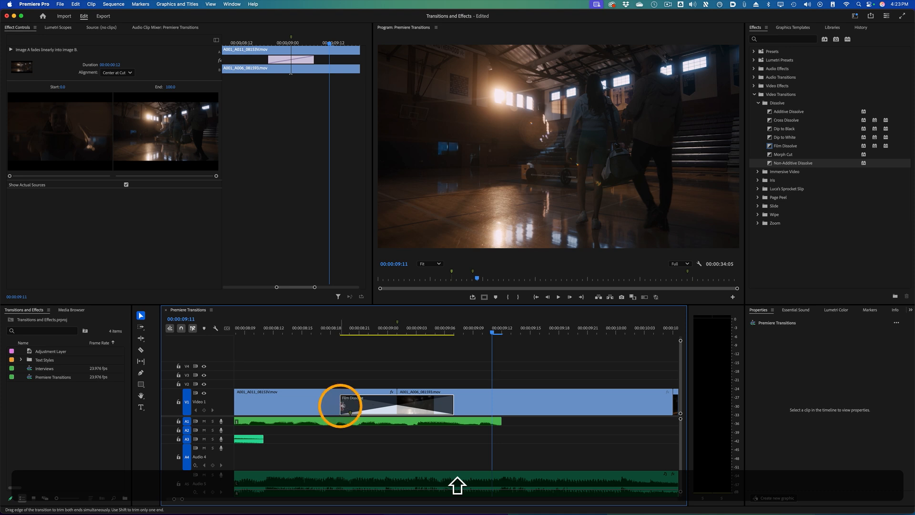
drag(342, 405, 280, 405)
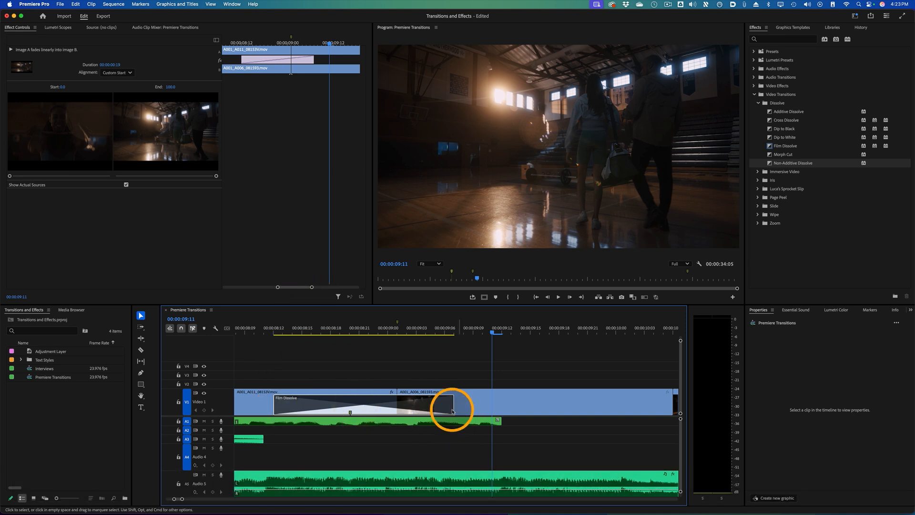
mouse_move(453, 410)
mouse_down()
mouse_move(423, 408)
mouse_move(444, 408)
mouse_up()
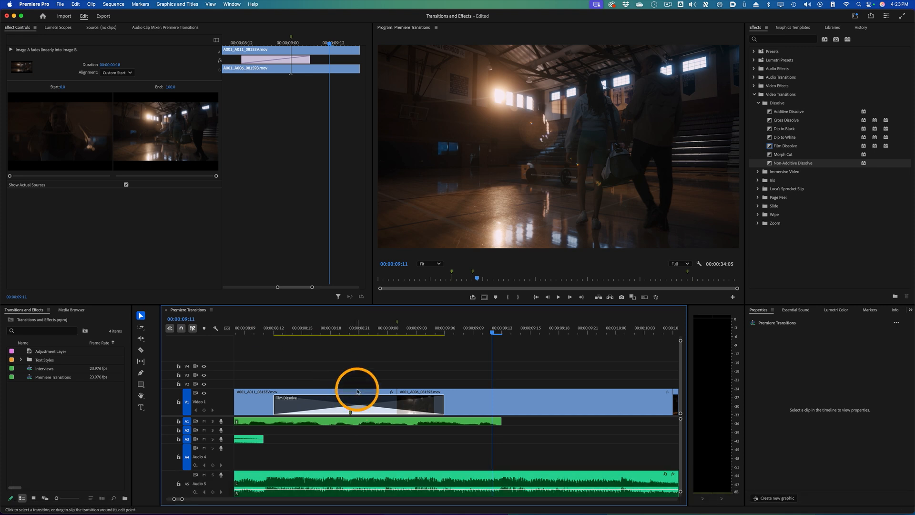
click(273, 331)
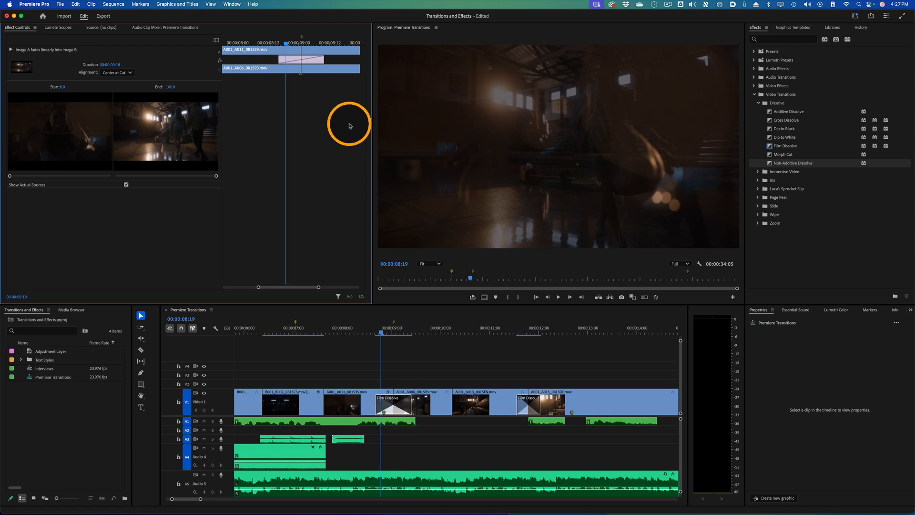
Step: Move the playhead to 00:00:09:00 and lengthen the Film Dissolve by its edges in the effect settings to about 00:00:01:16
drag(250, 44, 299, 43)
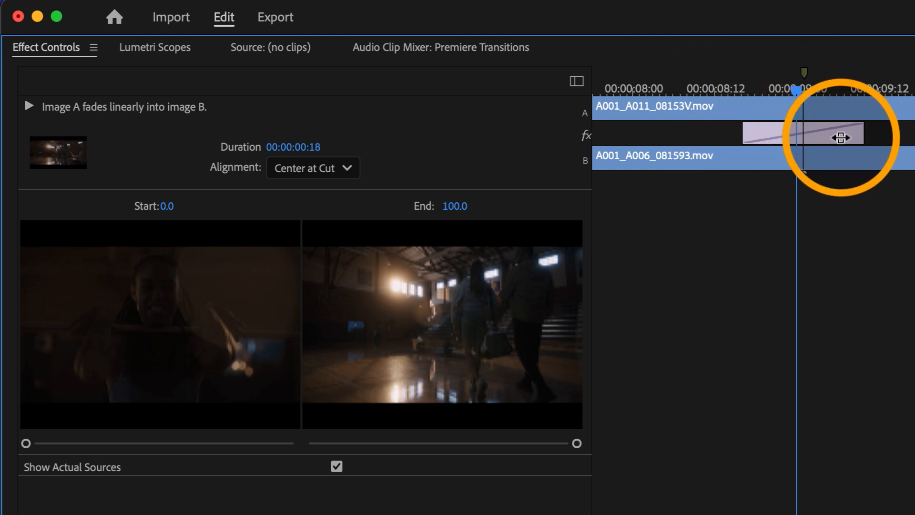
drag(861, 133, 903, 134)
drag(815, 127, 729, 133)
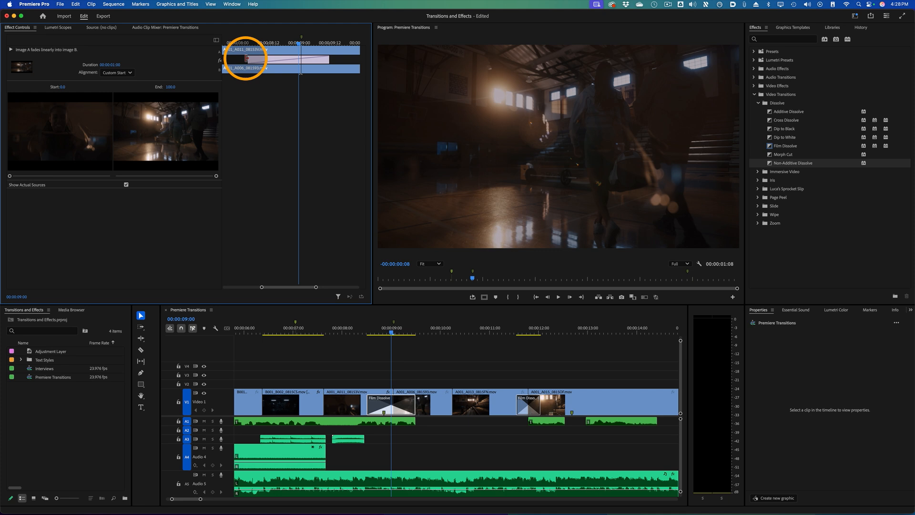
drag(246, 58, 245, 58)
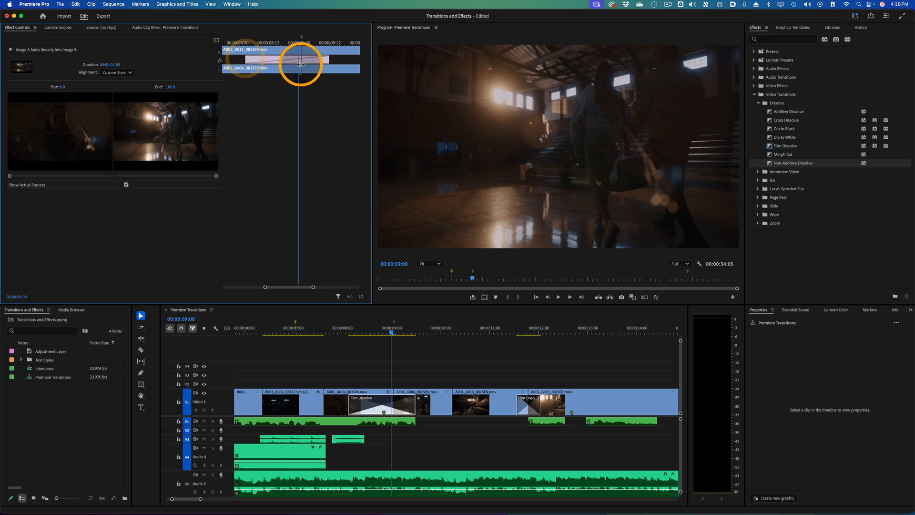
drag(346, 61, 310, 57)
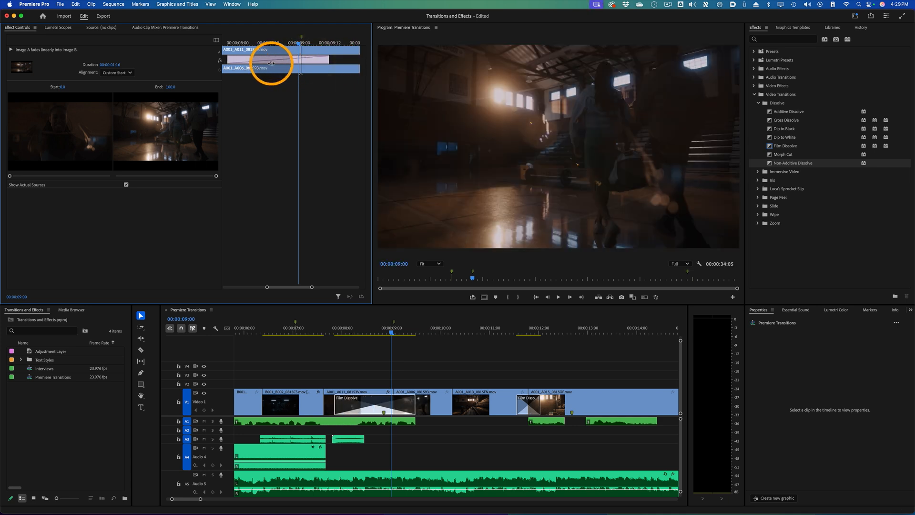
Step: Shorten the Film Dissolve by its start edge to 00:00:01:04, trim its end edge to 00:00:00:21, and undo the last trim
mouse_move(252, 58)
mouse_down()
mouse_move(276, 56)
mouse_move(257, 58)
mouse_up()
drag(686, 130, 715, 130)
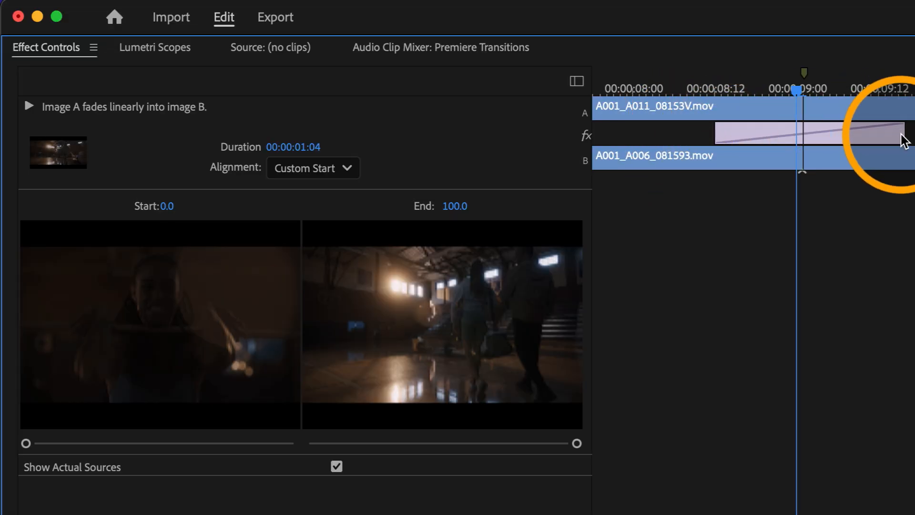
drag(897, 132, 850, 134)
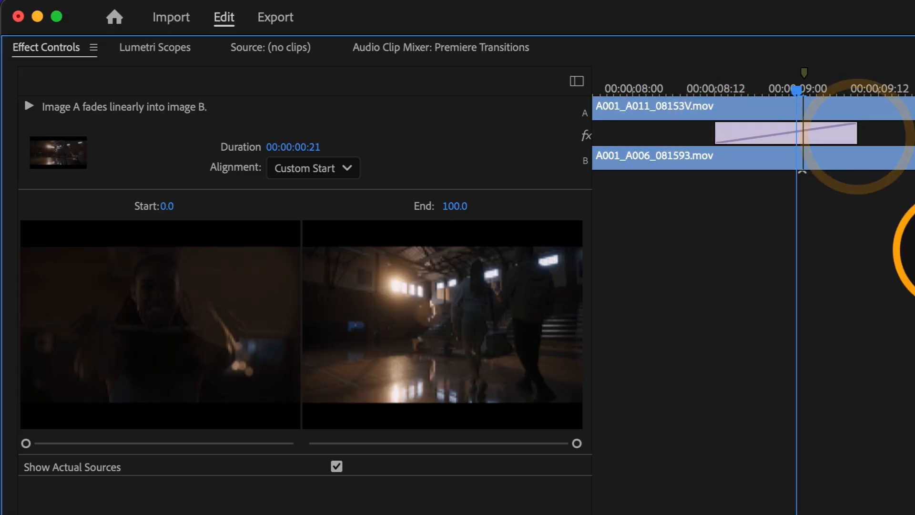
key(super+z)
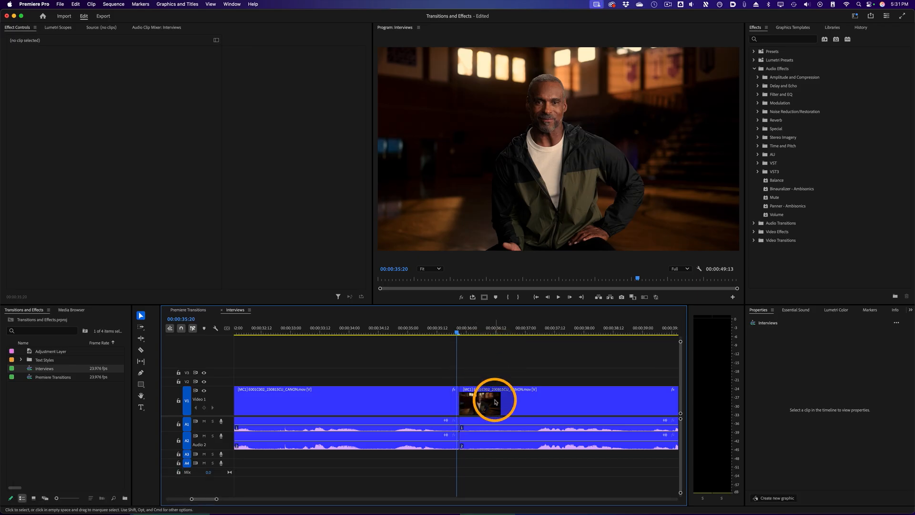
Step: Play across the cut near 00:00:35:20 in the Interviews sequence and apply the default video and audio transitions to it
click(484, 337)
key(space)
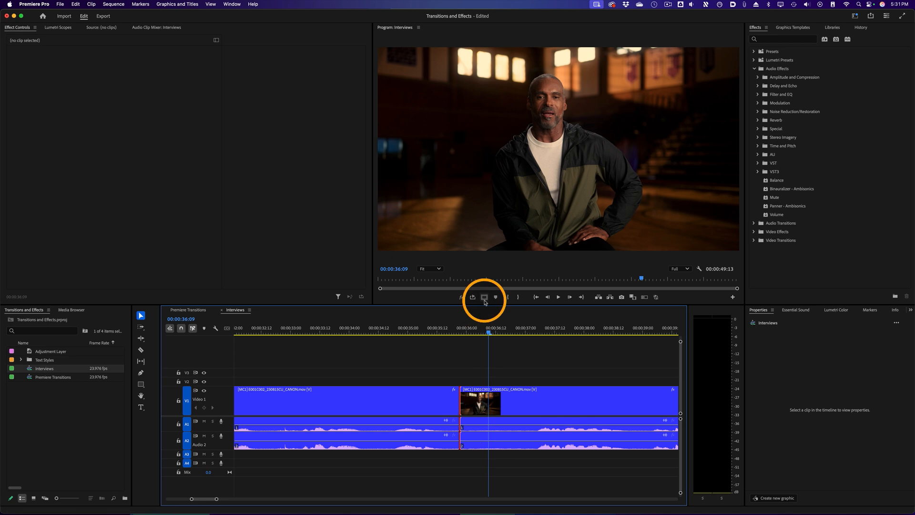
key(alt+t)
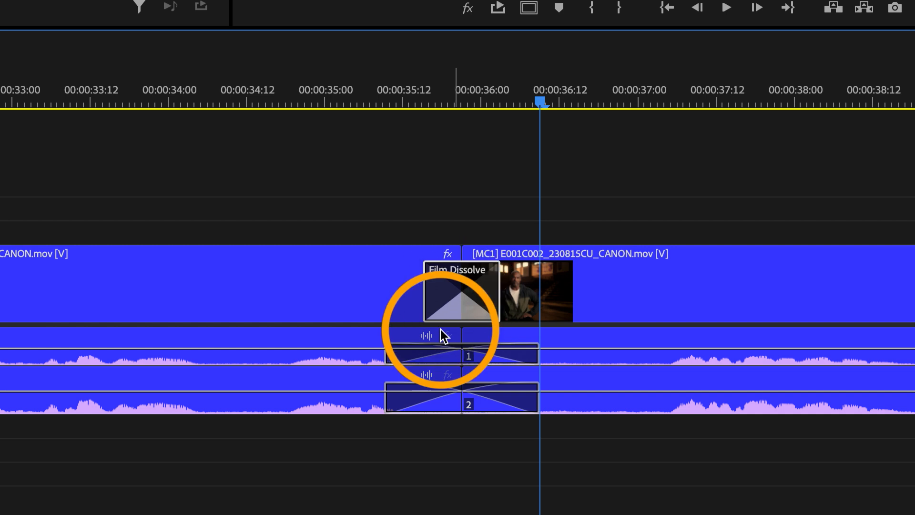
Step: Inspect the audio transitions on tracks A1 and A2 at the interview cut by selecting each one in turn
click(423, 352)
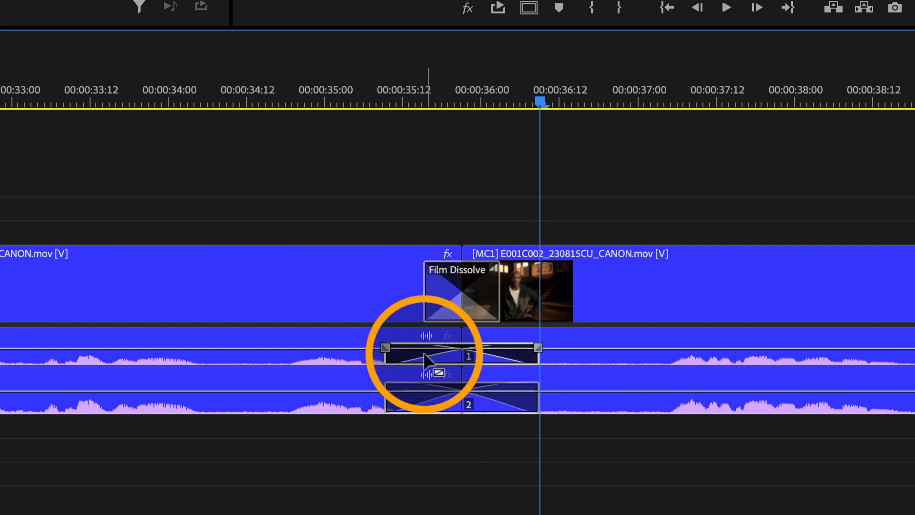
click(432, 401)
click(484, 388)
click(480, 397)
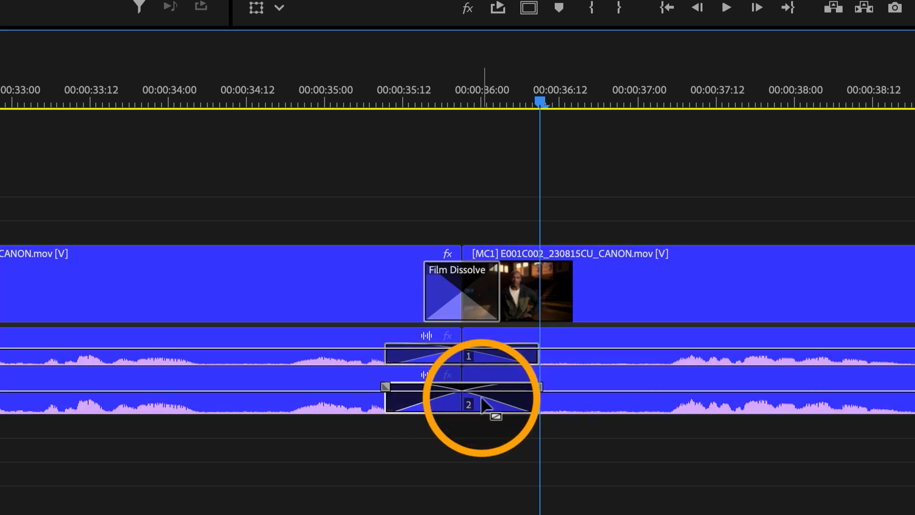
click(478, 354)
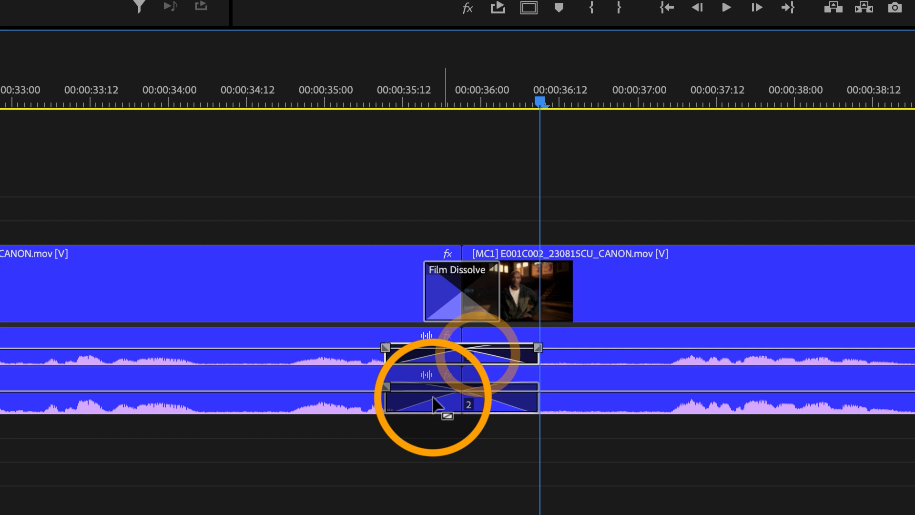
click(435, 404)
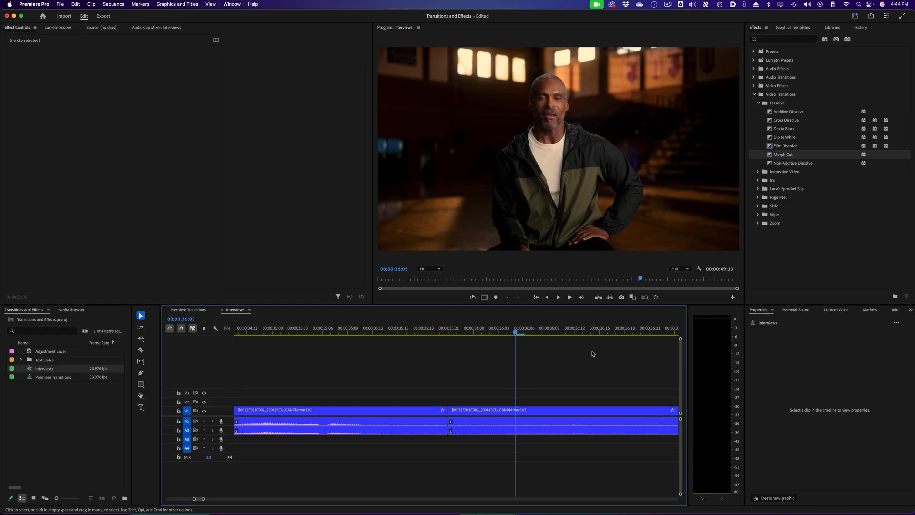
Step: Play through the jump cut between the two close-up interview clips and park the playhead at 00:00:35:19
drag(351, 334, 445, 354)
key(space)
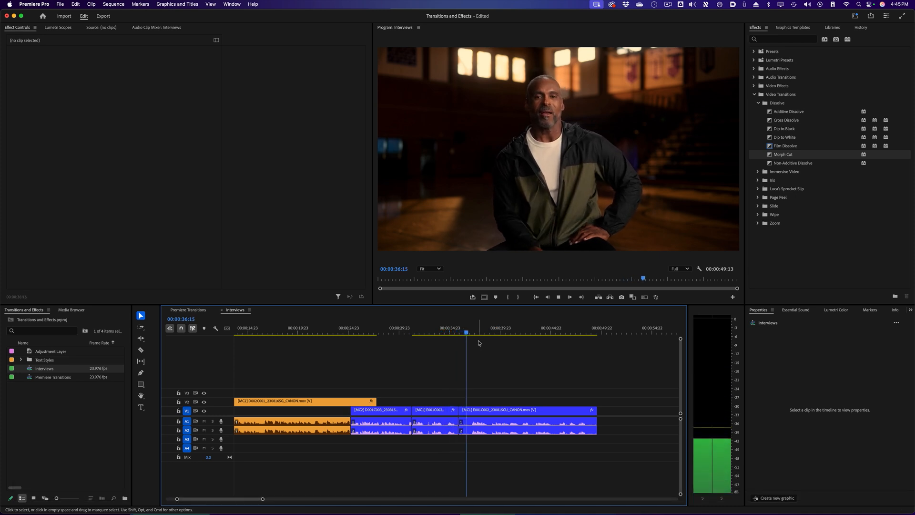
key(space)
drag(469, 332, 458, 334)
click(590, 297)
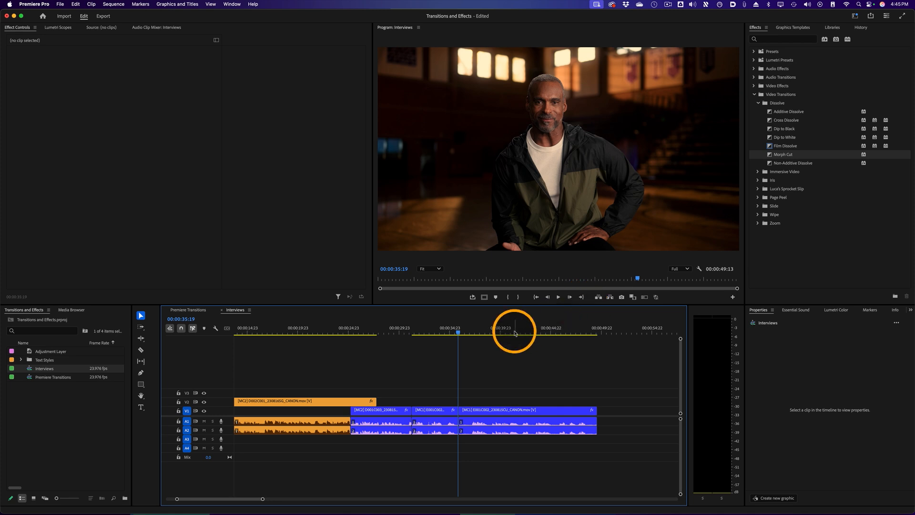
Step: Apply the Morph Cut transition to the V1 cut between the two close-up interview clips near the playhead
key(super+equal)
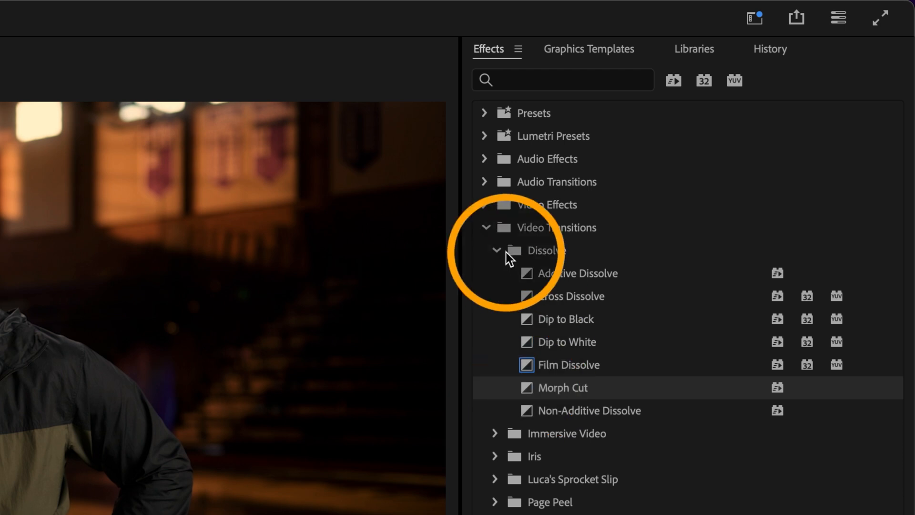
click(530, 389)
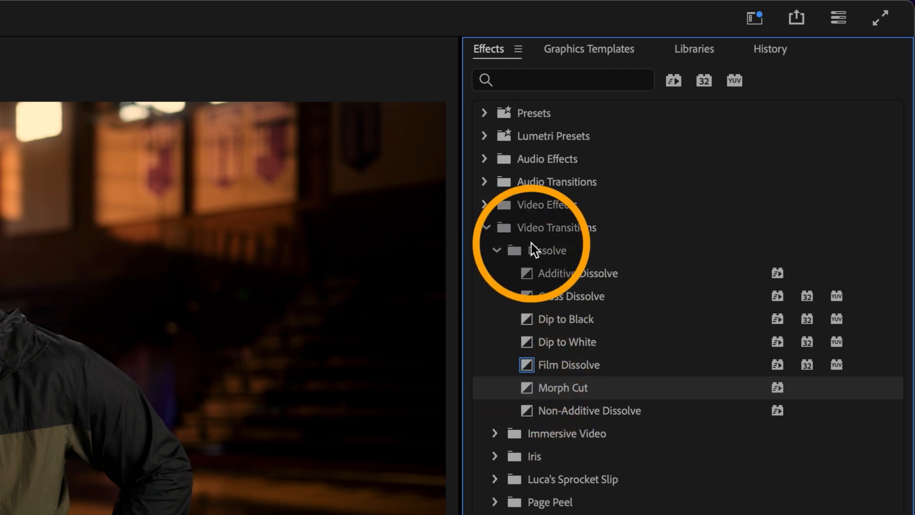
drag(529, 388, 0, 514)
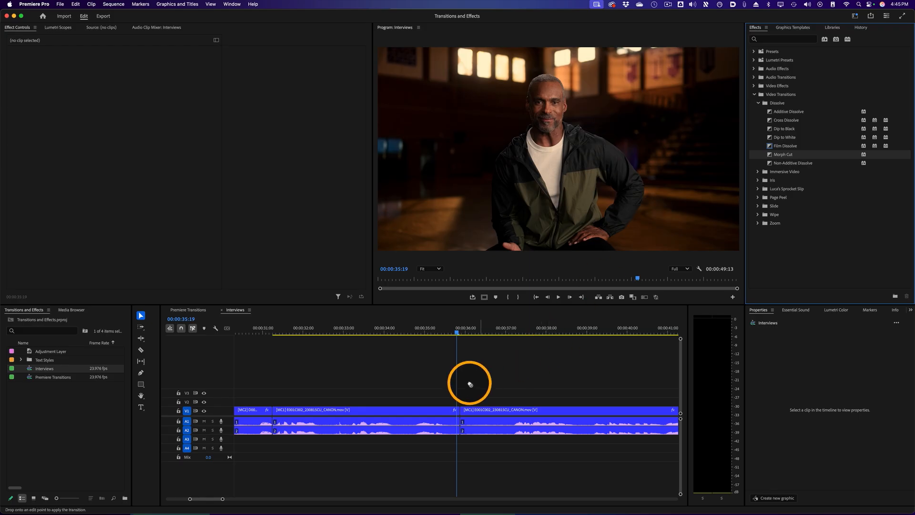
drag(462, 415, 460, 413)
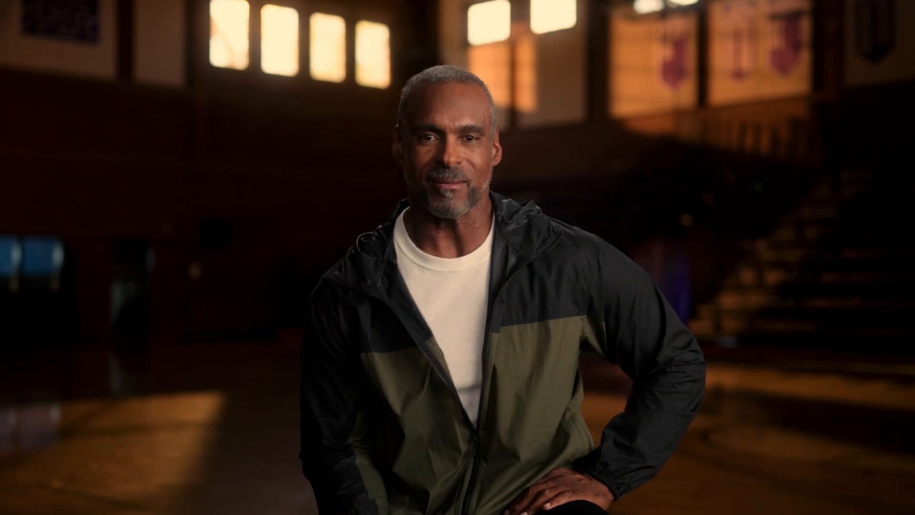
Step: Place the playhead at 00:00:35:22 and shorten the Morph Cut symmetrically by its start edge to about 6 frames
click(395, 332)
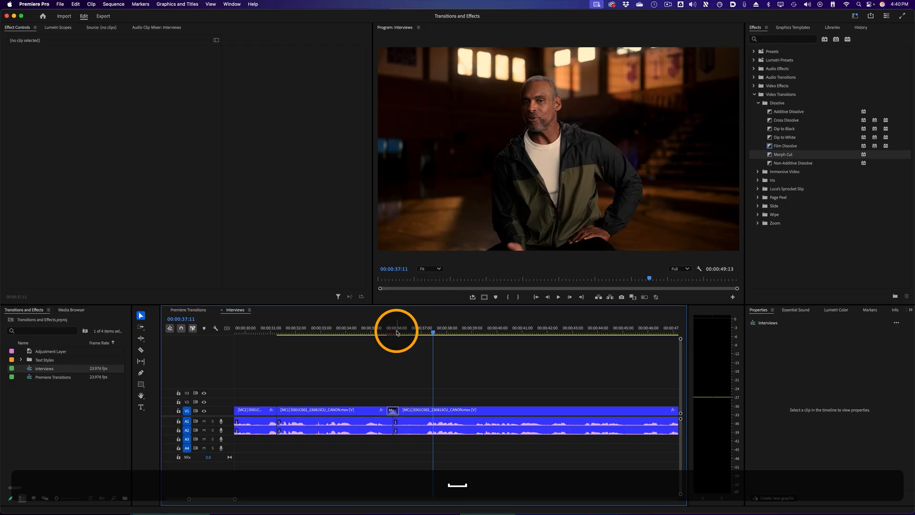
click(394, 411)
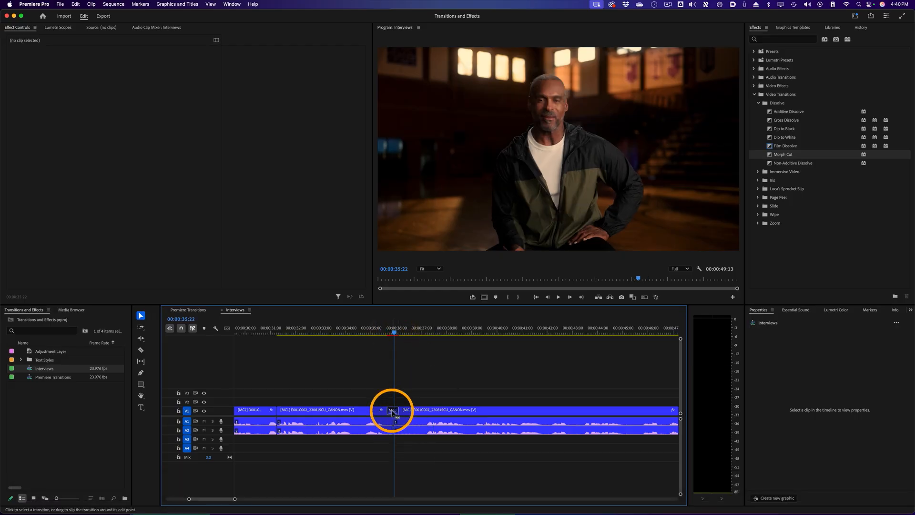
key(super+equal)
key(super+equal)
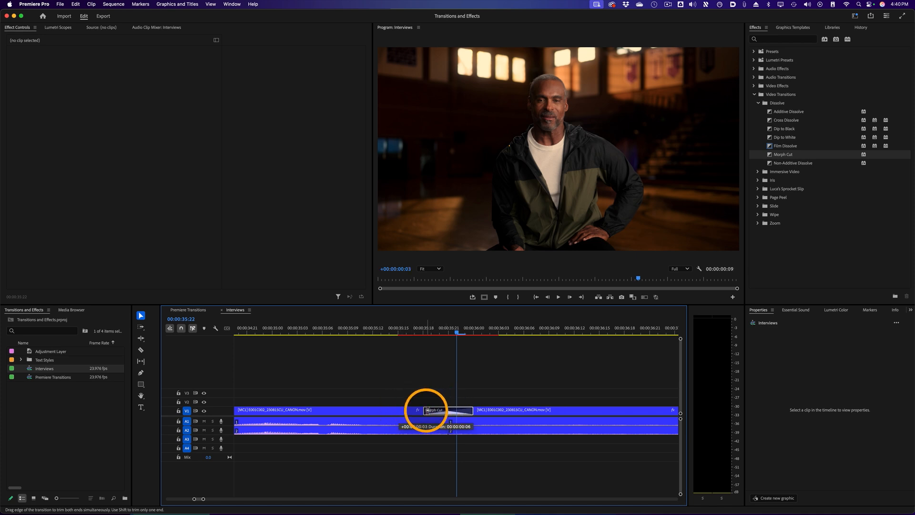
click(427, 410)
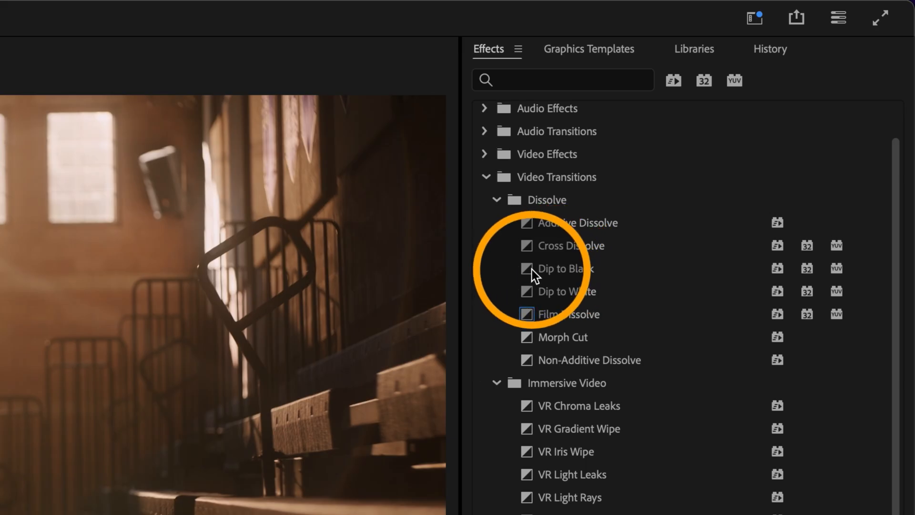
Step: Apply the Dip to Black transition to the V1 cut between clips A001_A013_0815FN and A001_A015_0815OF and play through it
drag(528, 270, 335, 399)
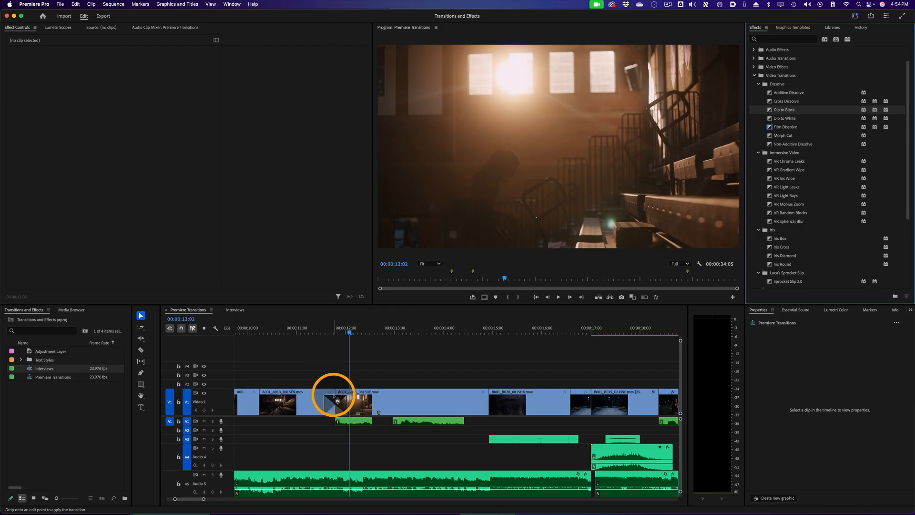
click(323, 335)
key(space)
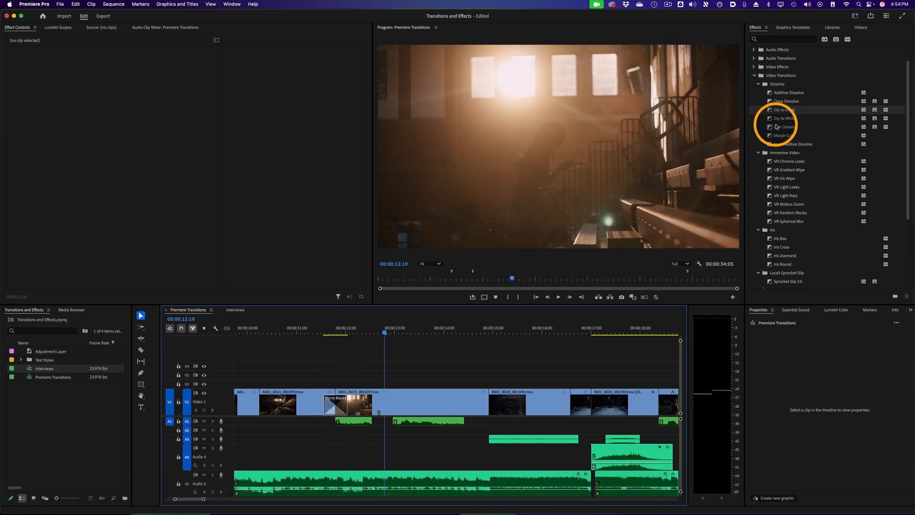
Step: Replace the Dip to Black with the Dip to White transition on the same V1 cut and play through it
click(772, 119)
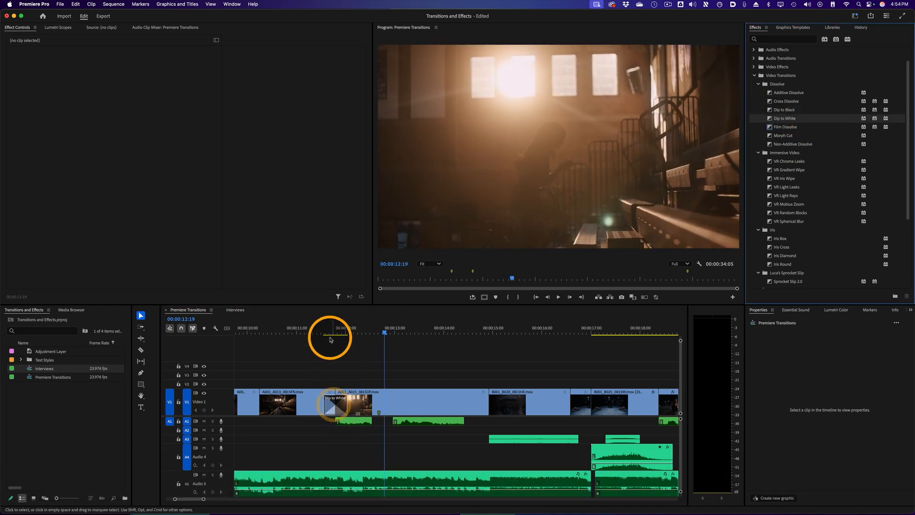
click(323, 334)
key(space)
Step: Set the Dip to White transition's duration to 4 frames and play back the shortened flash
click(334, 405)
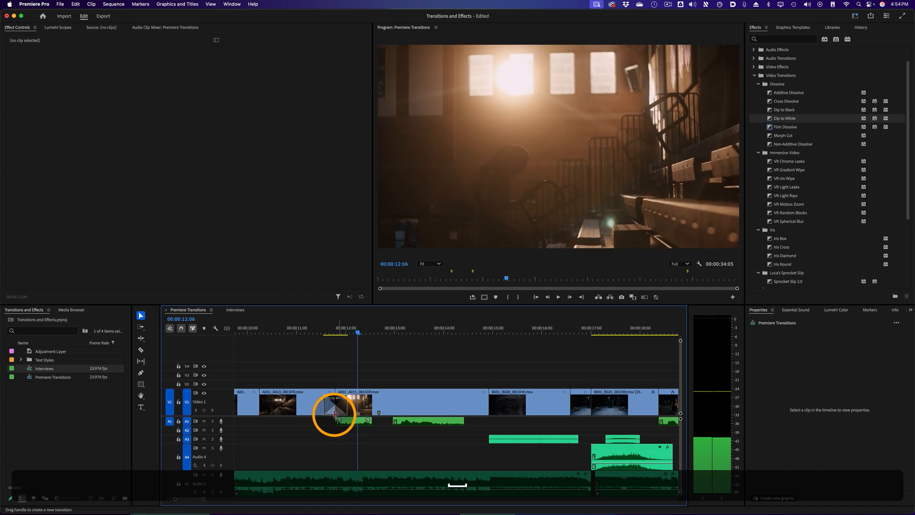
double_click(336, 406)
text(4)
key(Return)
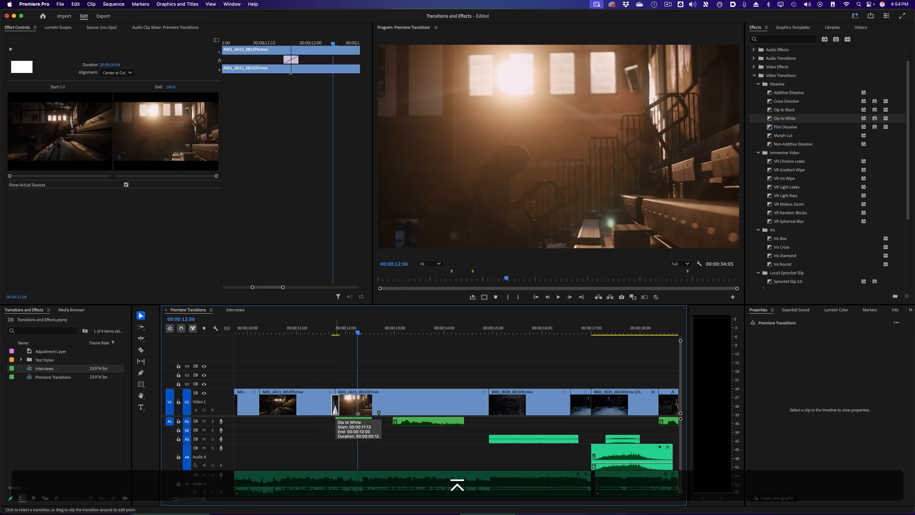
click(305, 339)
key(space)
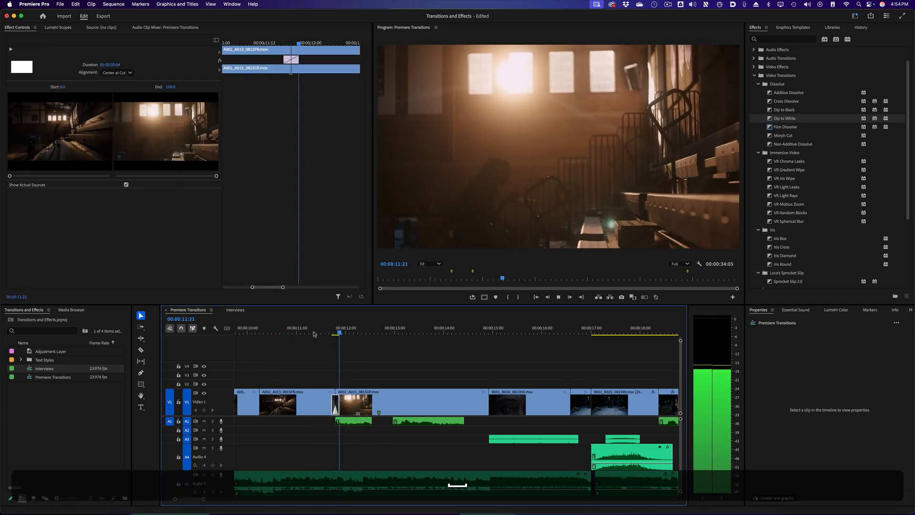
Step: Replace the Dip to White with the Iris Round transition on the V1 cut and play through it
scroll(803, 251, down, 3)
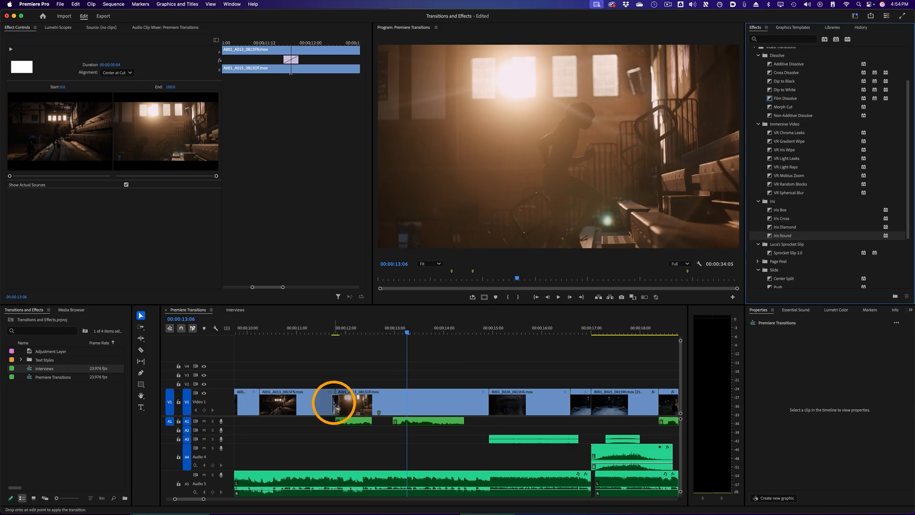
click(364, 398)
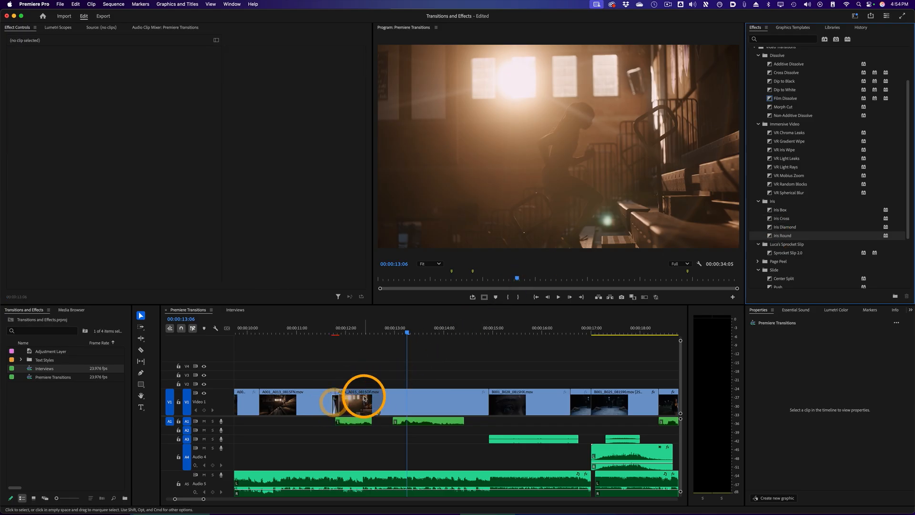
click(324, 330)
key(space)
key(space)
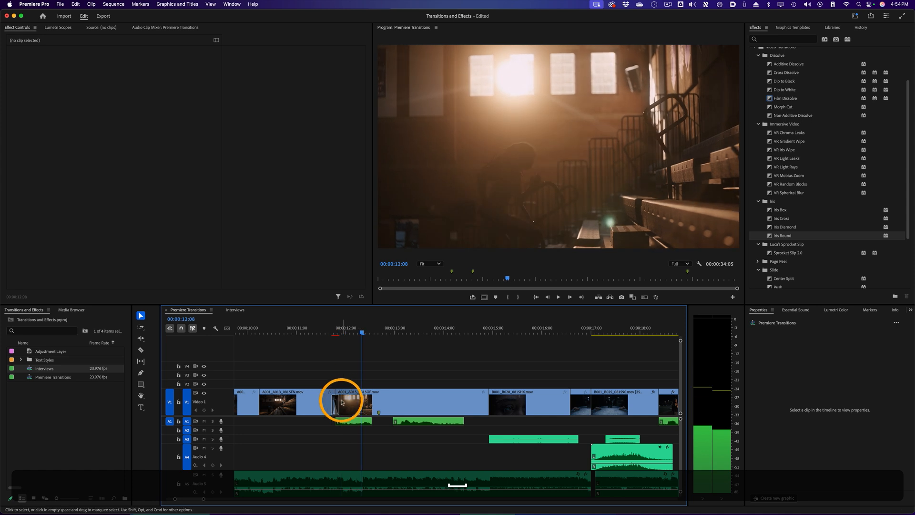
Step: Lengthen the Iris Round transition symmetrically to 14 frames, preview it and park the playhead at 00:00:11:19
click(336, 404)
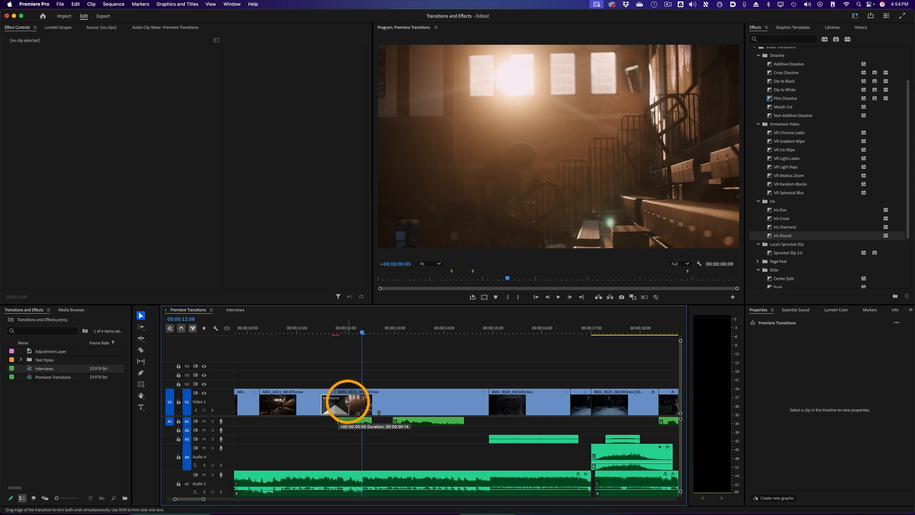
click(314, 332)
key(space)
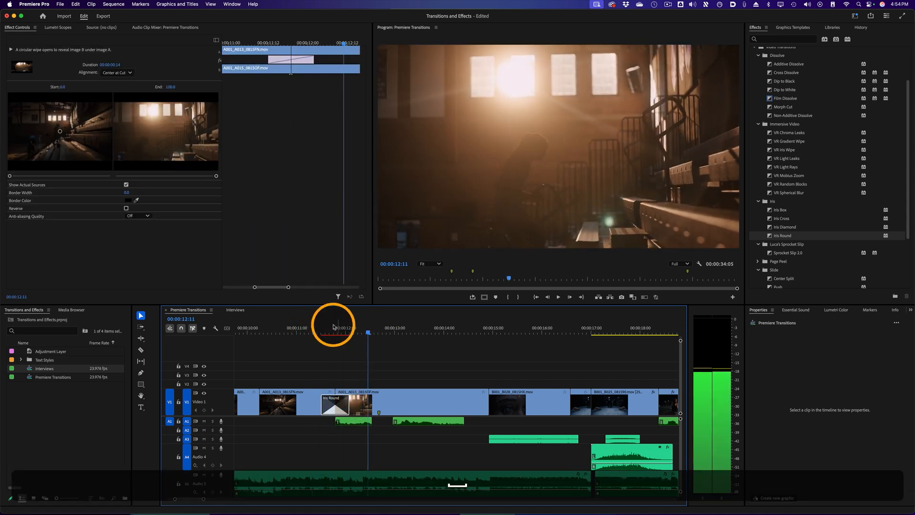
click(335, 332)
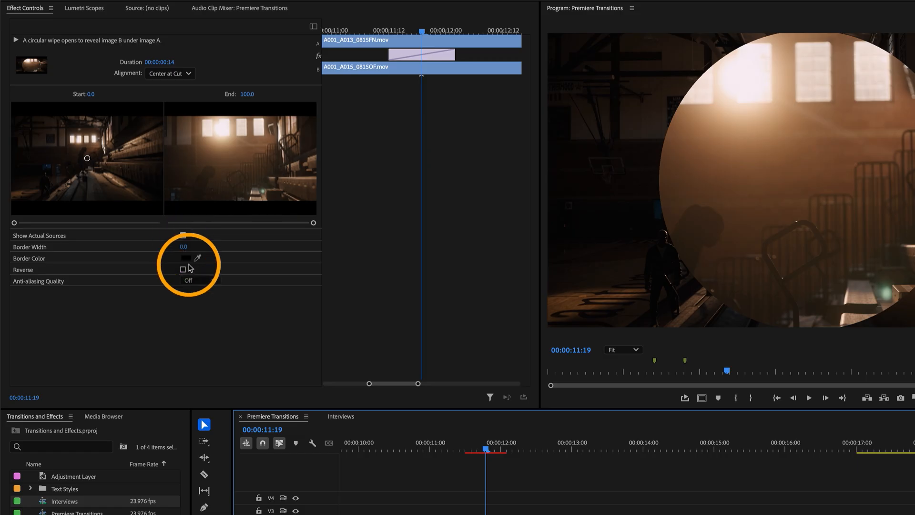
Step: Set the Iris Round transition's border colour to white (FFFFFF)
click(186, 259)
drag(594, 368, 510, 418)
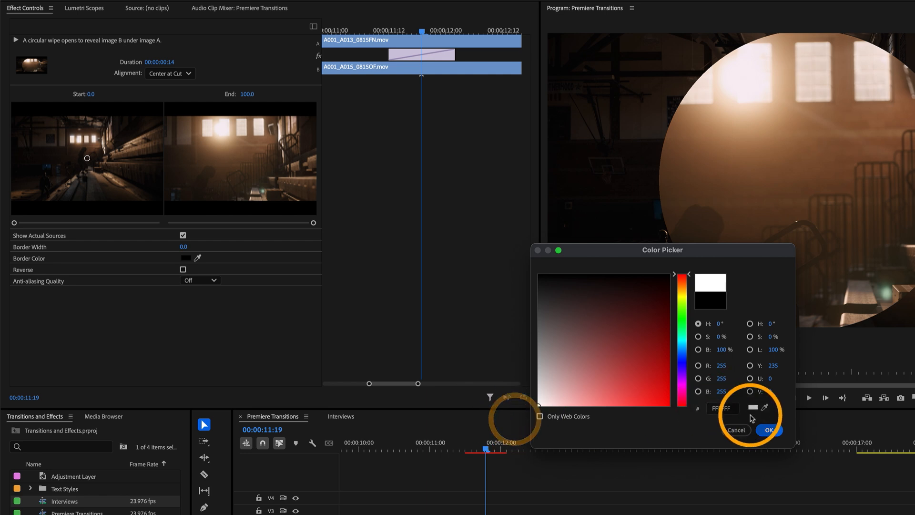
click(769, 431)
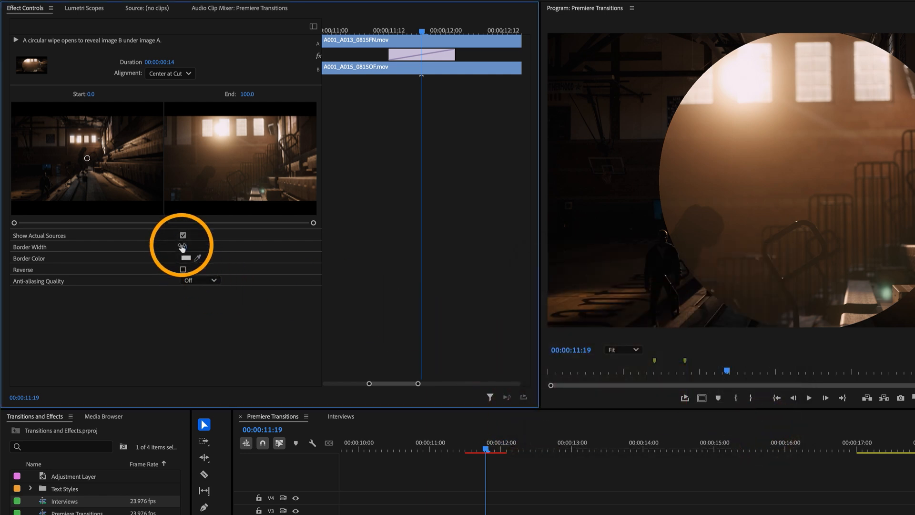
Step: Increase the Iris Round transition's border width until a thick outline surrounds the circle, and play through the transition
drag(183, 247, 196, 247)
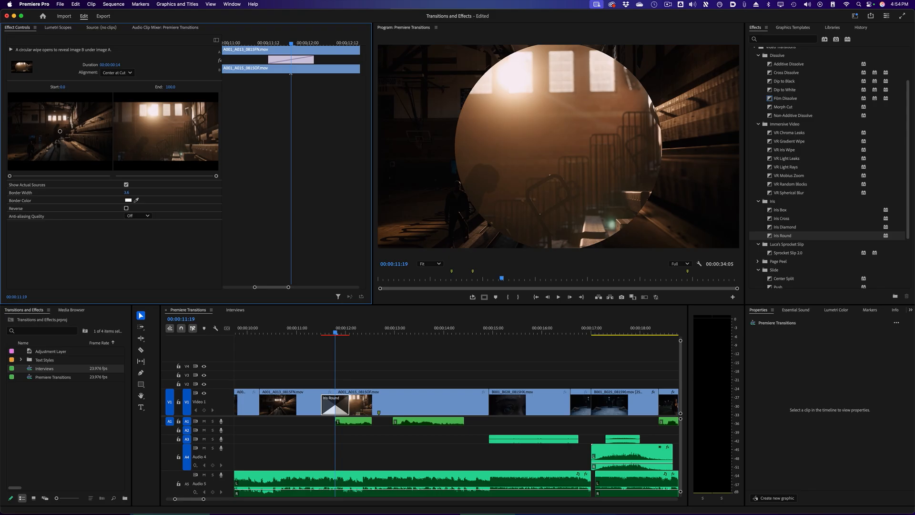
click(158, 186)
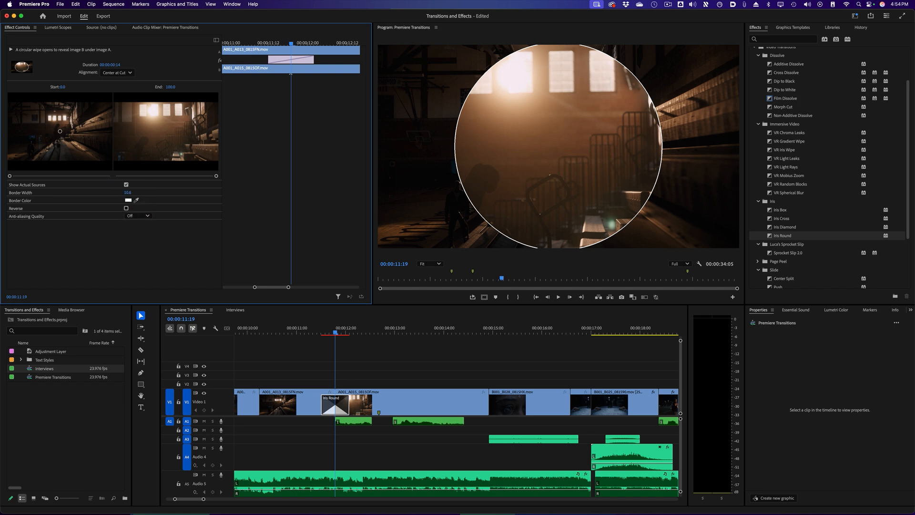
click(166, 184)
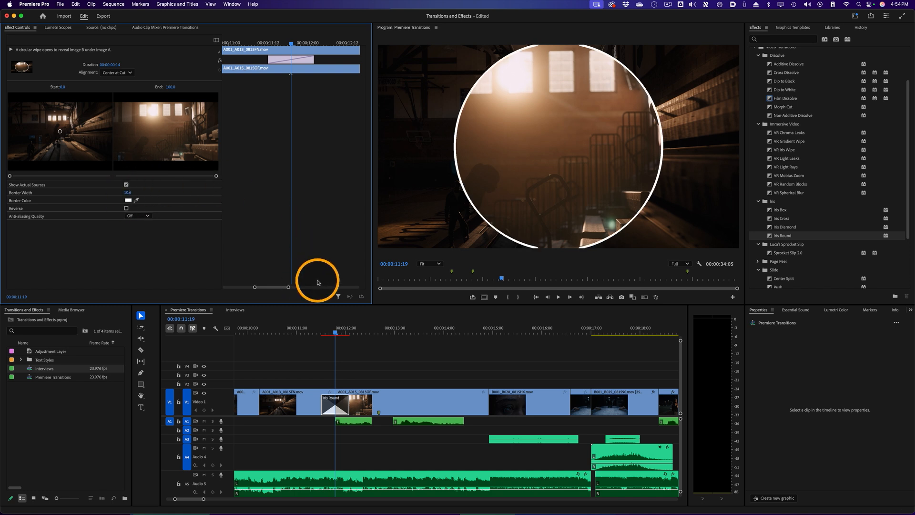
drag(341, 335, 314, 333)
key(space)
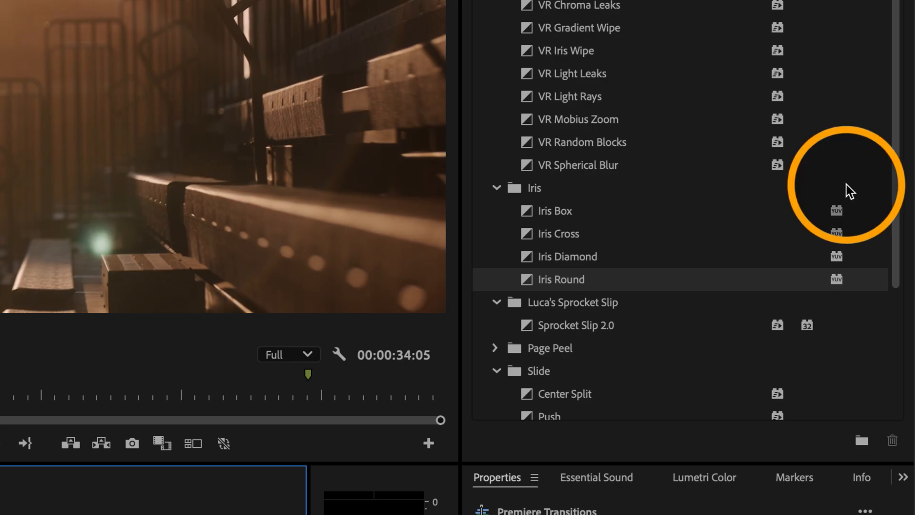
Step: Apply the Push transition from the Slide group to the V1 cut in place of Iris Round and preview its motion
drag(908, 176, 913, 271)
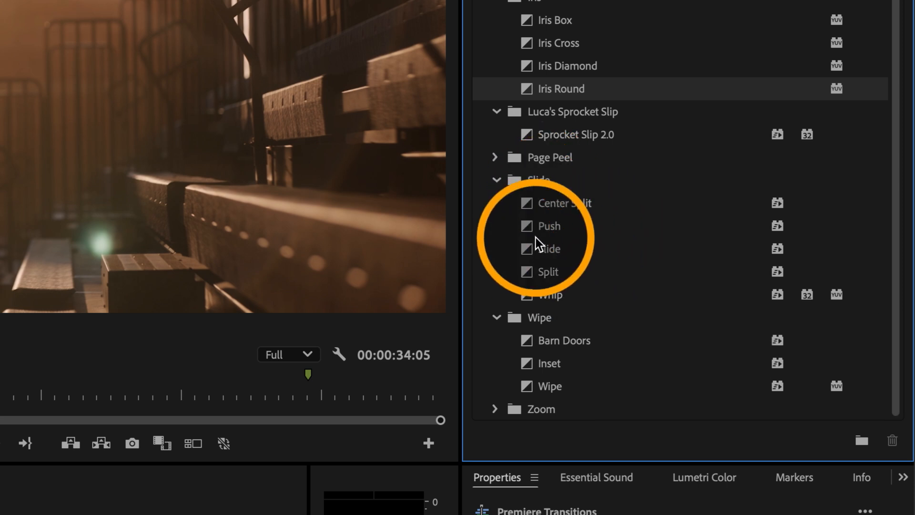
click(529, 224)
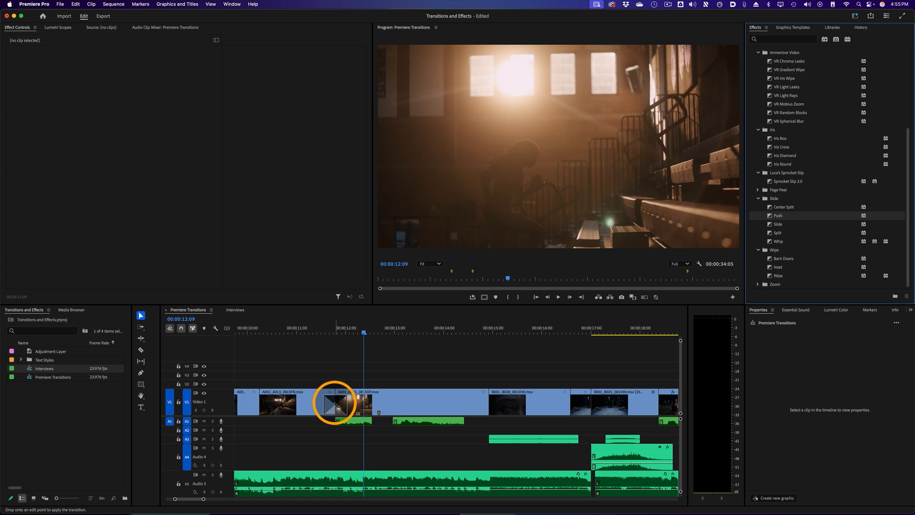
drag(337, 407, 336, 406)
click(317, 331)
key(space)
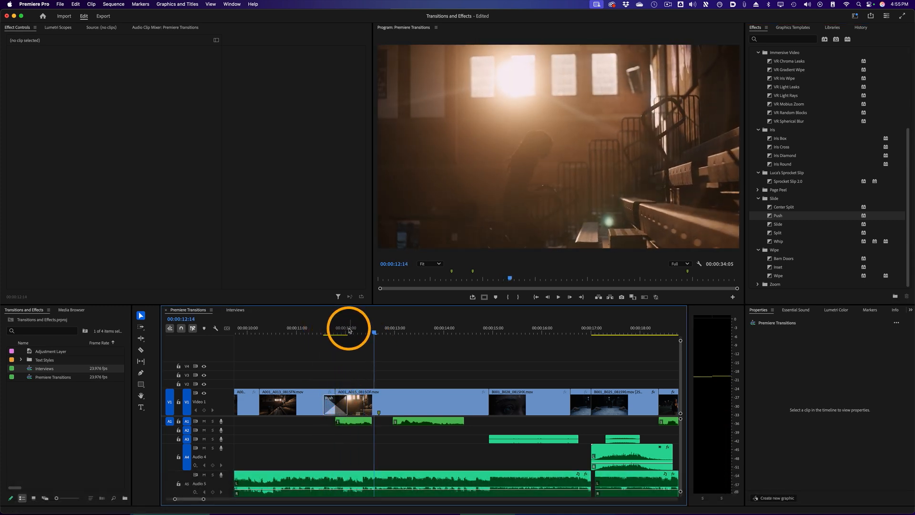
drag(348, 332, 332, 335)
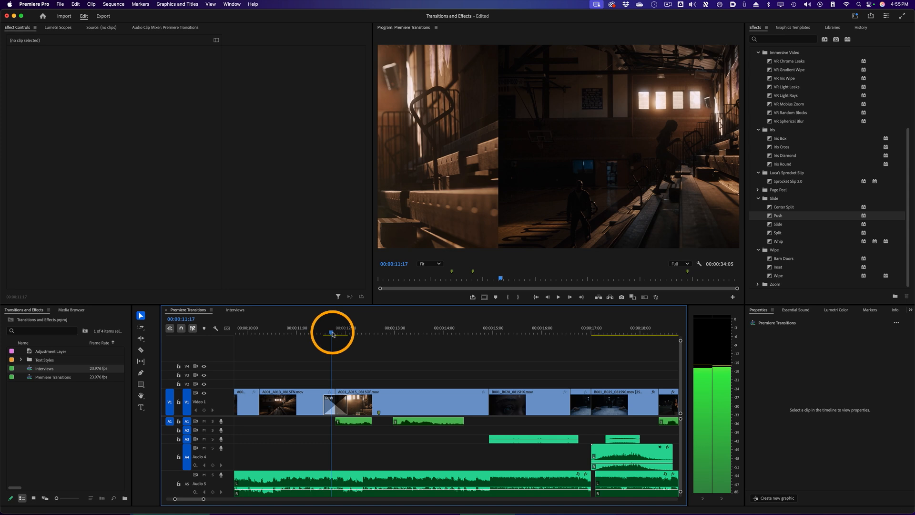
Step: Change the Push transition's direction so the incoming clip enters from above, and play through it
click(335, 405)
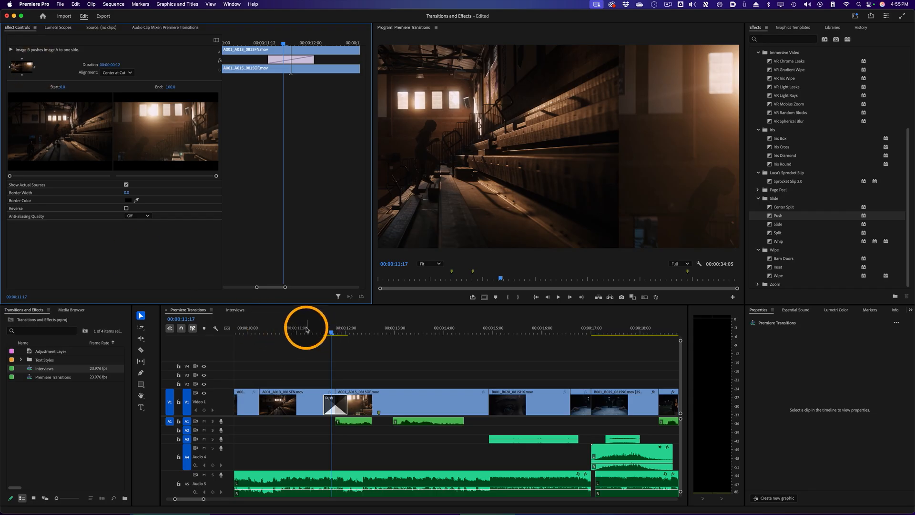
click(317, 327)
key(space)
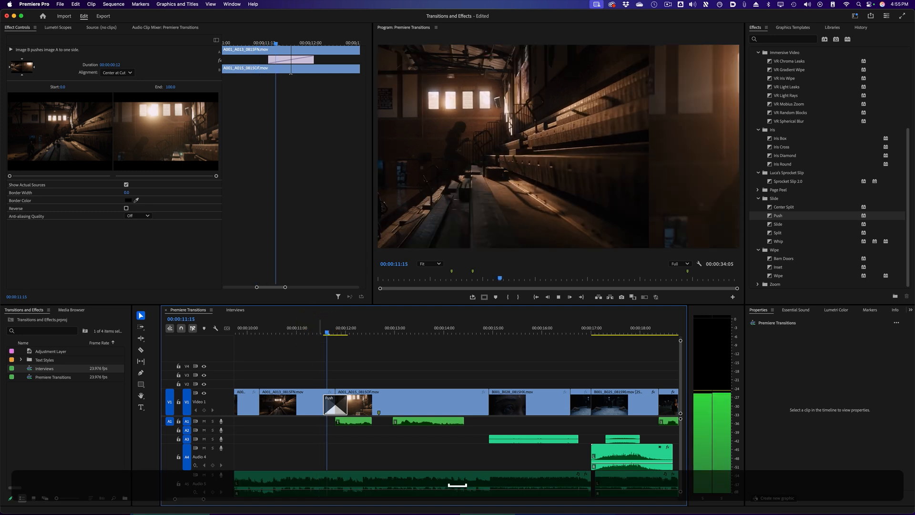
key(space)
click(333, 328)
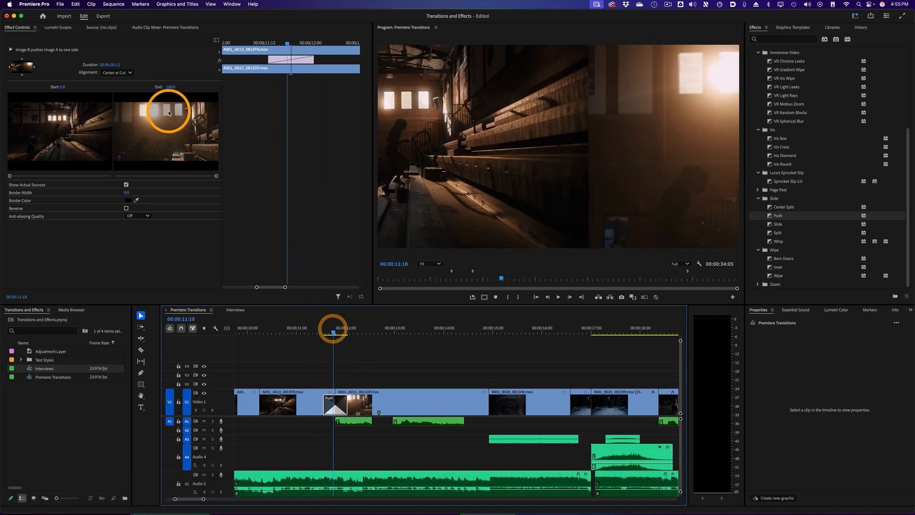
click(21, 60)
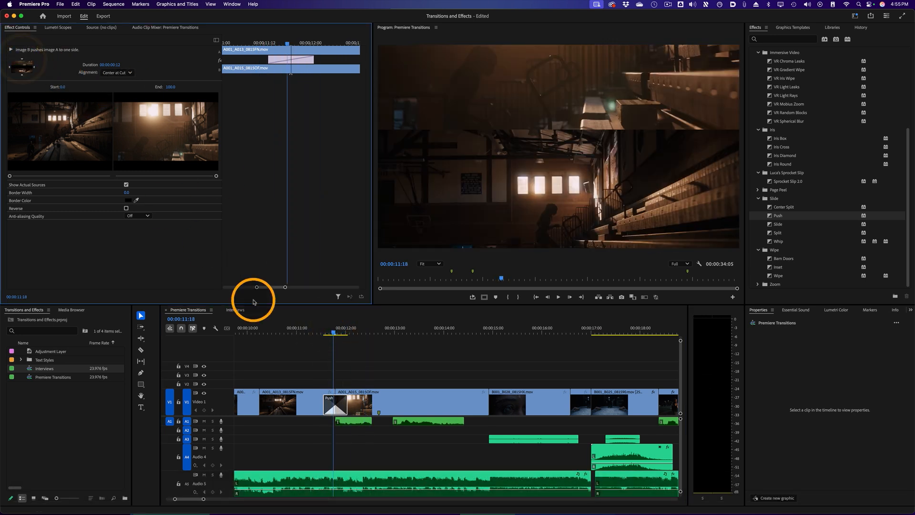
click(314, 329)
key(space)
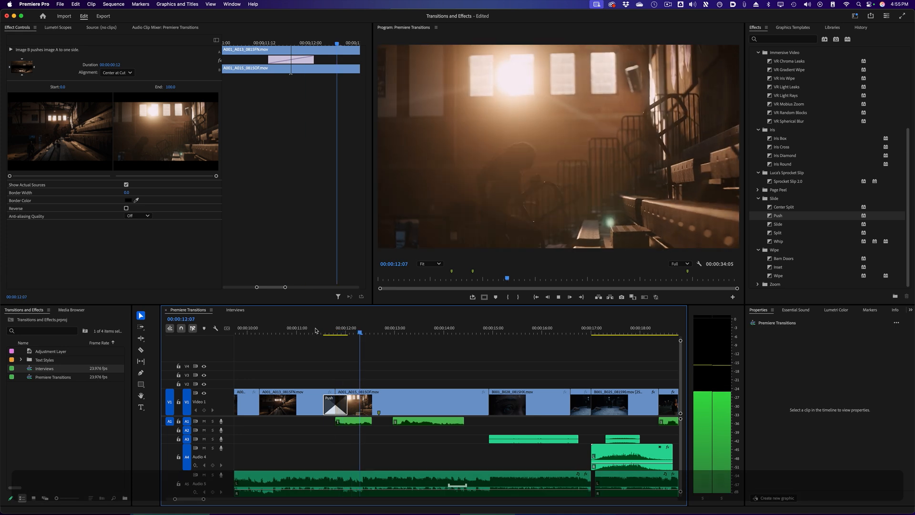
Step: Change the Push transition's direction so the incoming clip enters from below, and play through it
click(22, 73)
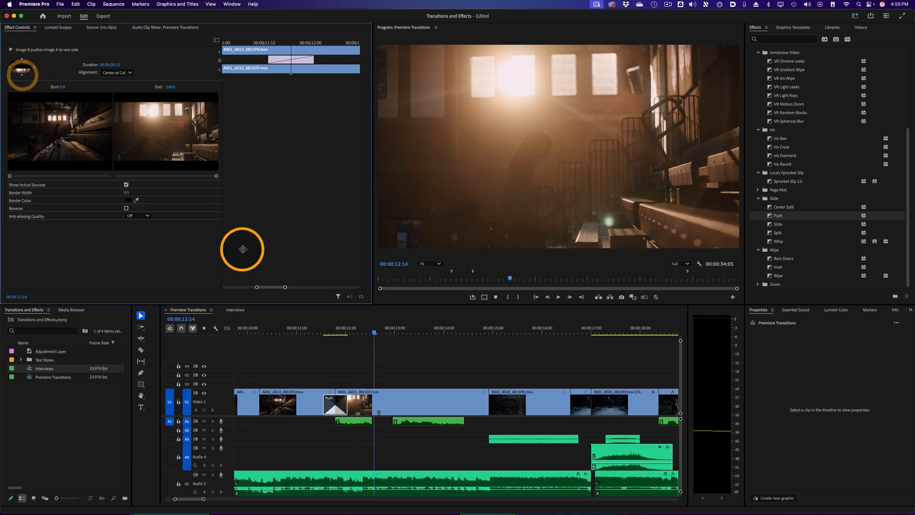
click(321, 330)
key(space)
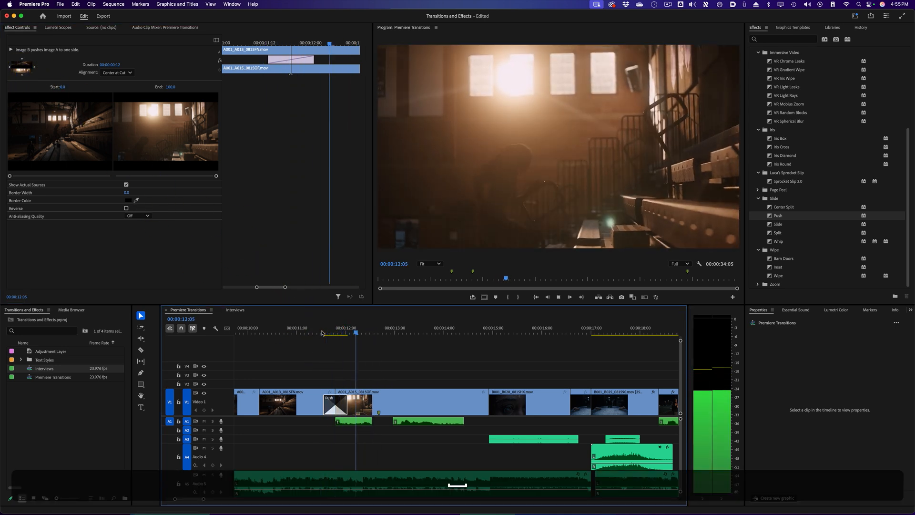
key(space)
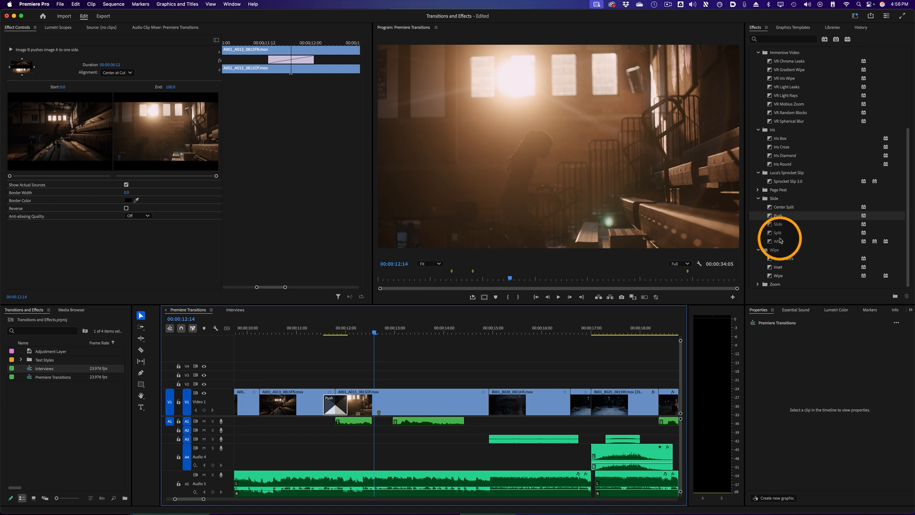
Step: Replace the Push with the Slide transition on the V1 cut, preview it up to 00:00:11:21 and select it for editing
click(772, 224)
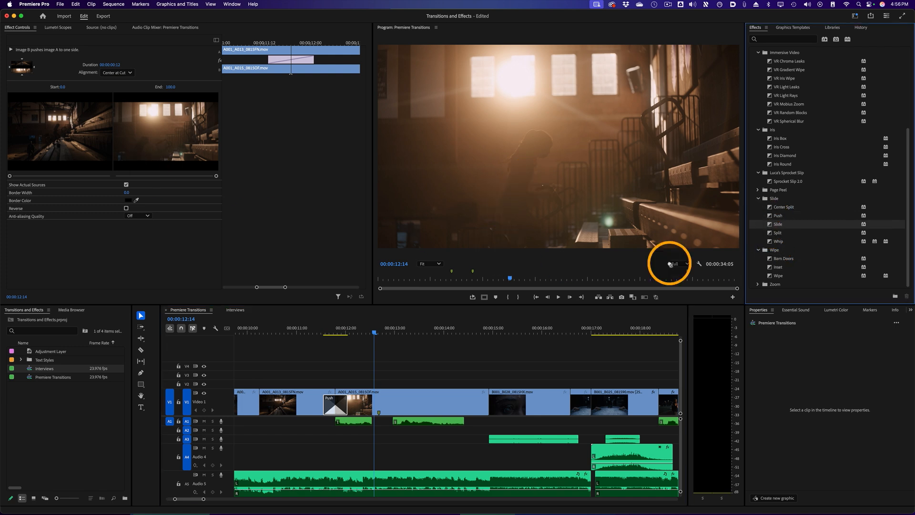
drag(346, 403, 336, 403)
click(327, 334)
key(space)
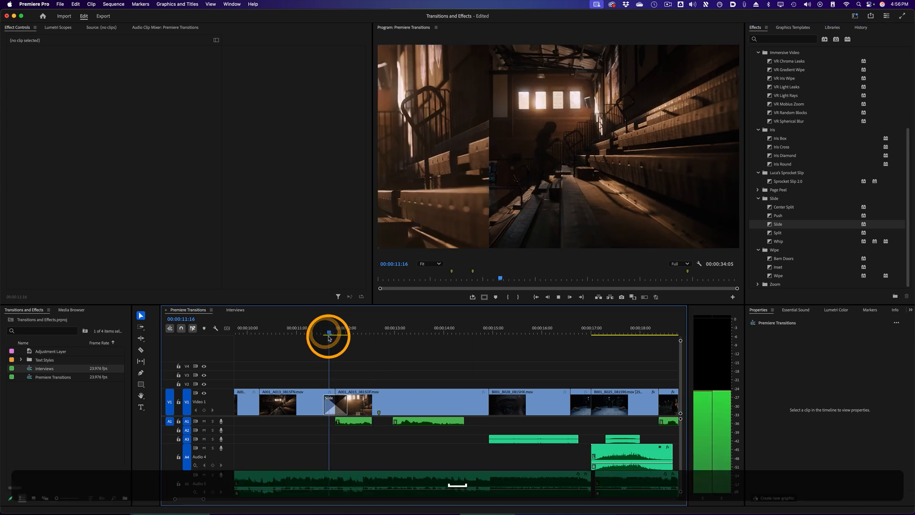
key(space)
click(334, 332)
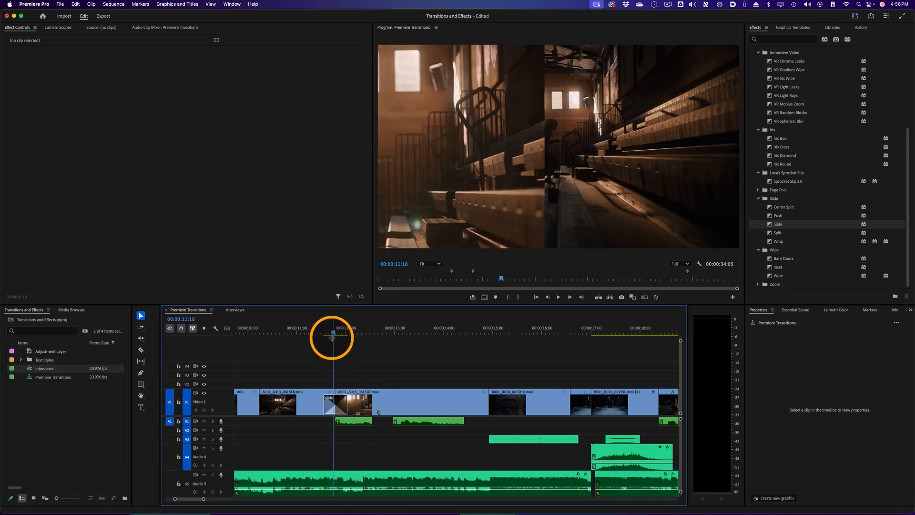
drag(329, 334, 341, 336)
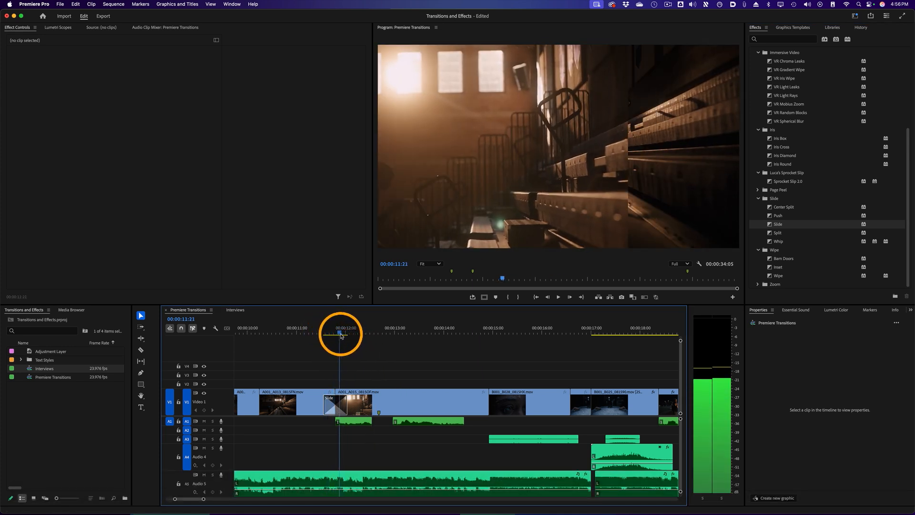
click(329, 406)
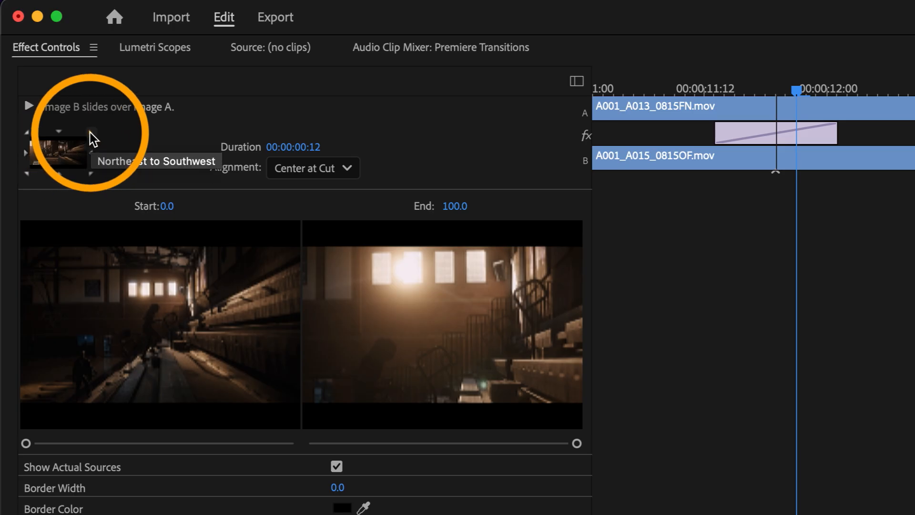
Step: Set the Slide transition's direction to Northeast to Southwest and play through it
click(92, 139)
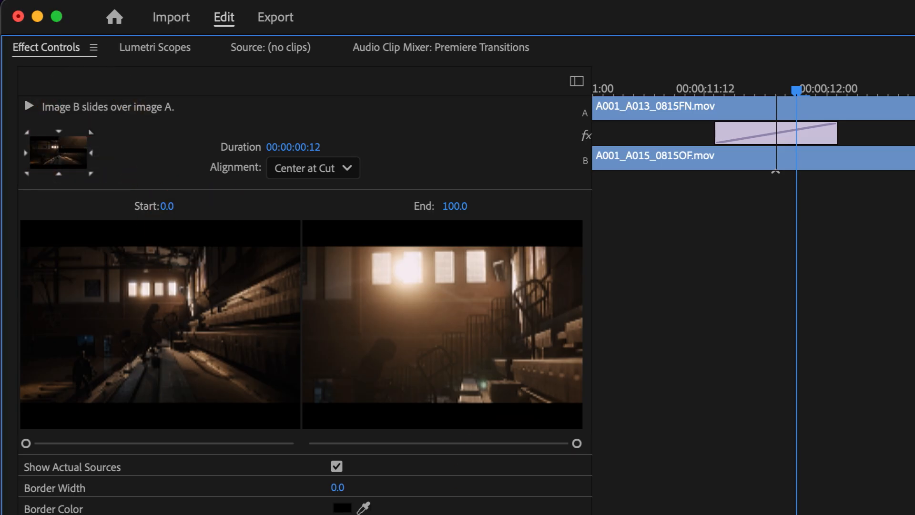
click(318, 332)
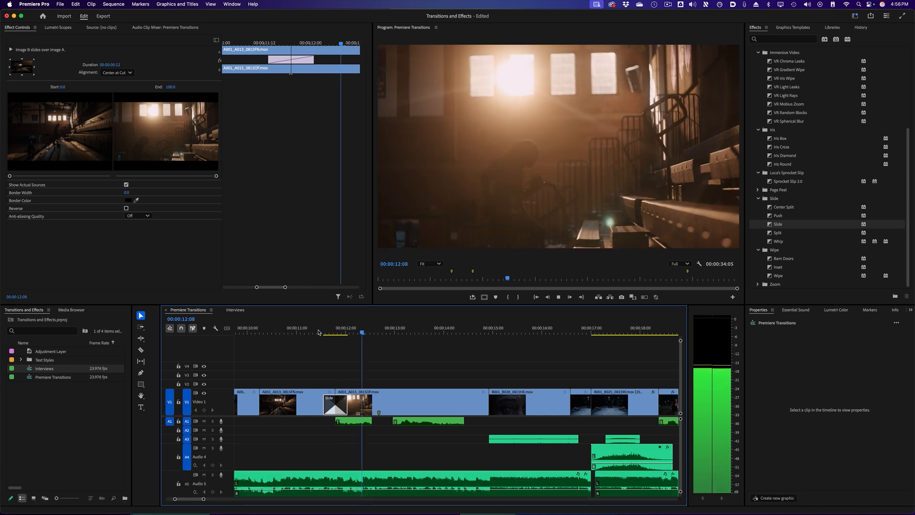
Step: Replace the Slide with the Whip transition on the V1 cut, check a frame at 00:00:11:15 and move the playhead to 00:00:11:12
click(907, 169)
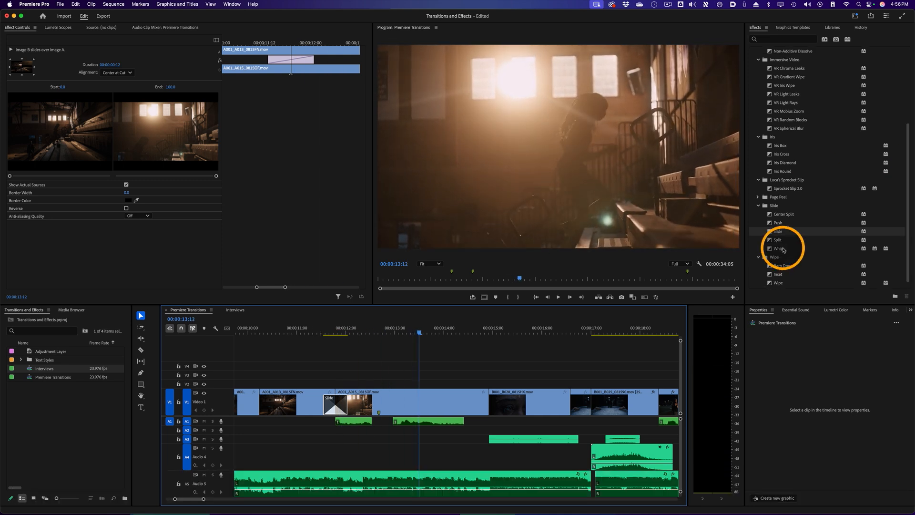
click(769, 250)
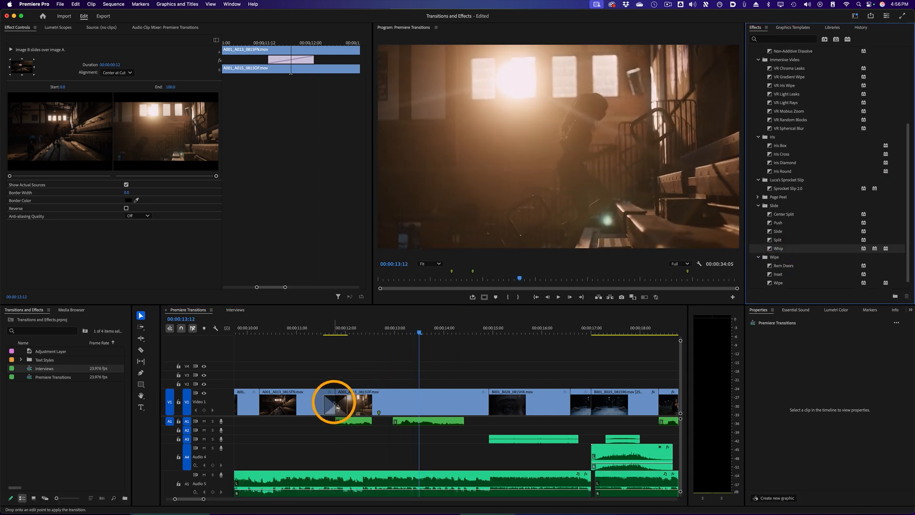
mouse_move(335, 406)
mouse_down()
mouse_move(353, 356)
mouse_move(321, 331)
mouse_move(336, 402)
mouse_up()
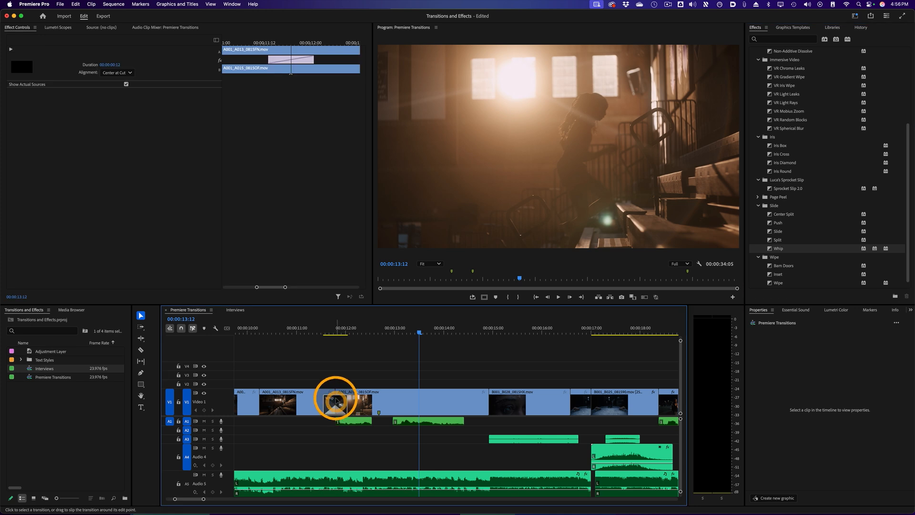
click(330, 344)
click(327, 330)
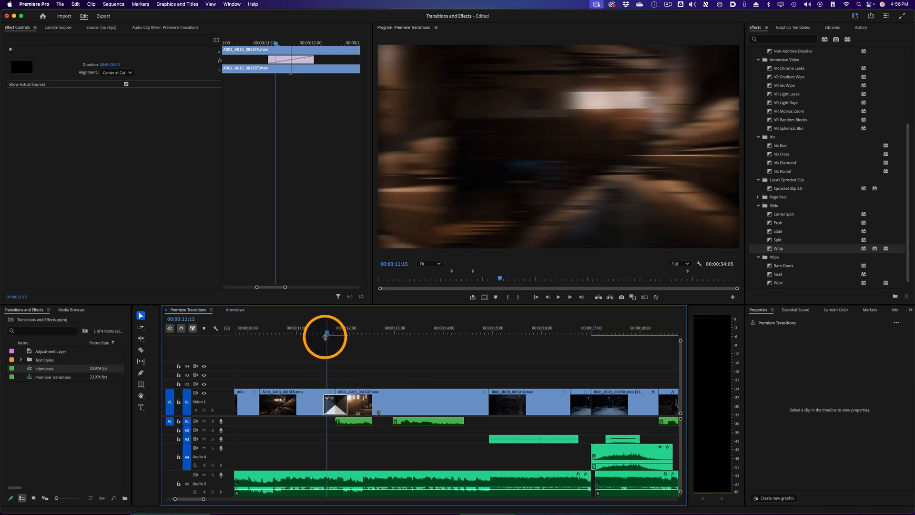
click(321, 331)
Step: Shorten the Whip transition to a duration of 00:00:00:08 on the timeline and play through it
click(323, 402)
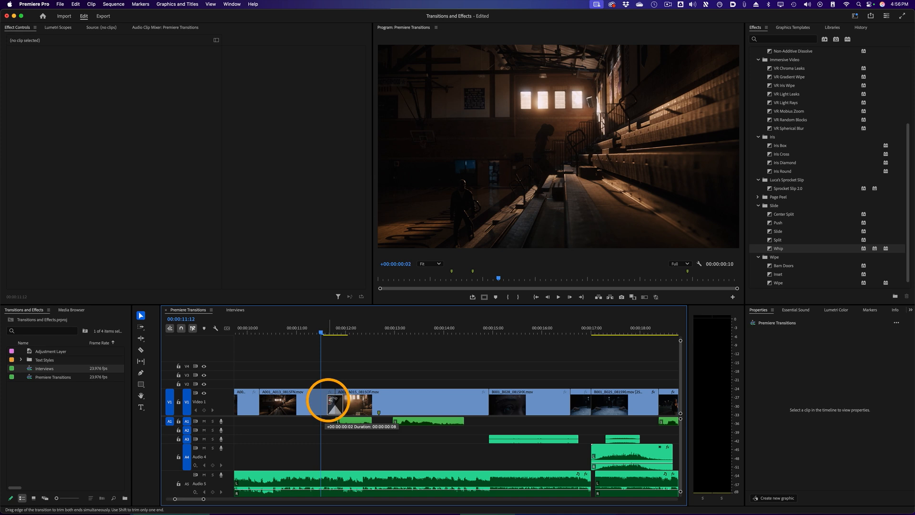
click(328, 402)
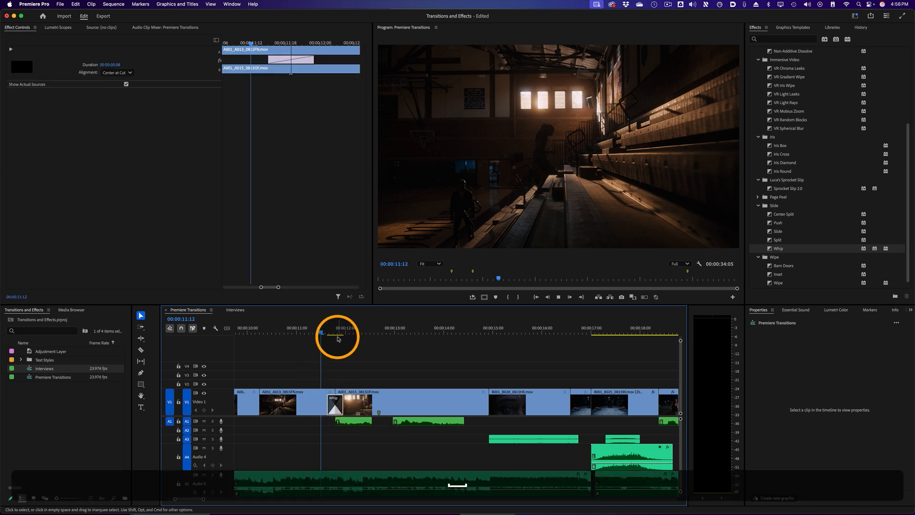
key(space)
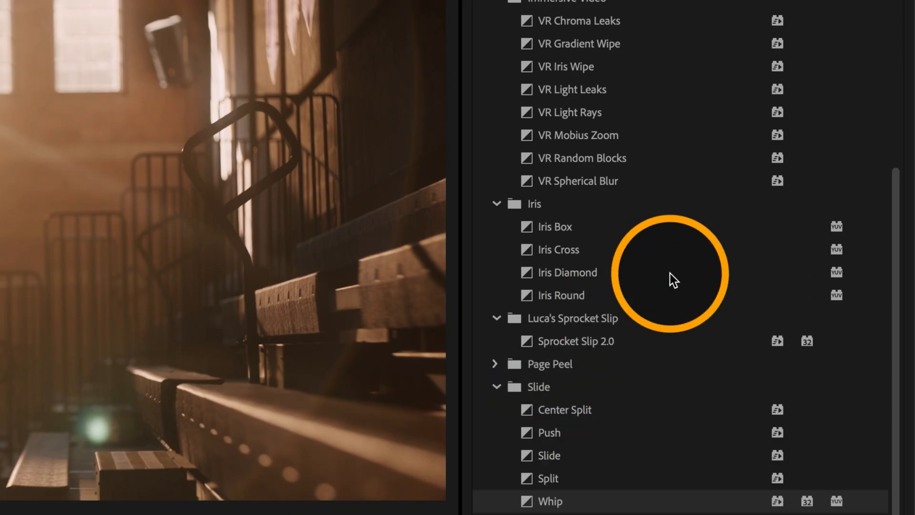
Step: Replace the Whip with the VR Chroma Leaks transition from the Immersive Video group and preview it up to 00:00:11:18
scroll(824, 165, up, 5)
scroll(672, 282, up, 4)
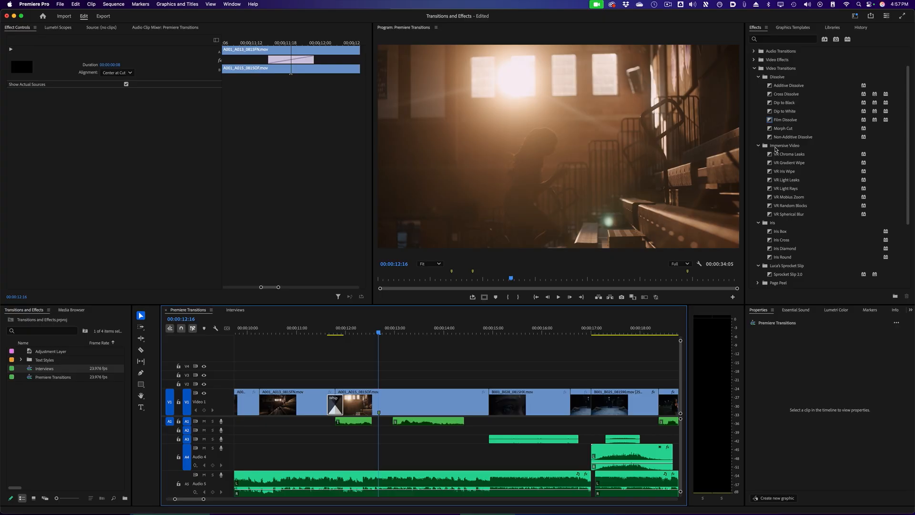
click(804, 155)
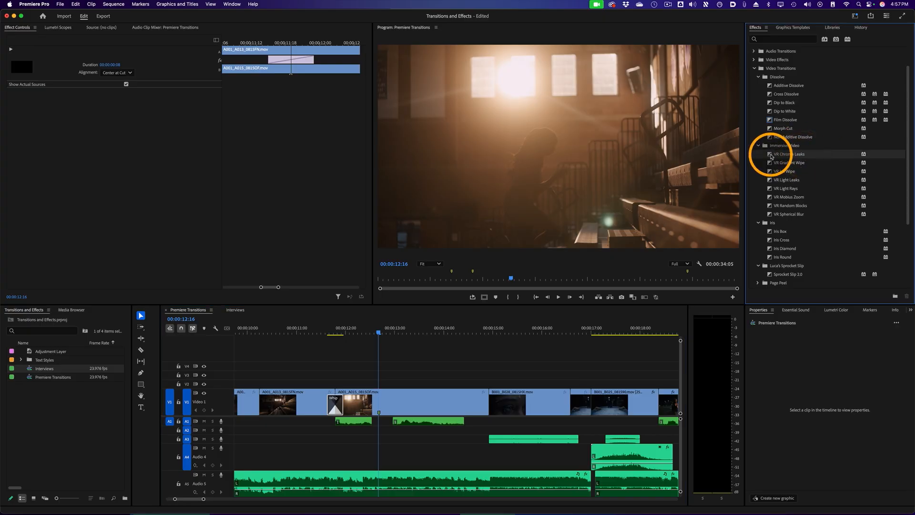
drag(434, 334, 335, 403)
click(454, 355)
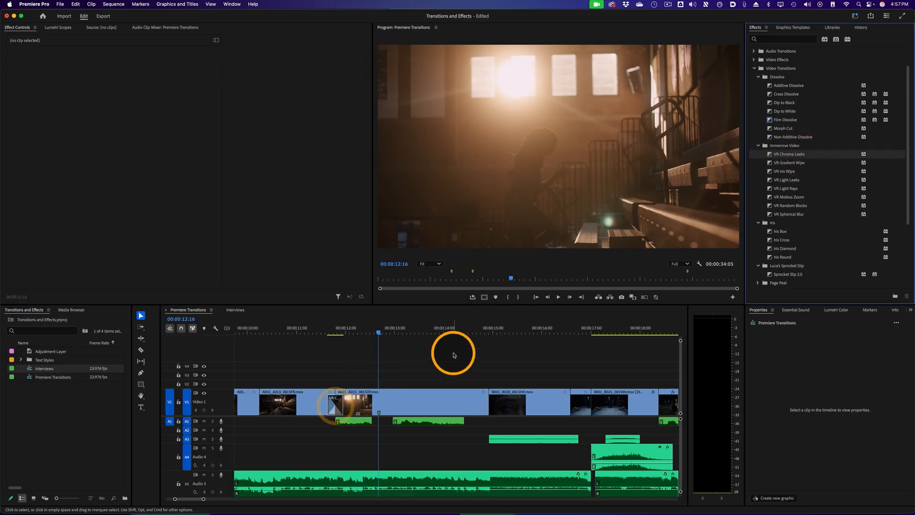
click(319, 332)
key(space)
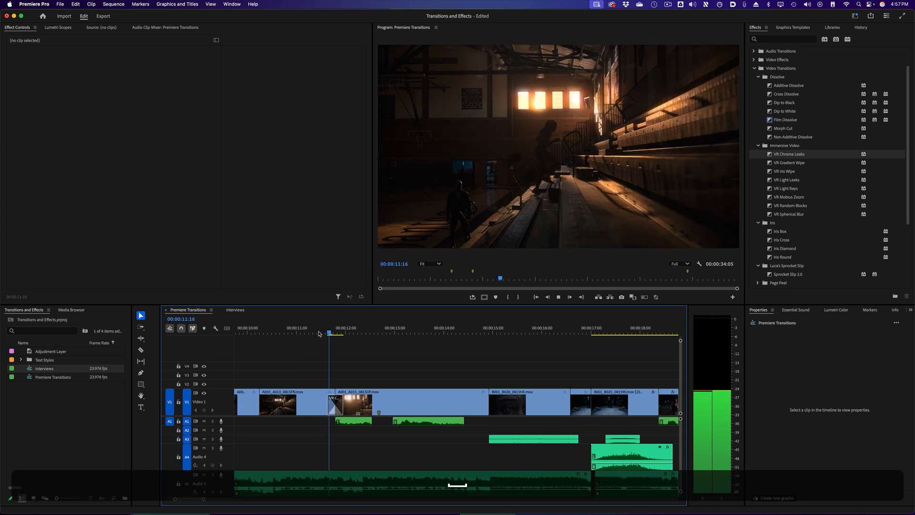
key(space)
drag(333, 332, 335, 332)
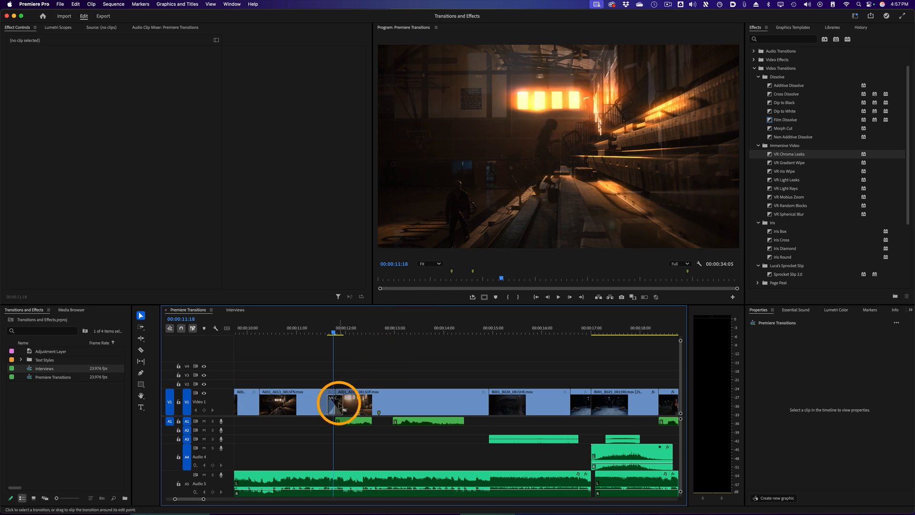
Step: Set the VR Chroma Leaks transition's horizontal leak strength to 37, vertical leak strength to 78 and leak angle to 50.0°
click(336, 403)
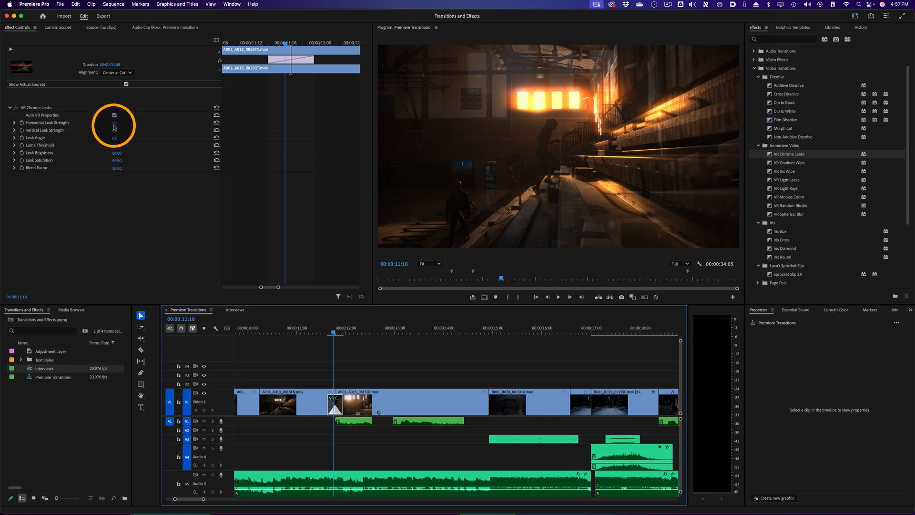
drag(114, 124, 123, 131)
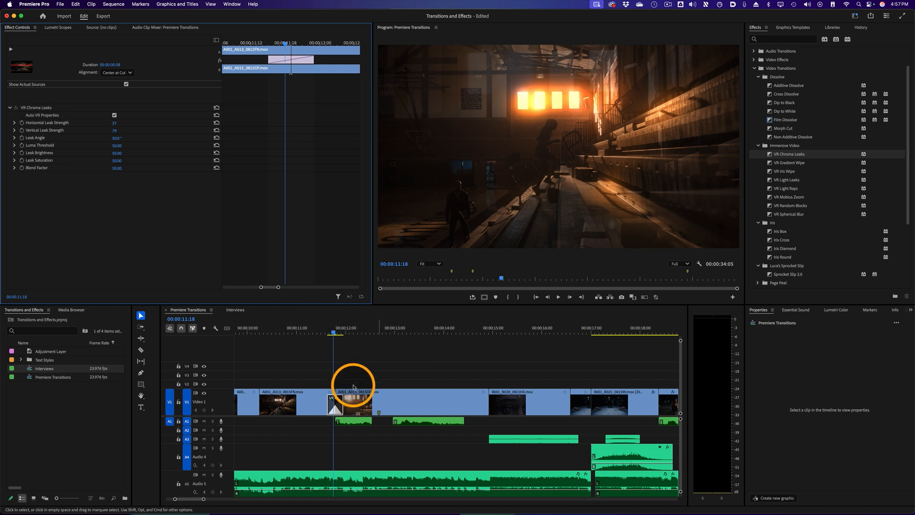
Step: Lengthen the transition on the V1 cut to 00:00:00:18 and play through it from 00:00:11:08
drag(341, 398, 352, 399)
click(312, 331)
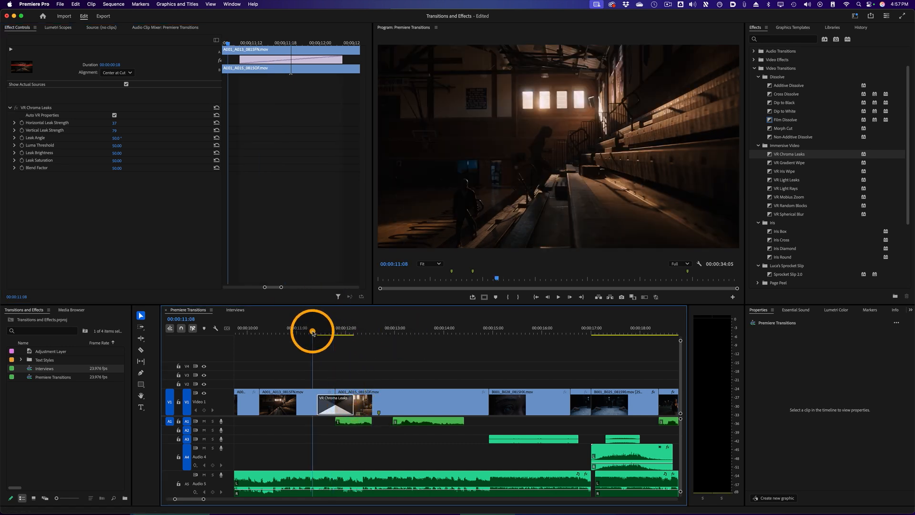
key(space)
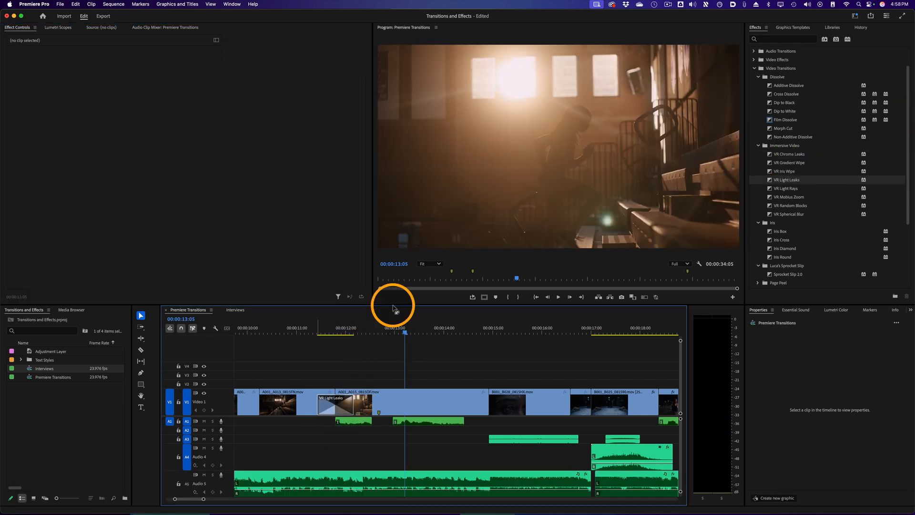
Step: Replace the VR Light Leaks with the VR Random Blocks transition on the V1 cut and preview it up to 00:00:11:21
click(786, 208)
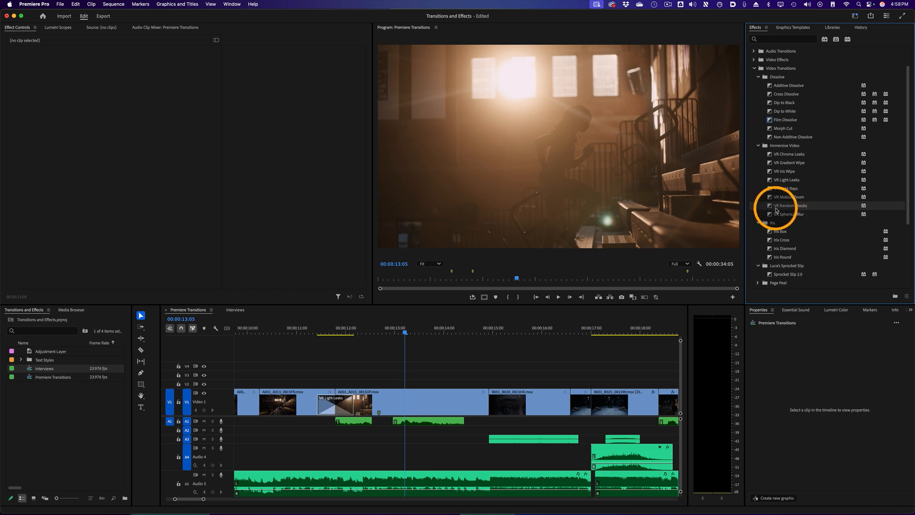
drag(339, 409, 338, 409)
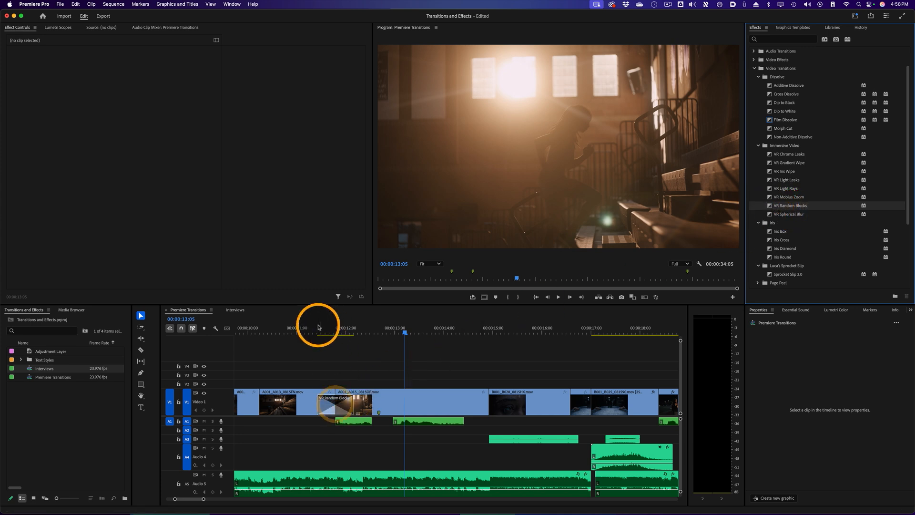
click(316, 328)
key(space)
mouse_move(338, 333)
mouse_down()
mouse_move(327, 333)
mouse_move(339, 334)
mouse_up()
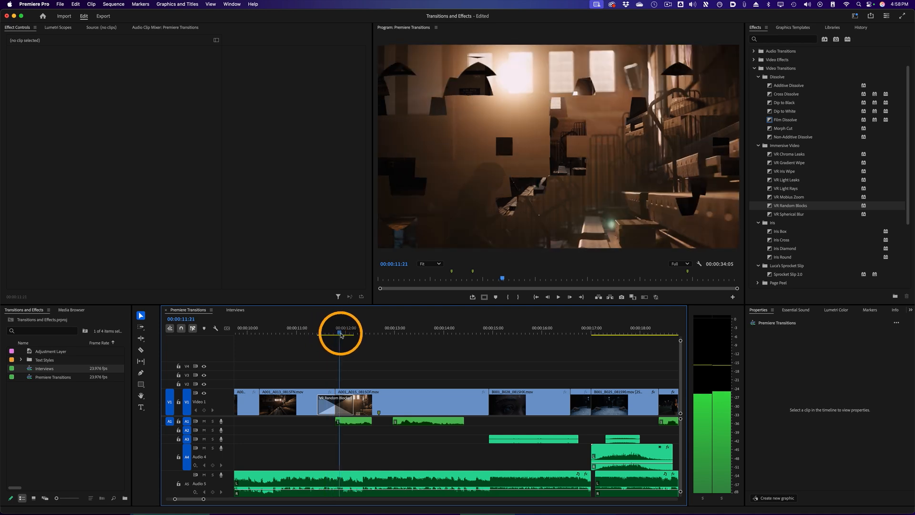
click(646, 296)
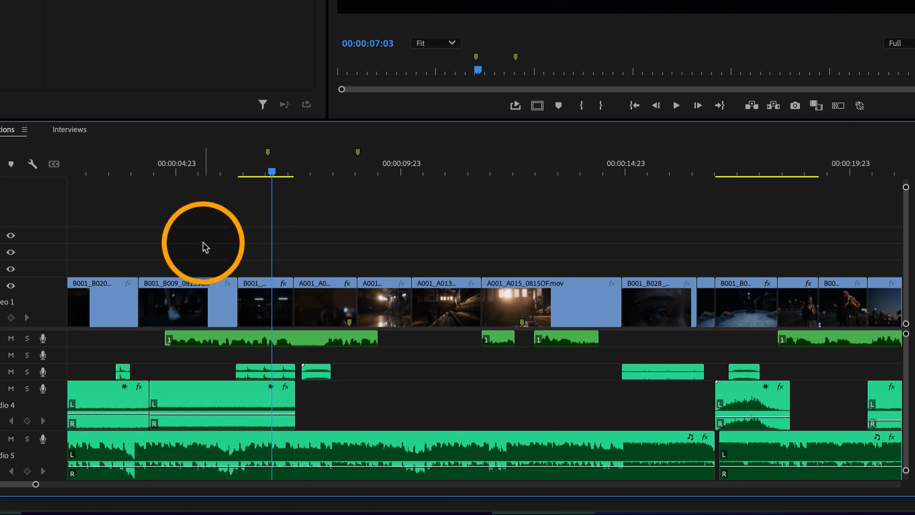
Step: Apply the default Film Dissolve between the B001_B009 clip and the clip following it on V1, and delete that transition again
drag(205, 247, 285, 316)
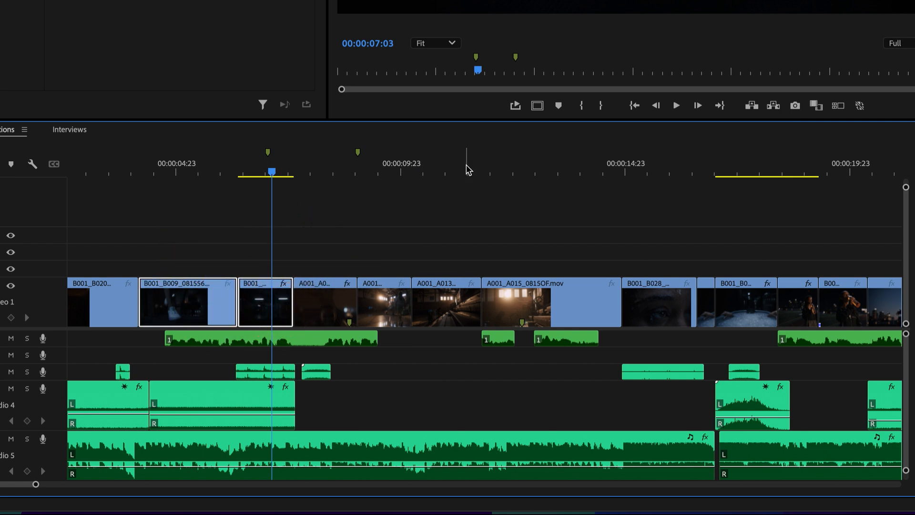
key(alt)
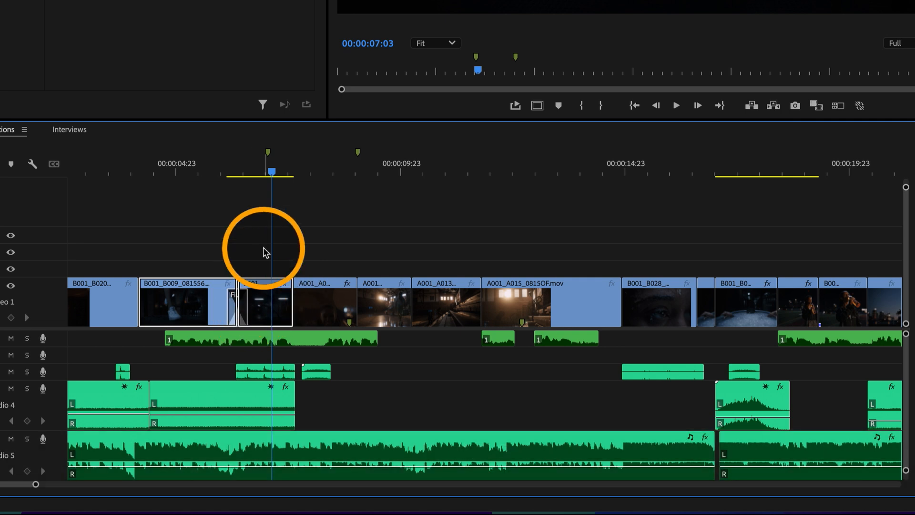
click(240, 309)
click(238, 309)
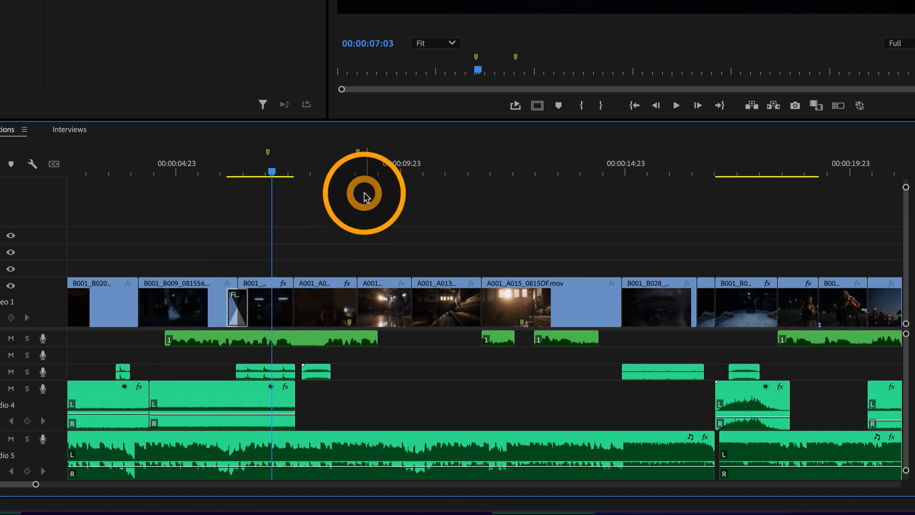
key(BackSpace)
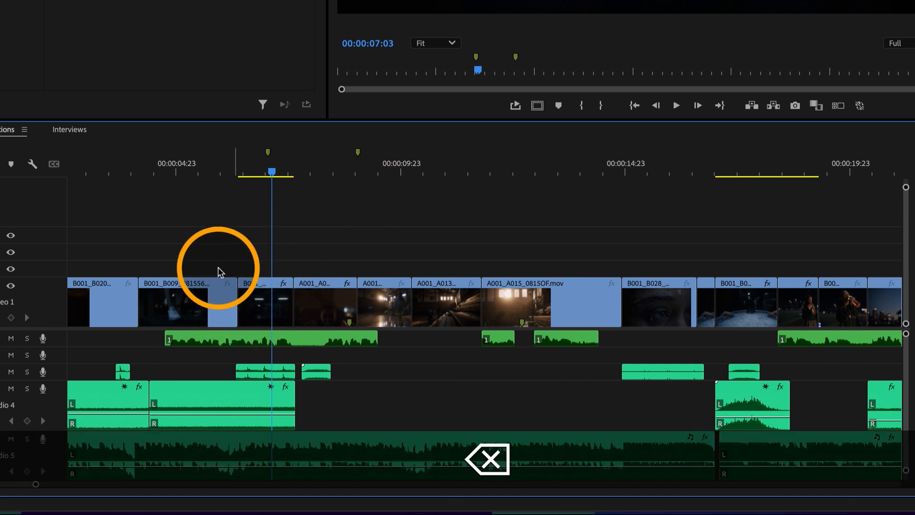
Step: Select the run of V1 clips starting with B001_B020 and apply the default video transition to all their cuts at once
drag(128, 245, 796, 313)
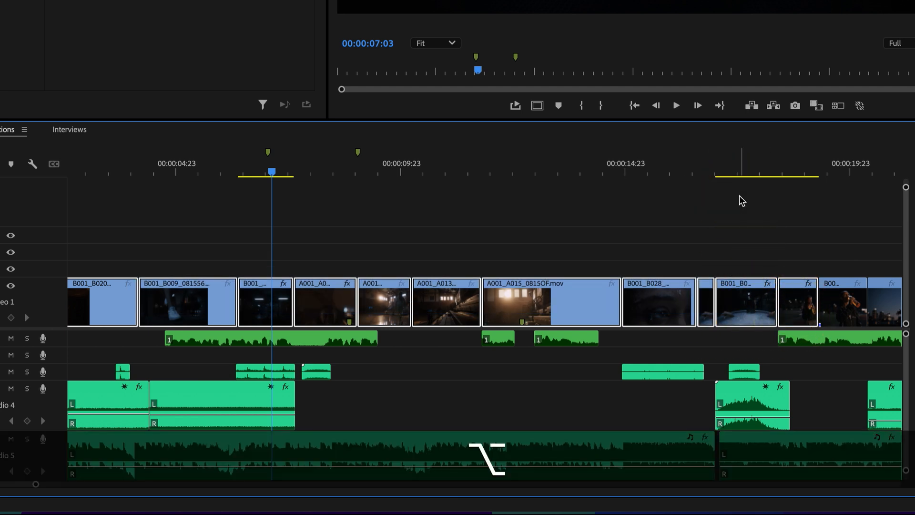
key(alt+t)
click(543, 218)
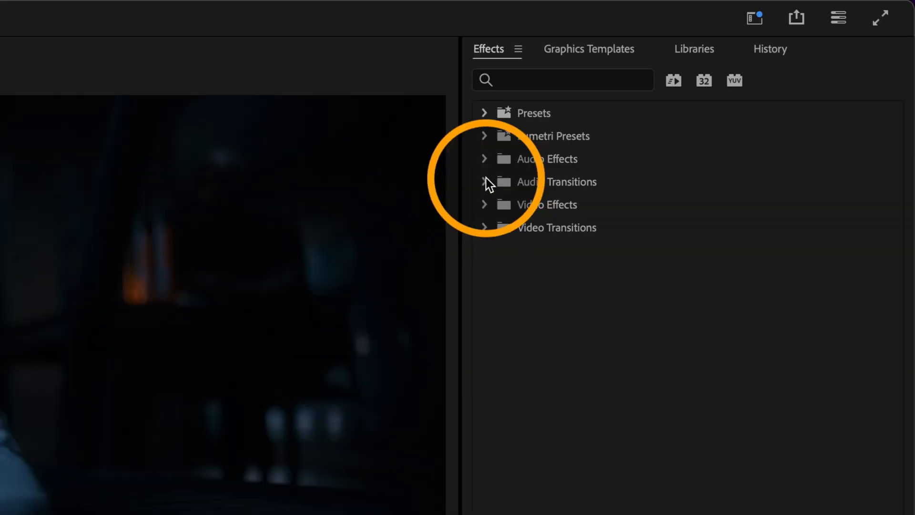
Step: Open the Crossfade audio transitions and look through Constant Gain, Constant Power and Exponential Fade
click(754, 77)
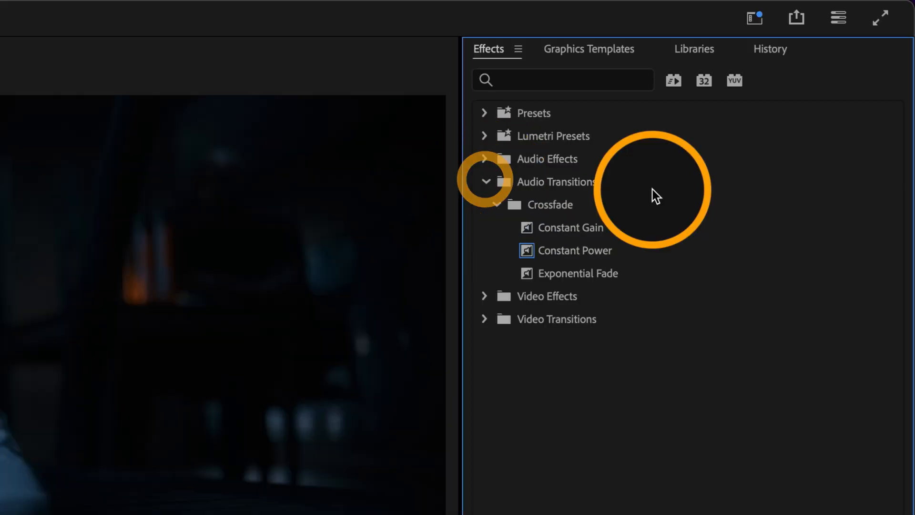
click(572, 205)
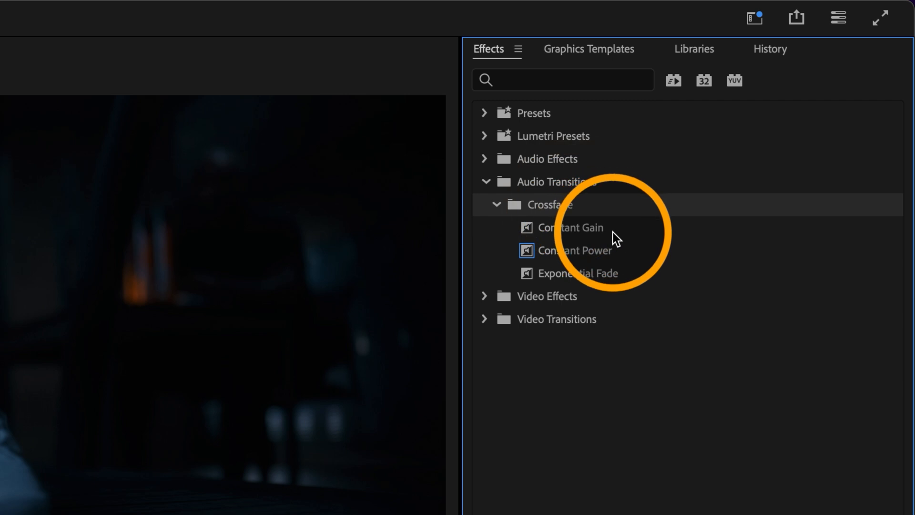
click(617, 228)
click(620, 250)
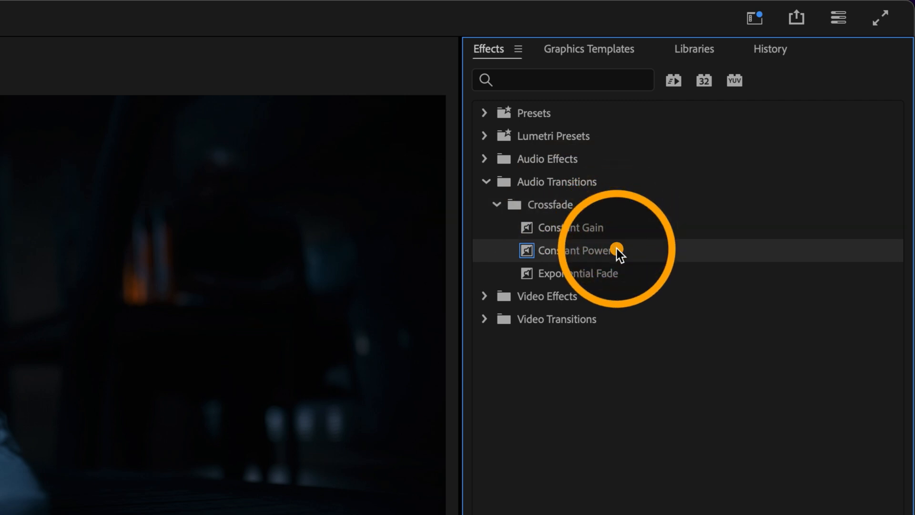
click(624, 273)
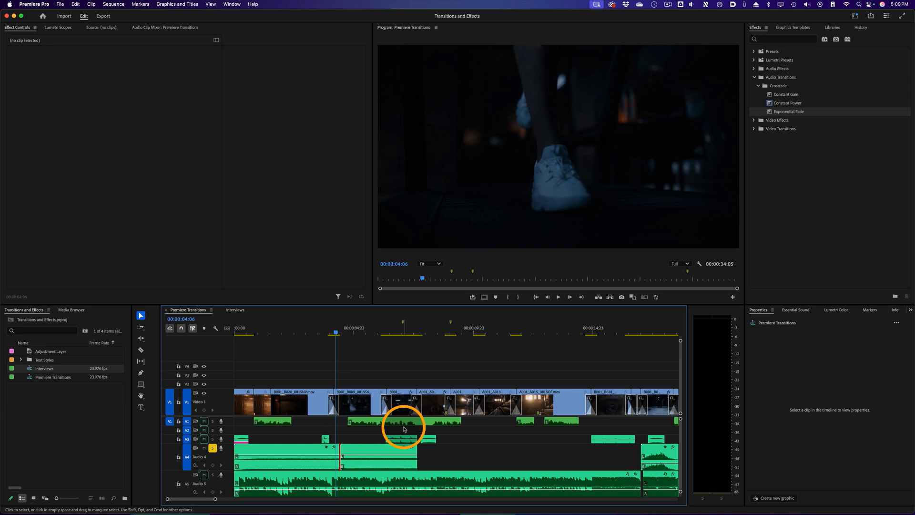
Step: Add the default Constant Power crossfade to the selected cut on Audio 4 and replace it with Exponential Fade
key(alt)
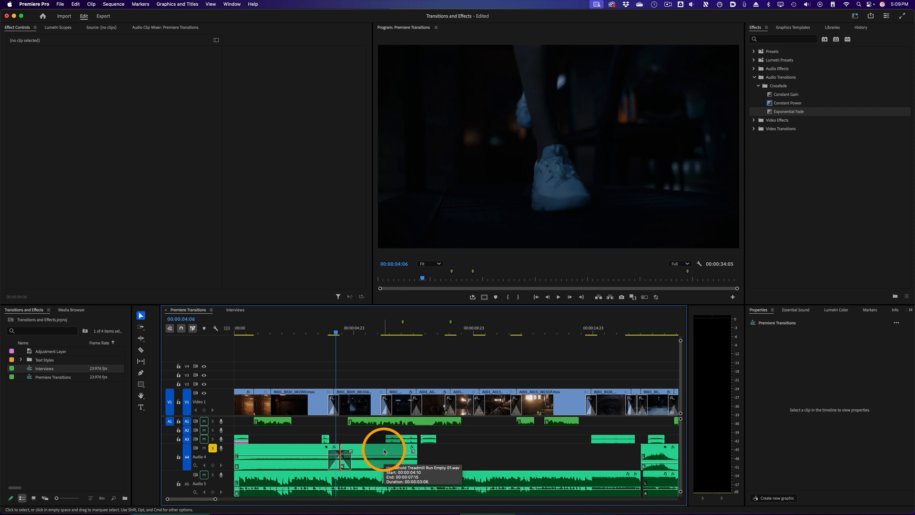
drag(768, 113, 731, 162)
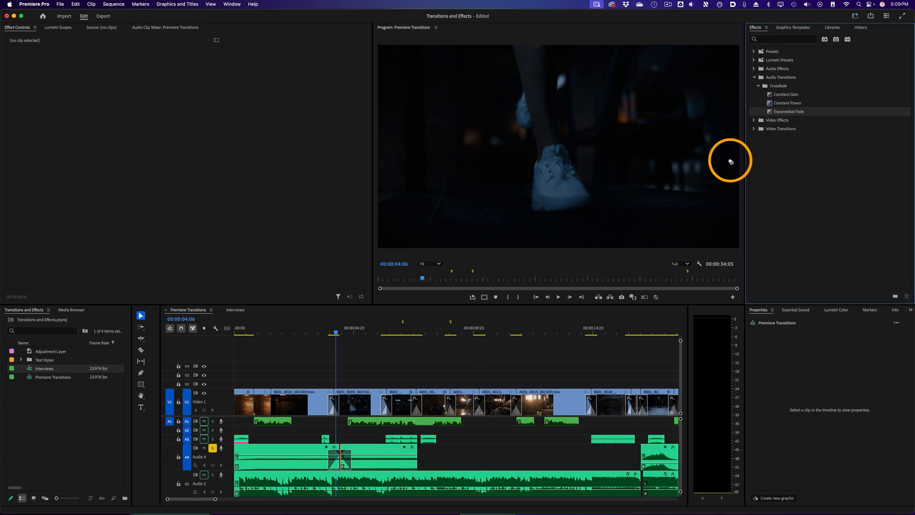
drag(346, 458, 346, 458)
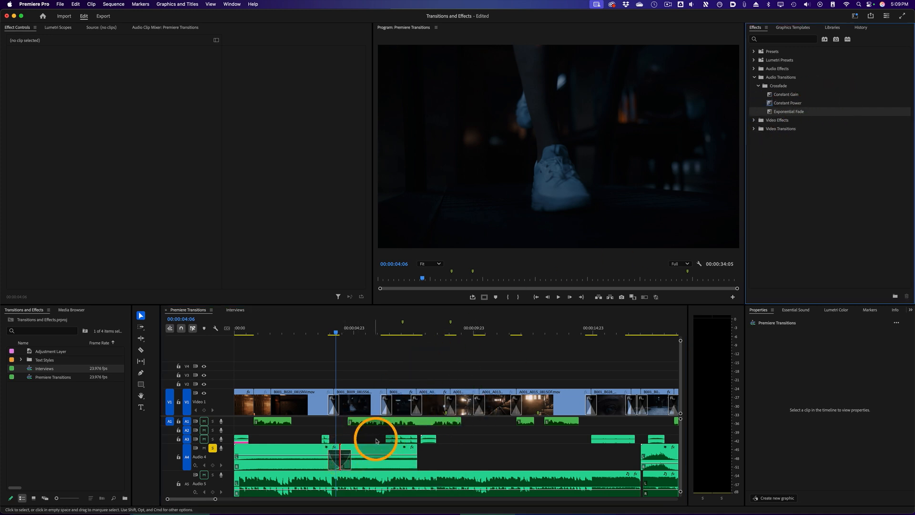
Step: Delete the Exponential Fade crossfade from the Audio 4 cut below the first Film Dissolve
click(355, 441)
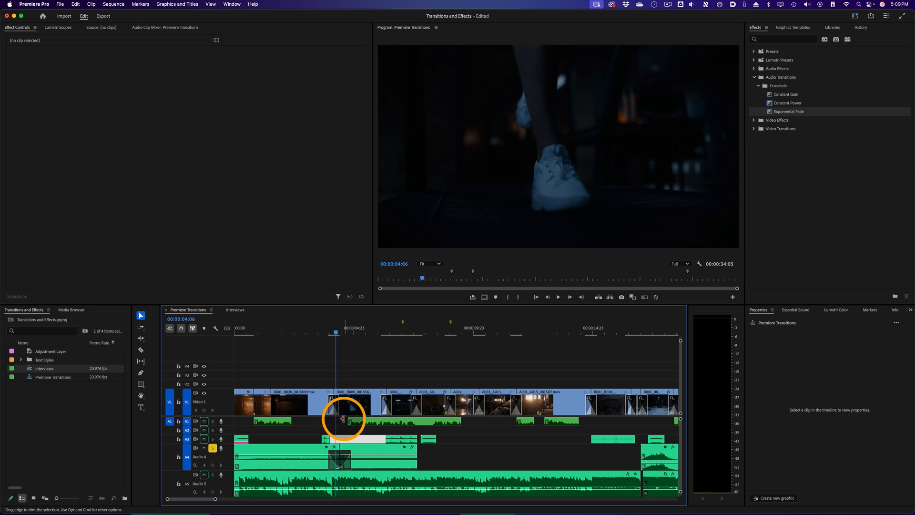
key(super+equal)
key(super+equal)
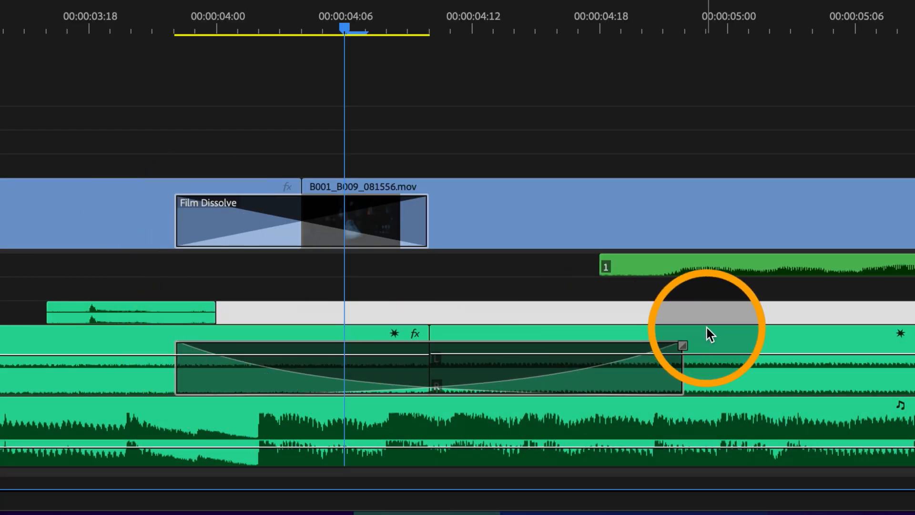
click(301, 373)
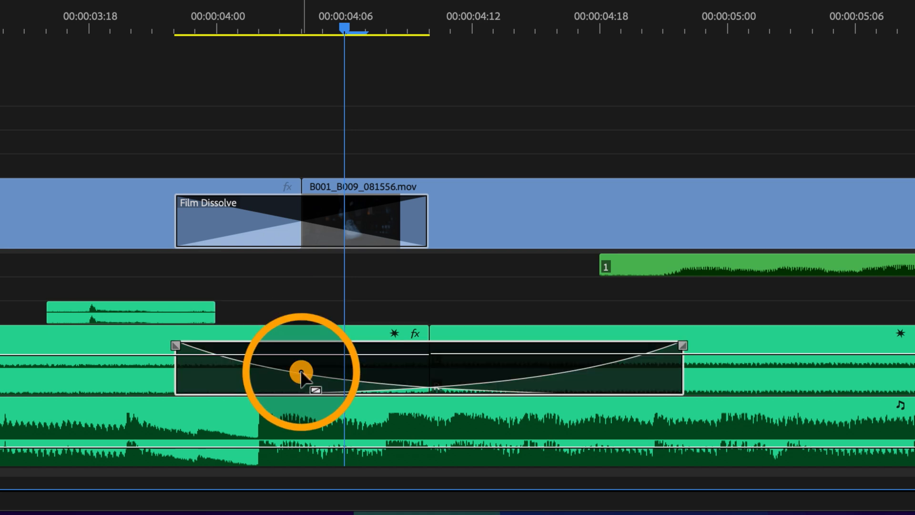
key(BackSpace)
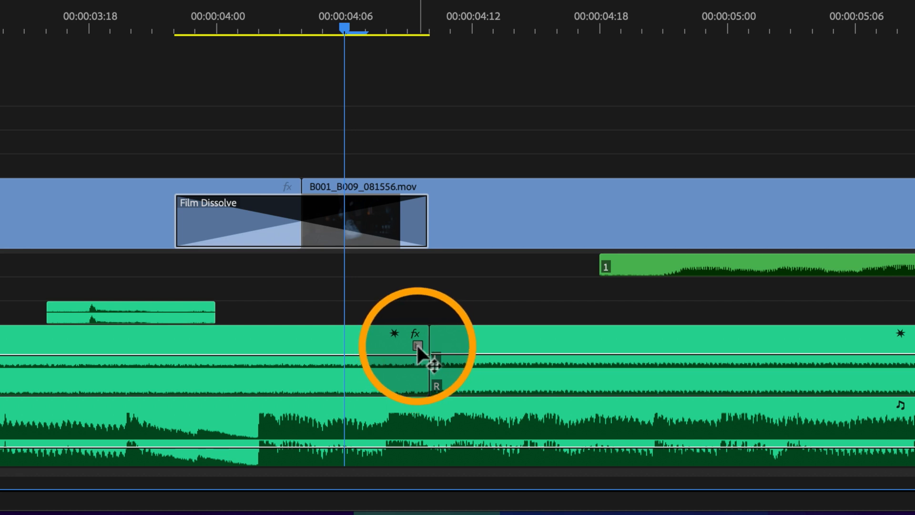
Step: Try a fade-out of about 14 frames at the end of the first Audio 4 clip, play it back, and delete it again
drag(415, 347, 121, 355)
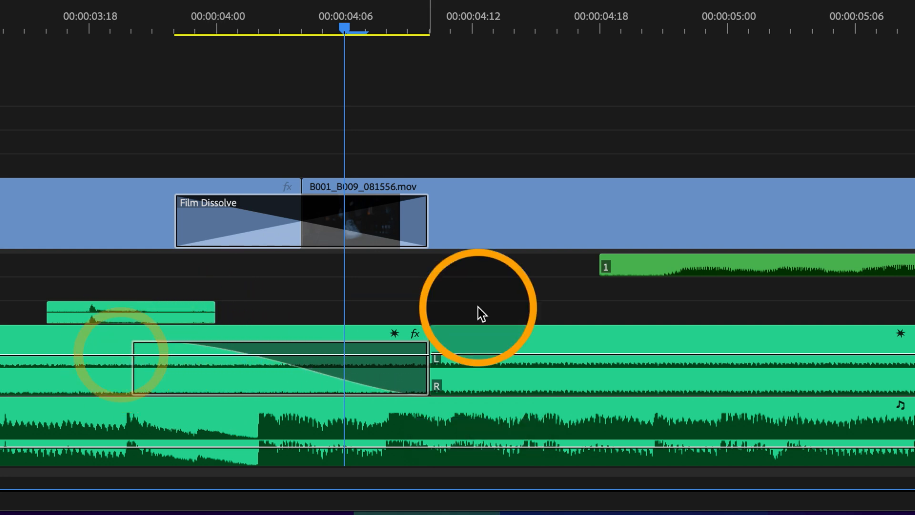
click(1, 27)
key(space)
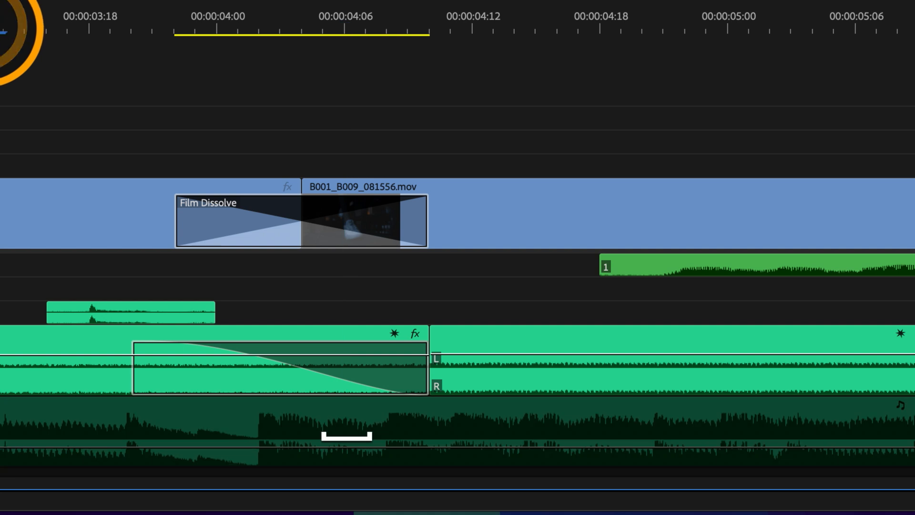
key(space)
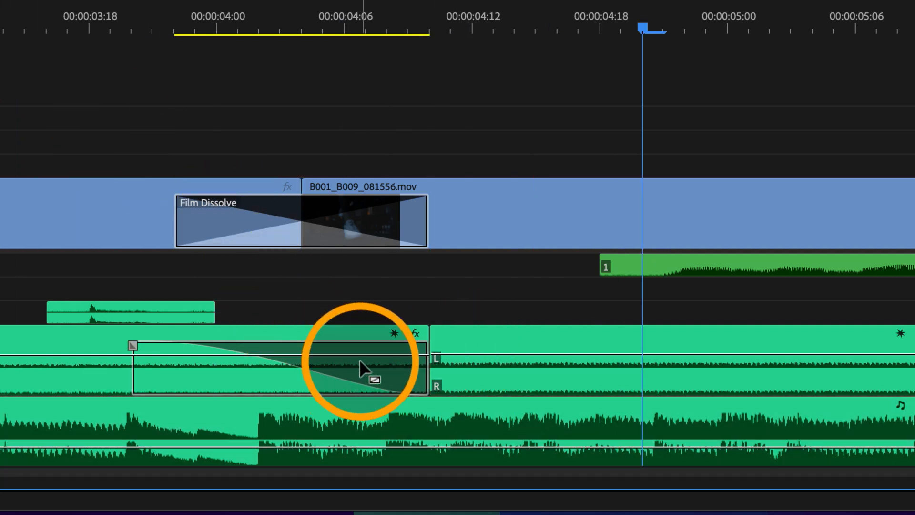
click(133, 341)
click(164, 348)
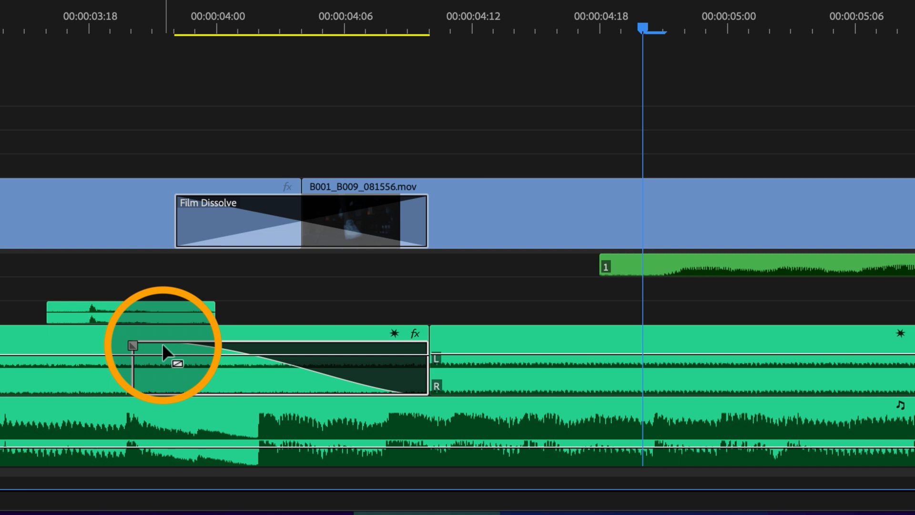
key(BackSpace)
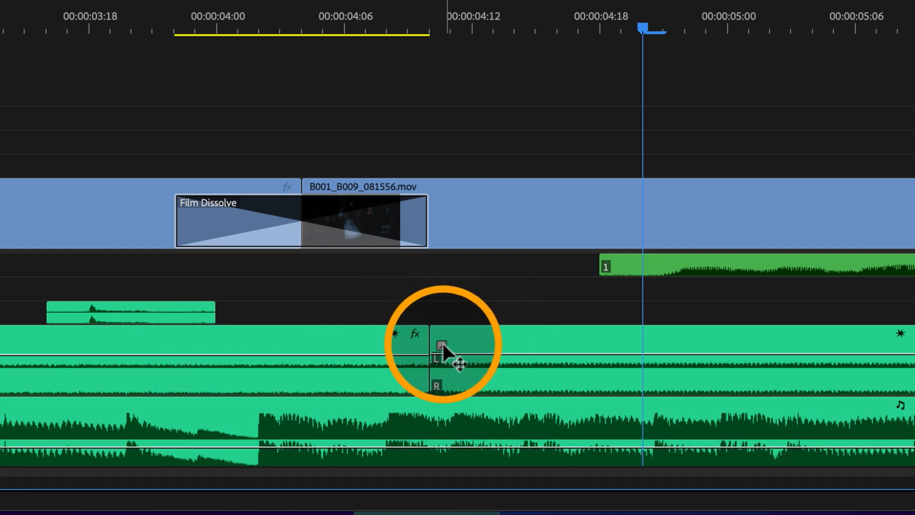
Step: Crossfade the two Audio 4 clips over about 22 frames across their cut using the clip fade handle, and adjust the fade curve's shape
drag(443, 344, 177, 386)
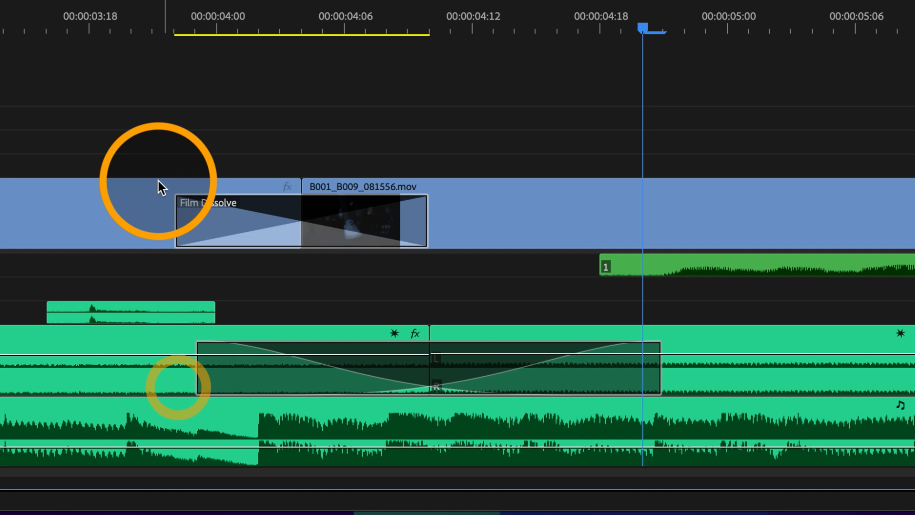
click(125, 27)
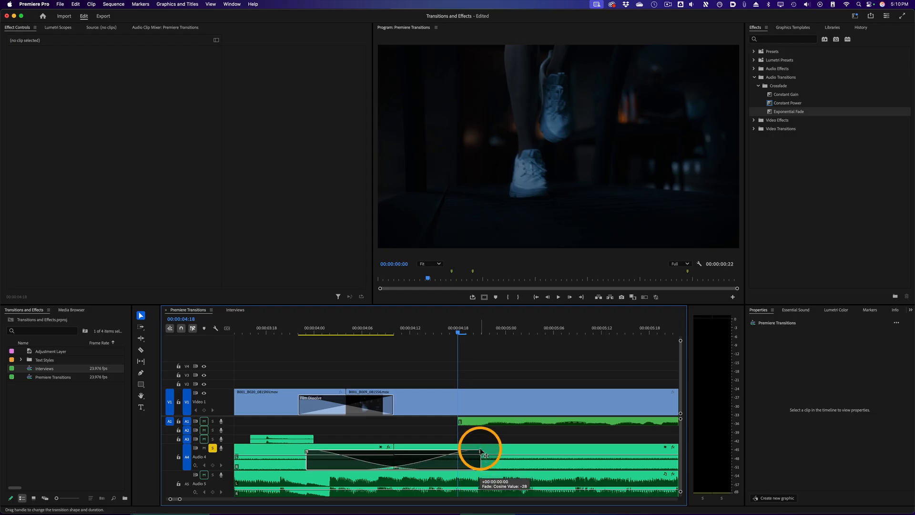
drag(479, 434, 478, 446)
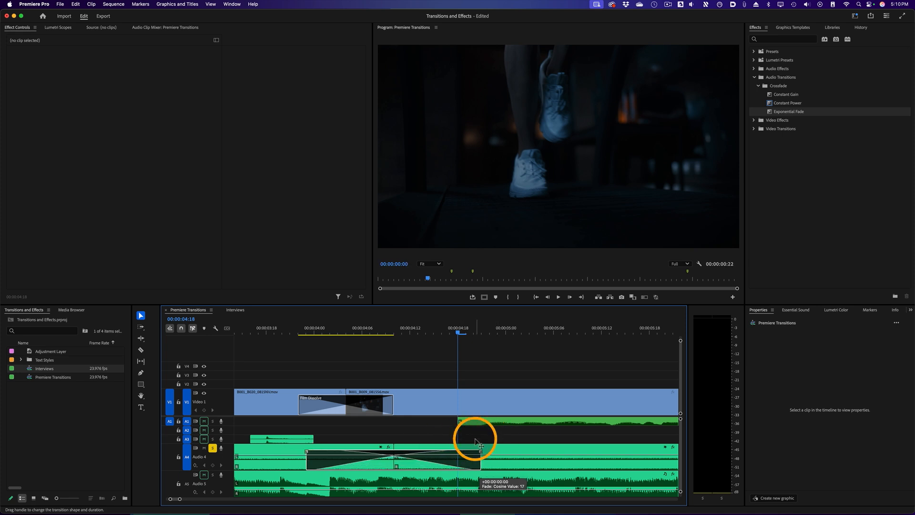
click(455, 467)
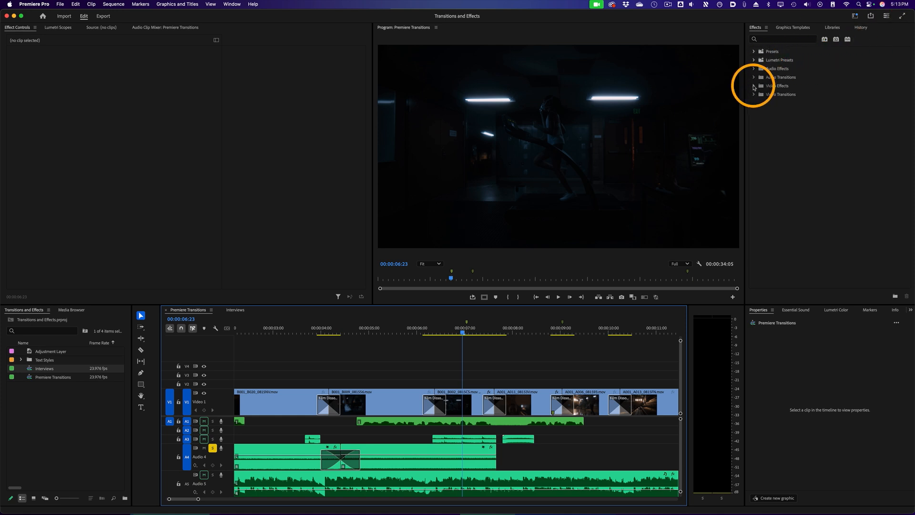
Step: Select the B001_B002_0815CS.mov clip on V1 with the playhead at 00:00:07:00 and mute Audio 4
click(754, 87)
click(754, 68)
click(754, 68)
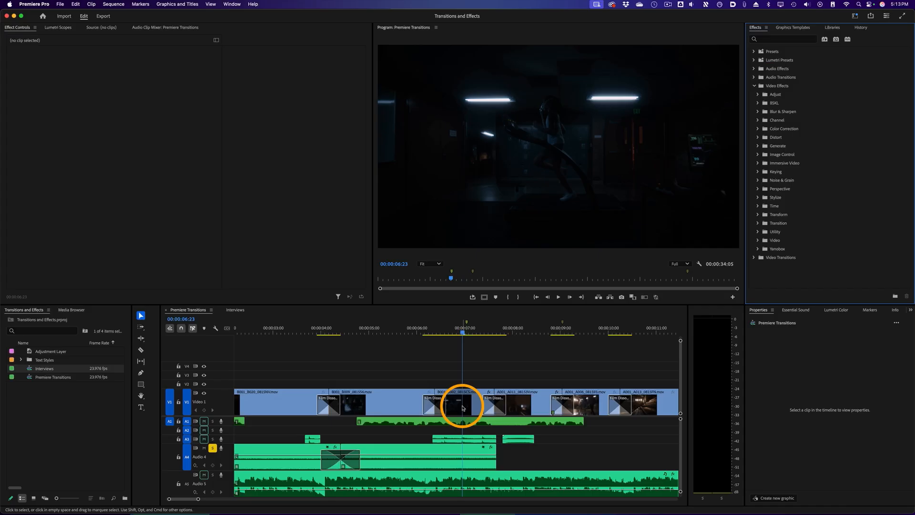
click(461, 406)
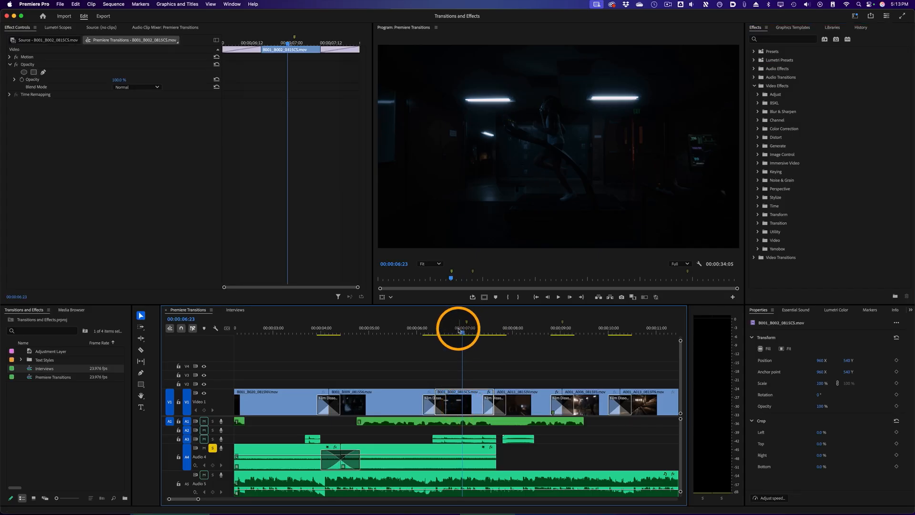
mouse_move(462, 329)
mouse_down()
mouse_move(454, 331)
mouse_move(486, 331)
mouse_move(464, 331)
mouse_up()
click(205, 449)
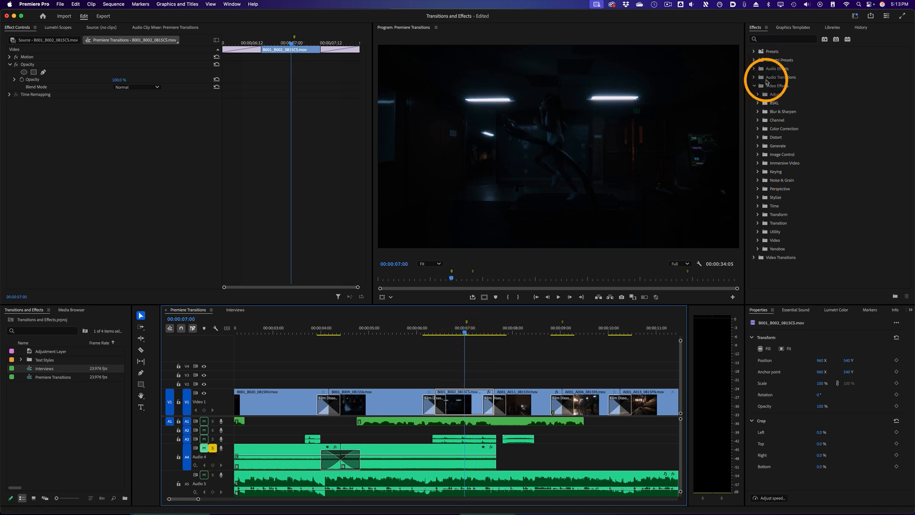
Step: Look through the Color Correction video effects for Brightness & Contrast
click(779, 39)
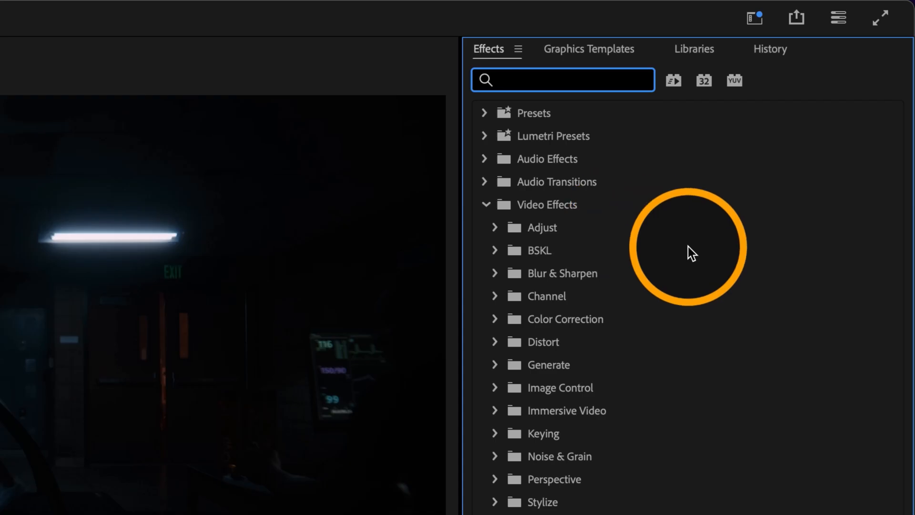
click(495, 319)
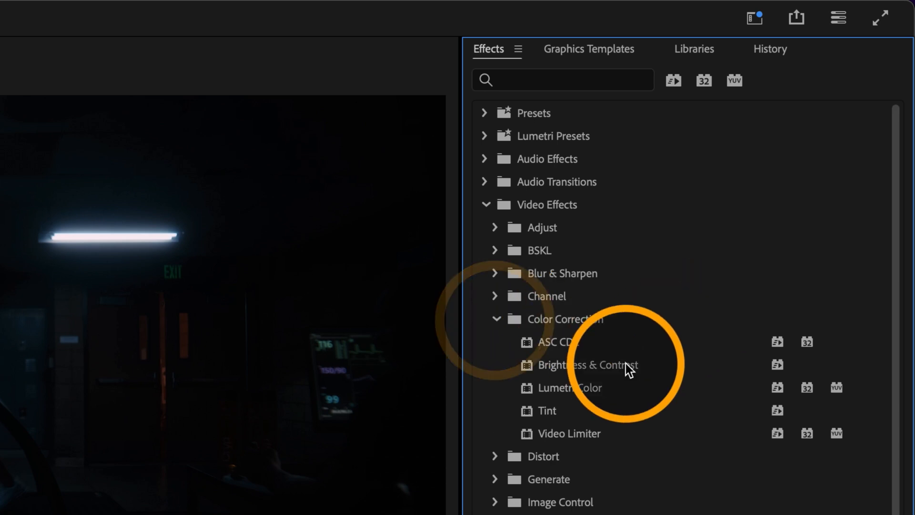
click(596, 365)
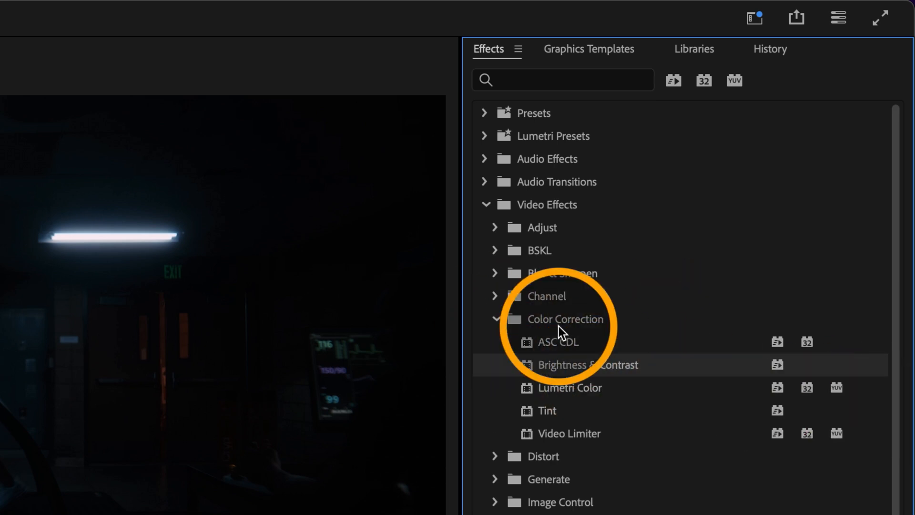
click(496, 319)
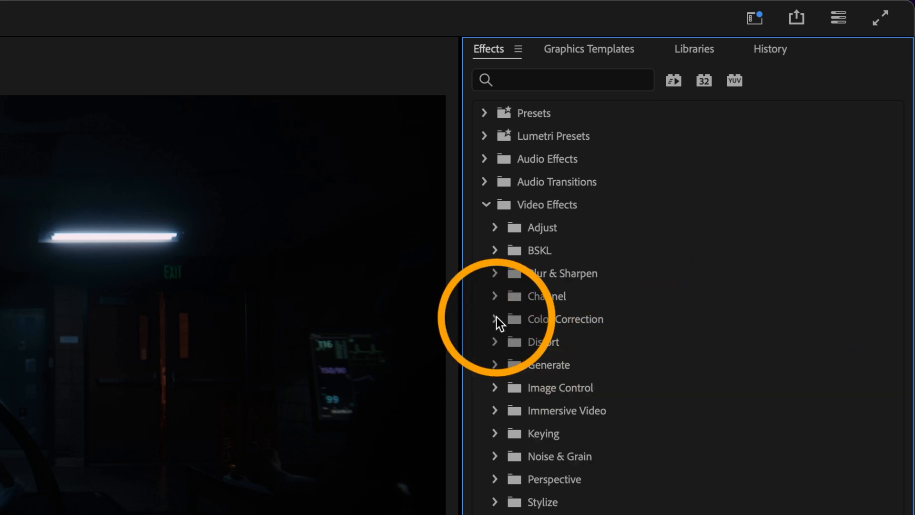
click(486, 205)
Step: Search the effects for "Brightness", apply Brightness & Contrast to the B001_B002_0815CS.mov clip, and set Brightness to 31.0 and Contrast to 6.0
click(536, 77)
text(Brightness)
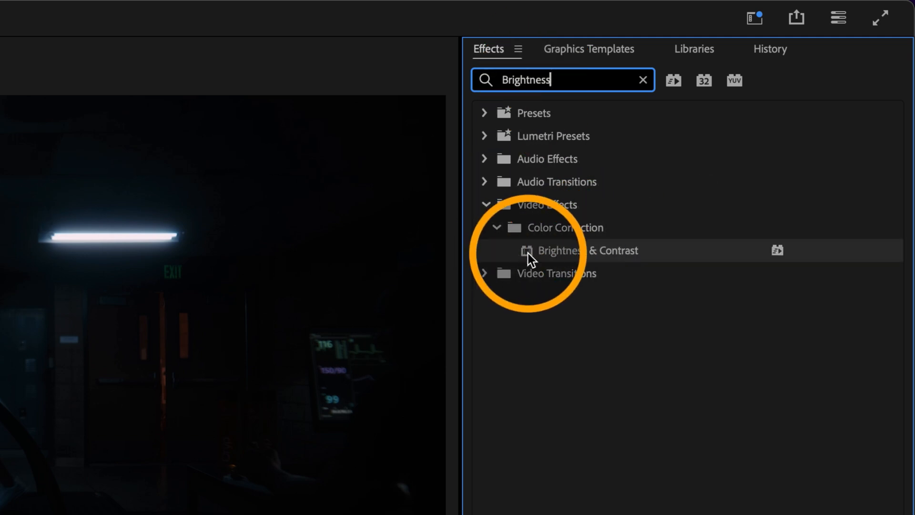
drag(530, 250, 462, 396)
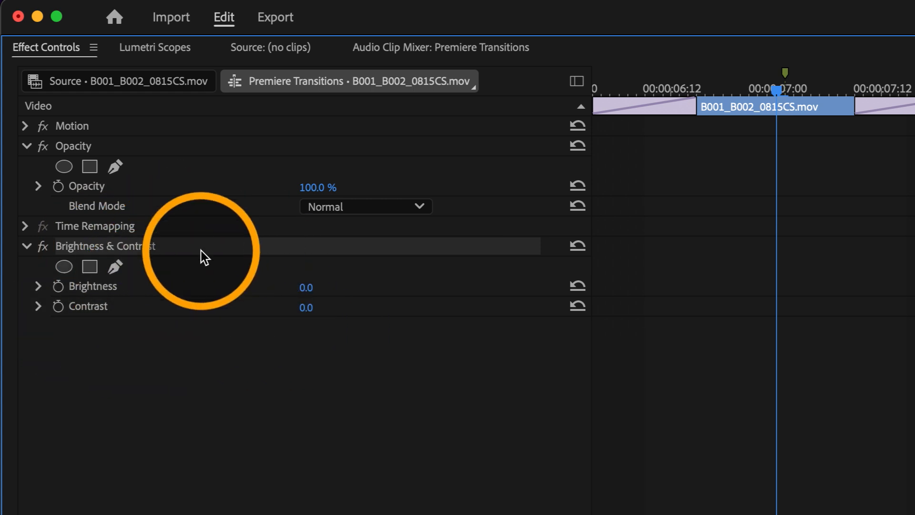
drag(309, 288, 335, 288)
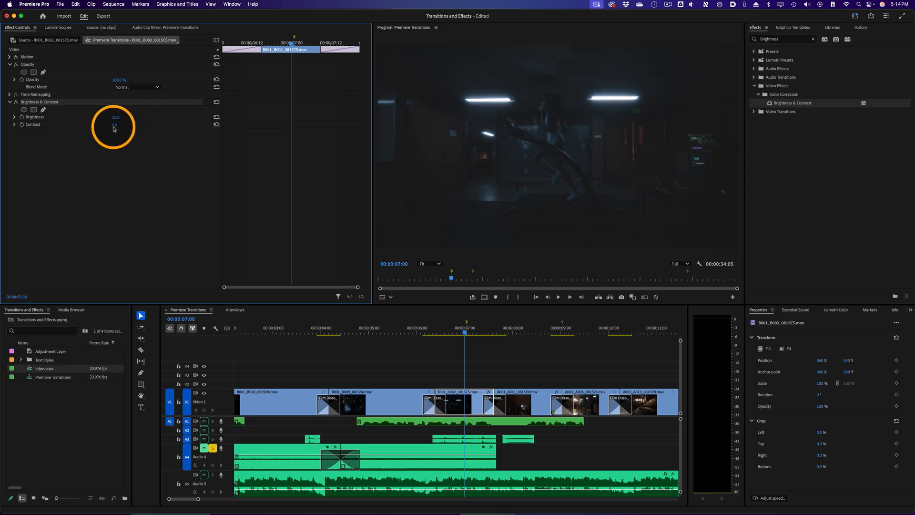
mouse_move(114, 124)
mouse_down()
mouse_move(128, 124)
mouse_move(116, 124)
mouse_up()
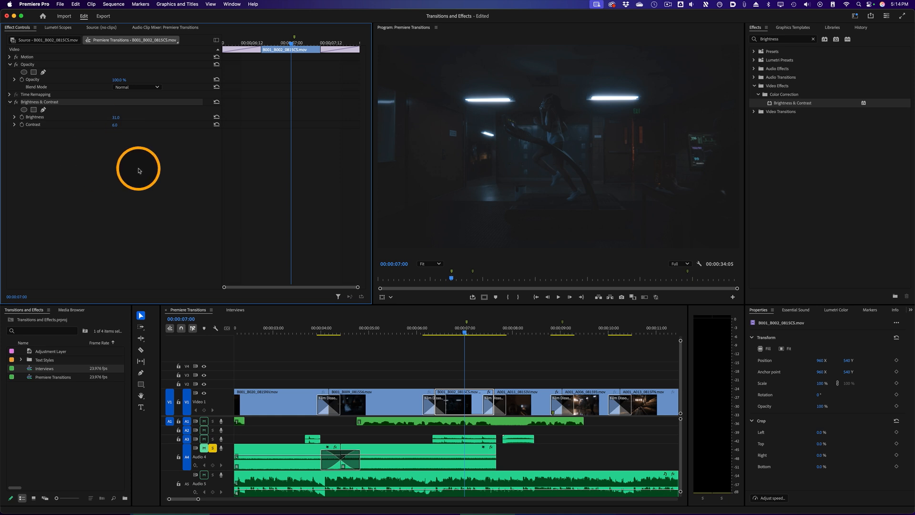
Step: Compare the clip with and without Brightness & Contrast by switching the effect off and on, leaving it enabled
click(17, 102)
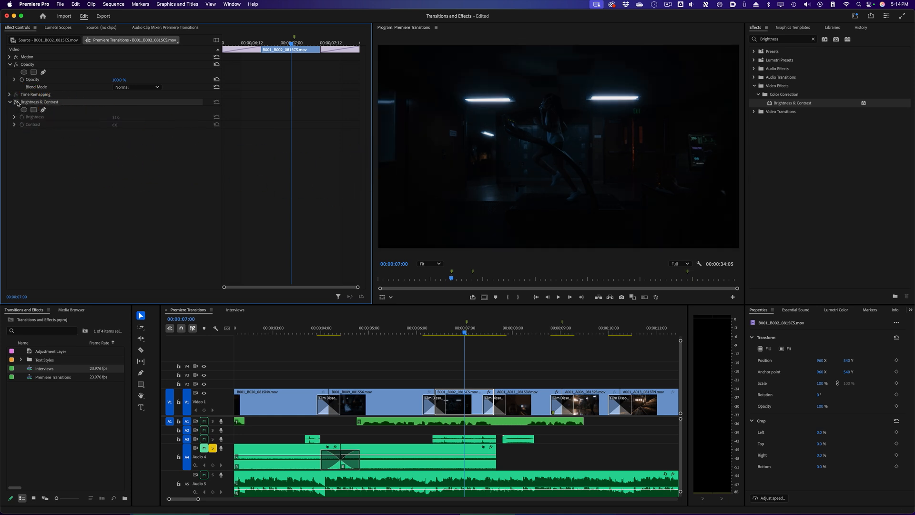
click(16, 102)
click(17, 102)
click(17, 102)
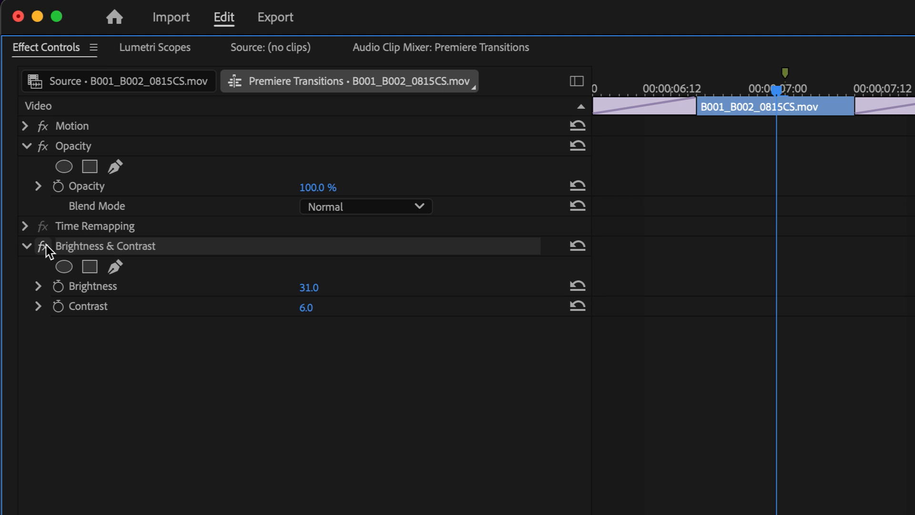
click(47, 247)
click(46, 248)
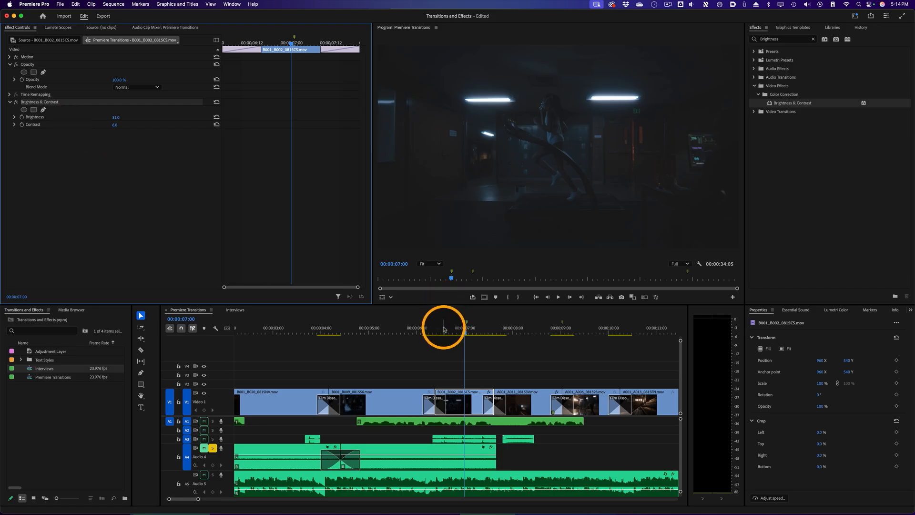
Step: Search the effects for "Tint" and add Tint below Brightness & Contrast on the selected clip
click(793, 40)
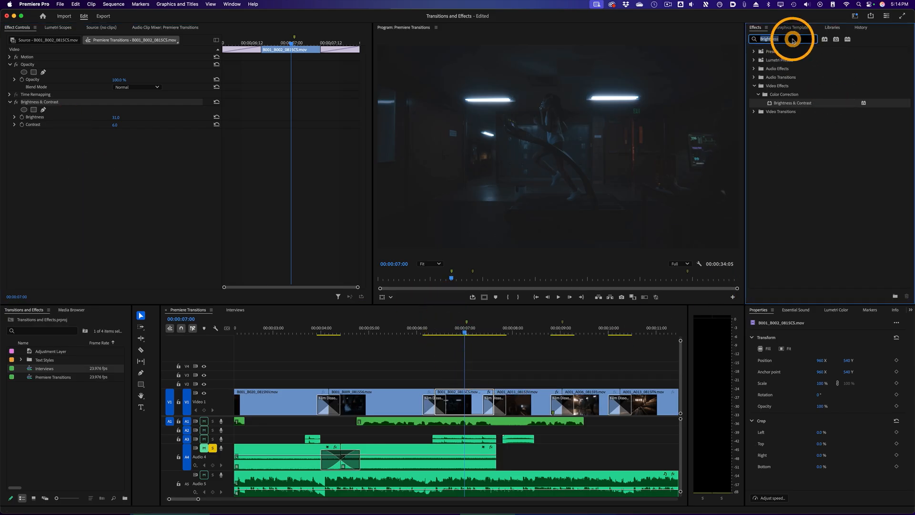
text(Tint)
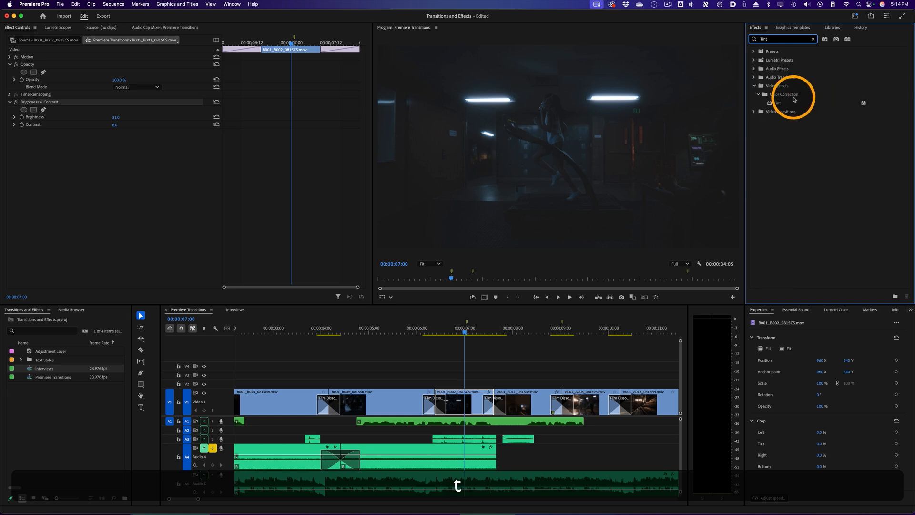
drag(771, 103, 117, 206)
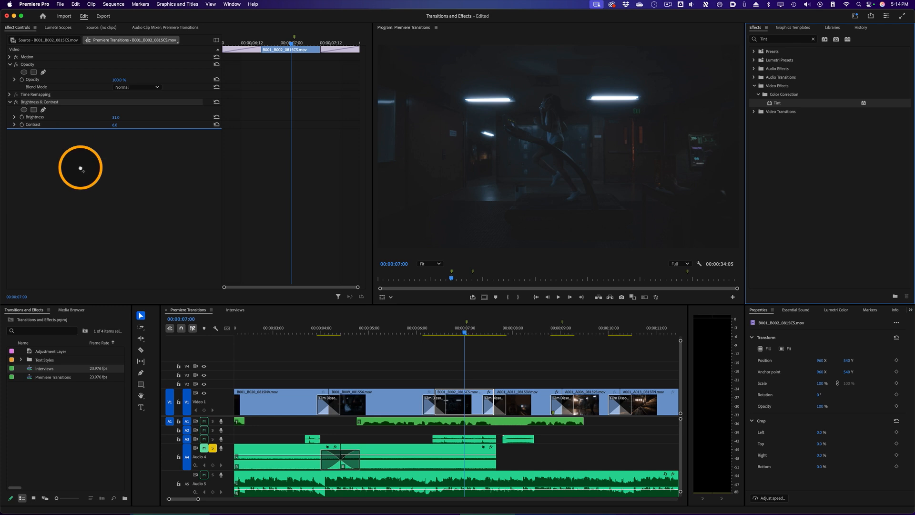
drag(80, 168, 83, 174)
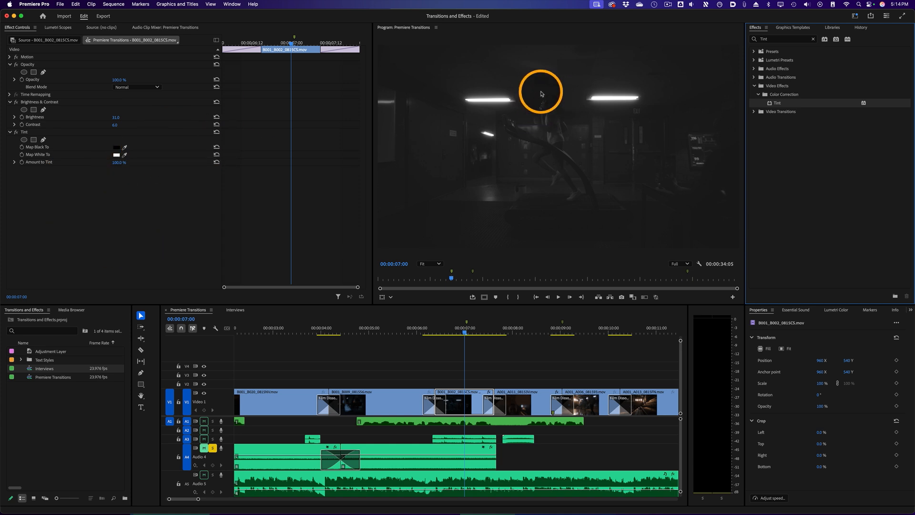
Step: Set the Tint effect's Map White To color to cyan 14D3E2 and Amount to Tint to 17.0%
click(471, 260)
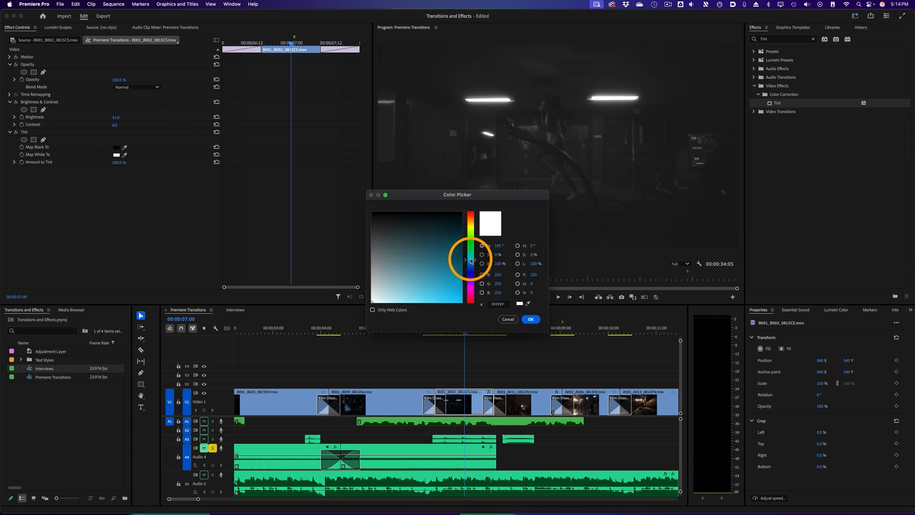
drag(470, 259, 454, 292)
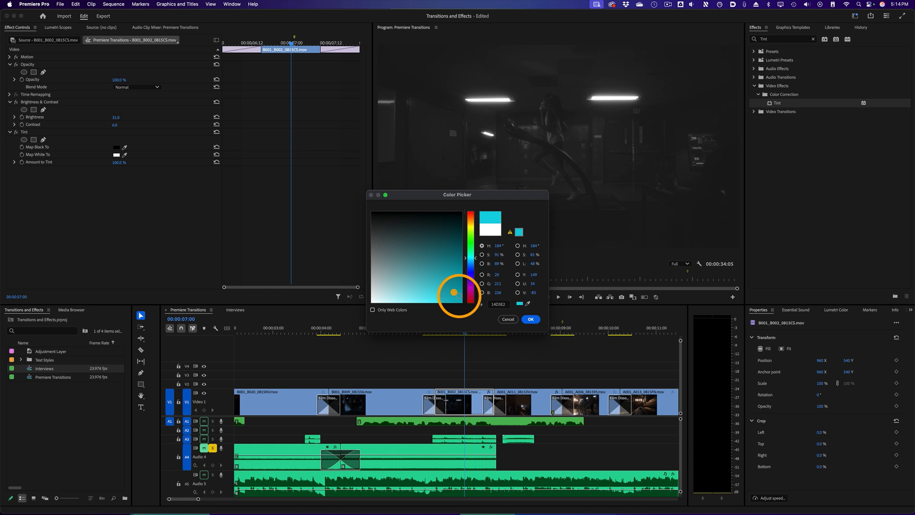
click(532, 319)
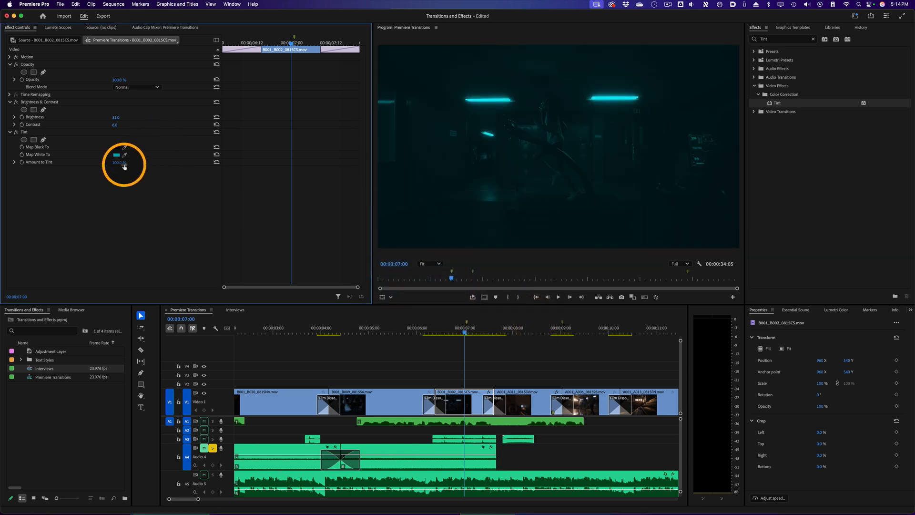
drag(118, 162, 91, 162)
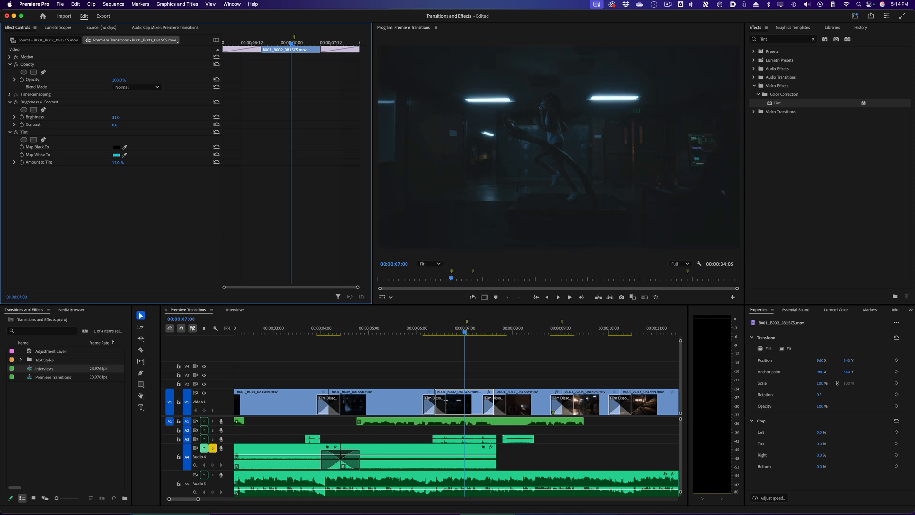
Step: Compare the selected clip without Tint, and view the neighbouring B001_B009 clip before returning to the B001_B002 clip
click(16, 132)
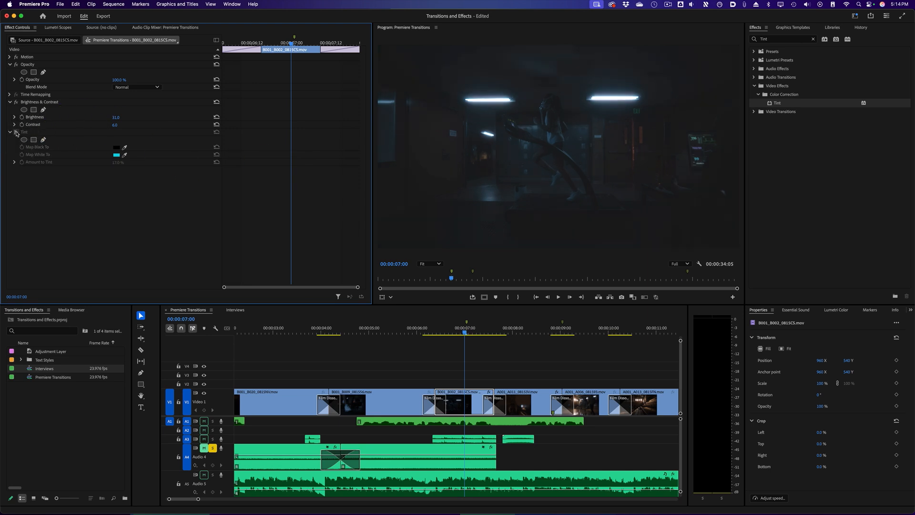
click(393, 328)
click(394, 409)
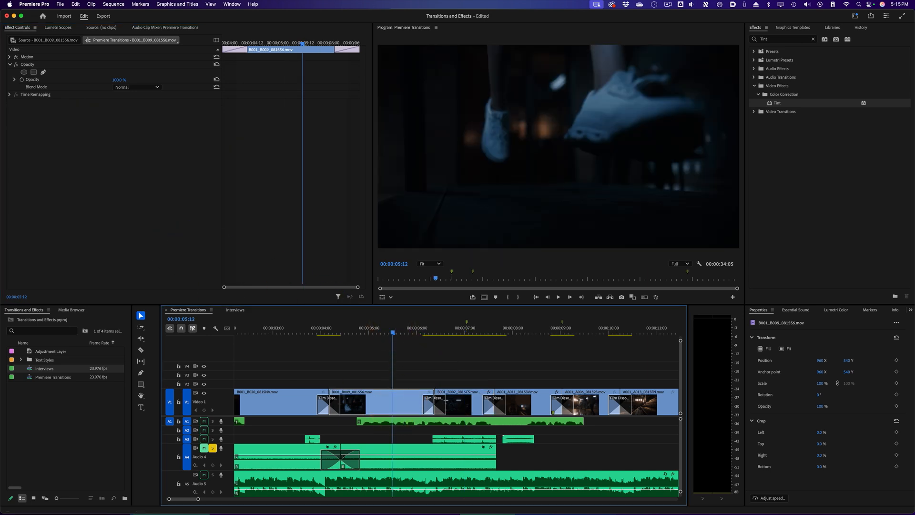
click(454, 330)
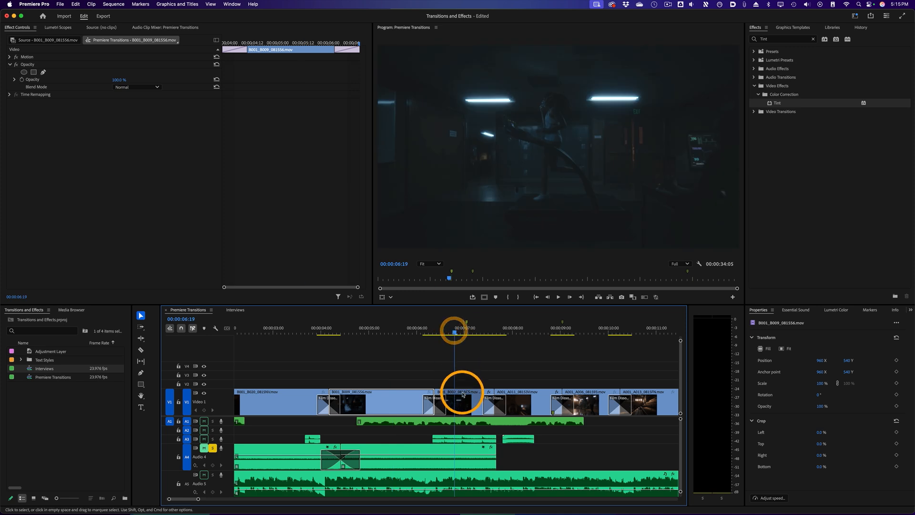
Step: Copy both the Brightness & Contrast and Tint effects from the B001_B002 clip
click(462, 395)
click(32, 103)
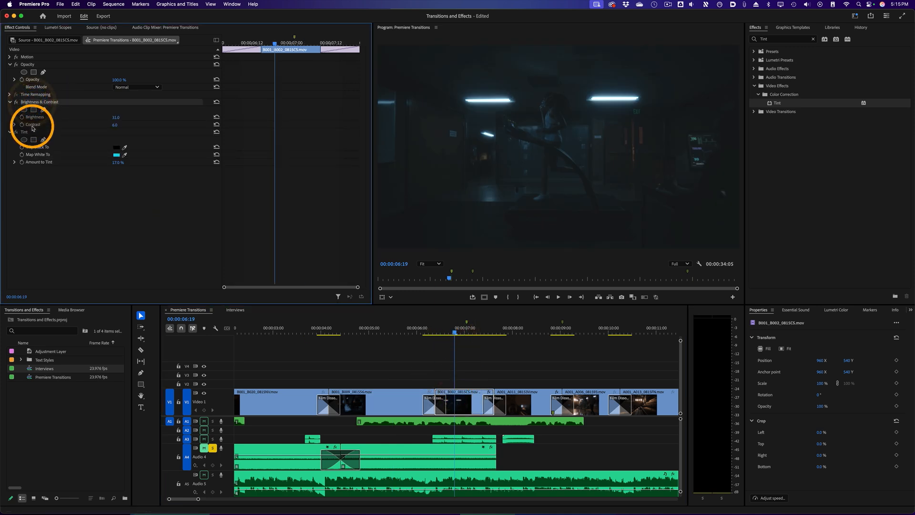
shift+click(30, 134)
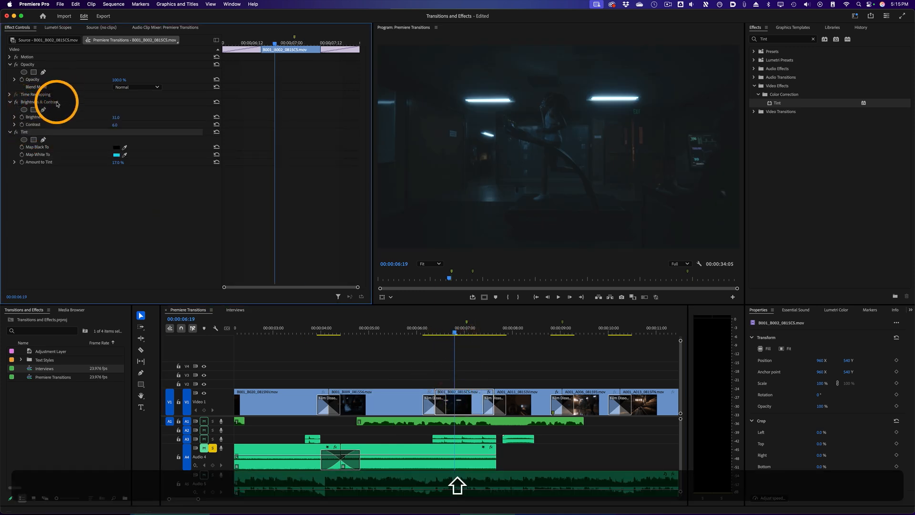
shift+click(57, 102)
shift+super+click(42, 131)
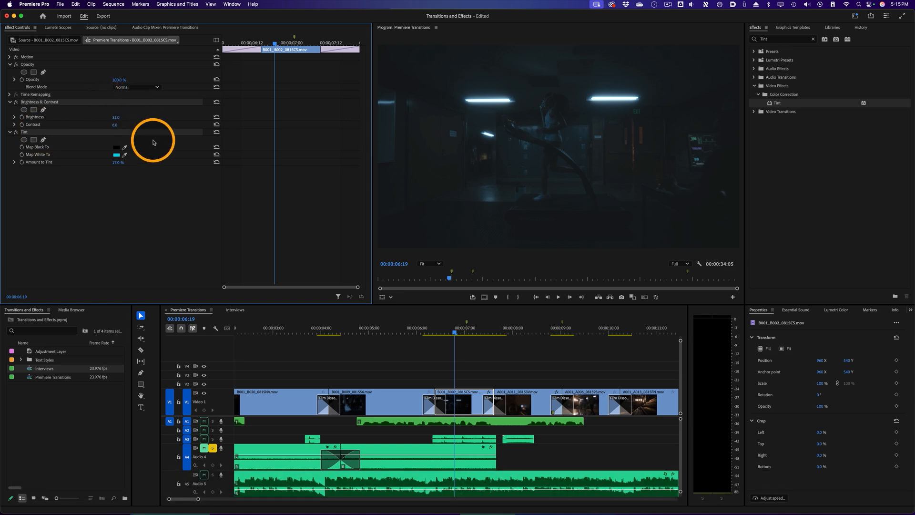
key(super+c)
Step: Paste the copied Brightness & Contrast and Tint effects onto the B001_B009 clip and undo the paste
click(394, 328)
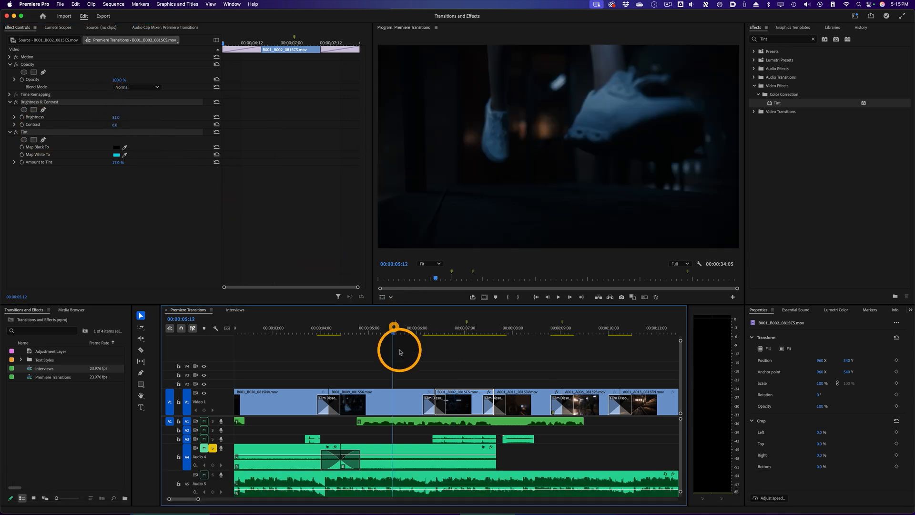
click(394, 400)
click(57, 165)
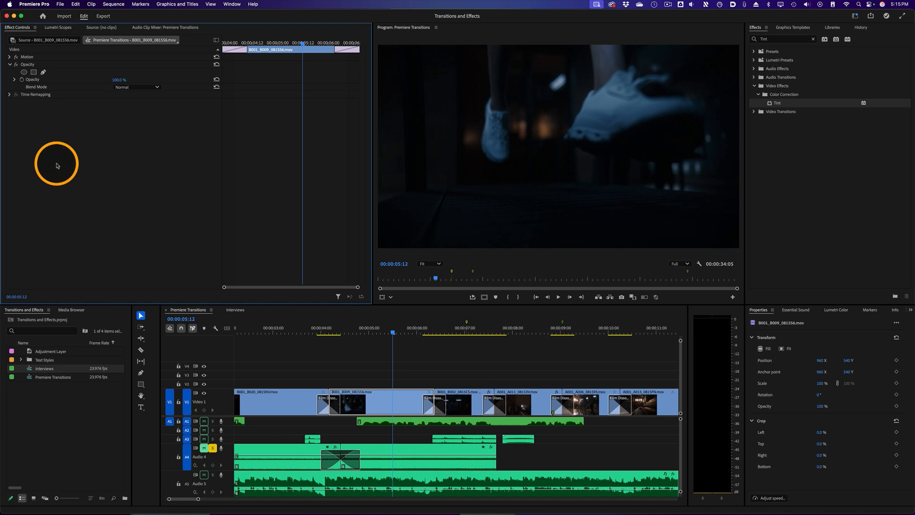
key(super+v)
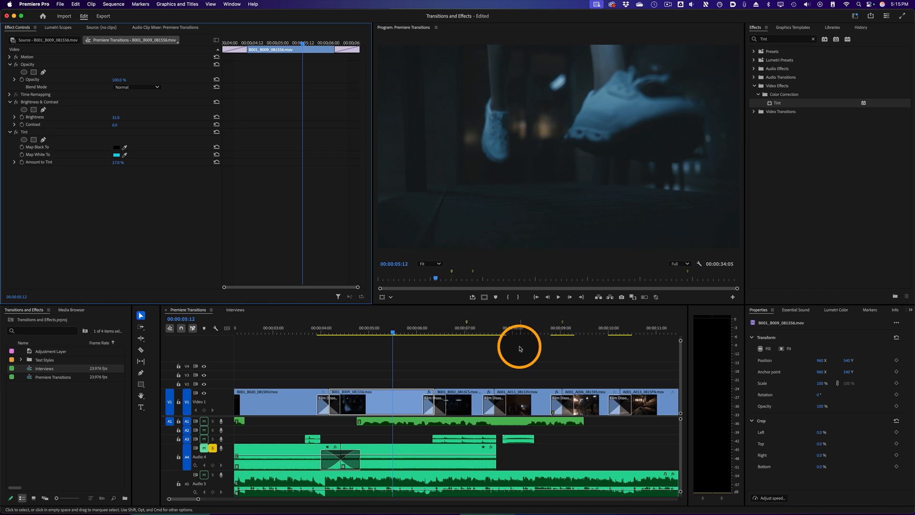
key(super)
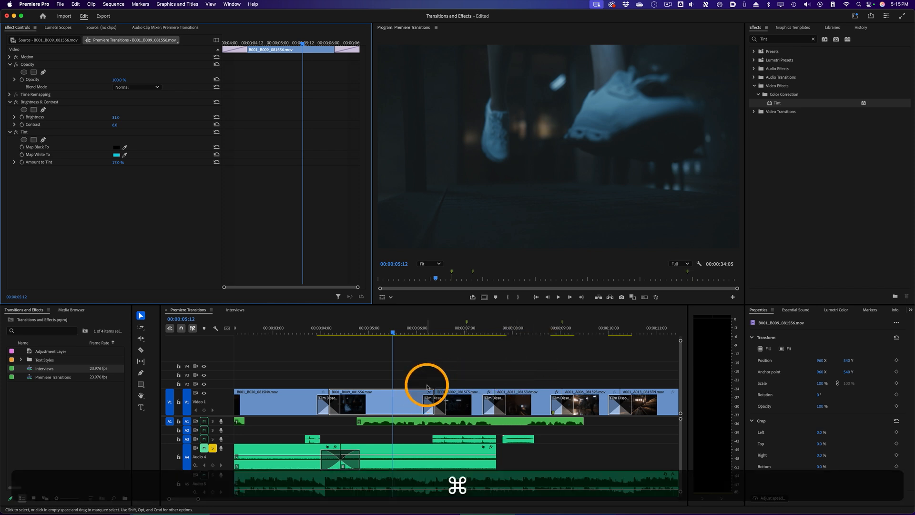
key(super+z)
Step: Copy the whole B001_B002 clip from the Video 1 track so its attributes are available for pasting
click(458, 393)
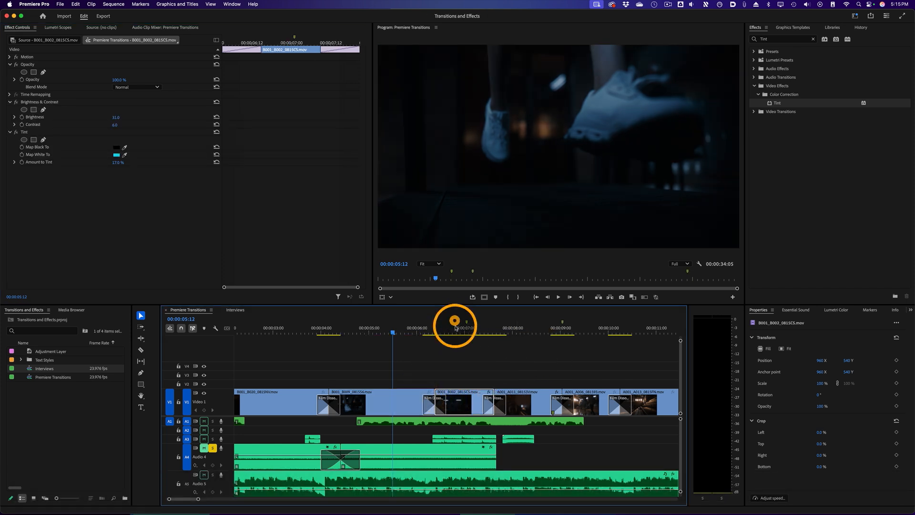
click(455, 327)
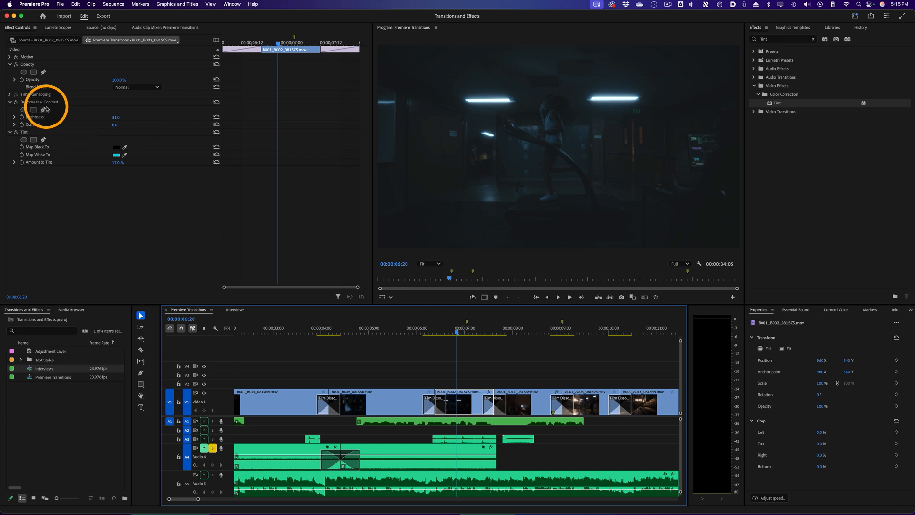
right_click(462, 396)
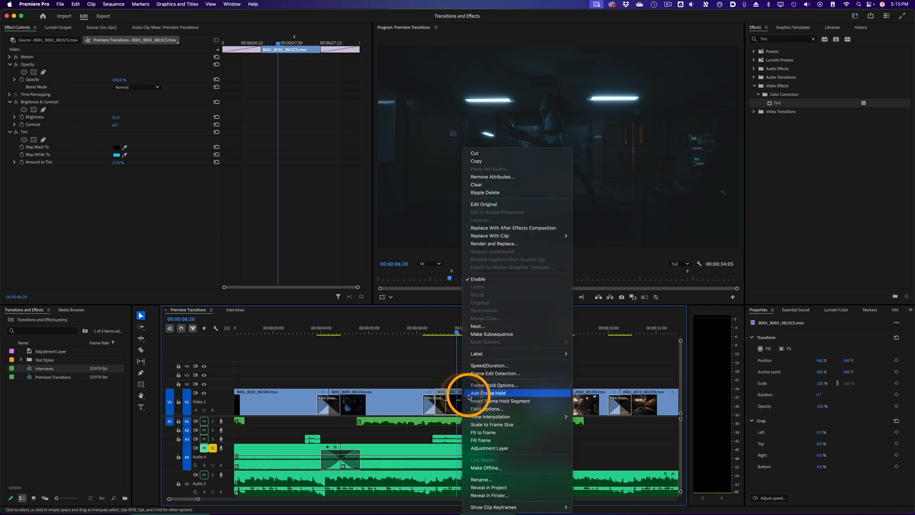
click(521, 161)
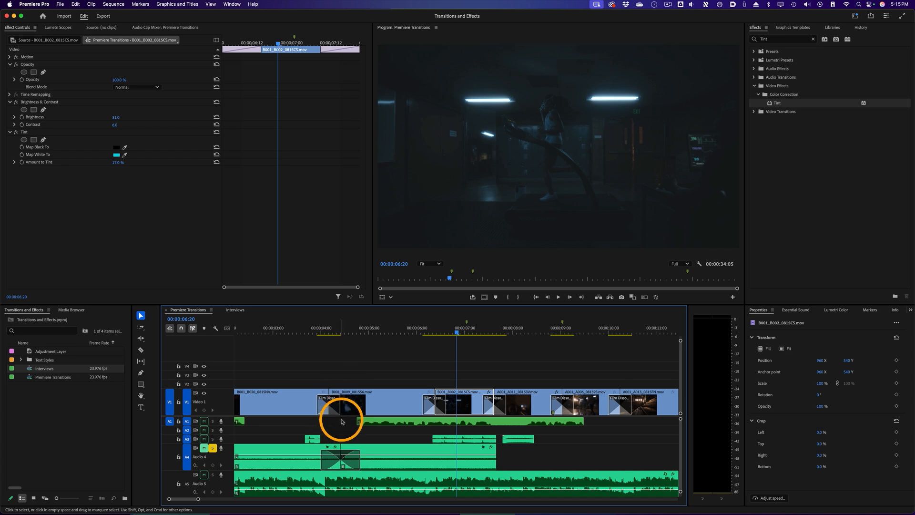
Step: Select the B001_B028 and B001_B009 clips together, plus the next labelled B001 clip after B001_B028 on Video 1
key(super+minus)
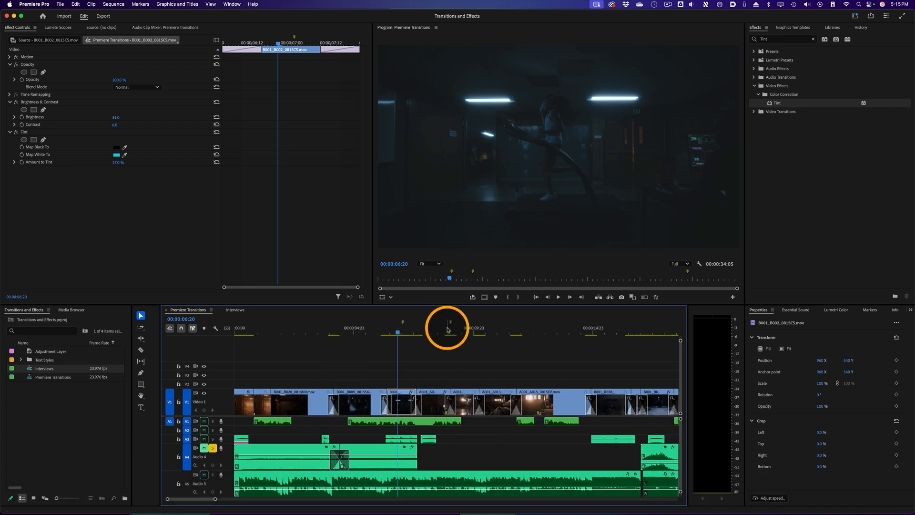
click(432, 328)
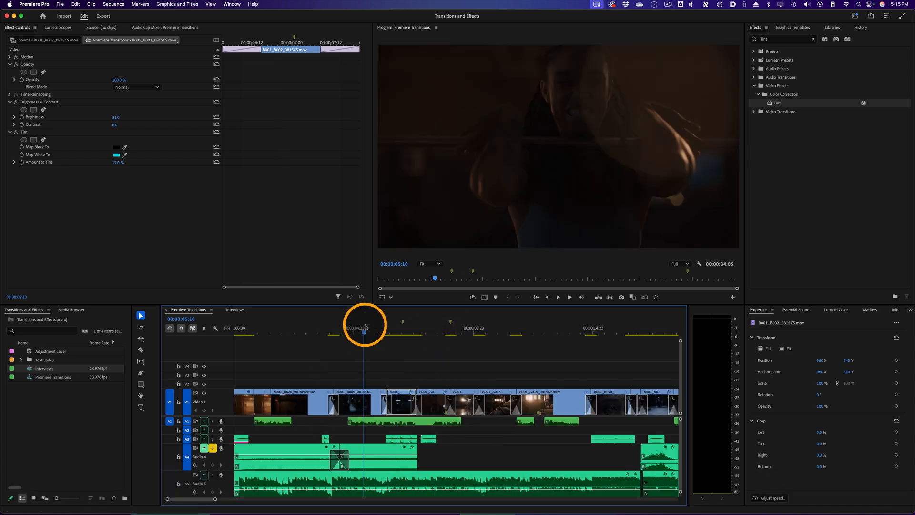
drag(364, 328, 616, 328)
click(610, 401)
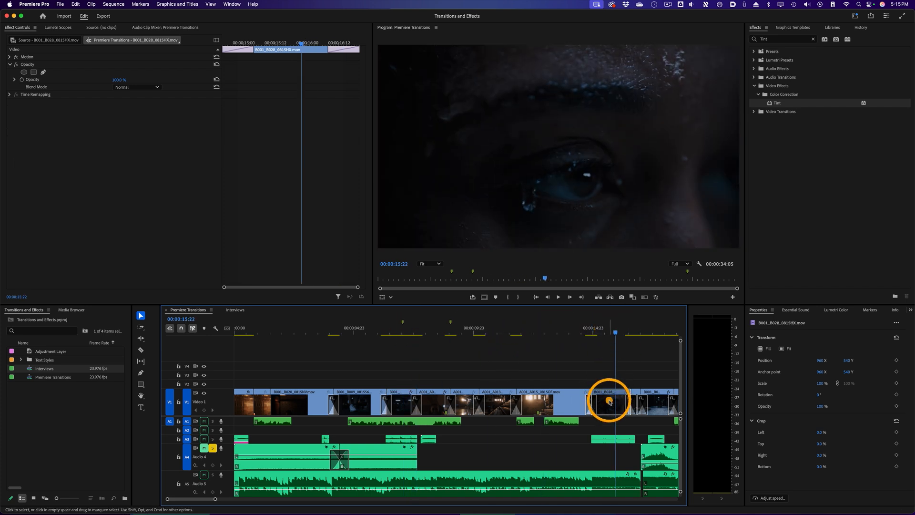
drag(609, 402, 359, 403)
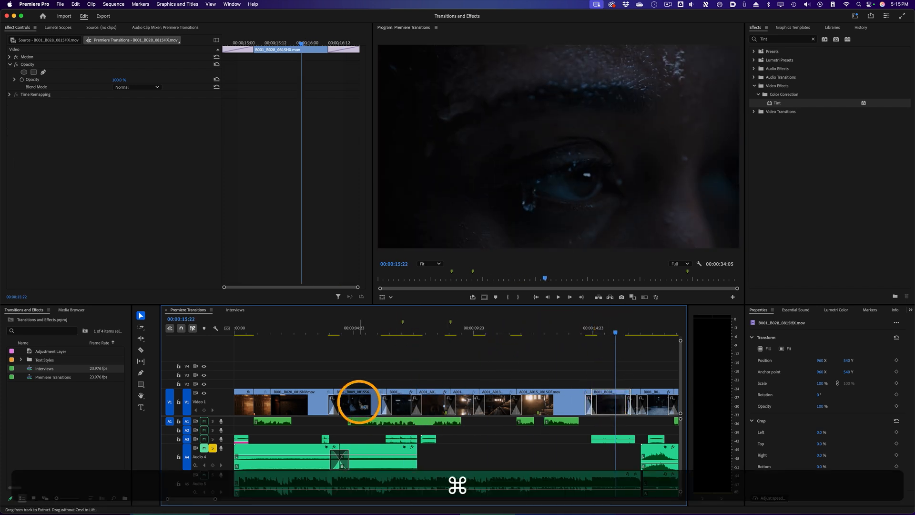
shift+super+click(359, 403)
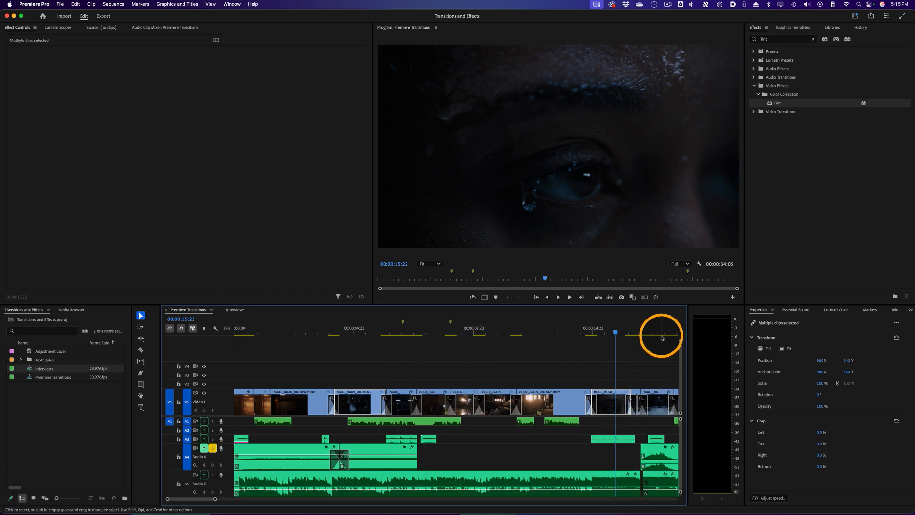
shift+super+click(659, 396)
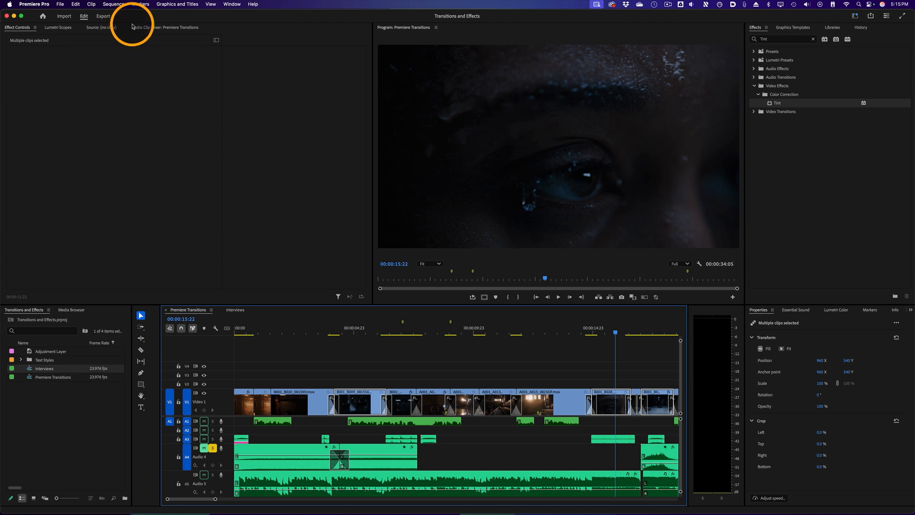
Step: Paste only the Brightness & Contrast and Tint effects onto the selected clips, excluding Motion, Opacity and Time Remapping, and check the results
right_click(361, 393)
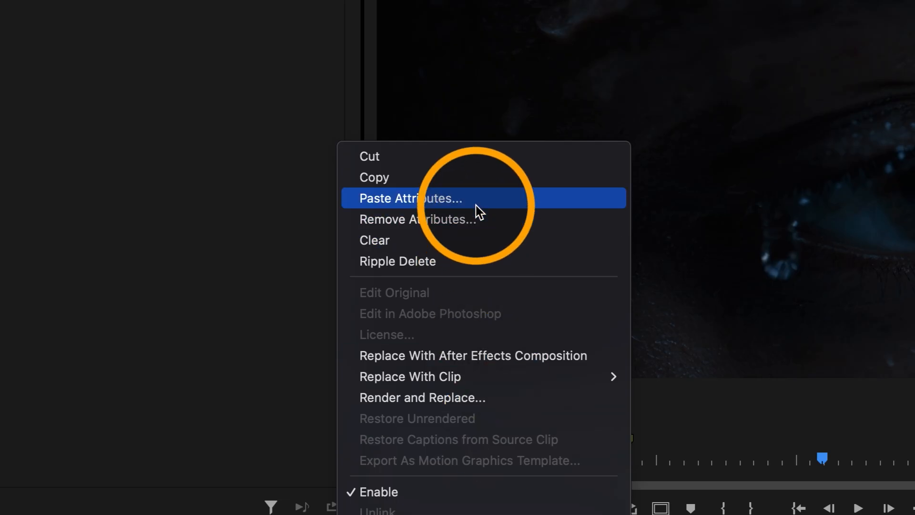
click(476, 205)
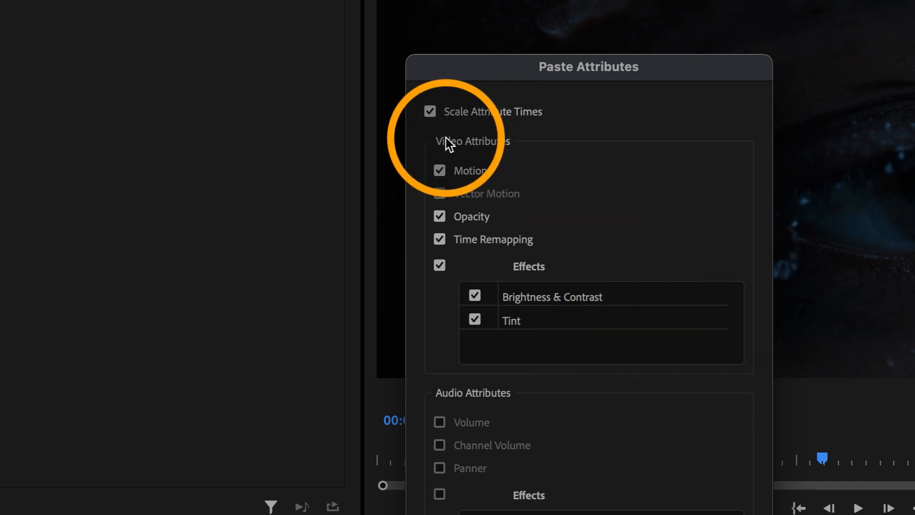
click(440, 240)
click(439, 217)
click(440, 170)
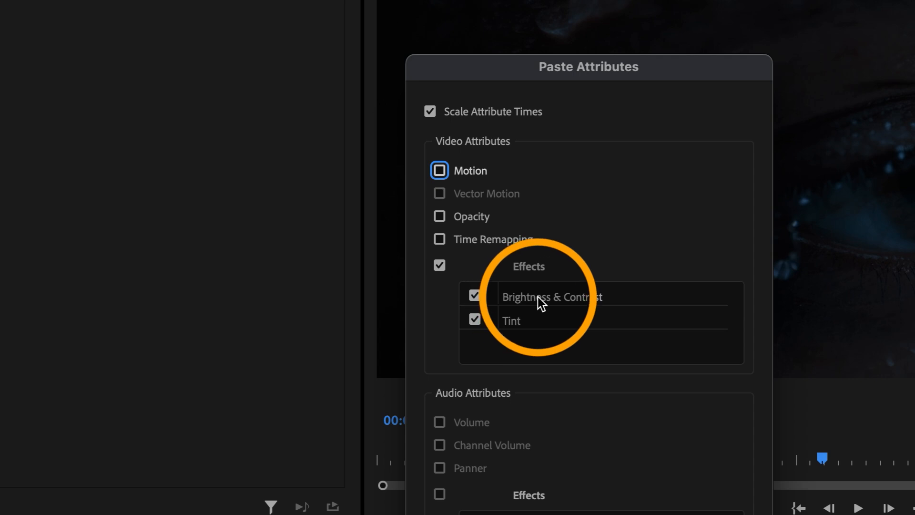
click(475, 320)
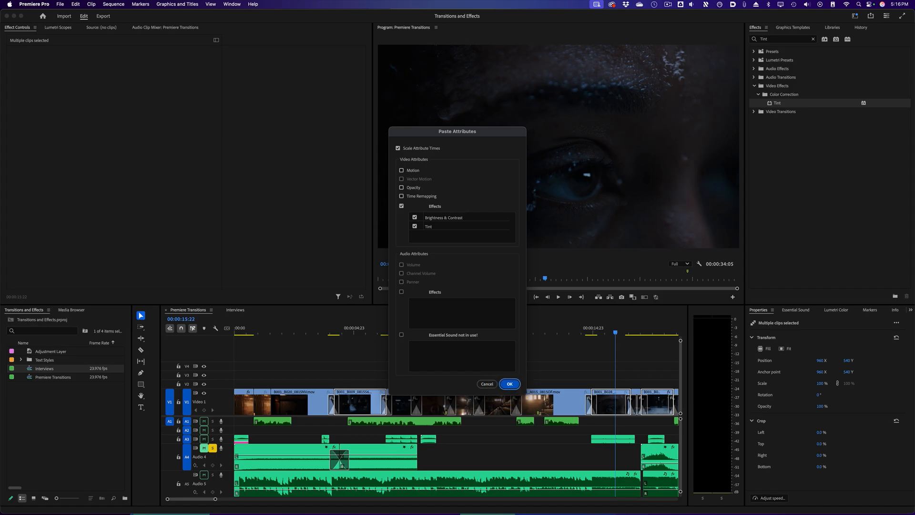
click(509, 383)
click(366, 330)
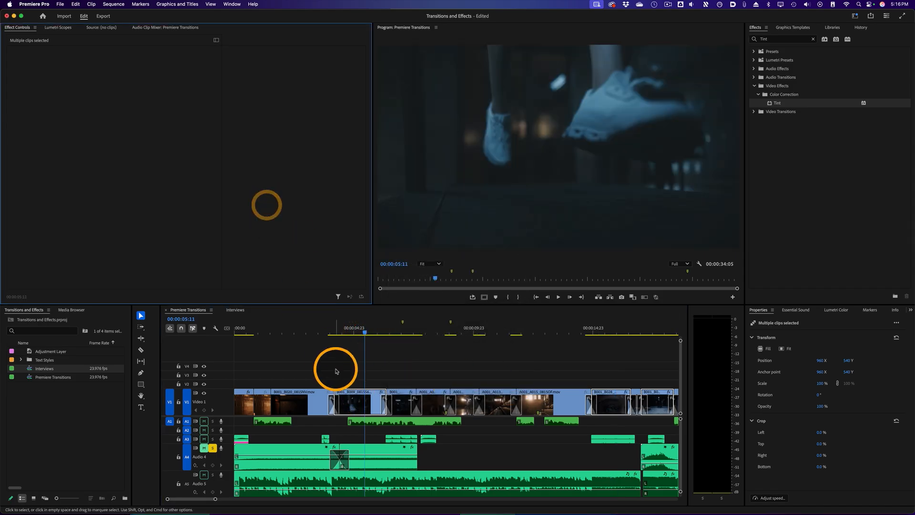
click(358, 395)
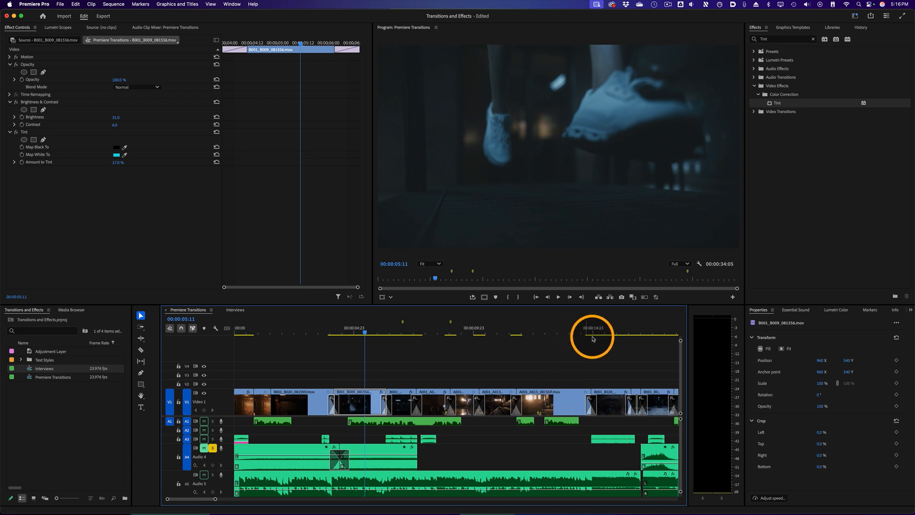
click(614, 330)
click(608, 400)
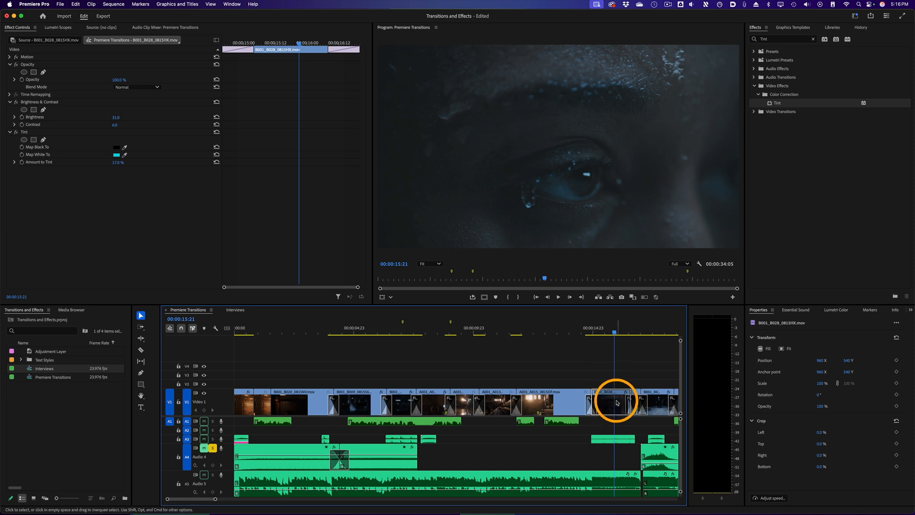
Step: Remove only the Brightness & Contrast and Tint effects from the B001_B009 clip at 00:00:05:05
click(359, 327)
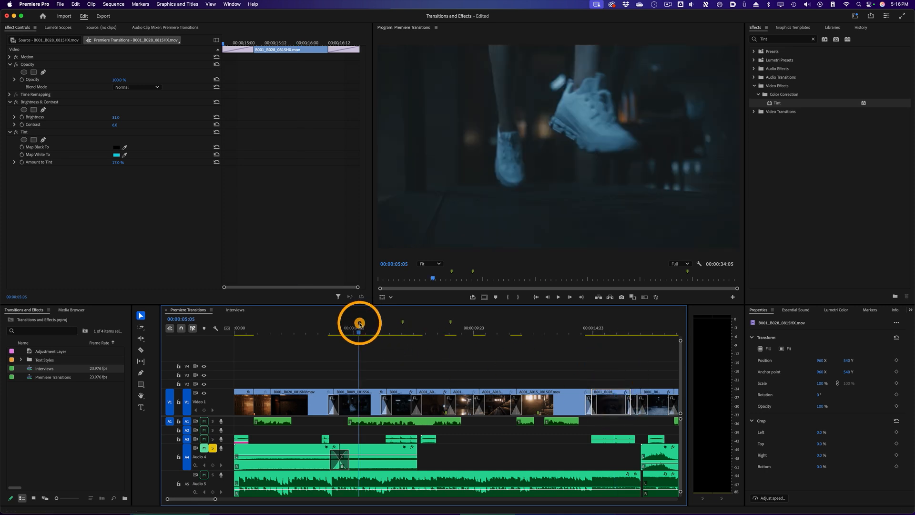
click(64, 179)
click(43, 131)
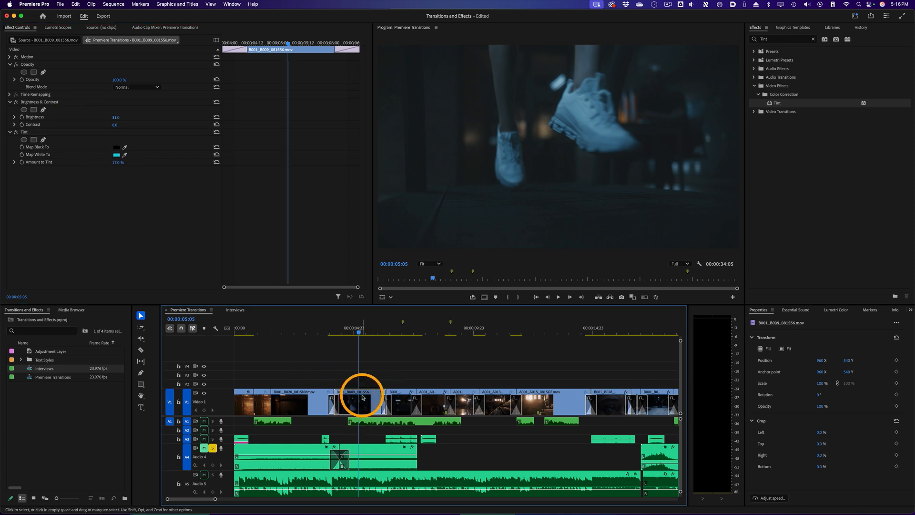
right_click(362, 408)
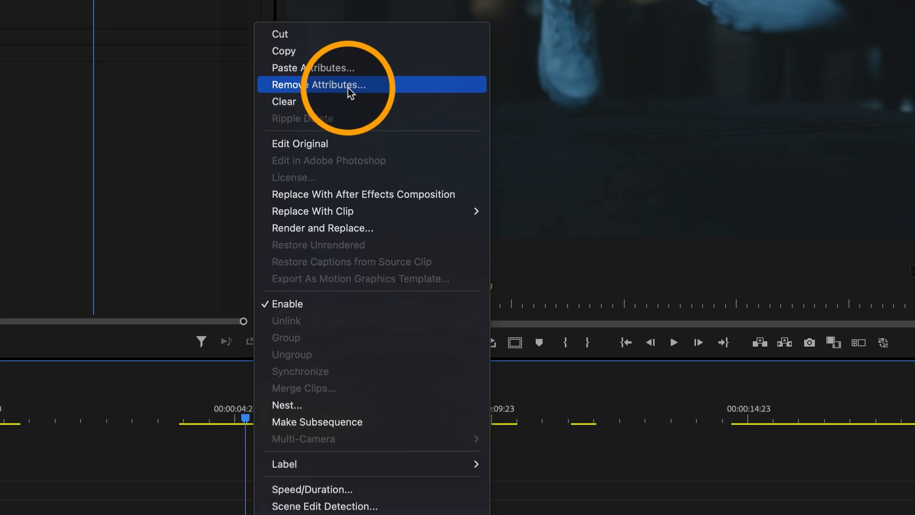
click(350, 88)
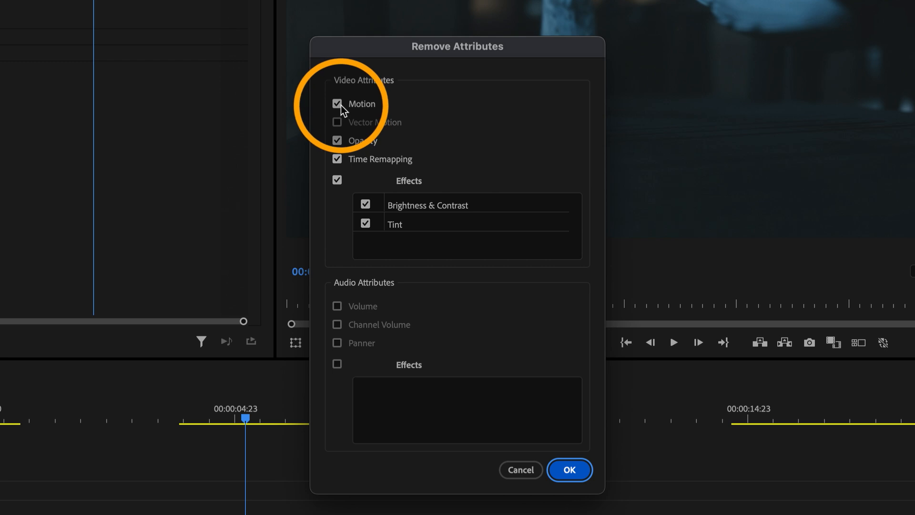
click(337, 104)
click(337, 141)
click(337, 159)
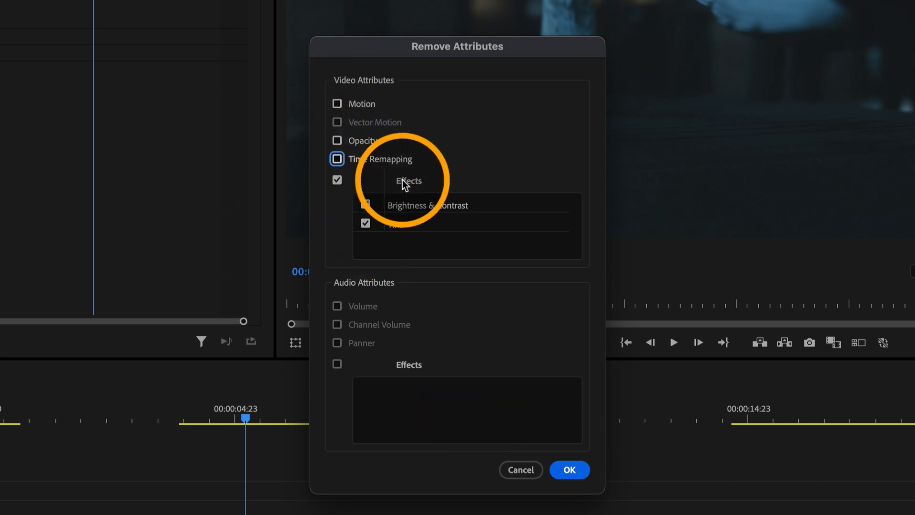
click(509, 357)
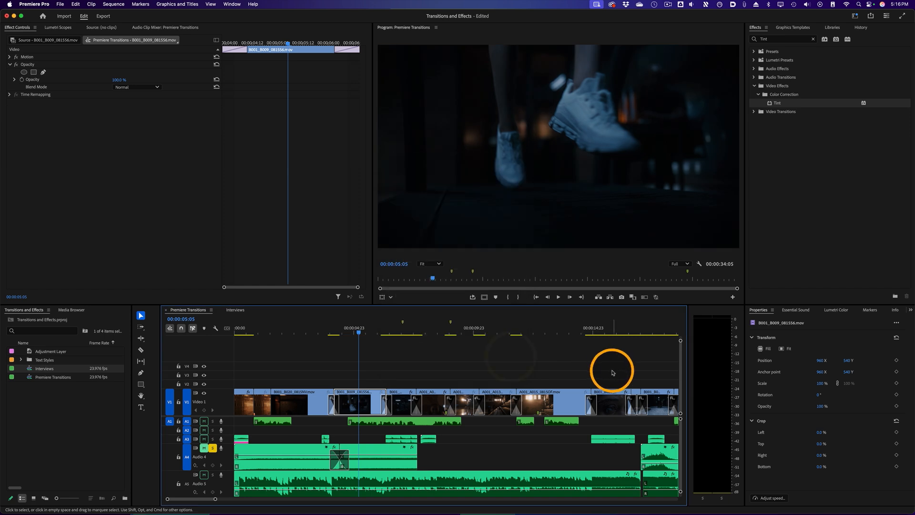
drag(330, 368, 441, 394)
right_click(426, 391)
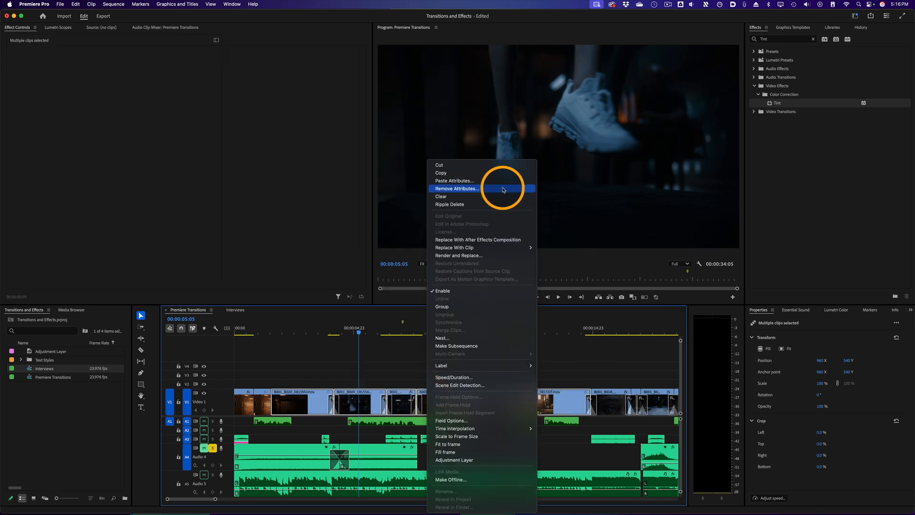
click(405, 365)
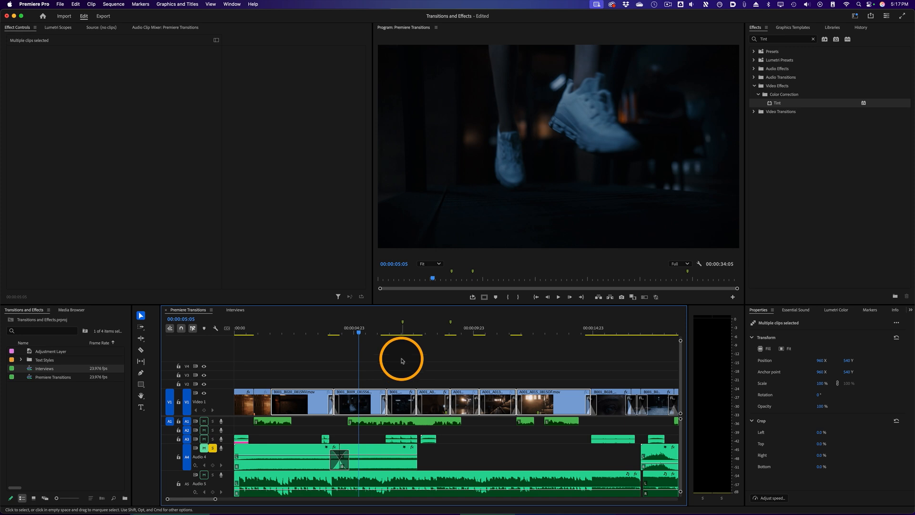
click(472, 340)
Step: Move the playhead to 00:00:07:00 and add the Global FX Mute button to the Program monitor's controls
click(403, 329)
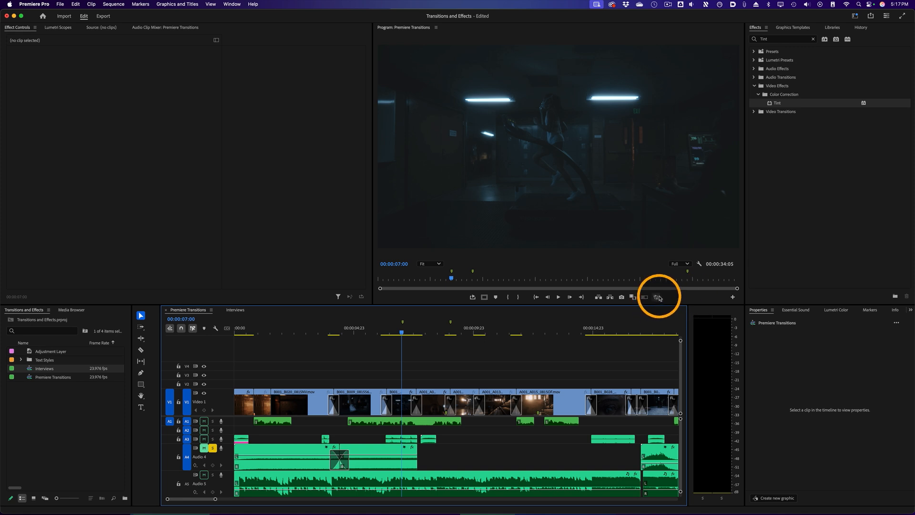
click(733, 298)
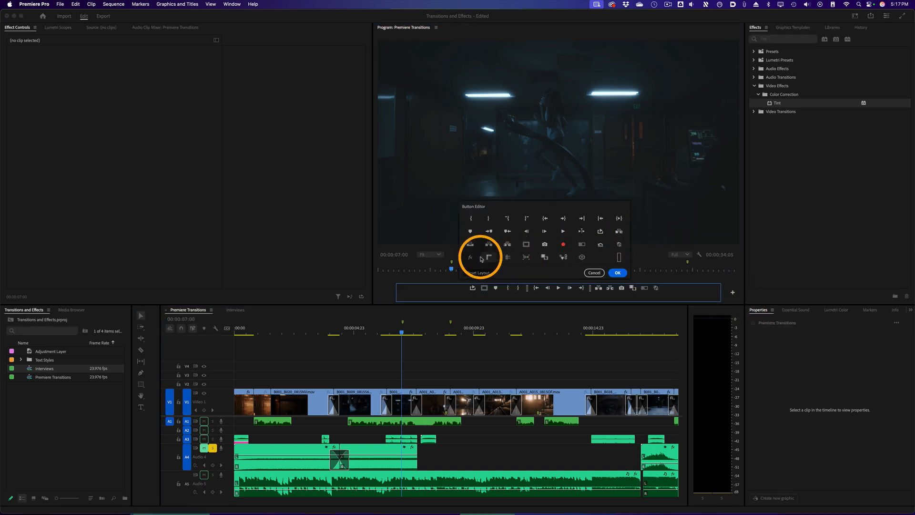
drag(470, 258, 469, 285)
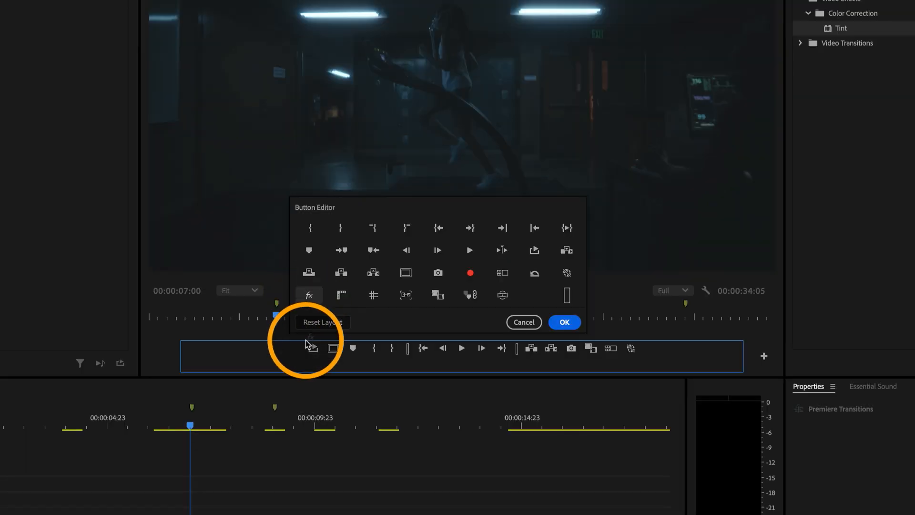
drag(306, 345, 292, 350)
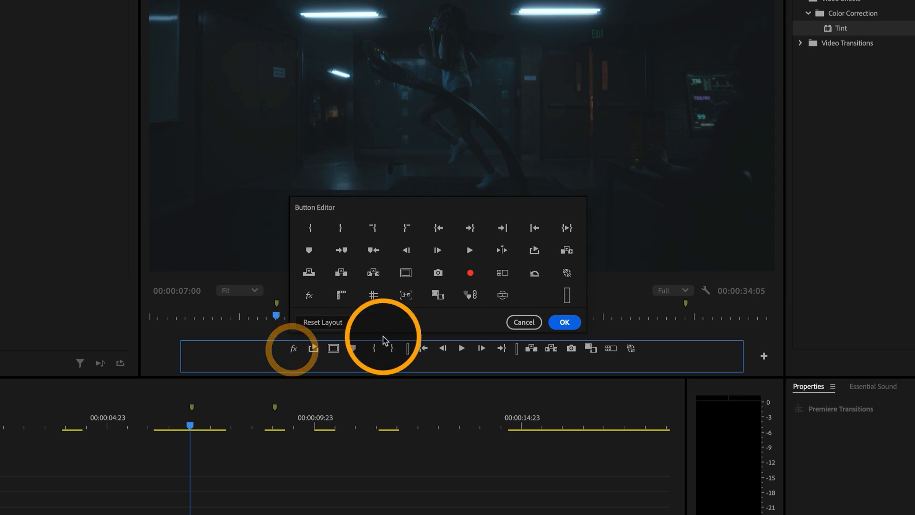
click(565, 323)
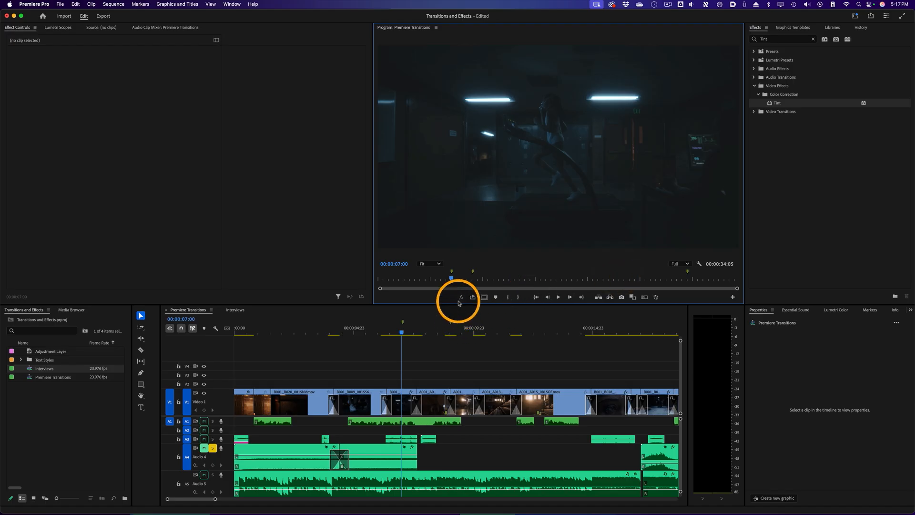
Step: Toggle Global FX Mute to compare the clips around 00:00:05:05 and 00:00:06:19 with and without their effects
click(461, 298)
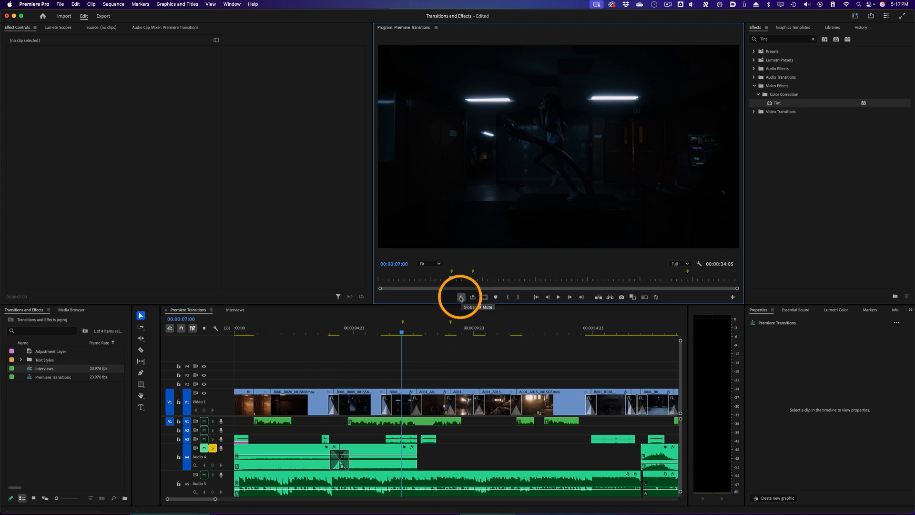
drag(362, 328, 395, 331)
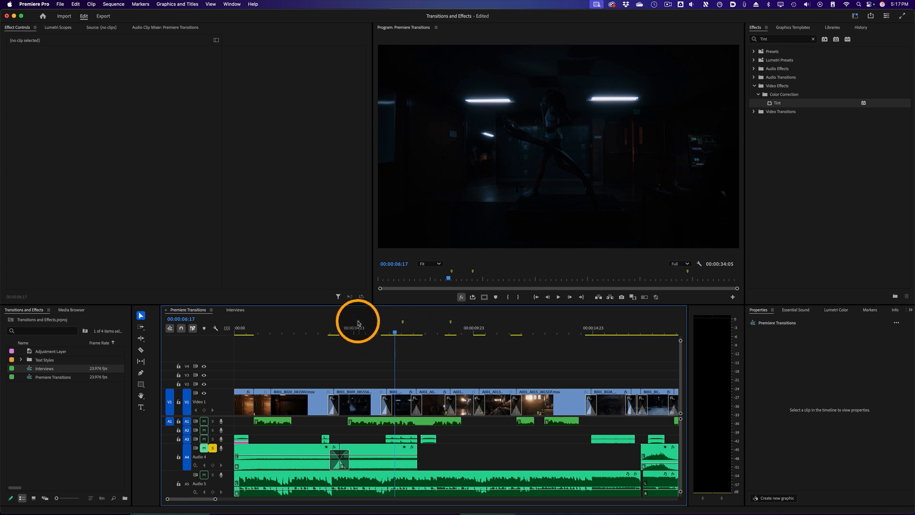
click(359, 324)
click(452, 297)
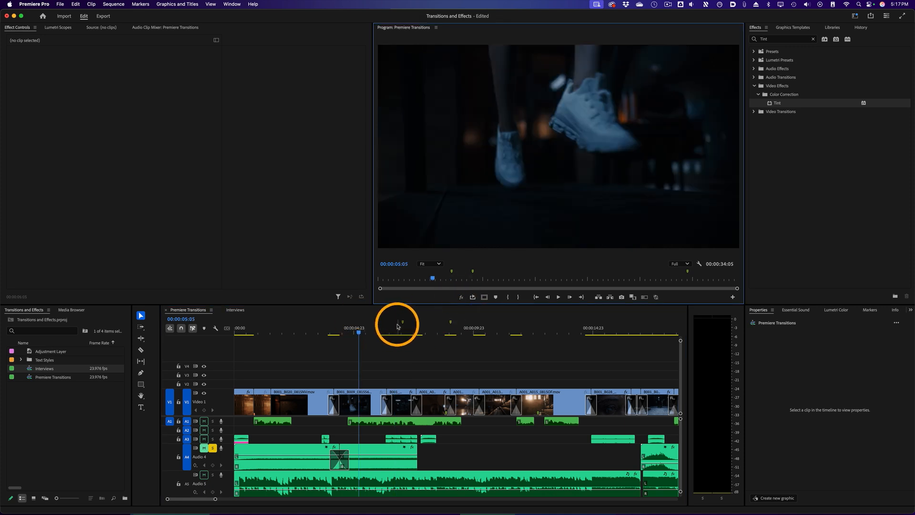
click(398, 326)
click(461, 298)
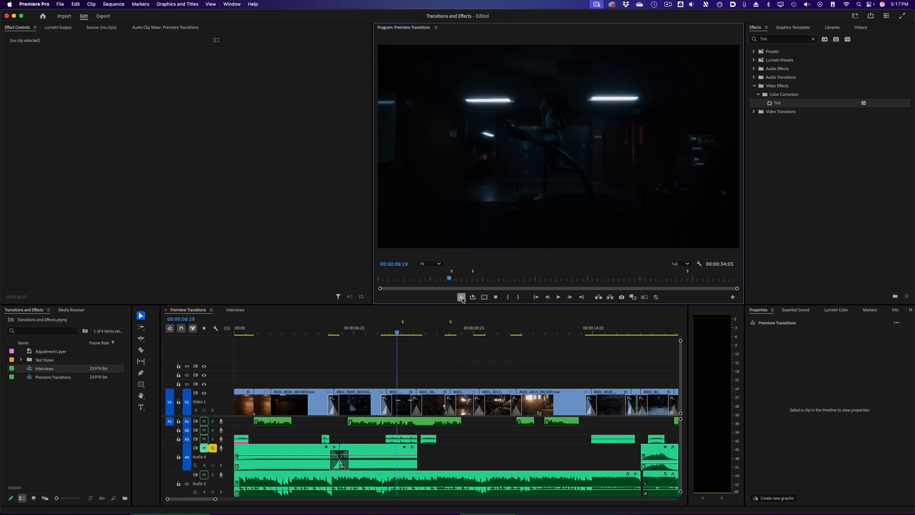
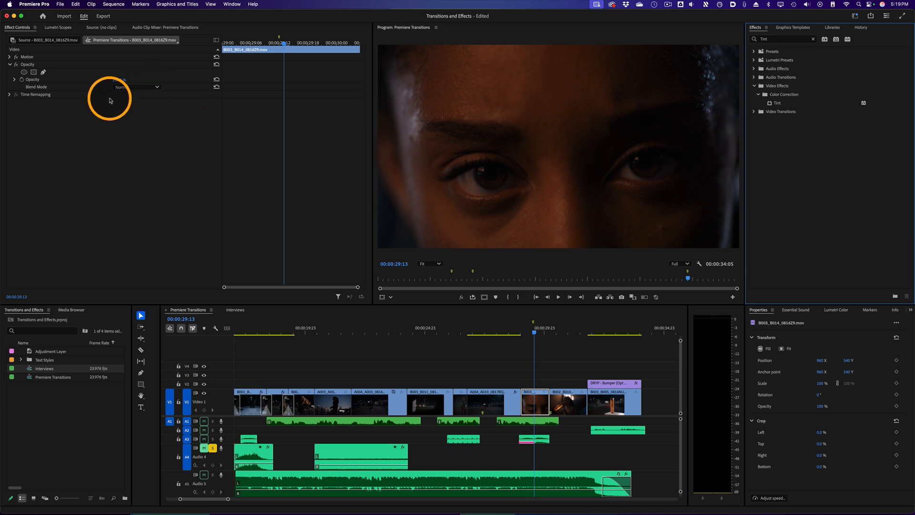
Step: Try a four-point opacity mask reshaped around both eyes on the B003_B014 close-up clip, and delete the mask
click(33, 73)
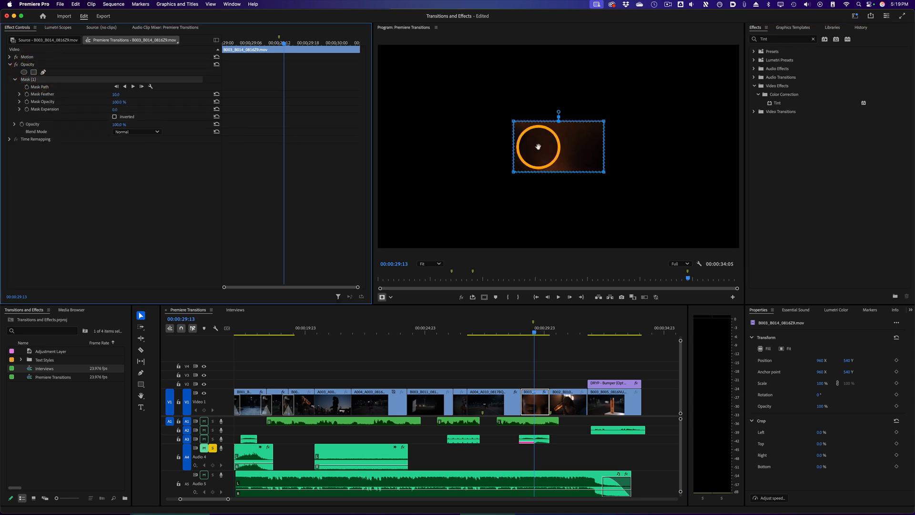
drag(535, 147, 476, 172)
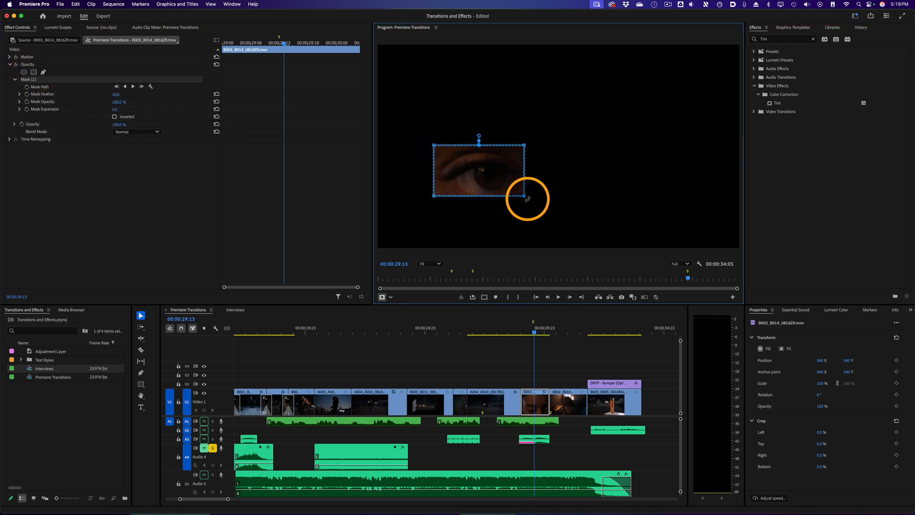
drag(523, 196, 689, 186)
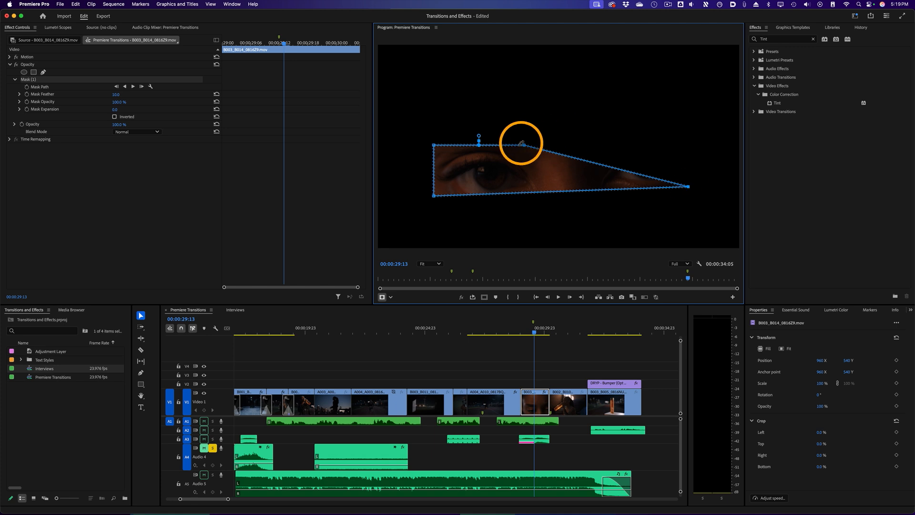
drag(524, 144, 701, 126)
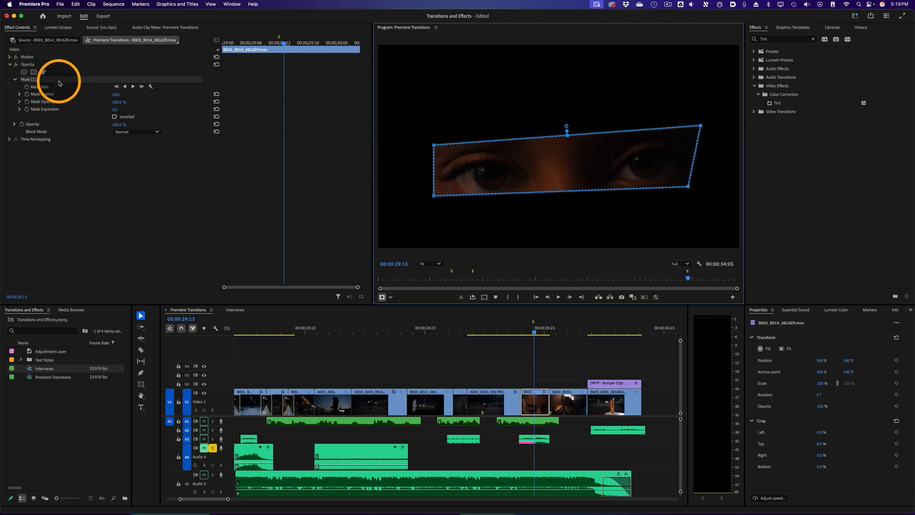
click(31, 81)
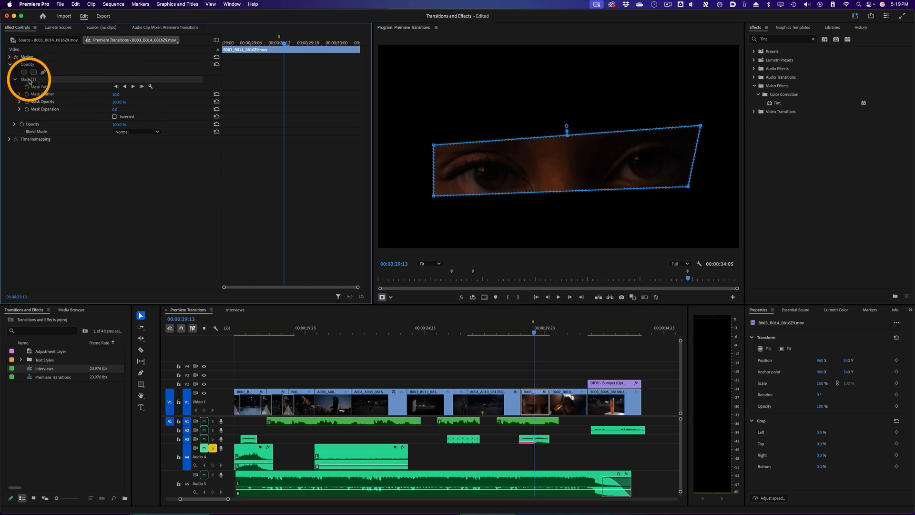
key(BackSpace)
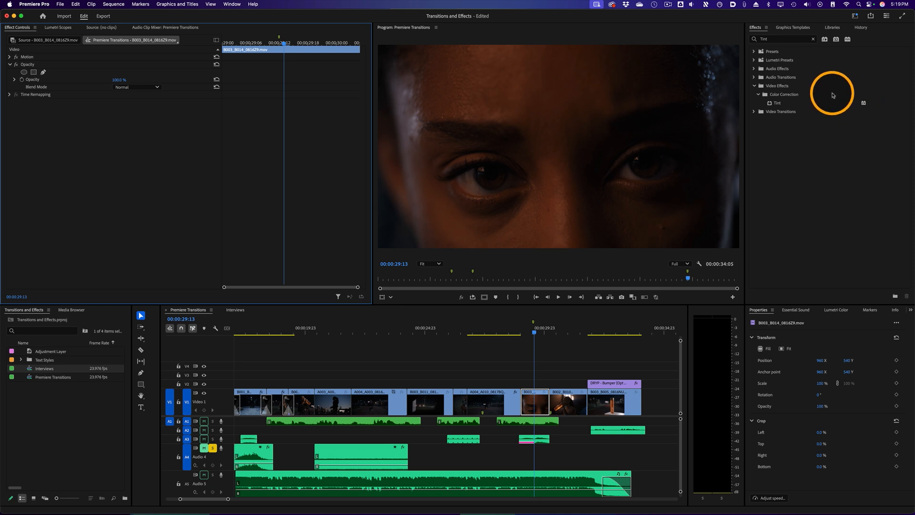
Step: Search the effects for "gauss" and apply Gaussian Blur to the B003_B014 close-up clip at the playhead
click(813, 39)
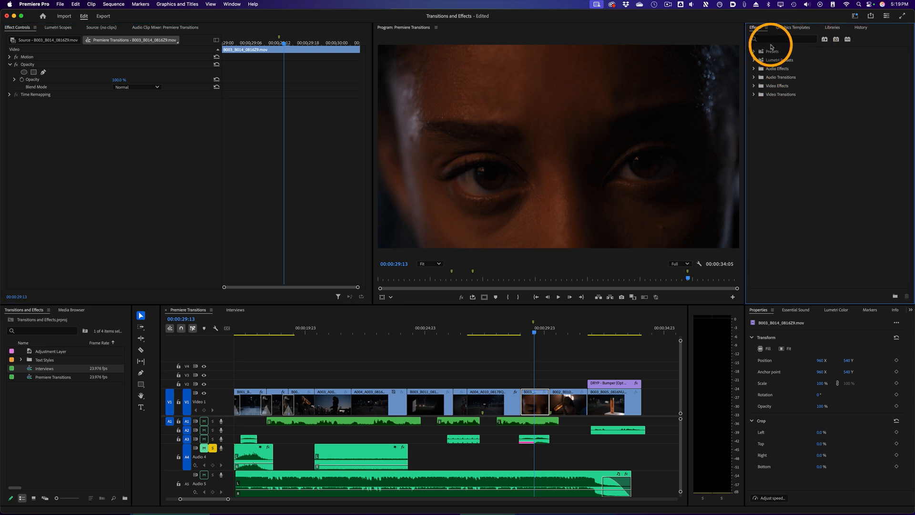
text(gau)
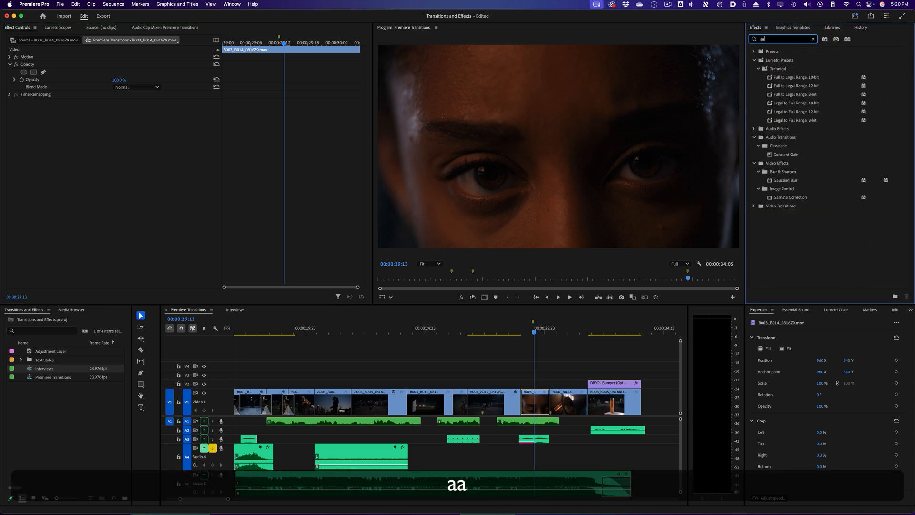
text(ss)
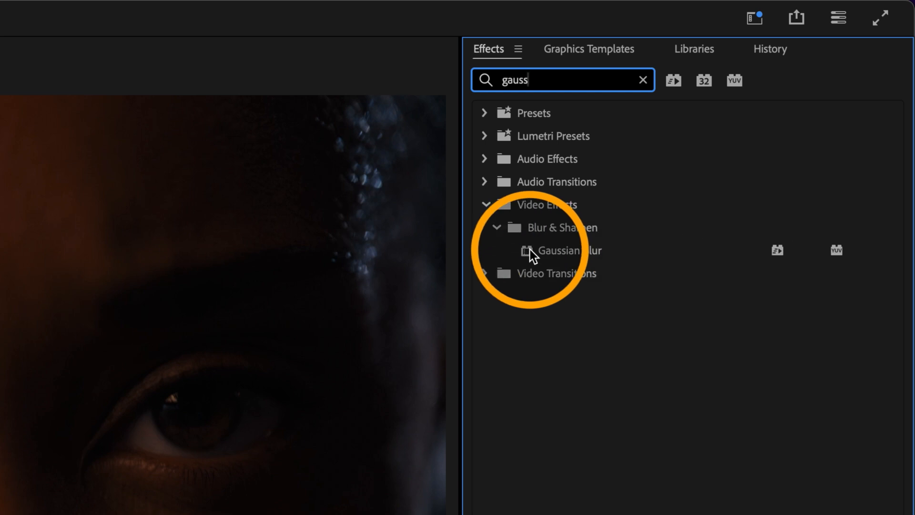
click(783, 105)
drag(561, 259, 536, 402)
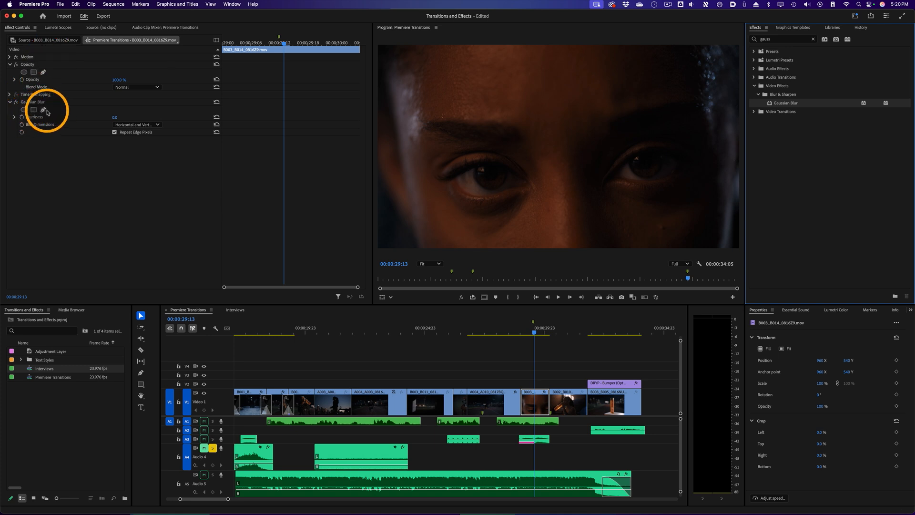
Step: Try a Gaussian Blur blurriness of more than 121 on the whole unmasked close-up, and undo it
drag(114, 117, 130, 117)
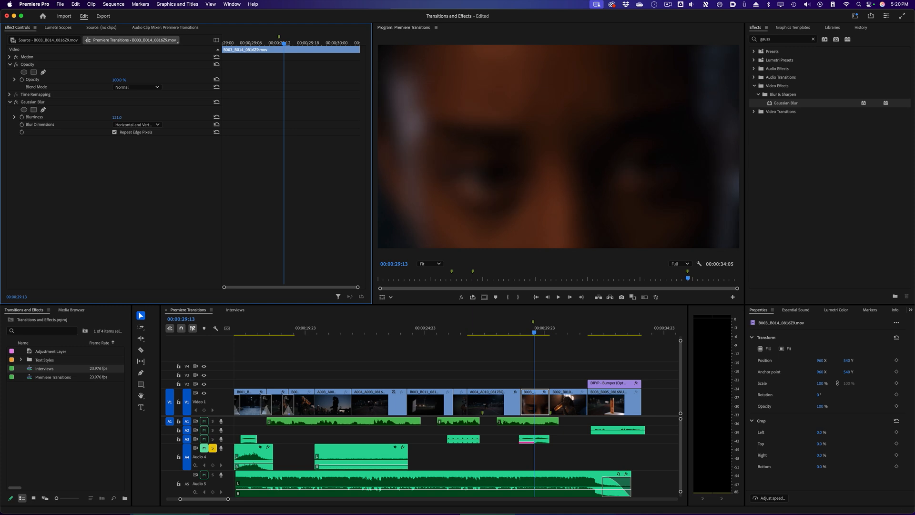
drag(166, 117, 183, 118)
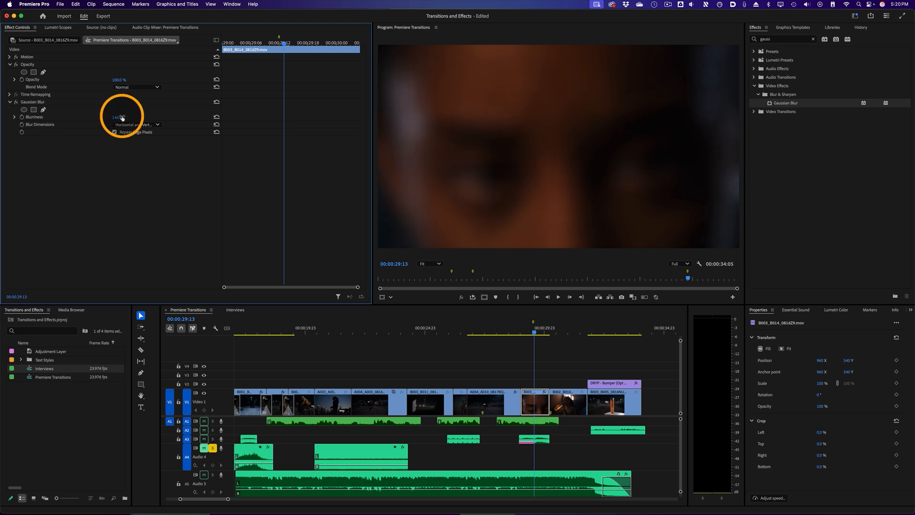
key(super+z)
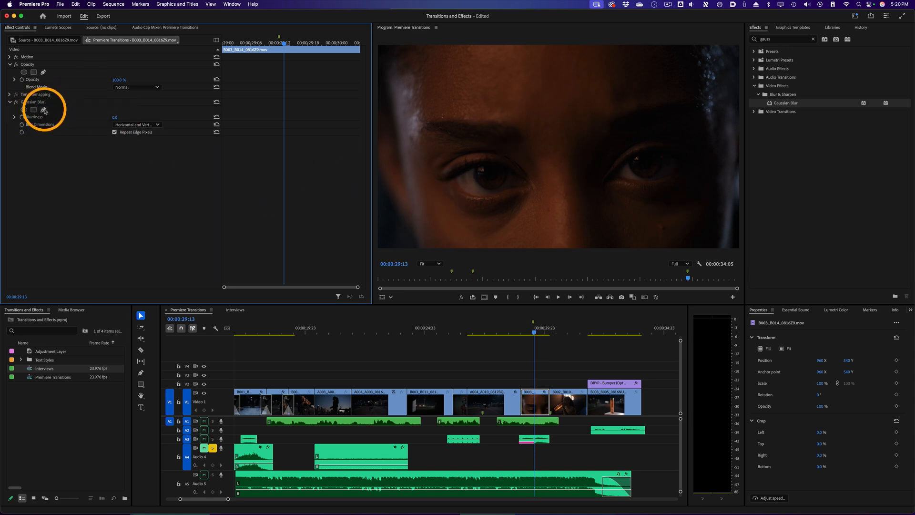
Step: Draw a closed freeform Gaussian Blur mask around both eyes and the bridge of the nose on the close-up clip
click(43, 110)
click(526, 156)
click(556, 135)
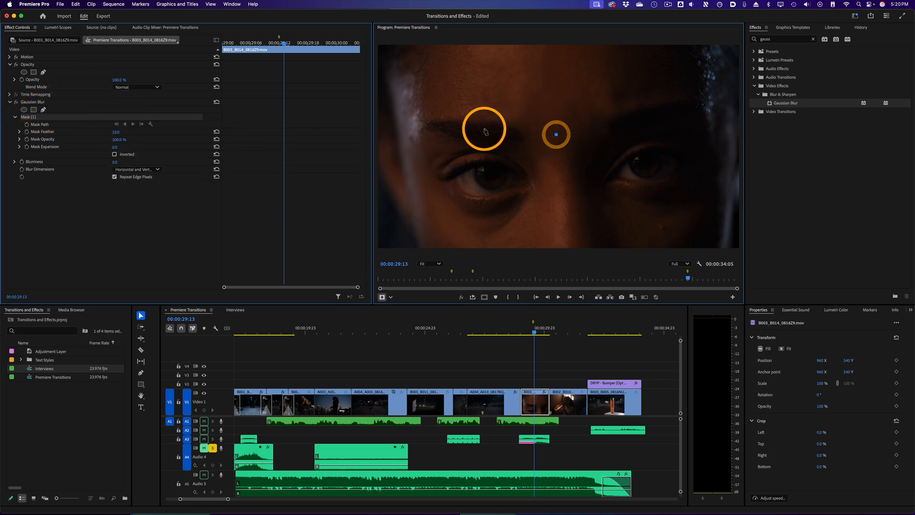
click(468, 126)
click(412, 157)
click(448, 217)
click(486, 224)
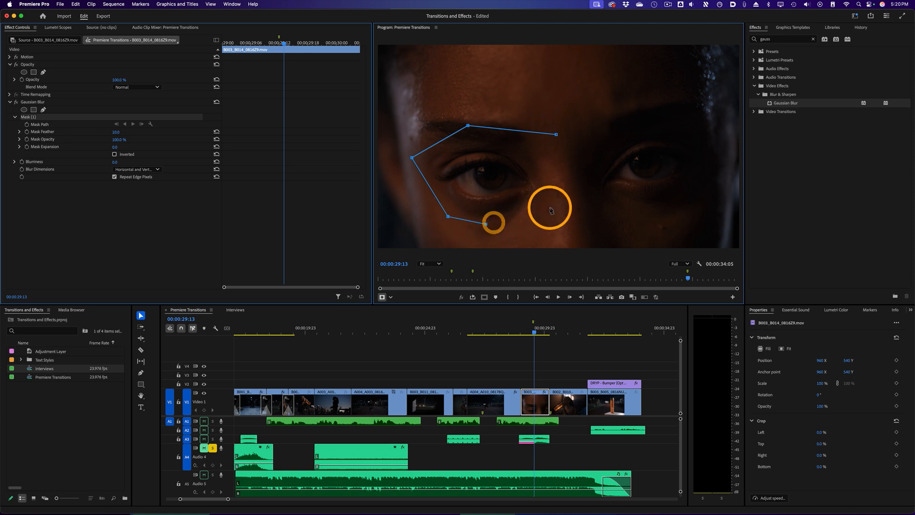
click(551, 207)
click(571, 204)
click(650, 216)
click(709, 202)
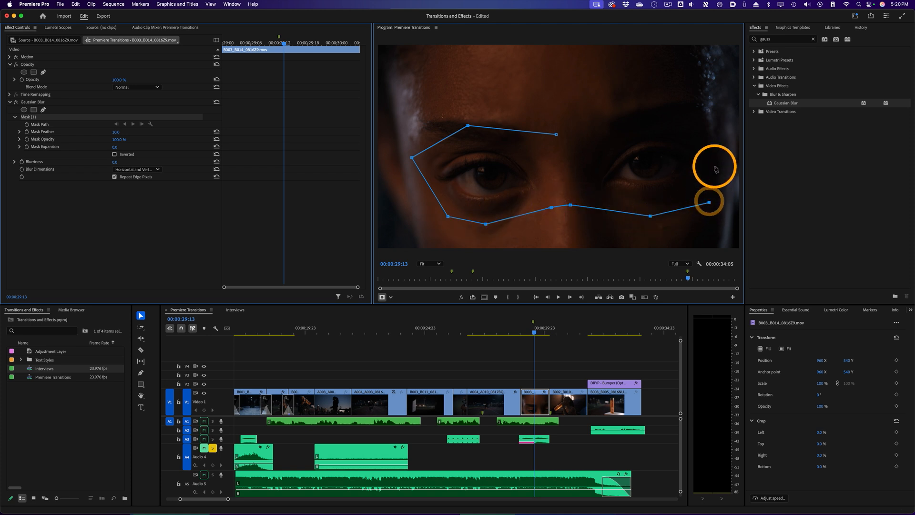
click(643, 112)
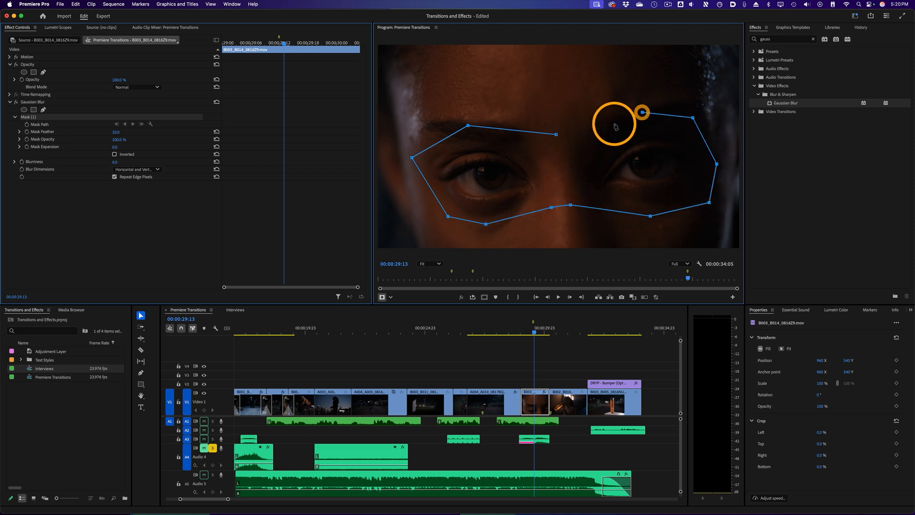
click(604, 128)
click(558, 136)
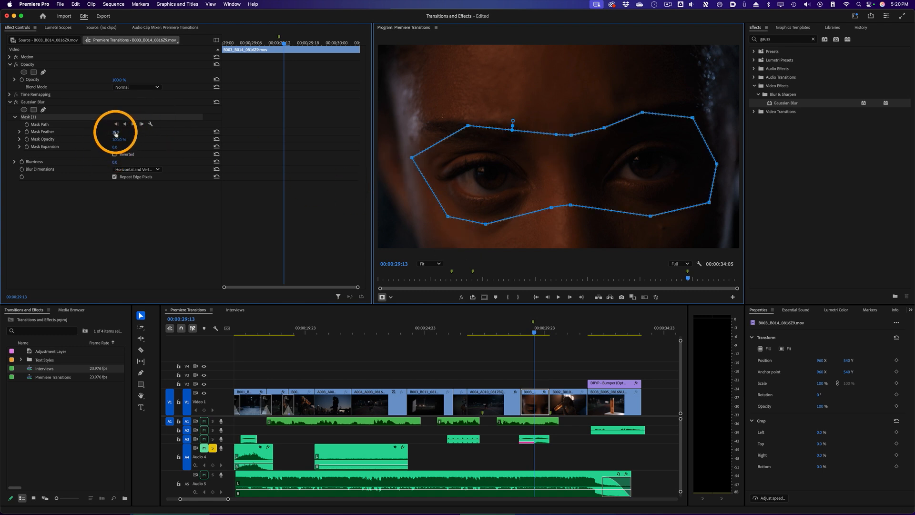
Step: Set the Gaussian Blur mask's feather to 116 and invert the mask so that the blur falls outside the eyes
drag(115, 134, 140, 134)
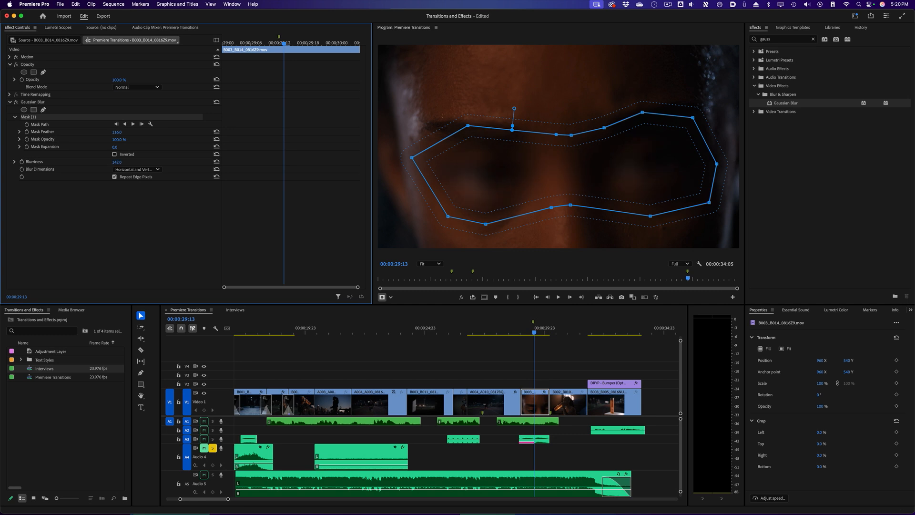
click(115, 155)
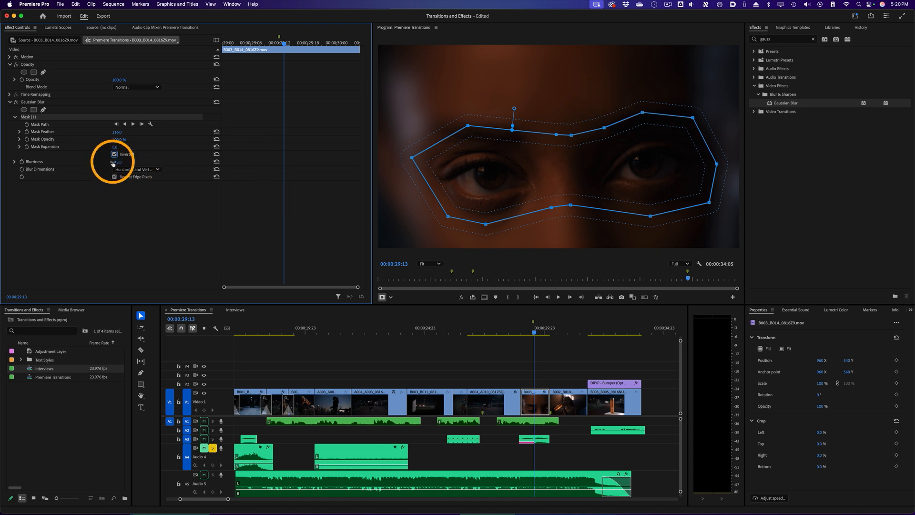
Step: Lower the Gaussian Blur's blurriness to 20, compare the clip with and without the effect, and set the blurriness to 30
drag(117, 161, 57, 161)
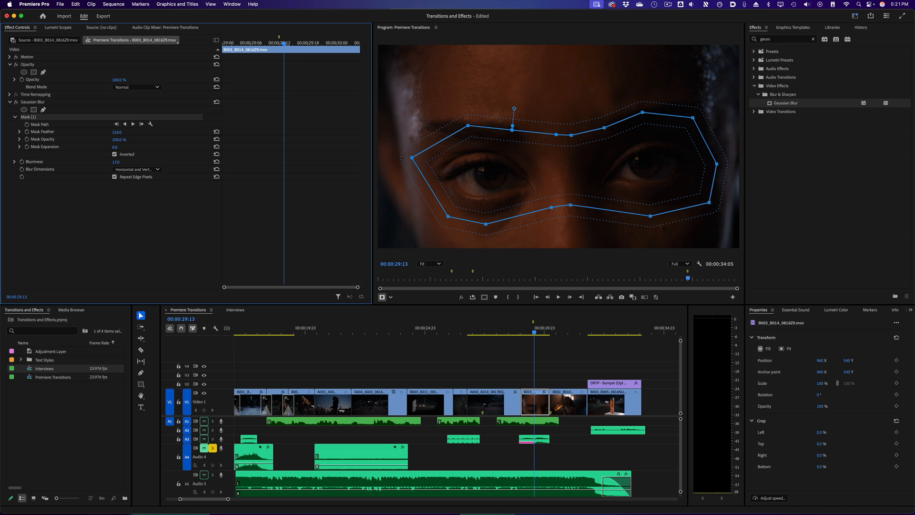
click(130, 193)
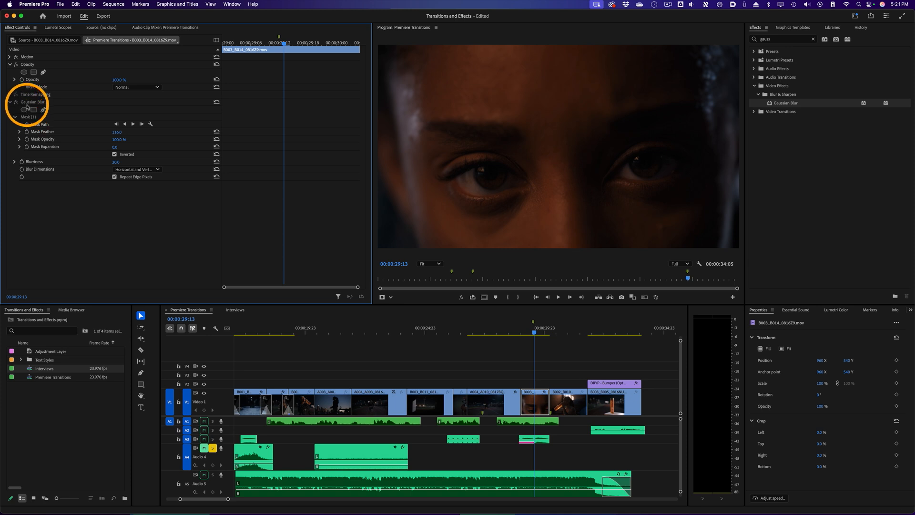
click(16, 103)
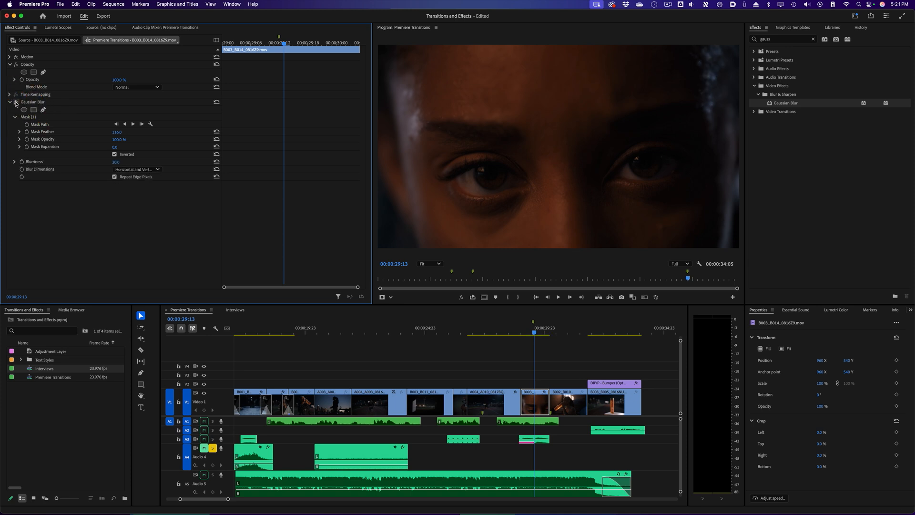
click(116, 162)
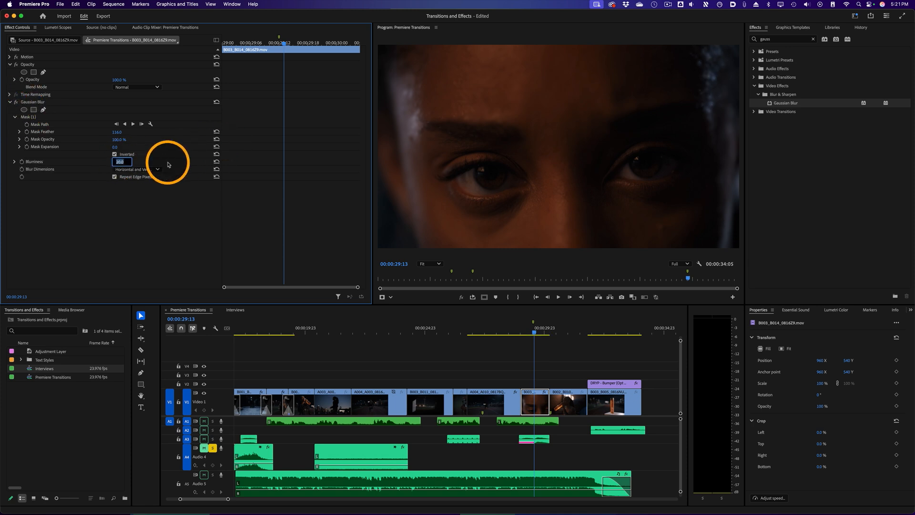
text(30)
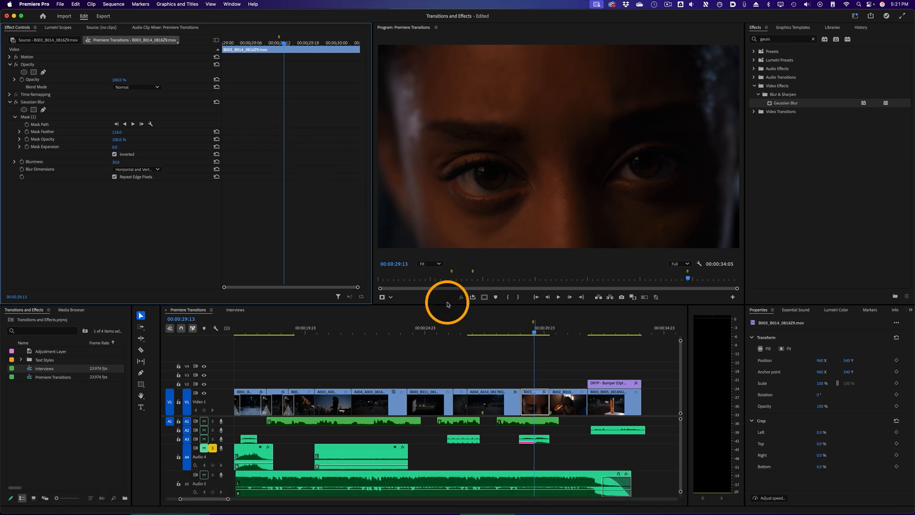
Step: Select the Gaussian Blur mask, move the playhead to the clip's start at 00:00:29:00, and track the mask forward through the clip
click(40, 116)
click(36, 100)
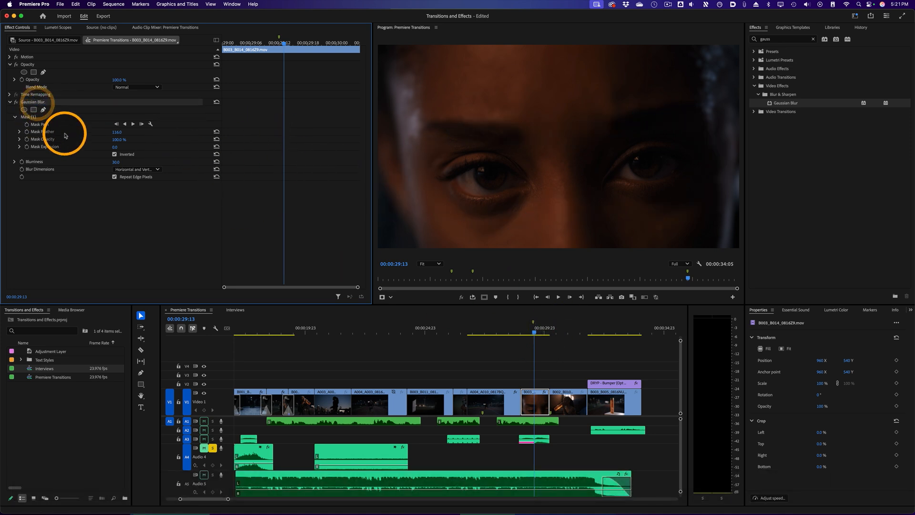
click(46, 118)
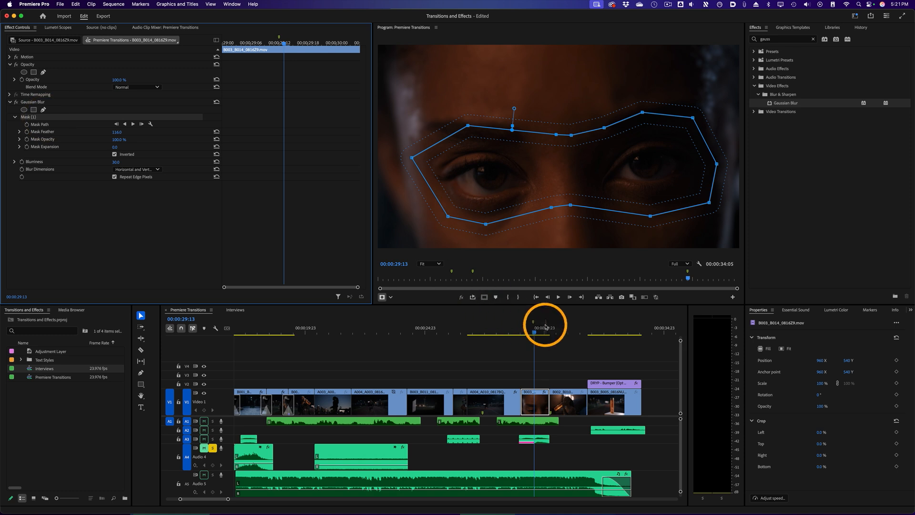
drag(538, 332, 525, 334)
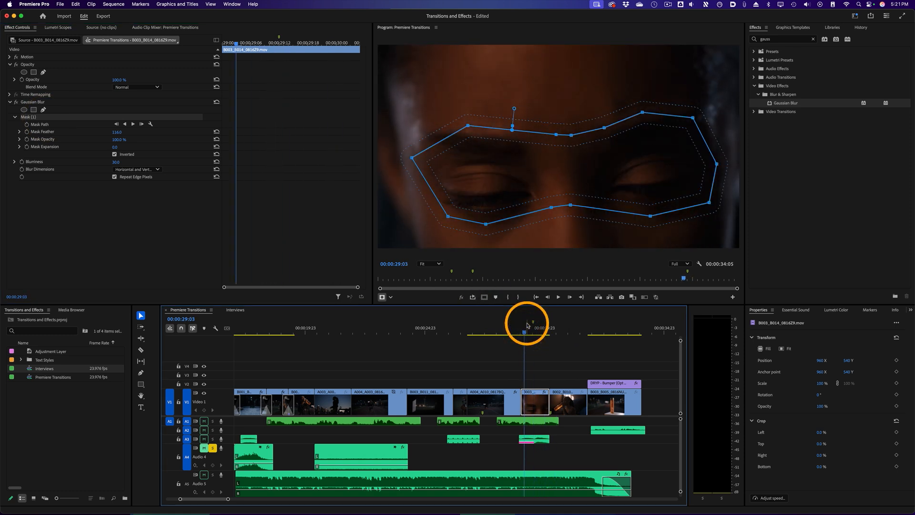
key(Up)
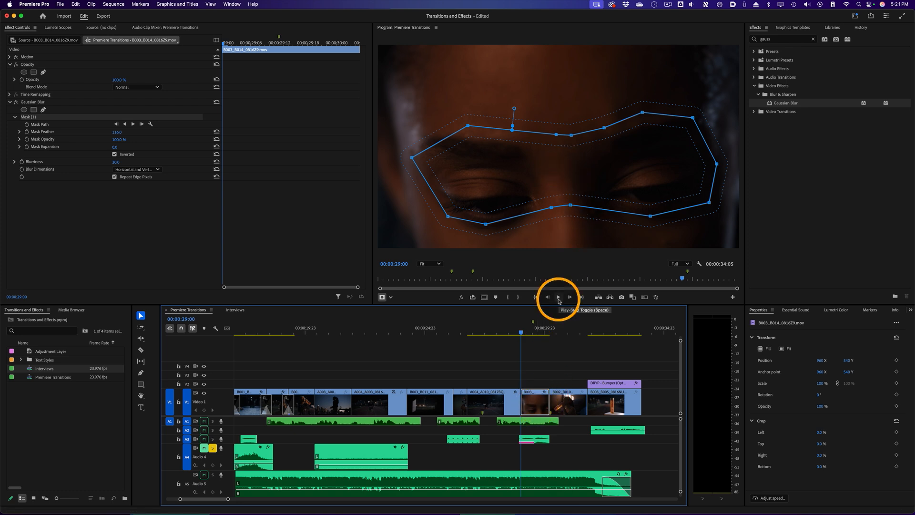
drag(631, 159, 623, 177)
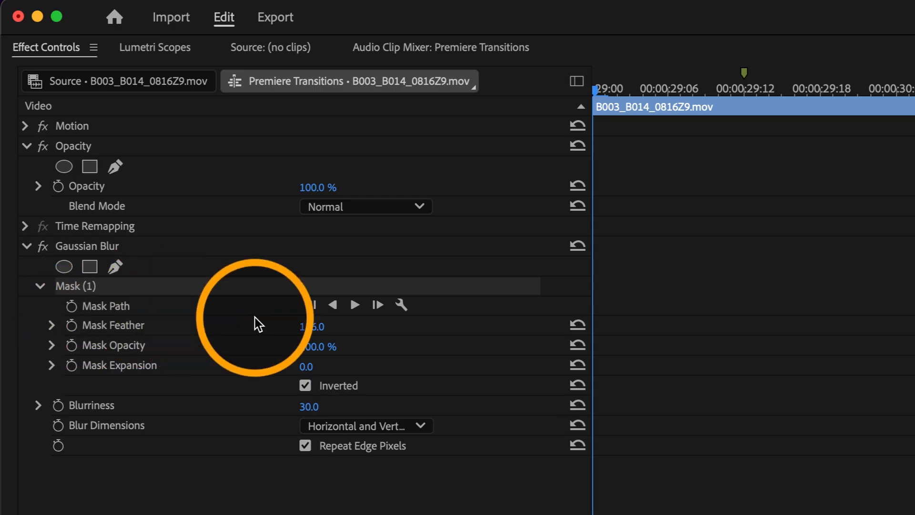
click(355, 310)
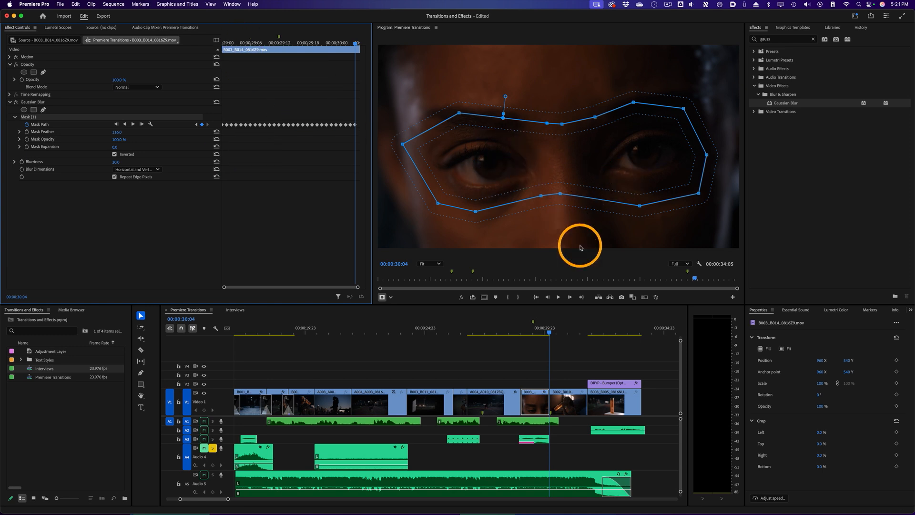
Step: Deselect the clip, play the close-up from 00:00:29:00 to check the tracked blur, and return the playhead to 00:00:29:15
mouse_move(532, 334)
mouse_down()
mouse_move(545, 340)
mouse_move(524, 342)
mouse_up()
click(541, 353)
key(space)
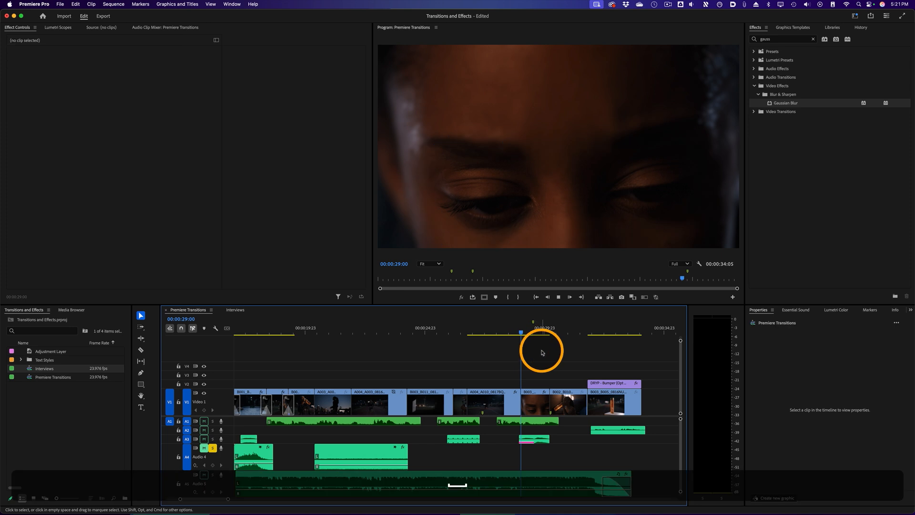
click(542, 348)
key(space)
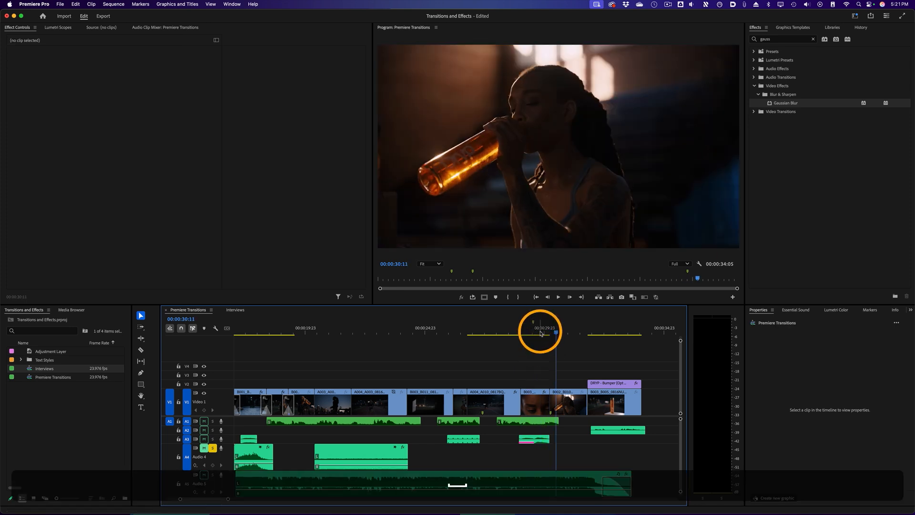
click(536, 329)
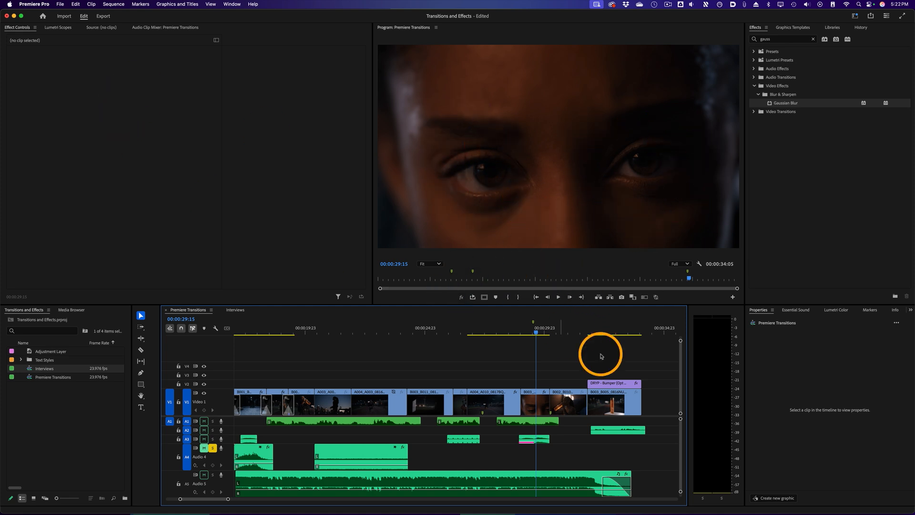
Step: Search the effects for "bright" and apply Brightness & Contrast to the B003_B014 close-up clip
click(537, 403)
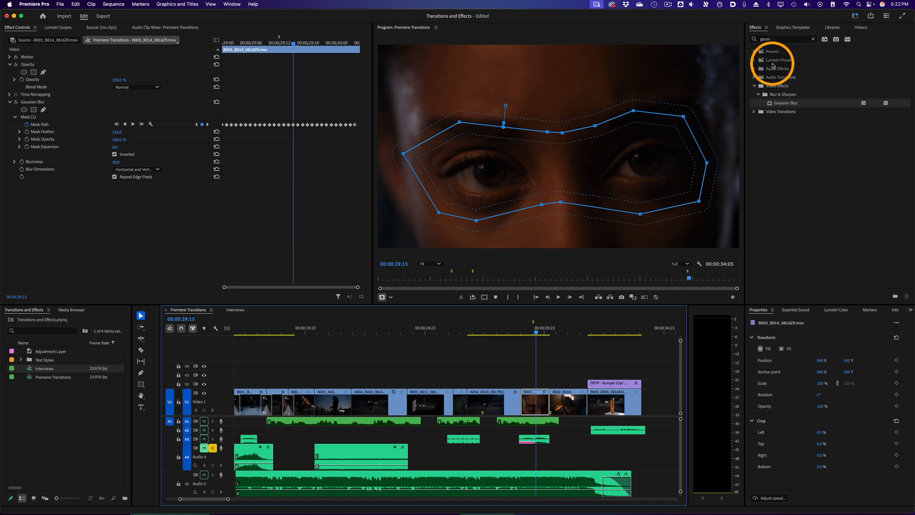
click(783, 41)
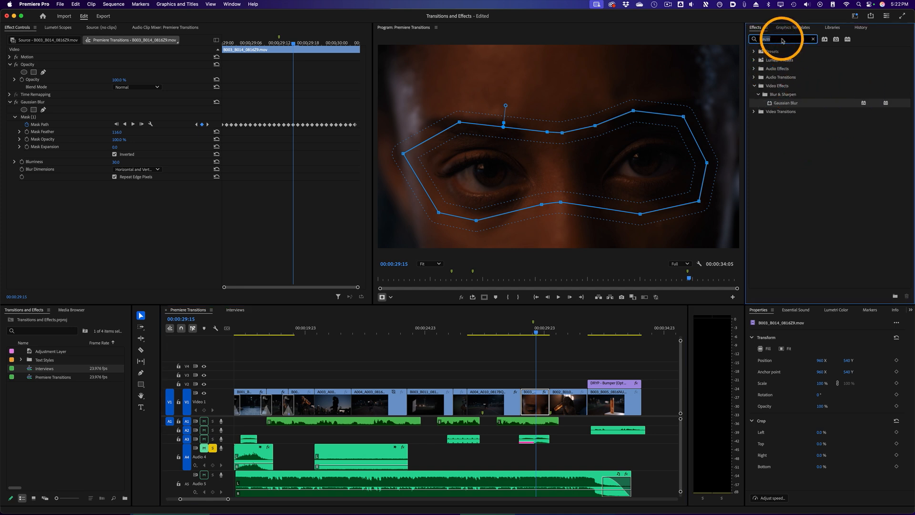
text(bright)
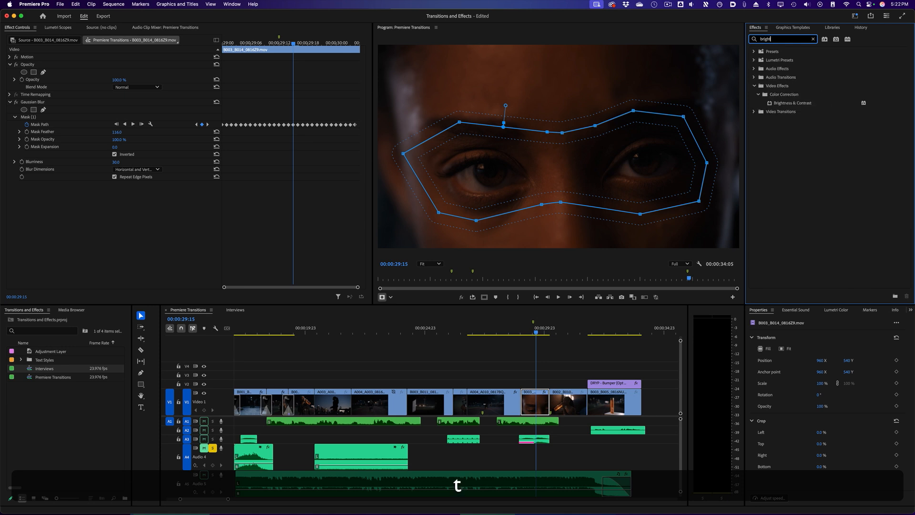
click(775, 90)
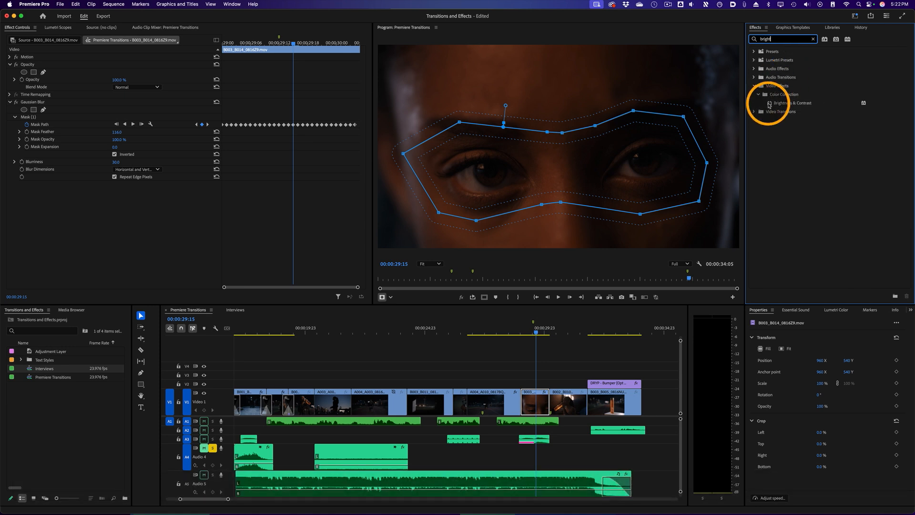
click(768, 104)
drag(83, 268, 82, 269)
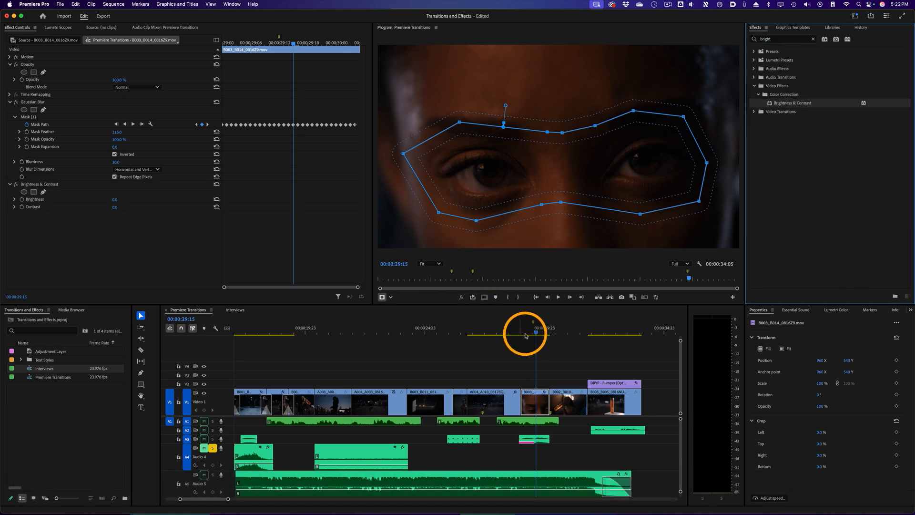
Step: With the playhead at 00:00:29:01, copy the tracked Gaussian Blur mask and paste it onto the Brightness & Contrast effect
drag(527, 327, 523, 332)
key(Right)
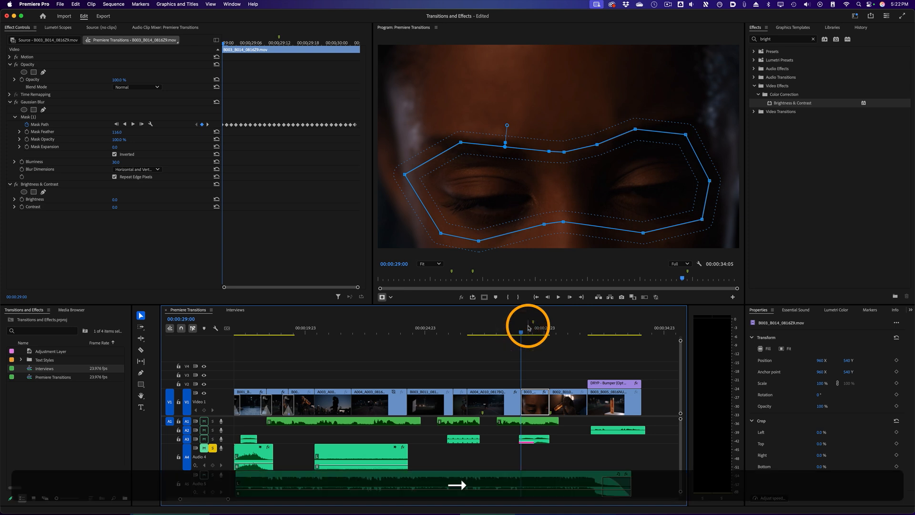
click(215, 183)
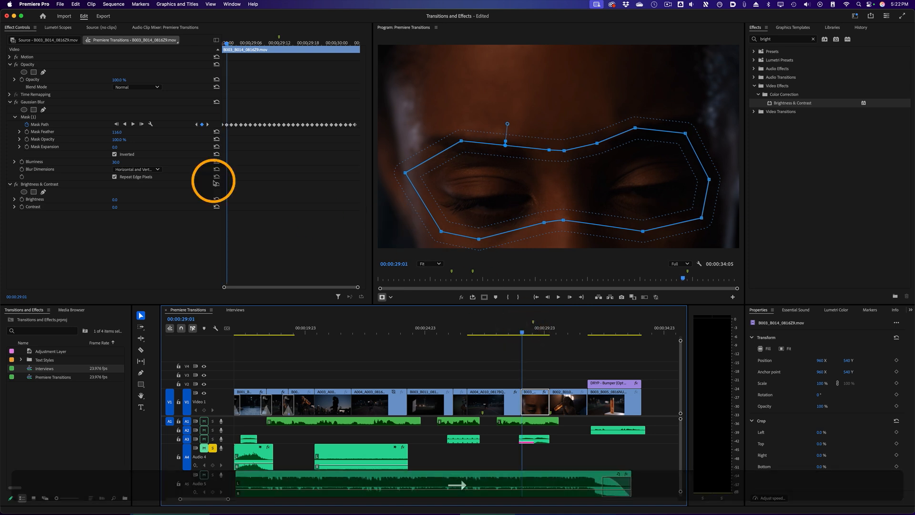
click(34, 118)
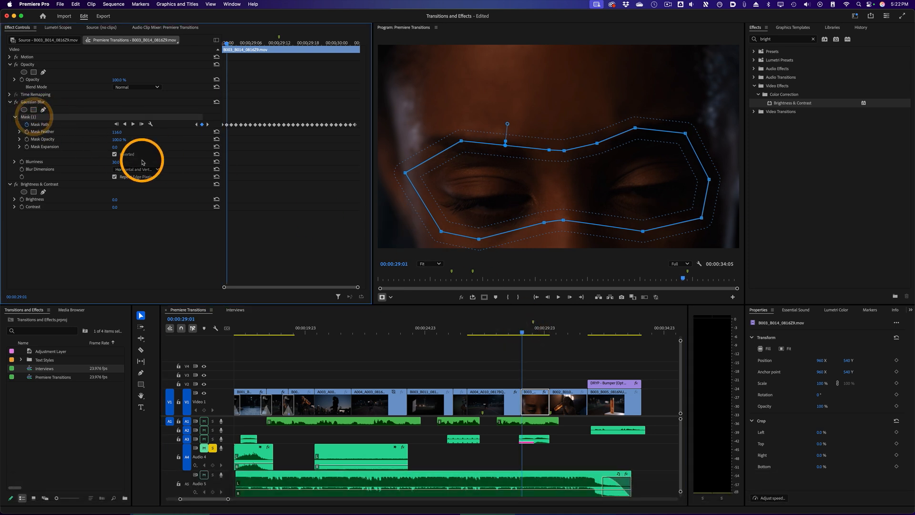
click(46, 185)
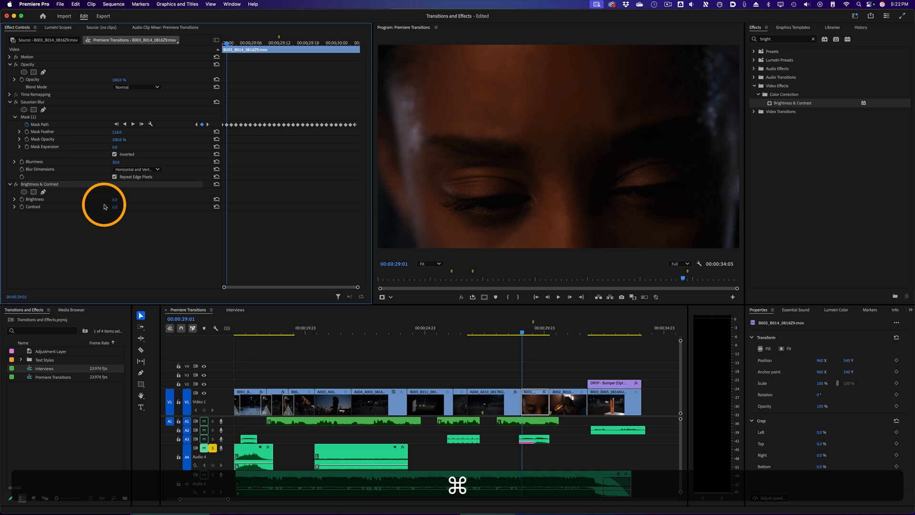
key(cmd+v)
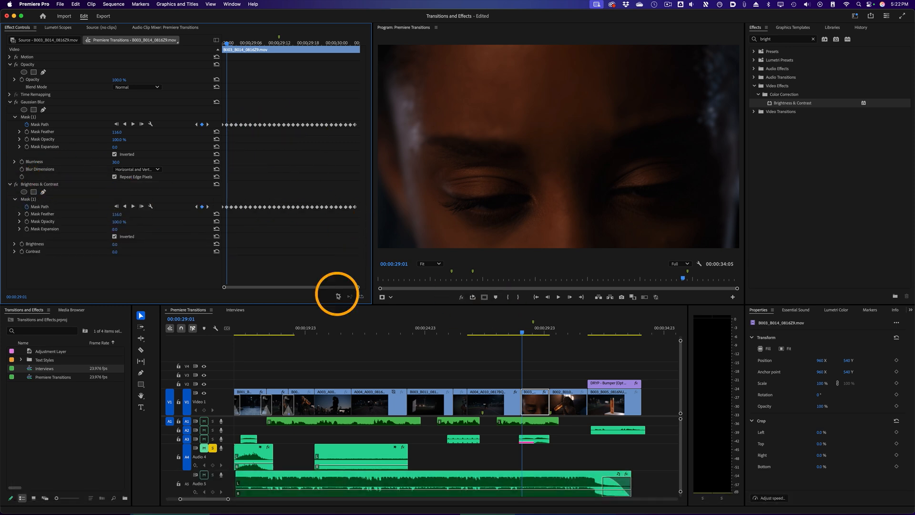
click(44, 186)
click(105, 199)
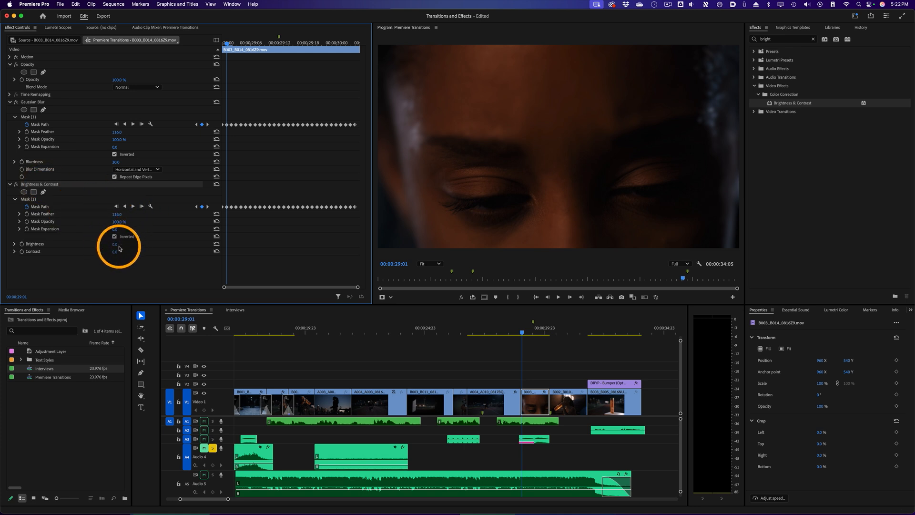
Step: Turn off the inversion of the Brightness & Contrast mask and set the effect's Brightness to 15, previewing the clip's motion
drag(115, 244, 146, 244)
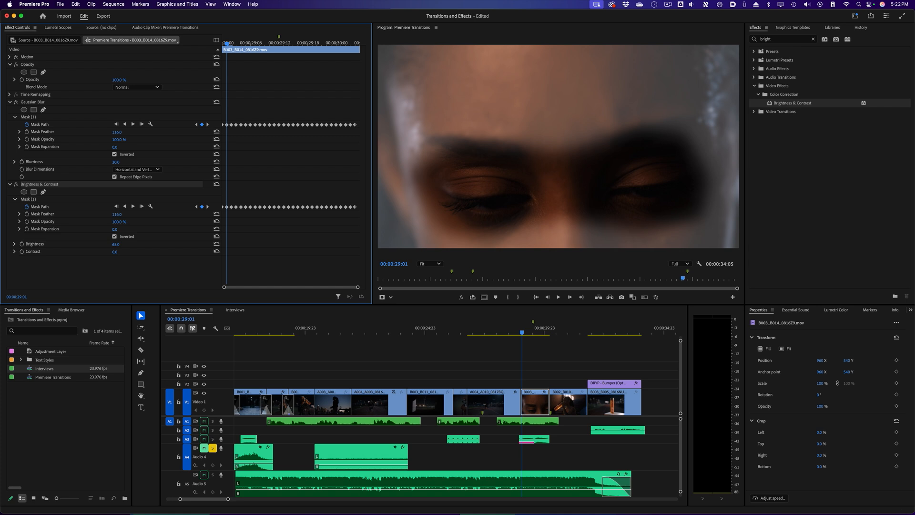
click(114, 237)
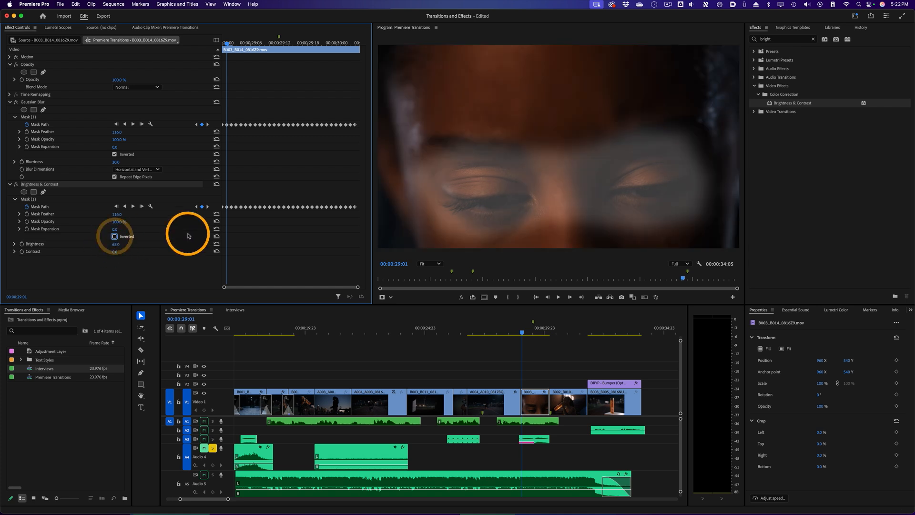
click(116, 244)
text(20)
key(Return)
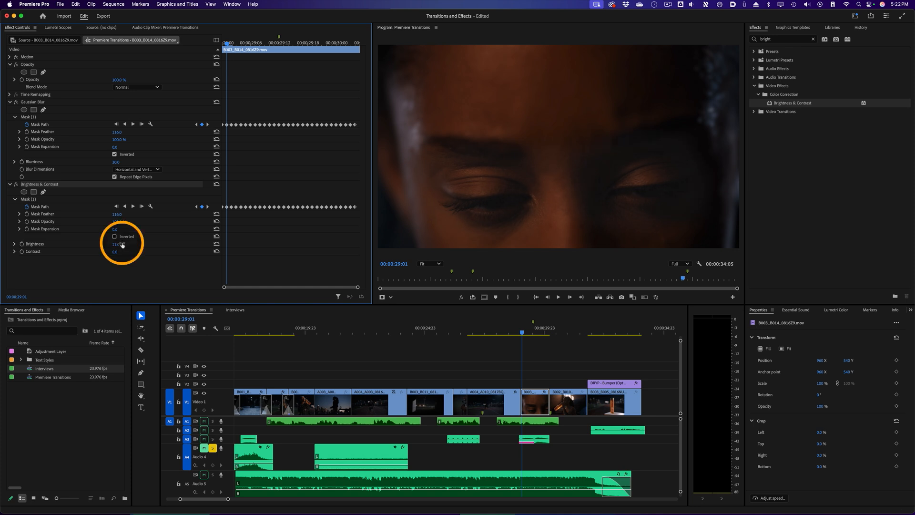
key(space)
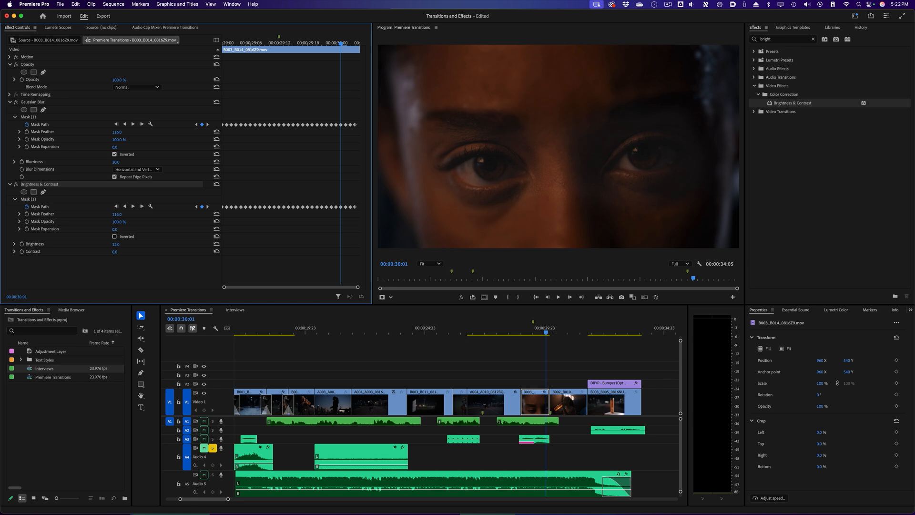
drag(116, 244, 108, 244)
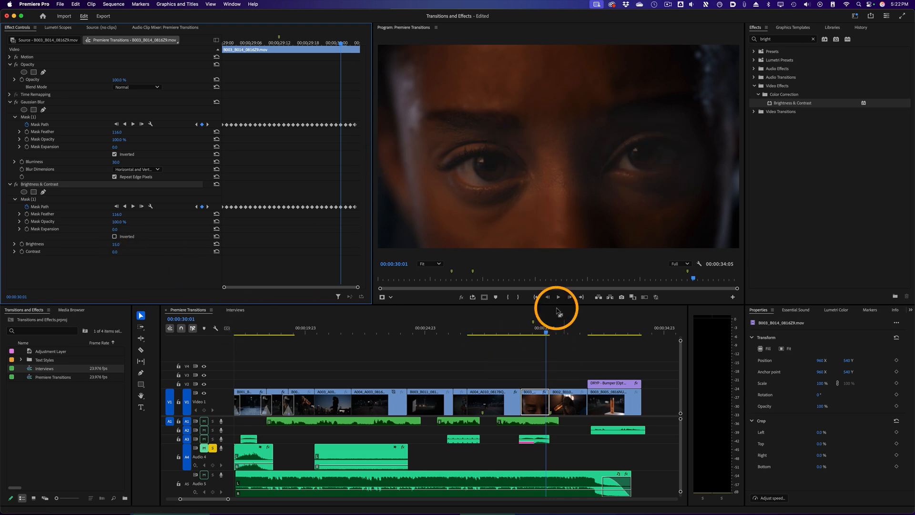
Step: Play the B003_B014 close-up from its start to check the blurred surroundings and brightened eyes
click(523, 331)
key(space)
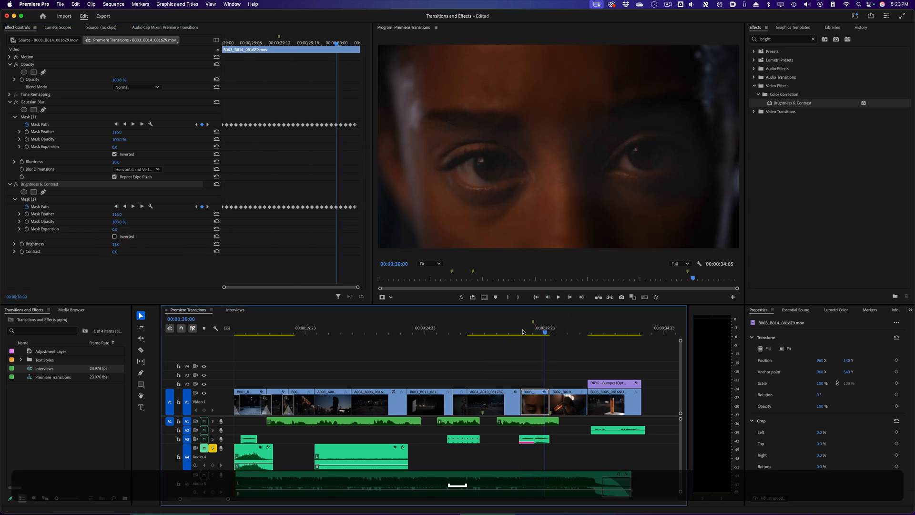
key(space)
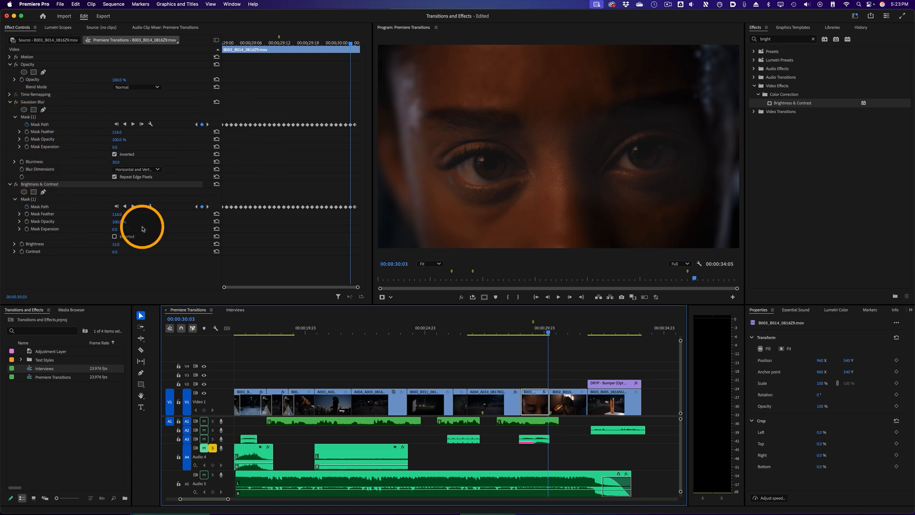
mouse_move(534, 332)
mouse_down()
mouse_move(524, 331)
mouse_move(539, 331)
mouse_up()
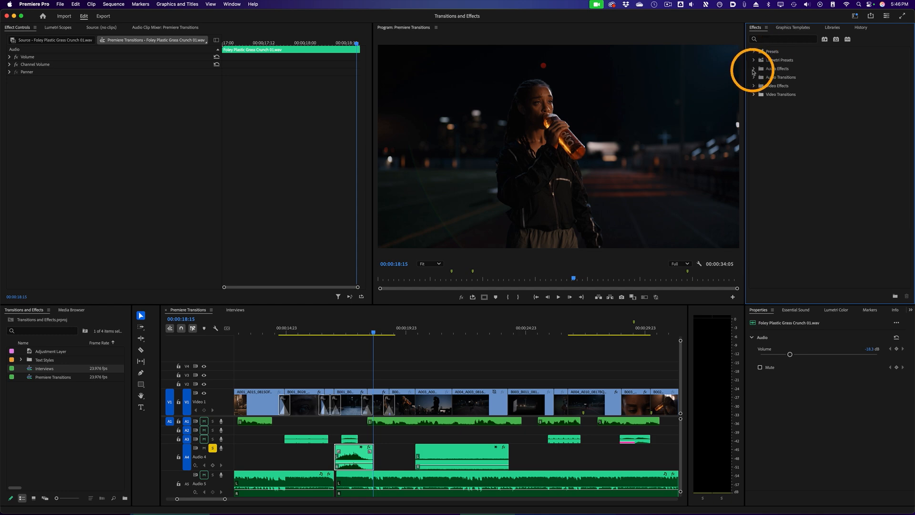
Step: Expand the Audio Effects group, select the Foley Plastic Grass Crunch 01.wav clip on Audio 4, and play it without reverb
click(753, 68)
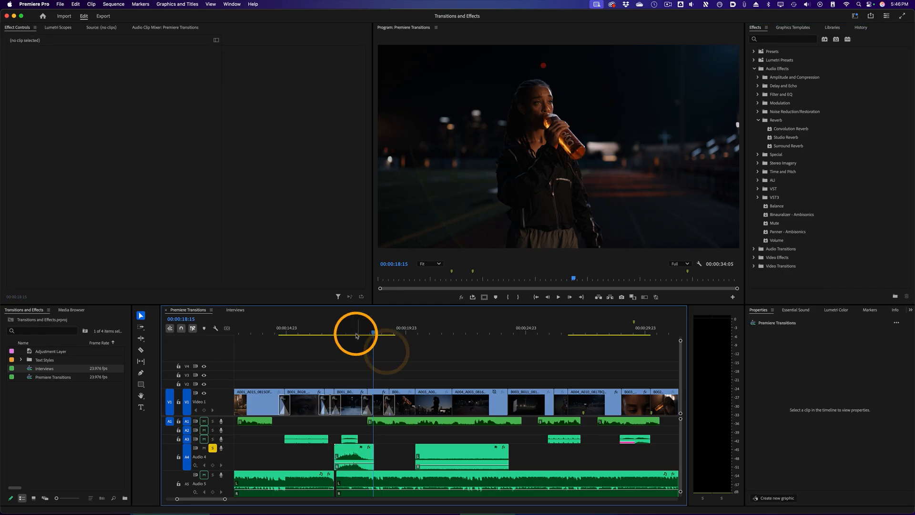
click(352, 330)
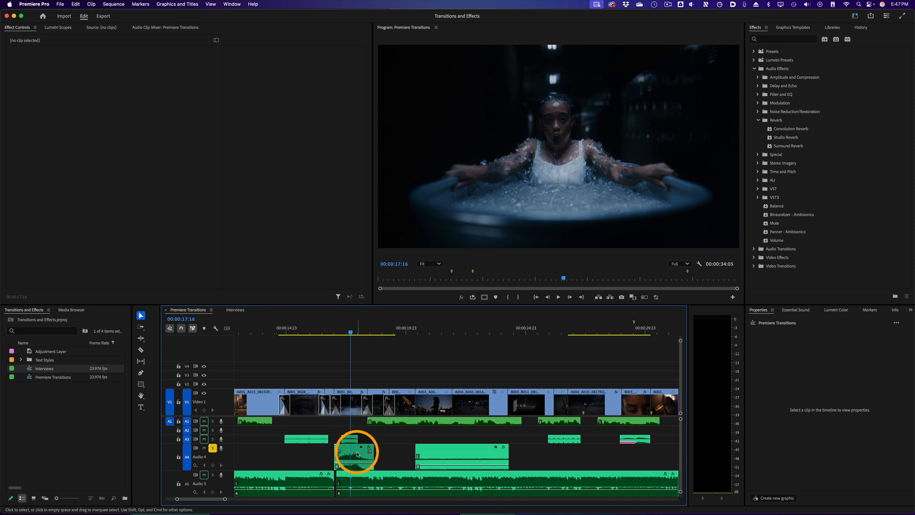
click(355, 453)
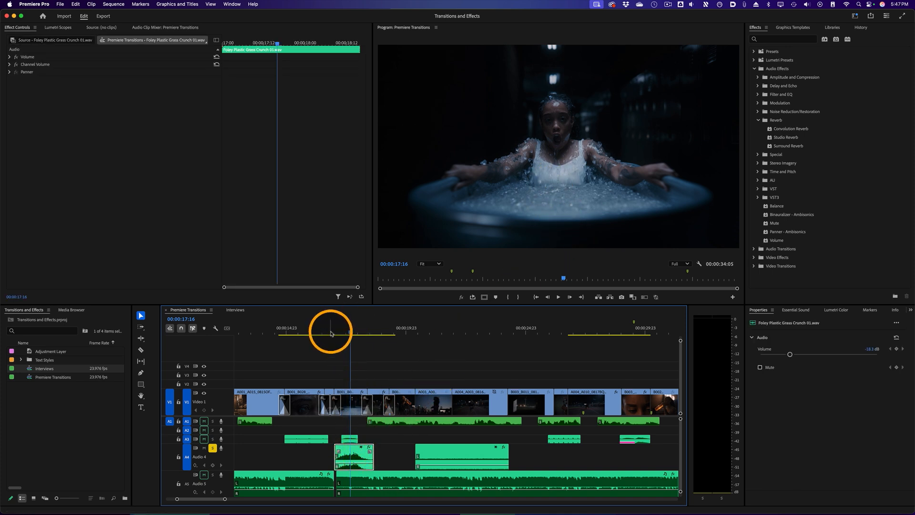
key(space)
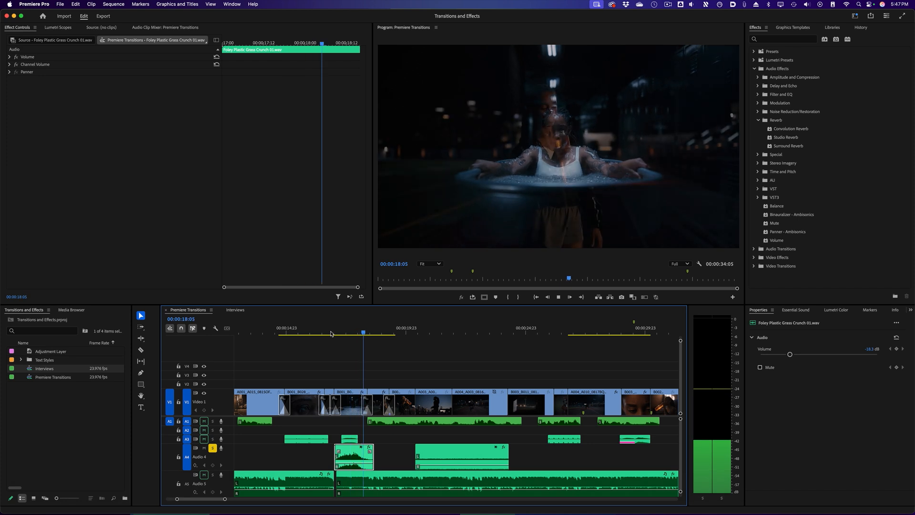
click(355, 328)
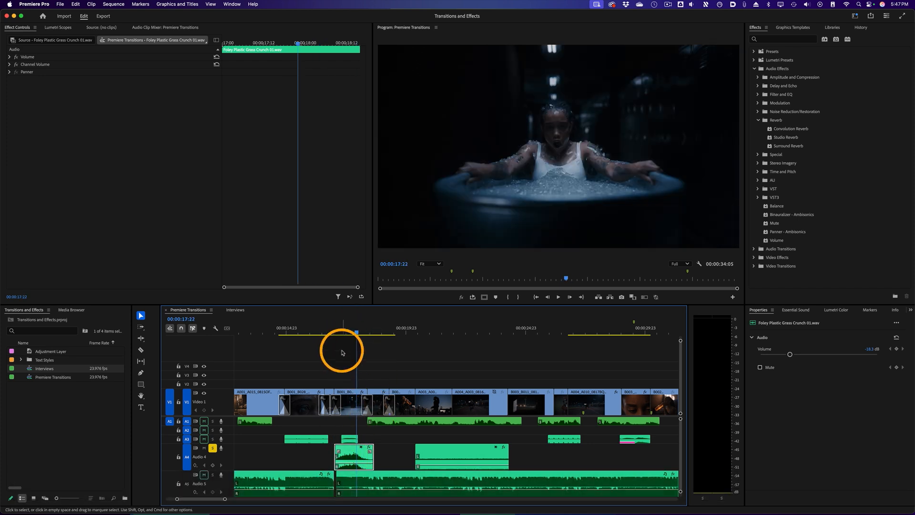
drag(341, 333, 348, 332)
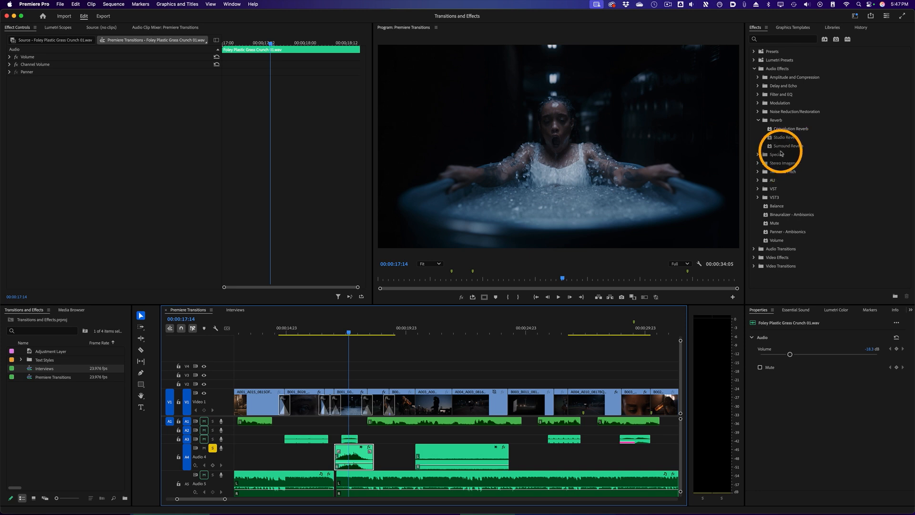
Step: Apply Convolution Reverb to the Foley Plastic Grass Crunch 01.wav clip, review its individual parameters, and open its custom setup
click(798, 130)
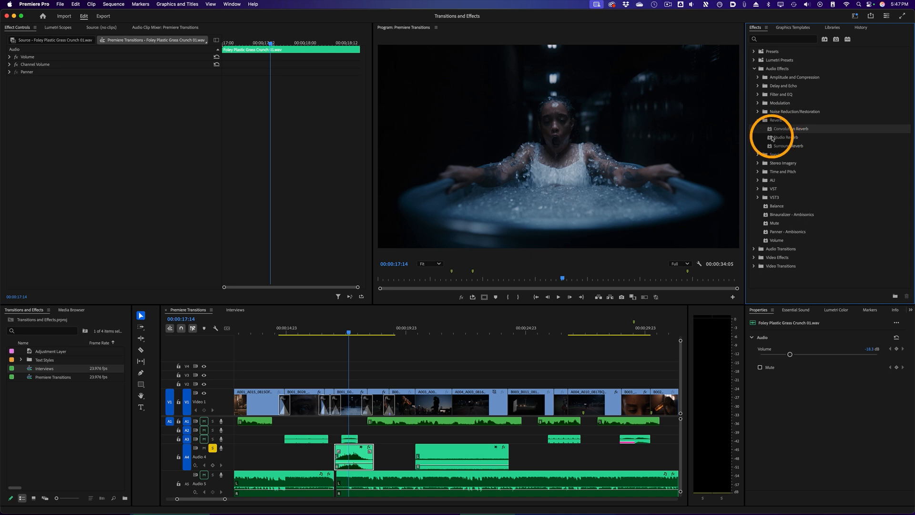
drag(771, 131, 705, 166)
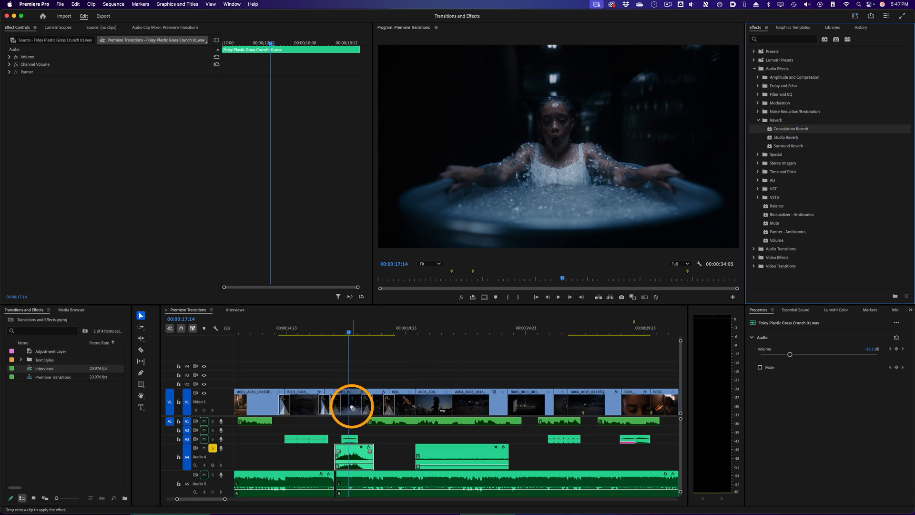
drag(351, 408, 112, 170)
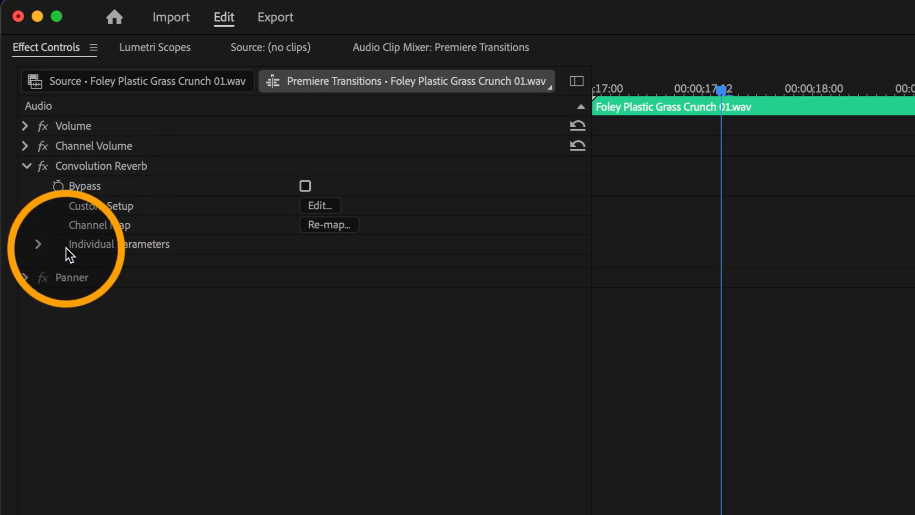
click(38, 244)
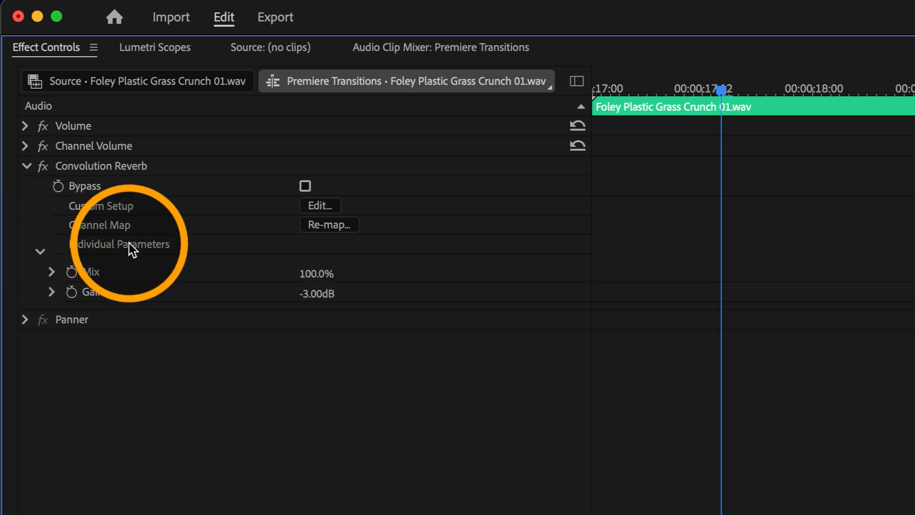
click(40, 252)
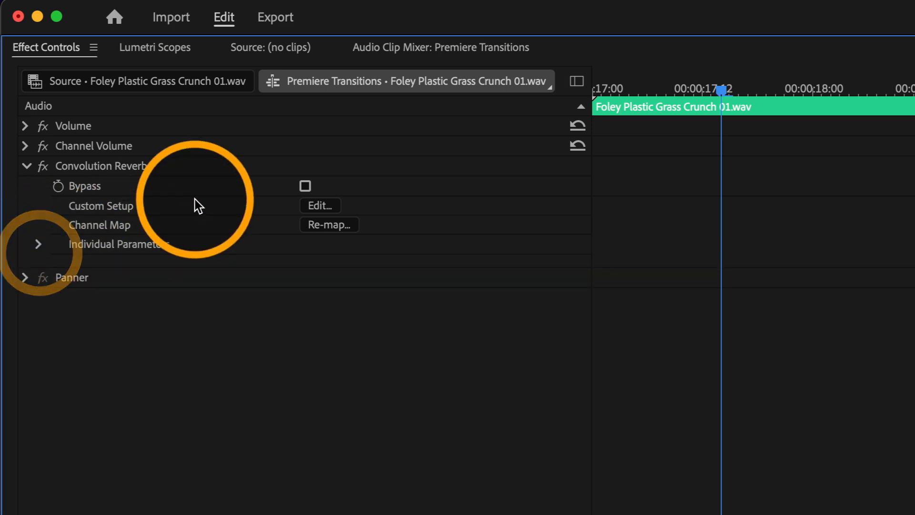
click(321, 206)
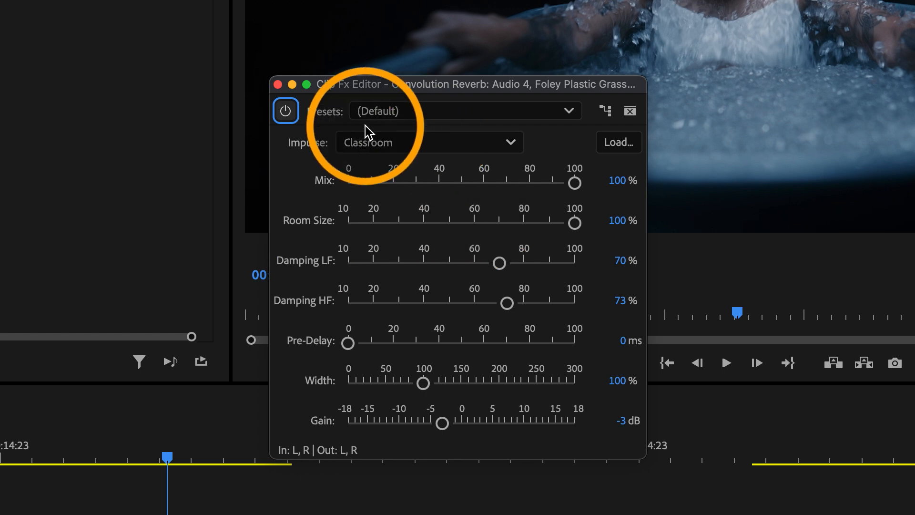
Step: Try the Judge's Chamber reverb preset with the Locker Room impulse and play the foley clip to hear it
click(440, 114)
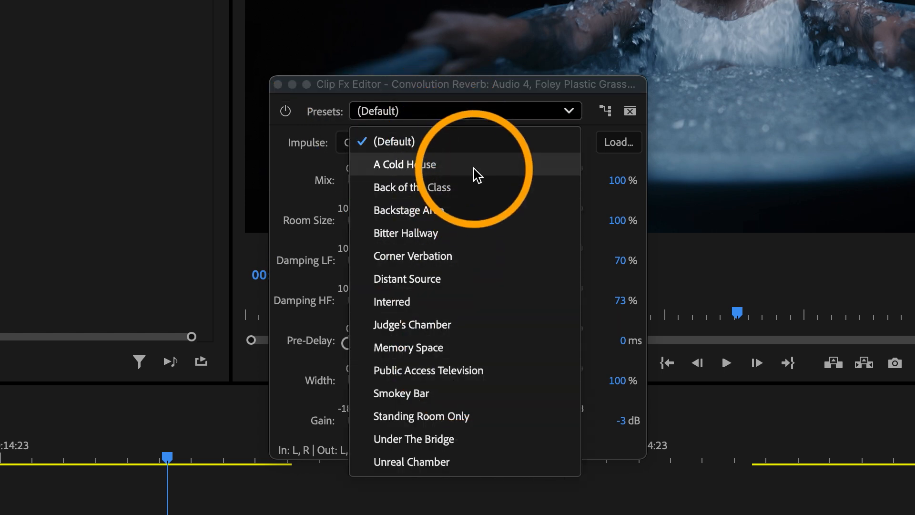
click(457, 320)
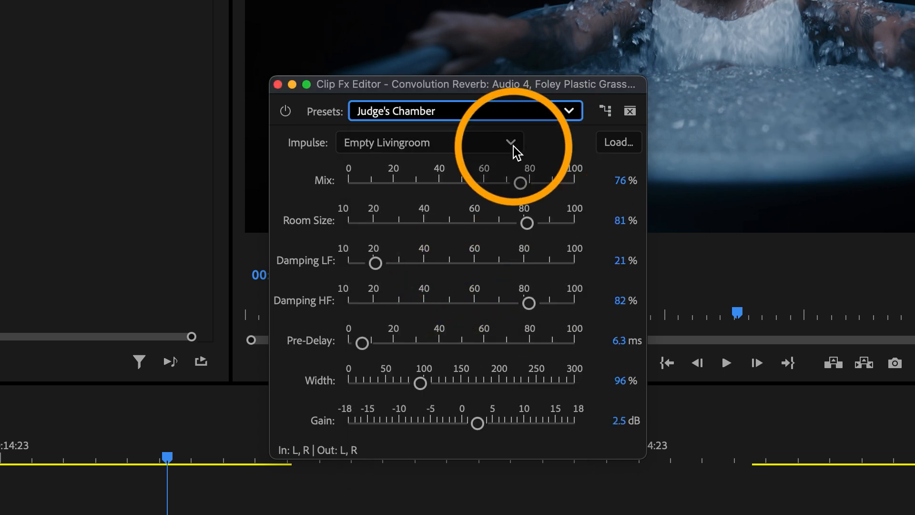
click(460, 145)
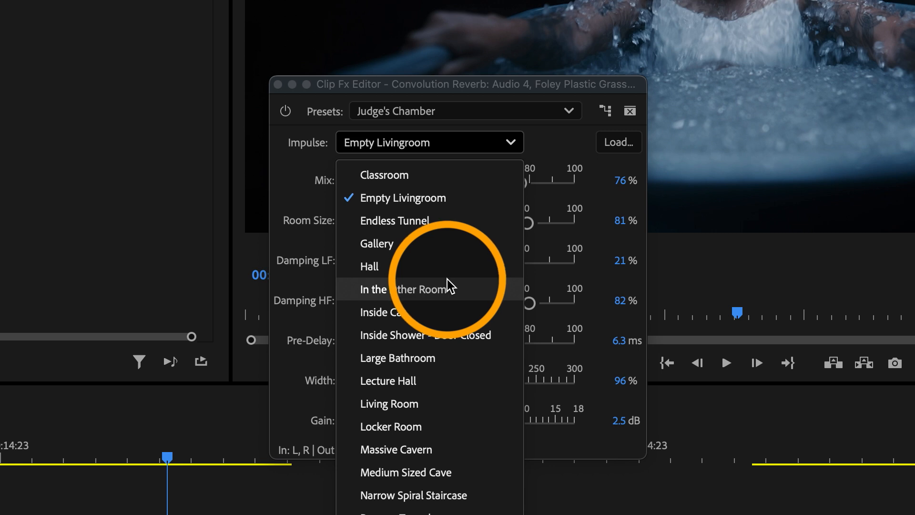
click(437, 427)
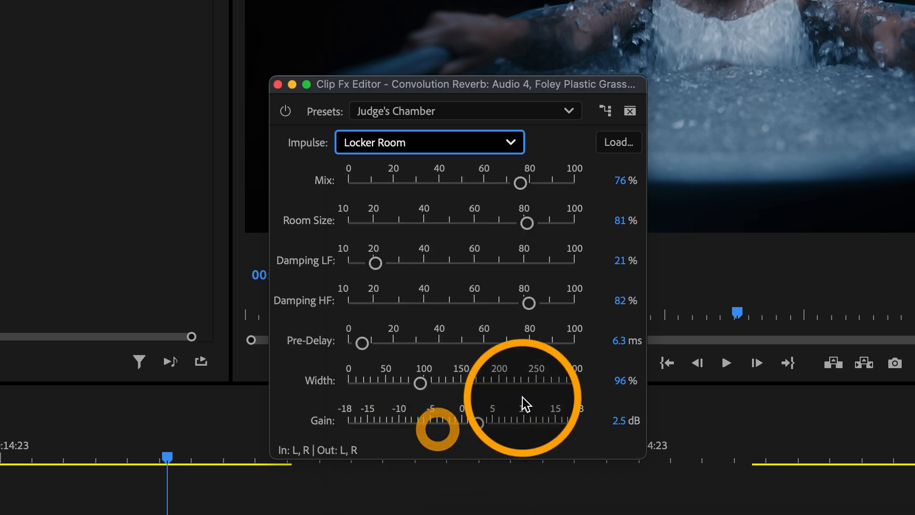
click(117, 458)
key(space)
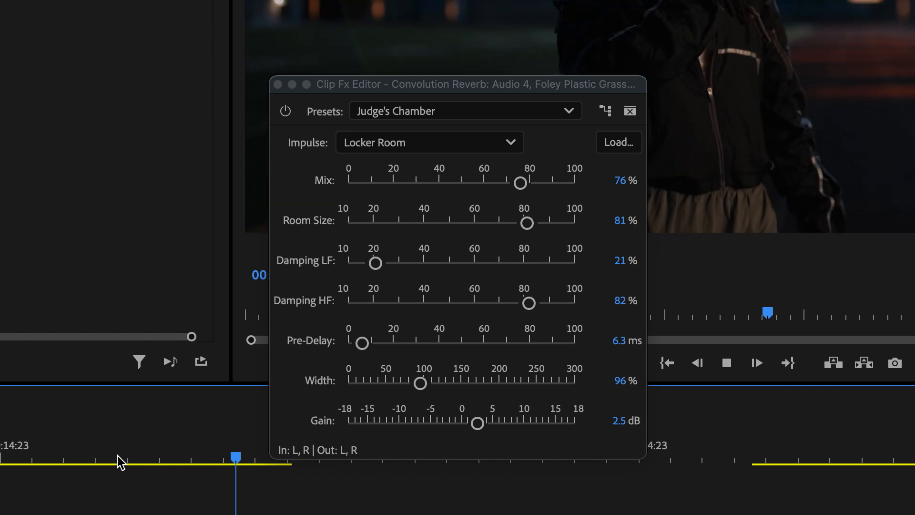
click(305, 376)
click(158, 459)
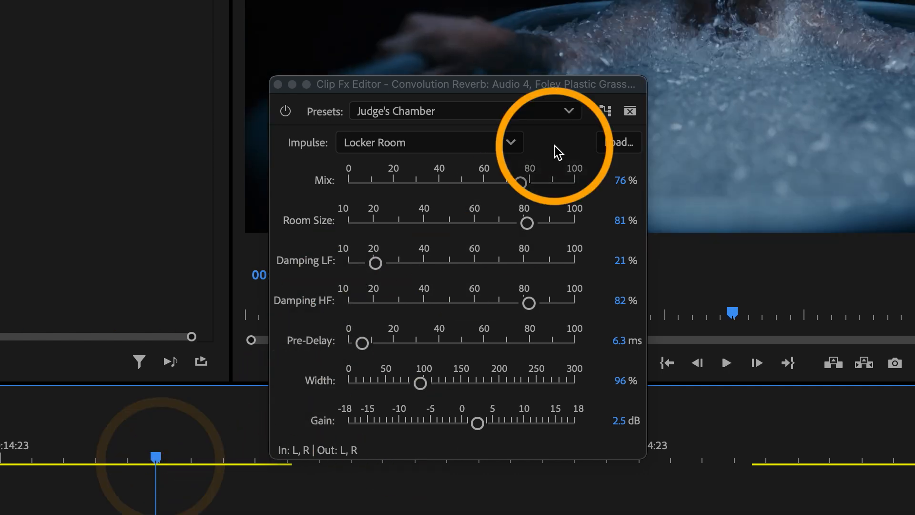
Step: Return the Convolution Reverb to the (Default) preset and play the foley clip with it
click(462, 114)
click(456, 141)
click(113, 460)
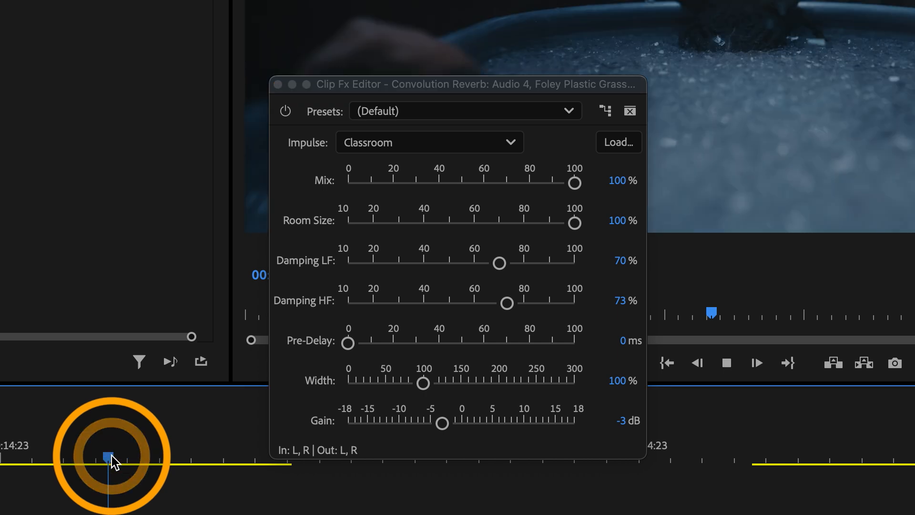
key(space)
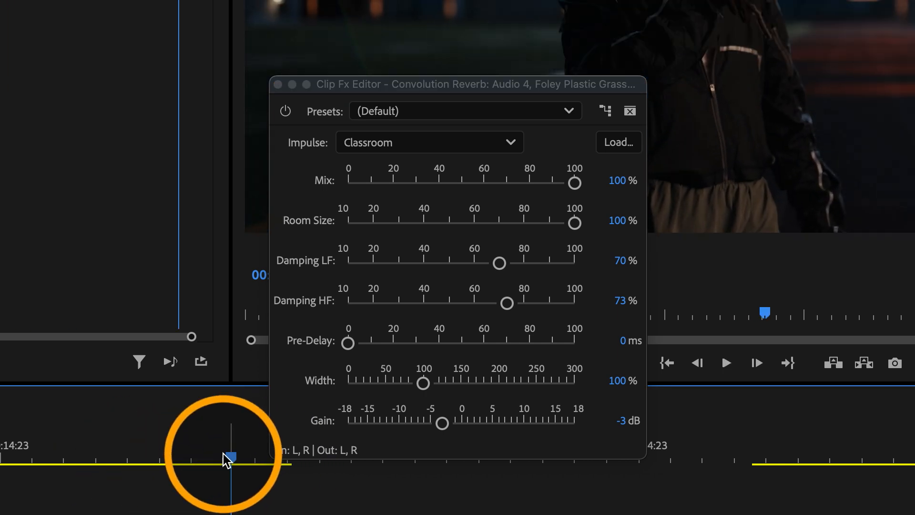
drag(192, 460, 213, 463)
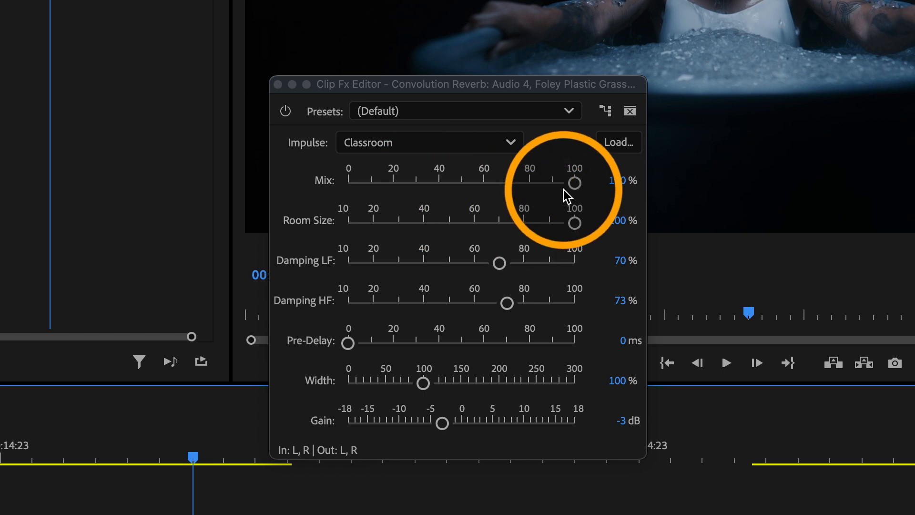
Step: Set the Convolution Reverb's Room Size to 81% and its Pre-Delay to 7.3 ms
click(578, 223)
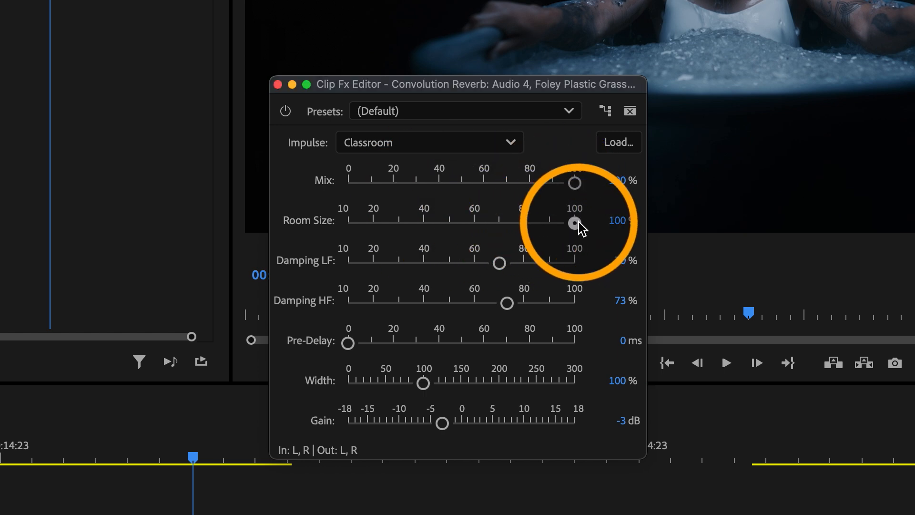
drag(578, 223, 529, 227)
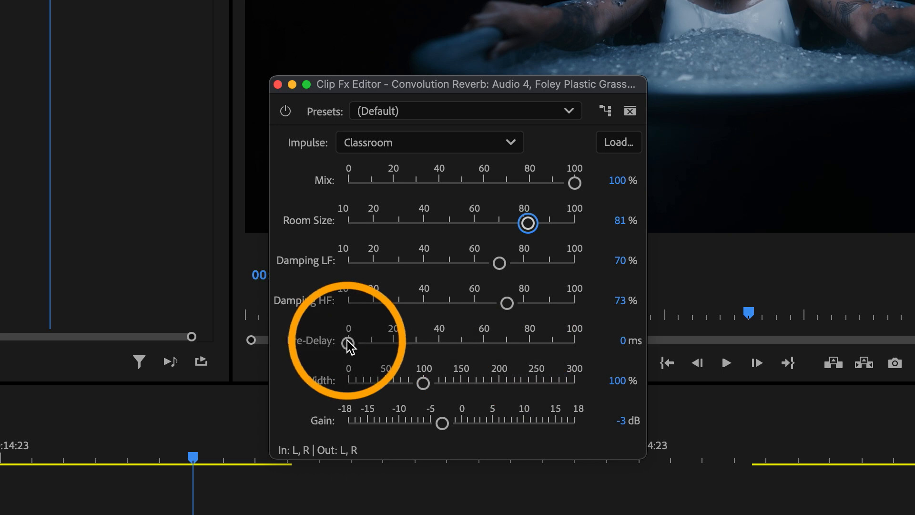
drag(348, 343, 366, 346)
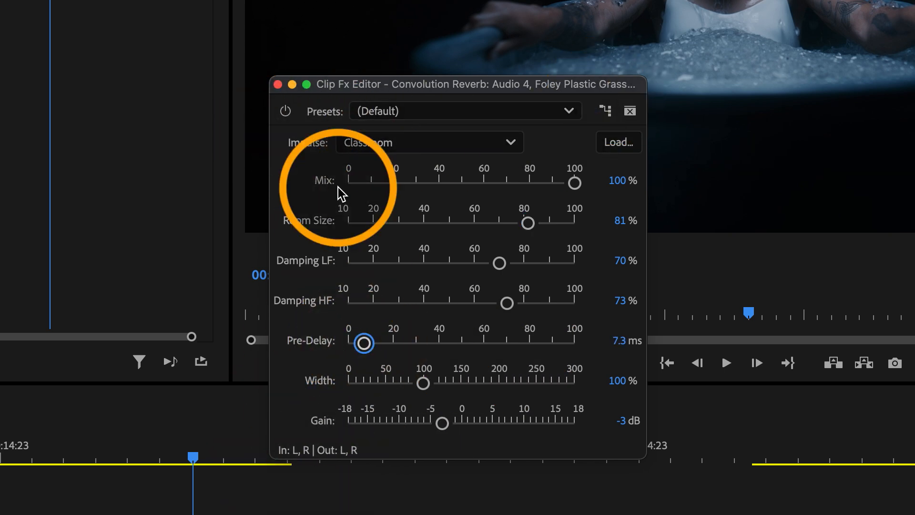
Step: Compare the foley clip's sound by playing it with the Convolution Reverb switched off and again with it switched on
click(287, 111)
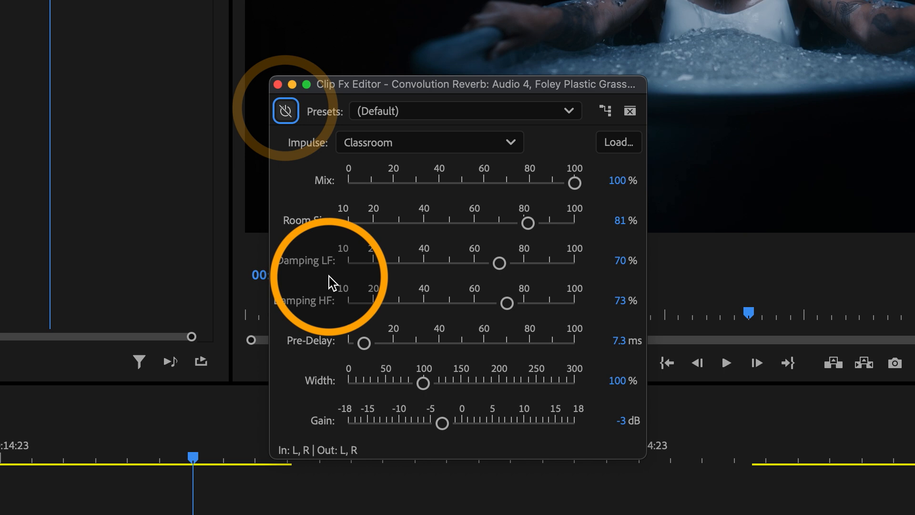
click(123, 460)
key(space)
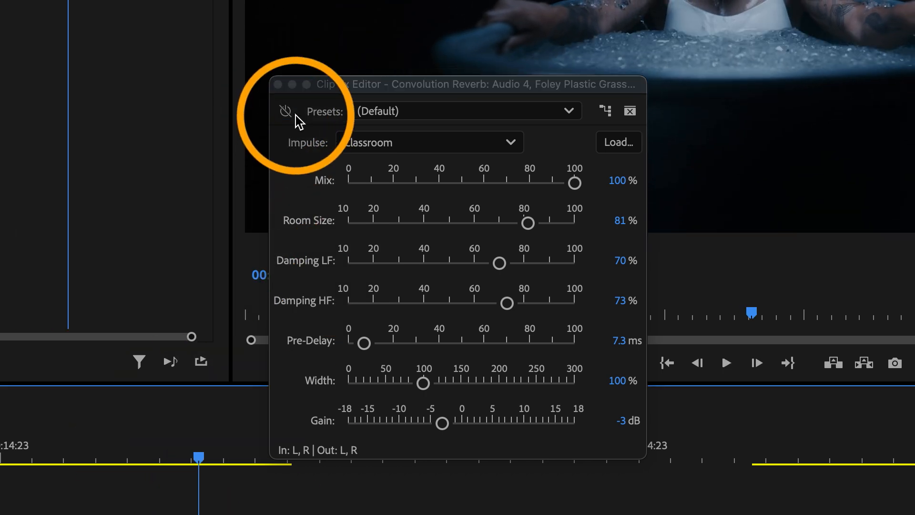
click(288, 111)
click(113, 450)
key(space)
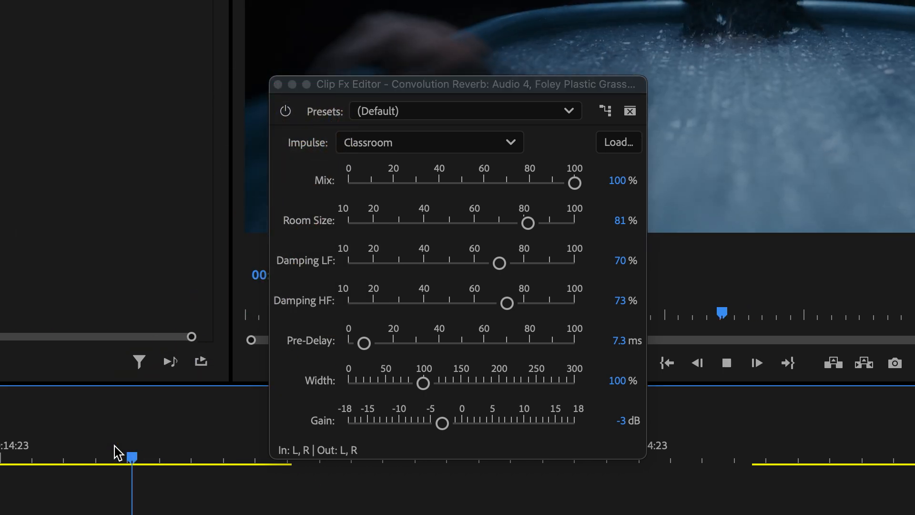
Step: Close the Convolution Reverb editor and open the Audio Track Mixer with its effects and sends section expanded
key(space)
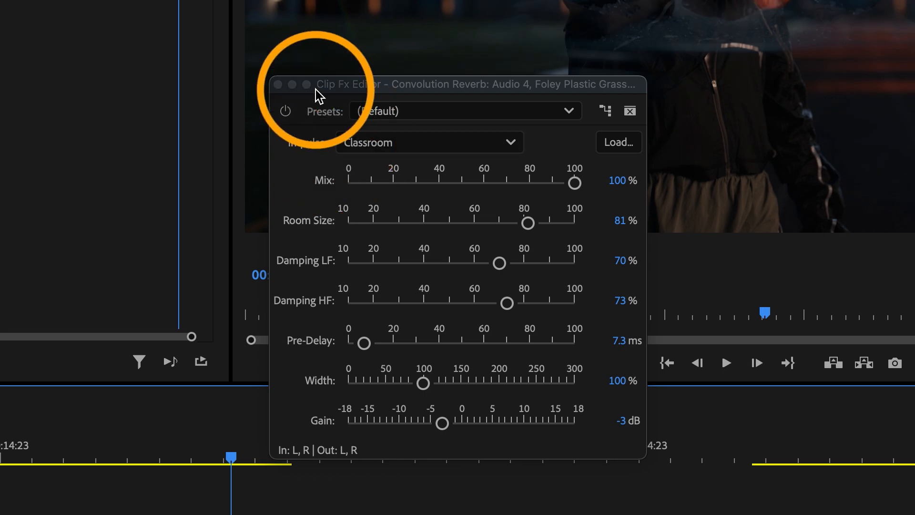
click(278, 85)
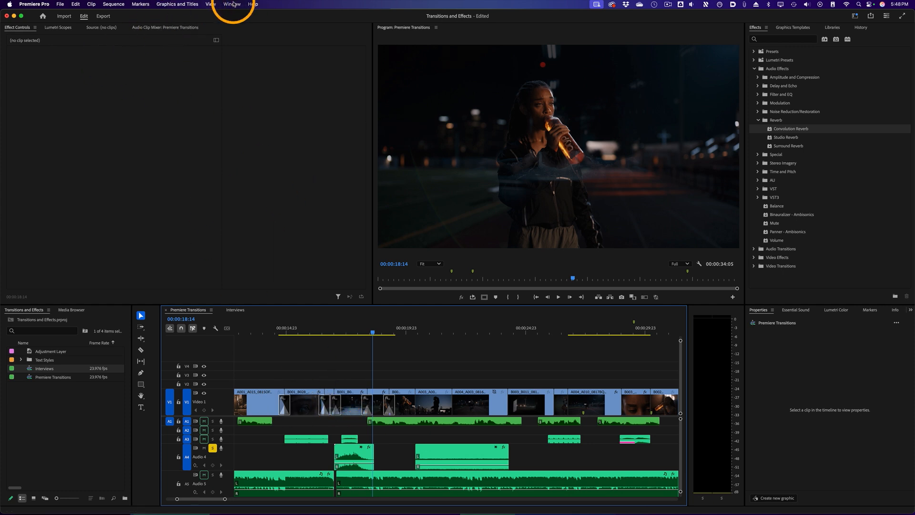
click(232, 4)
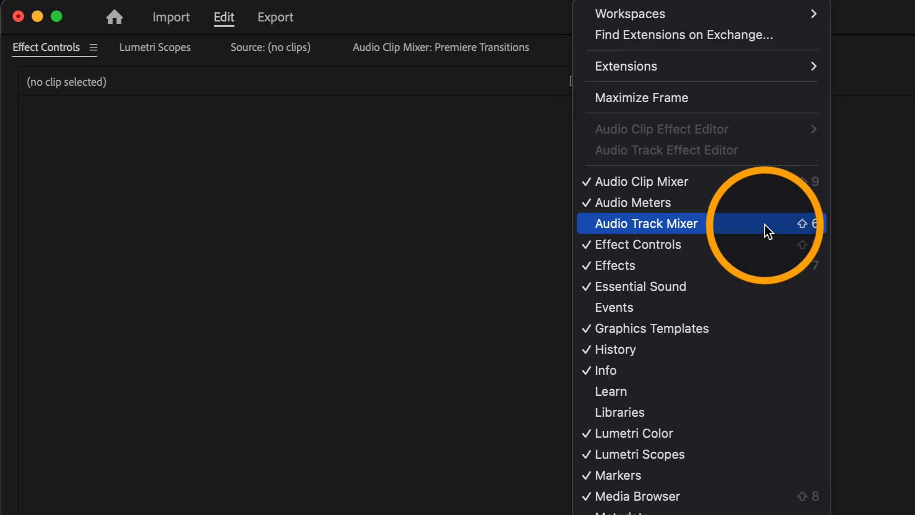
click(769, 232)
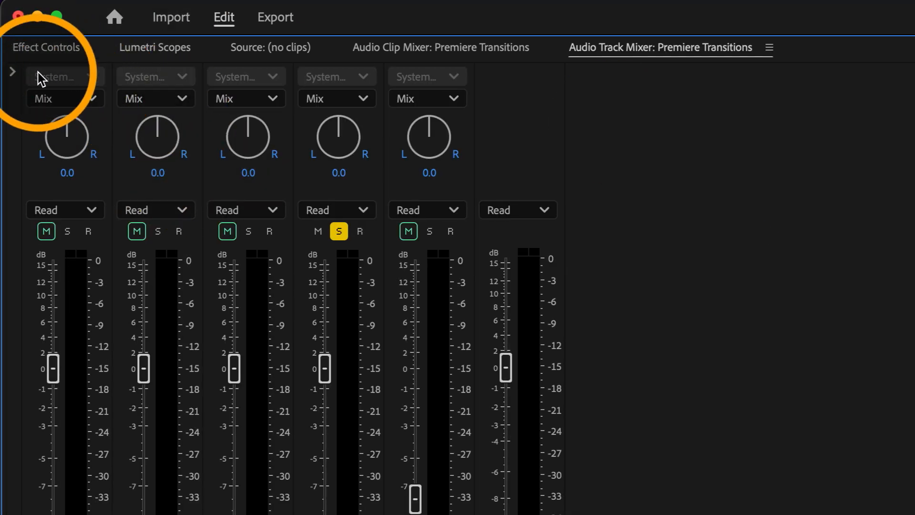
click(13, 74)
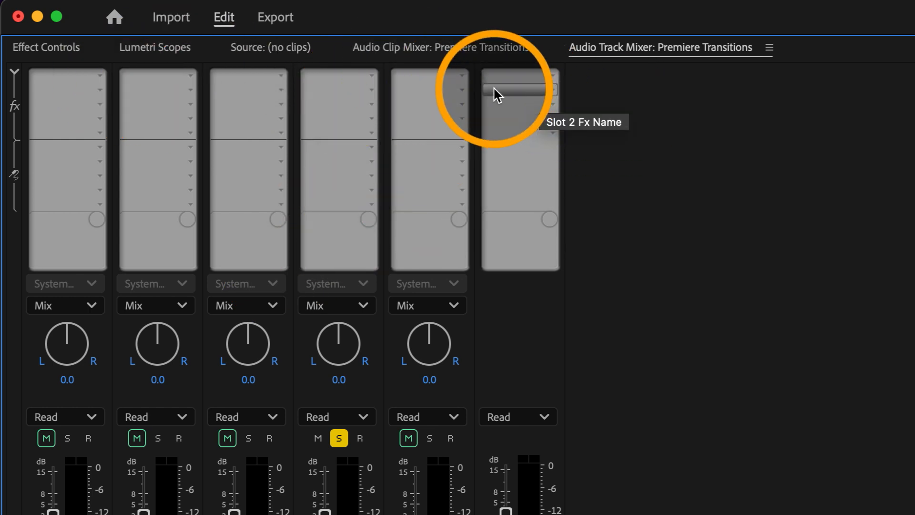
Step: Examine the audio effect categories, including AU and VST plug-ins, offered for the fifth track's first effect slot
click(463, 76)
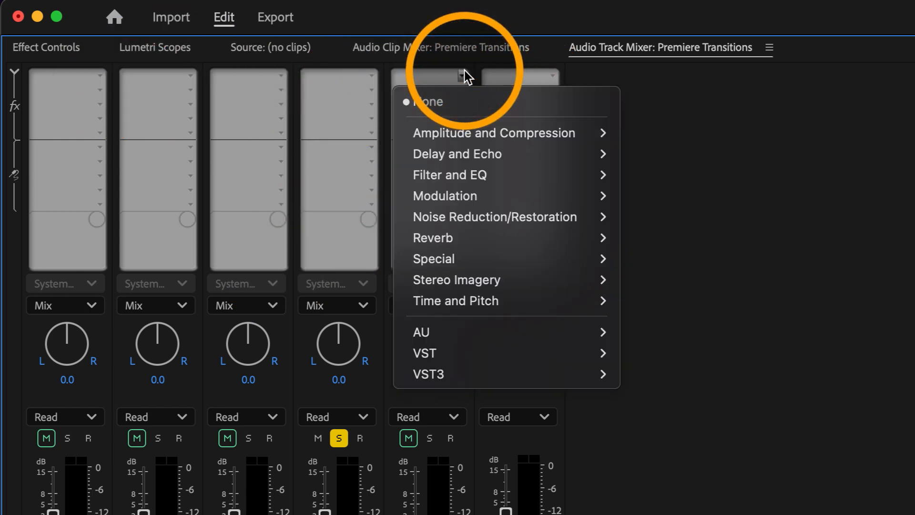
mouse_move(482, 149)
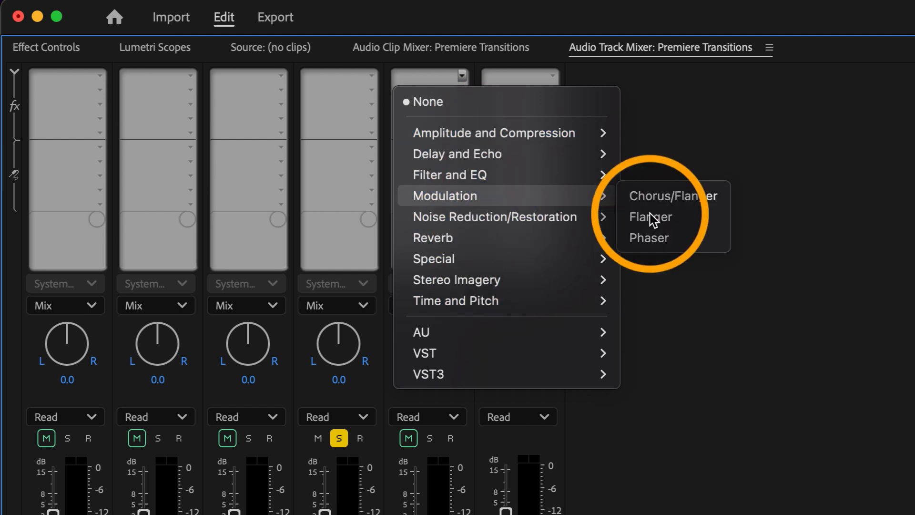
mouse_move(499, 341)
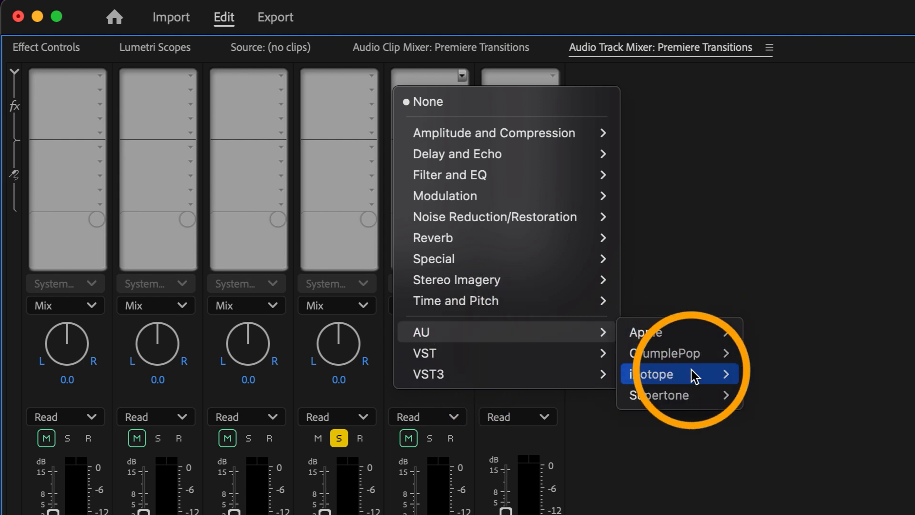
mouse_move(691, 397)
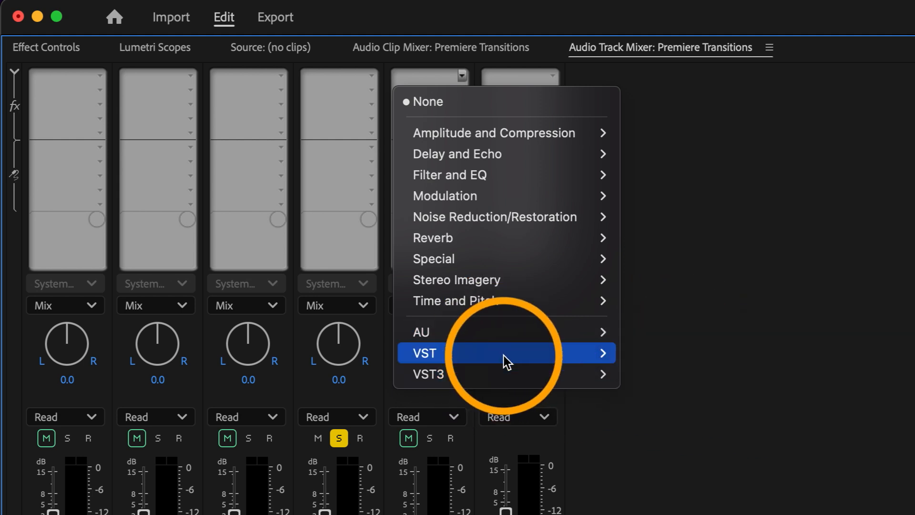
click(348, 206)
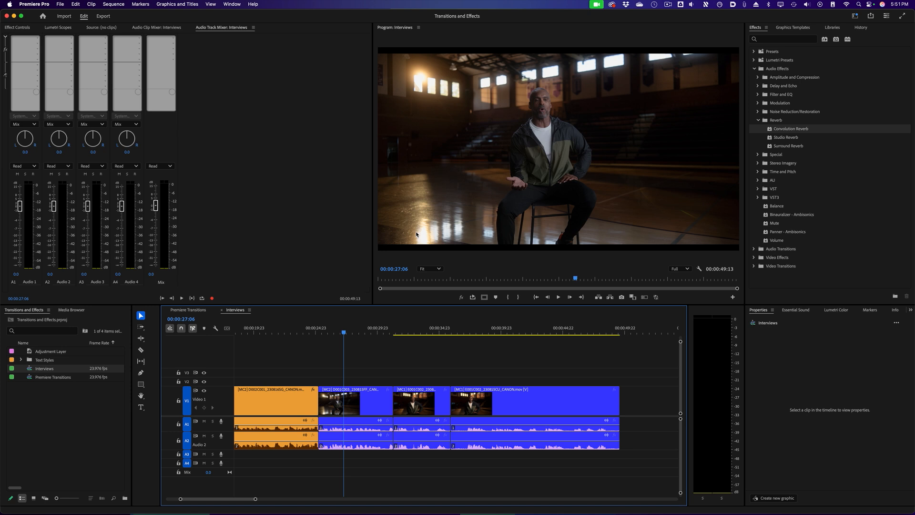
Step: Set the Scale of the last clip in the Interviews sequence to 108% and expand its Motion settings in Effect Controls
drag(455, 334, 562, 364)
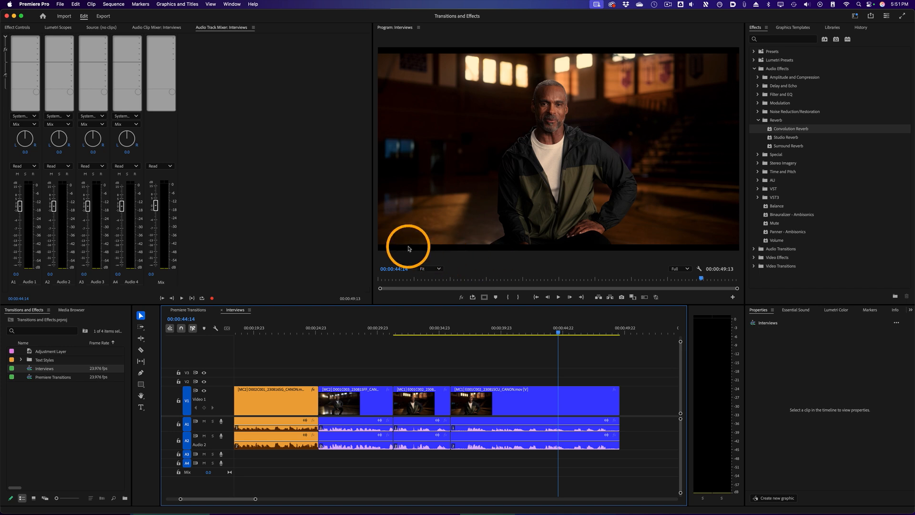
click(512, 397)
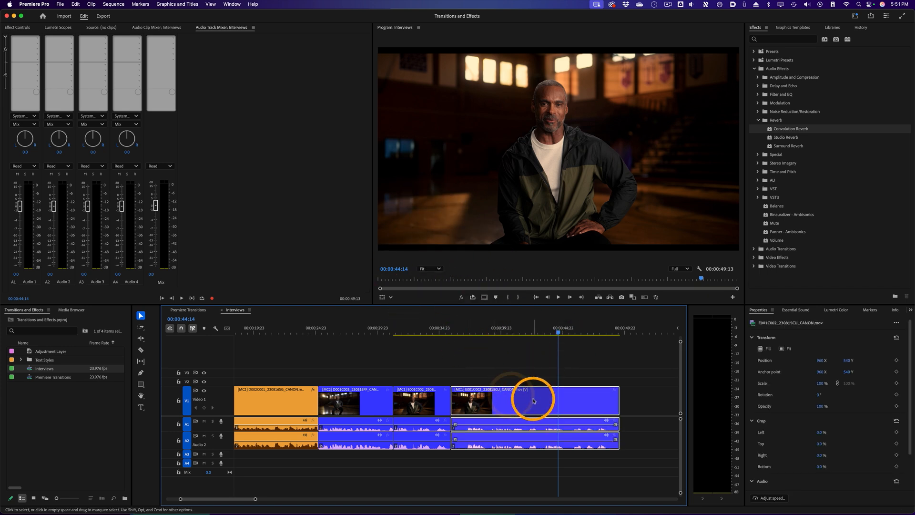
right_click(529, 395)
click(595, 410)
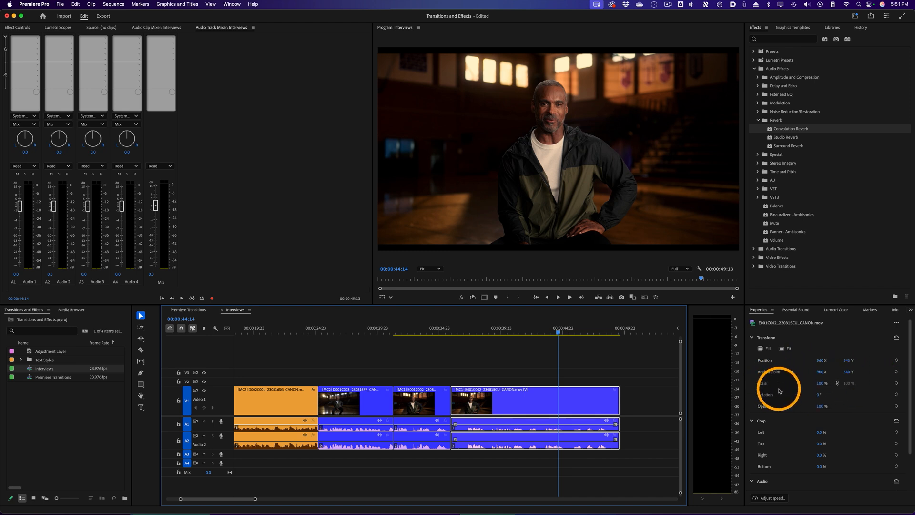
click(821, 384)
text(108)
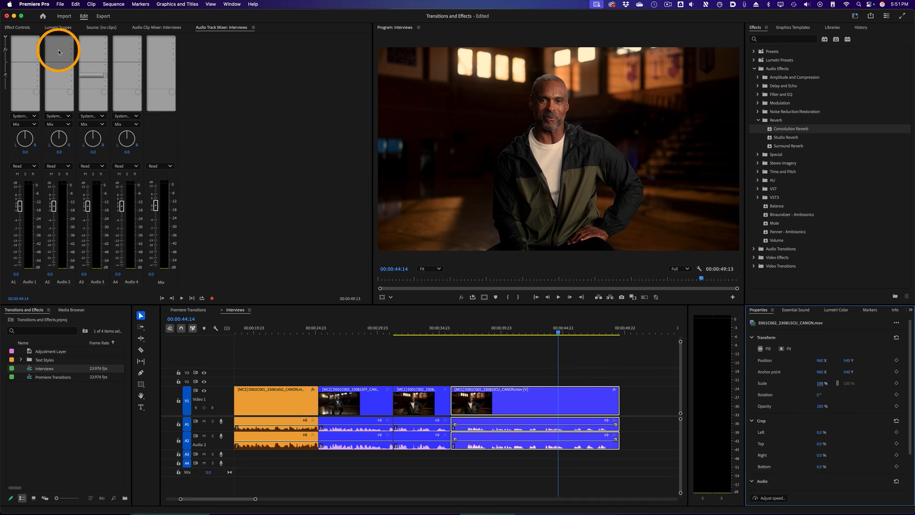
click(17, 28)
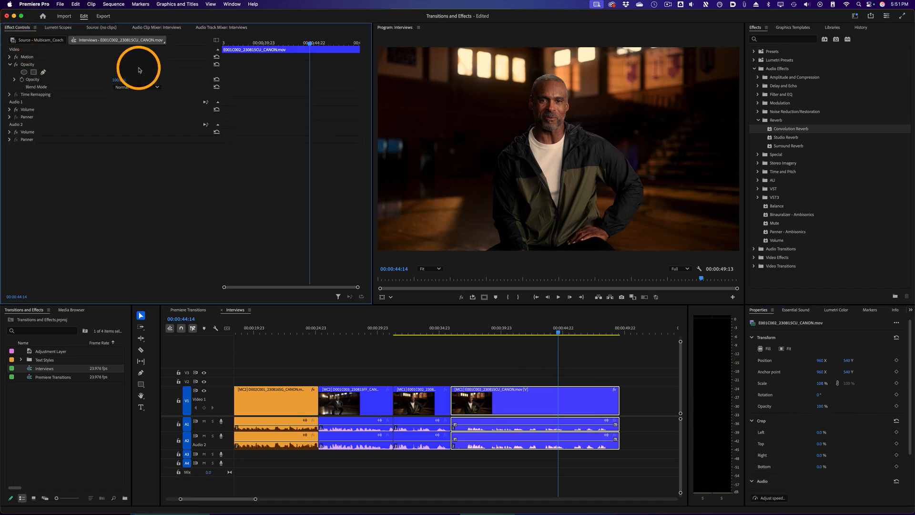
click(10, 58)
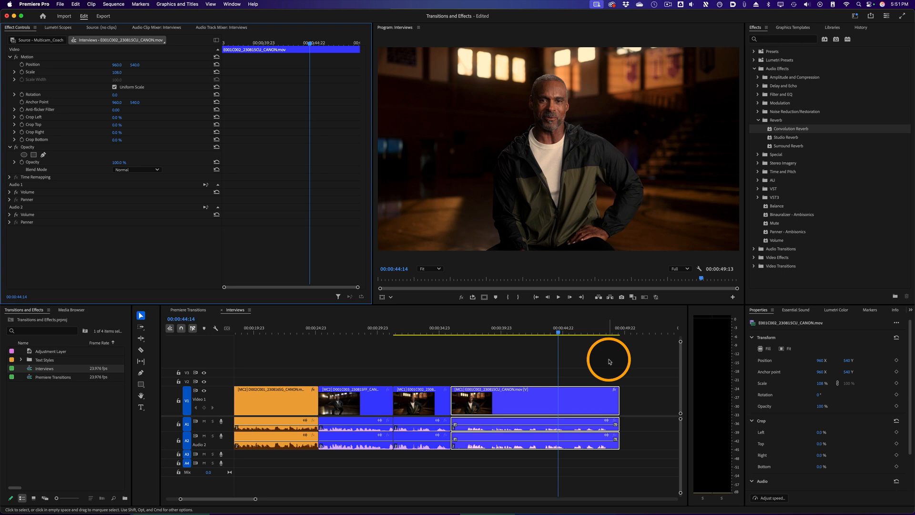
Step: Set the Scale of the three interview clips before the last one to 108% in a single change
click(295, 329)
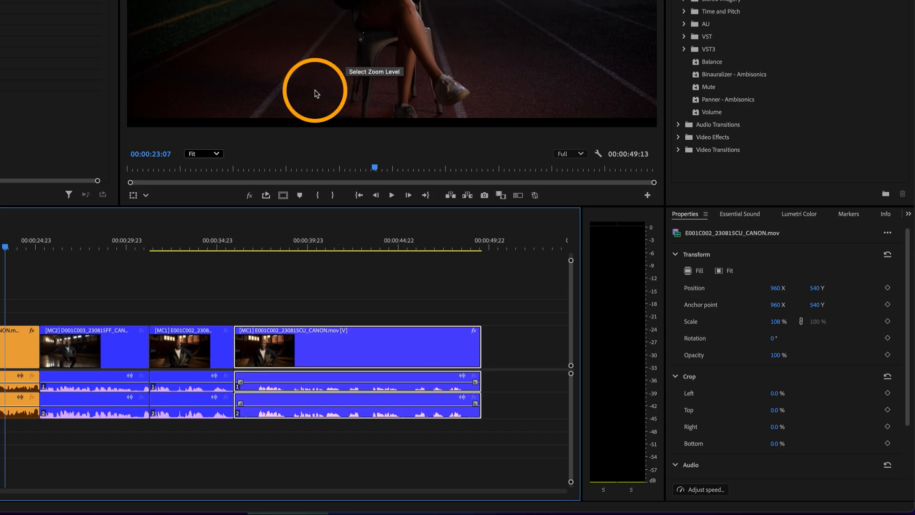
drag(69, 245, 155, 247)
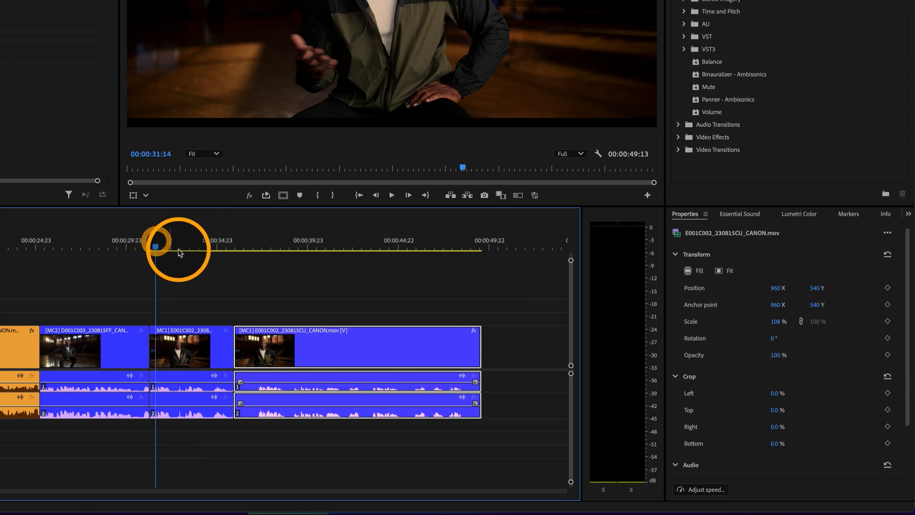
drag(1, 280, 198, 442)
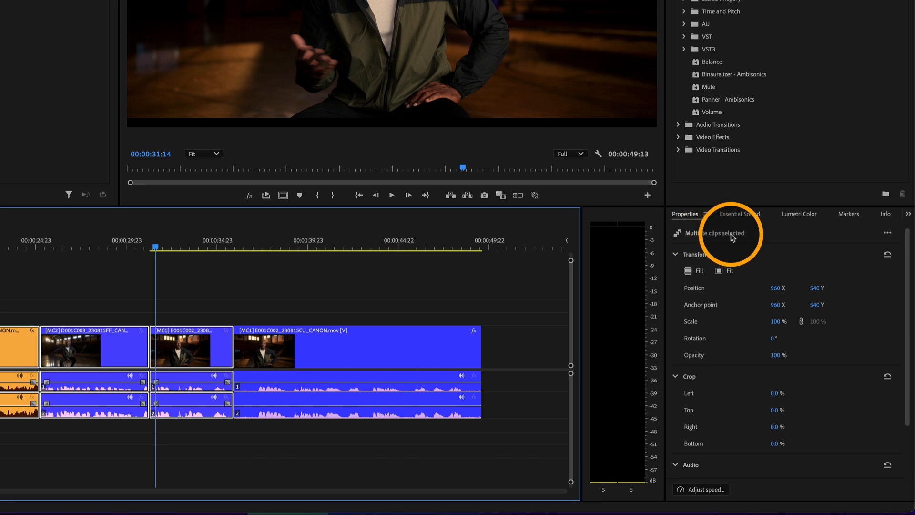
click(775, 322)
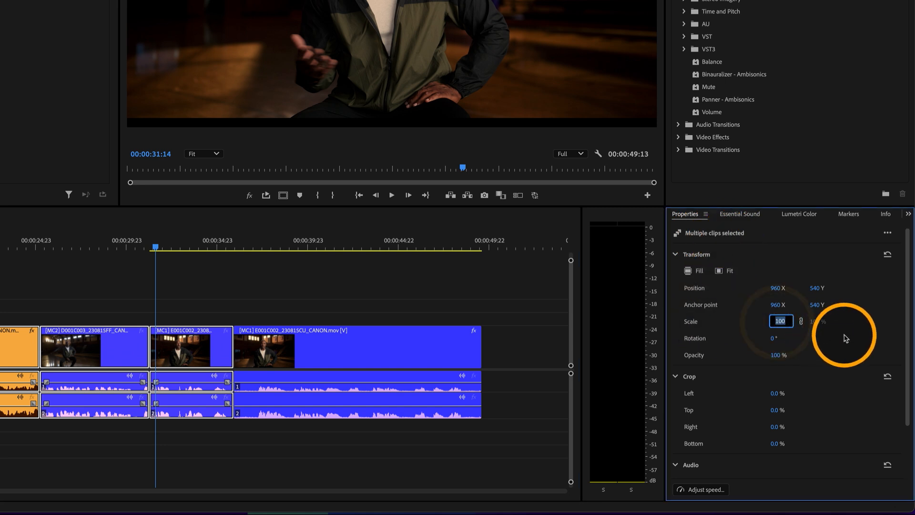
text(108)
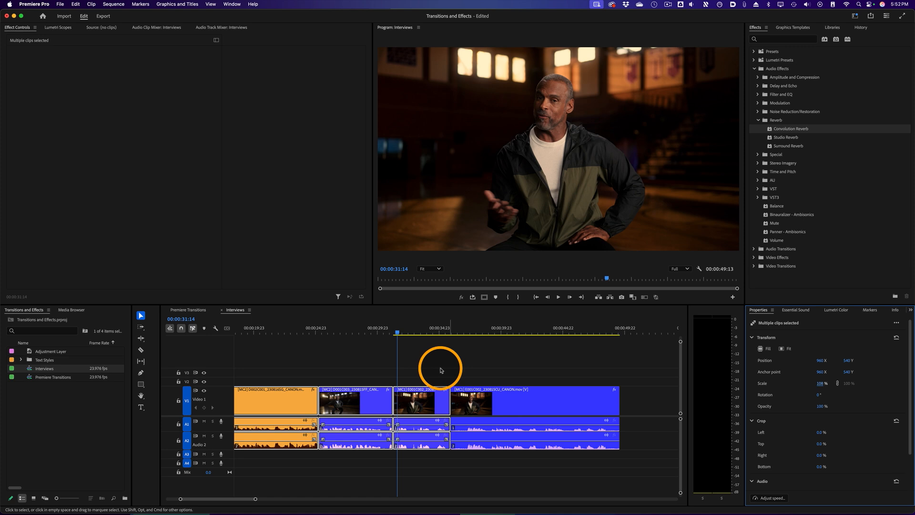
click(213, 283)
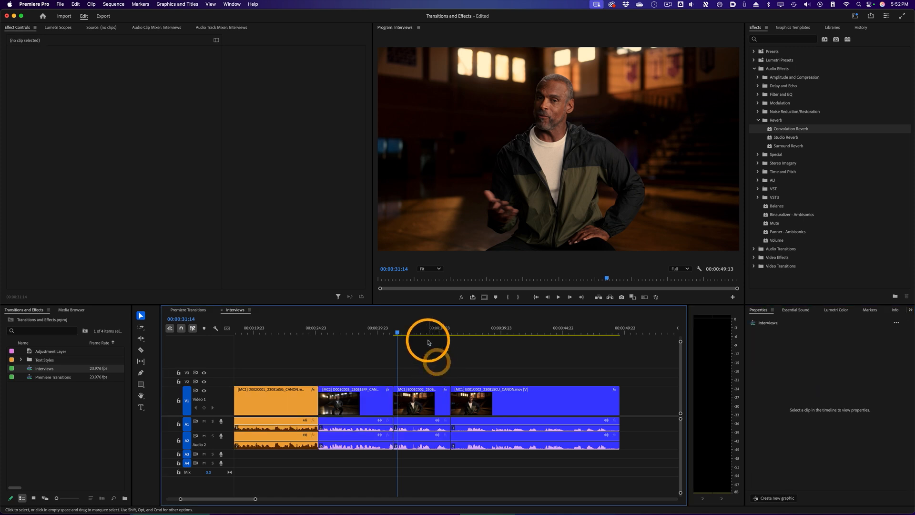
Step: Check the framing of the three rescaled interview clips by moving through them and selecting them together again
click(376, 331)
click(292, 332)
click(393, 344)
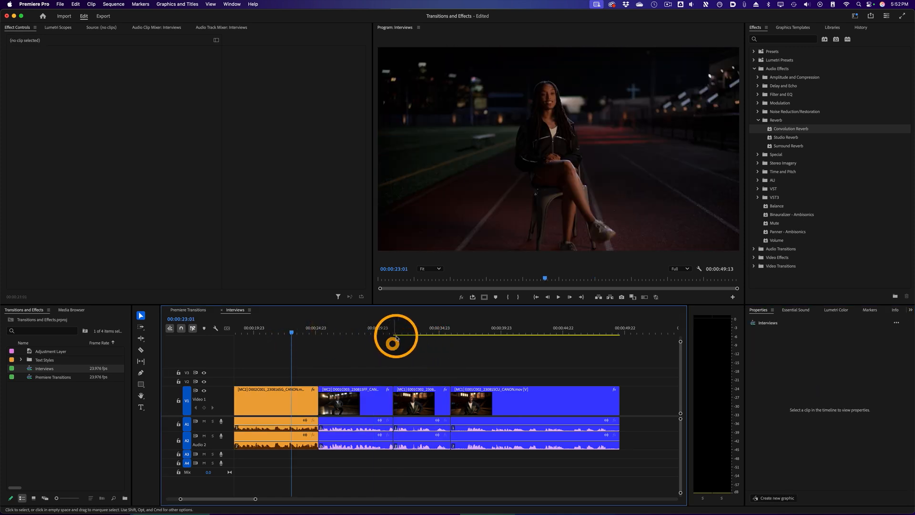
click(412, 330)
click(380, 331)
click(348, 388)
drag(287, 351, 415, 461)
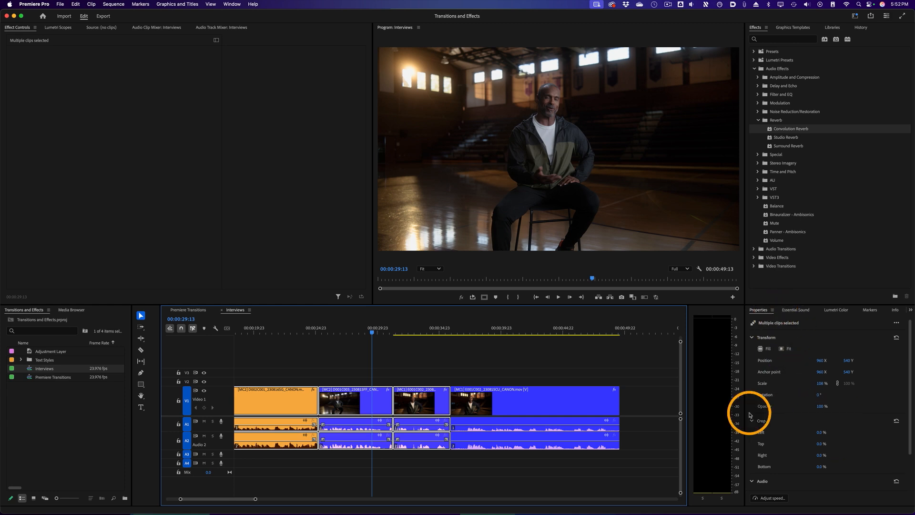
click(453, 355)
Step: Try a 50% left crop on the three blue interview clips together, check it on the last clip, and undo it
click(431, 330)
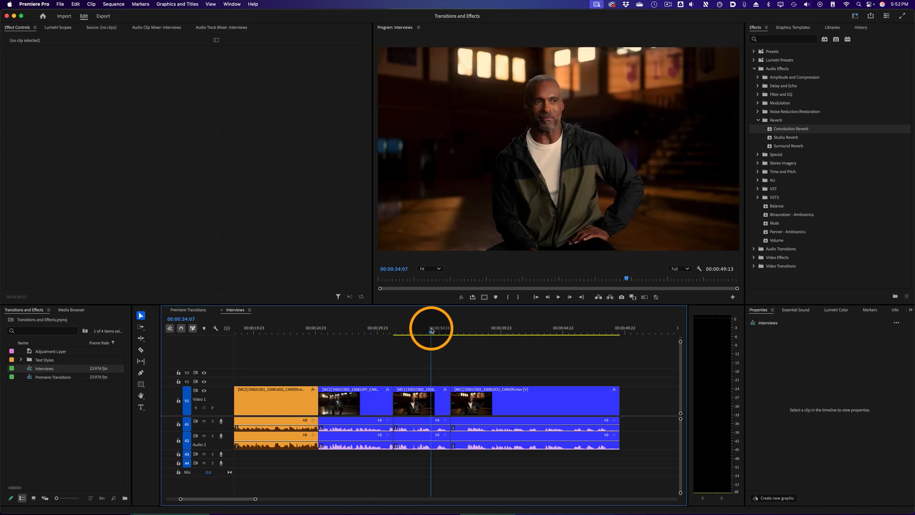
drag(431, 330, 418, 331)
drag(374, 366, 525, 450)
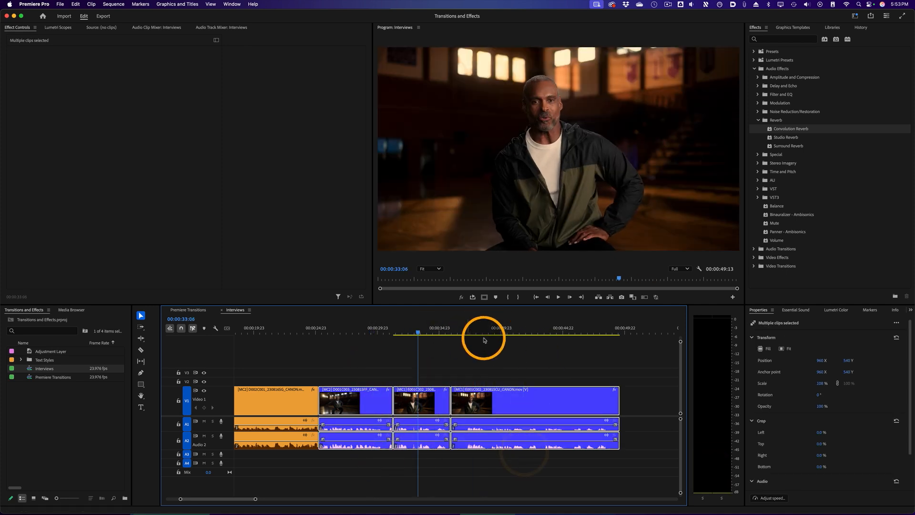
click(822, 432)
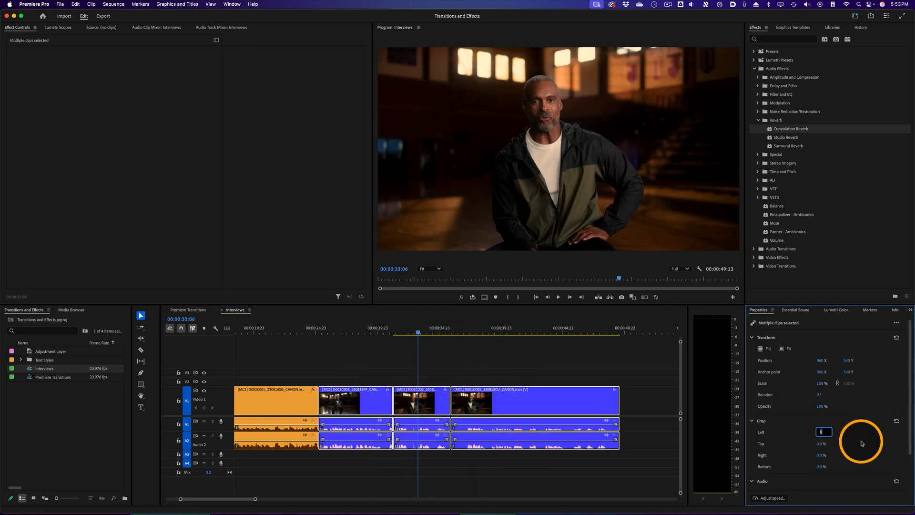
text(50)
key(Return)
click(577, 374)
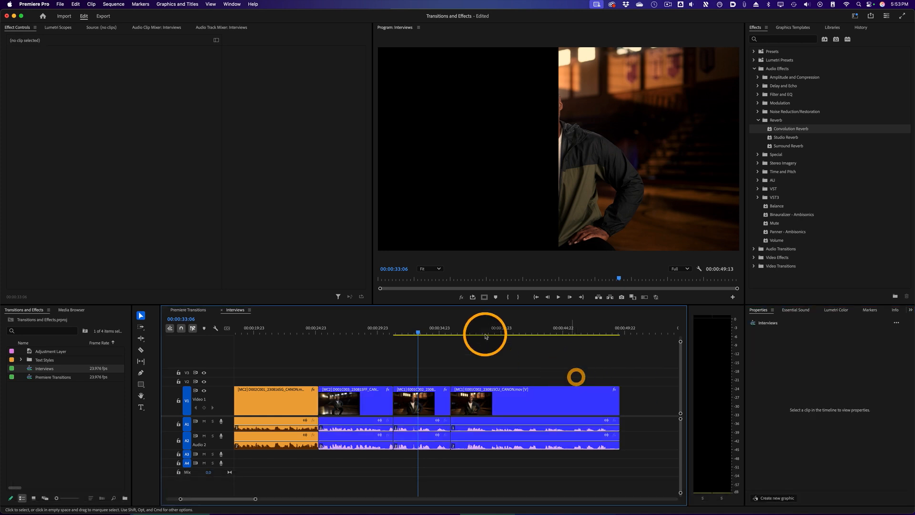
mouse_move(484, 331)
mouse_down()
mouse_move(368, 331)
mouse_move(507, 327)
mouse_move(372, 327)
mouse_move(491, 328)
mouse_up()
click(354, 351)
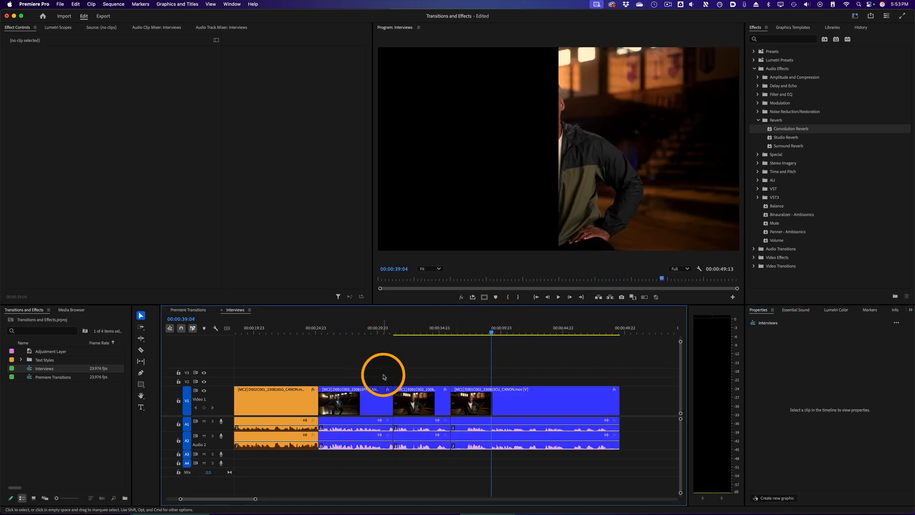
key(super+z)
Step: Set the Scale of the last two interview clips to 120% and their horizontal Position to 748
drag(431, 363, 533, 447)
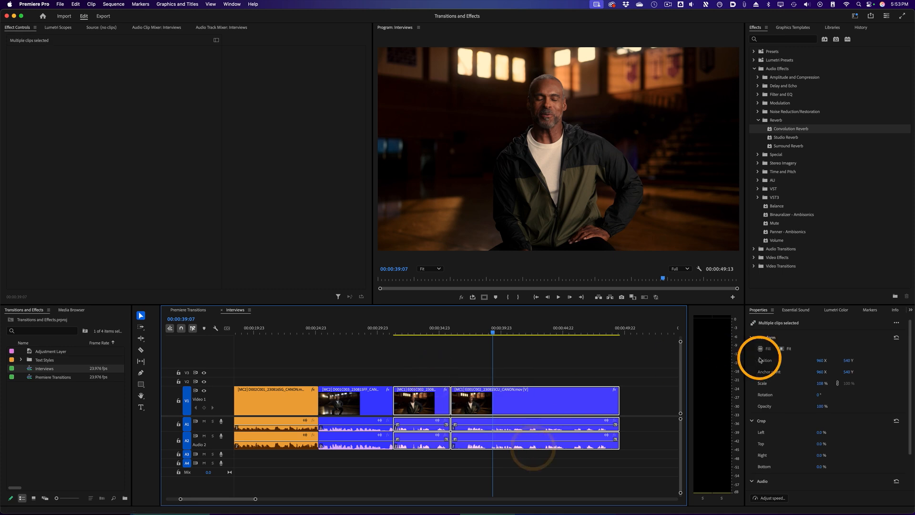
click(823, 385)
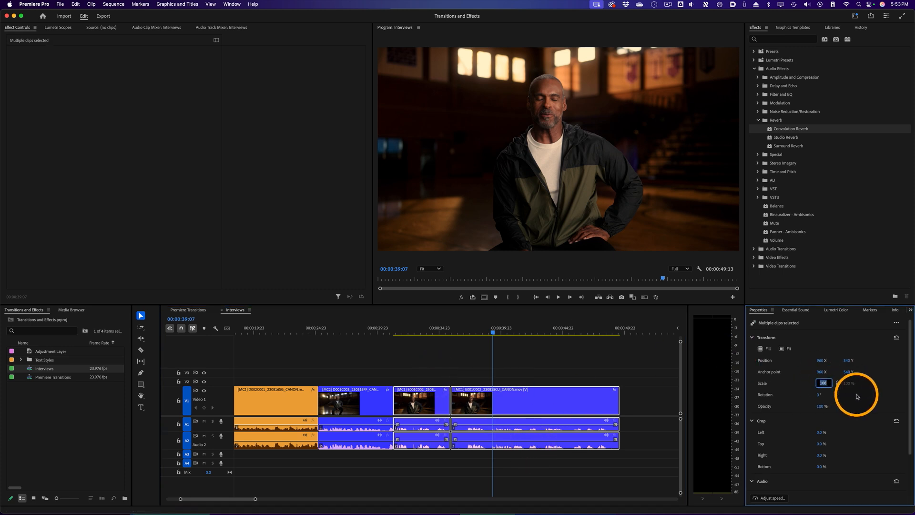
text(120)
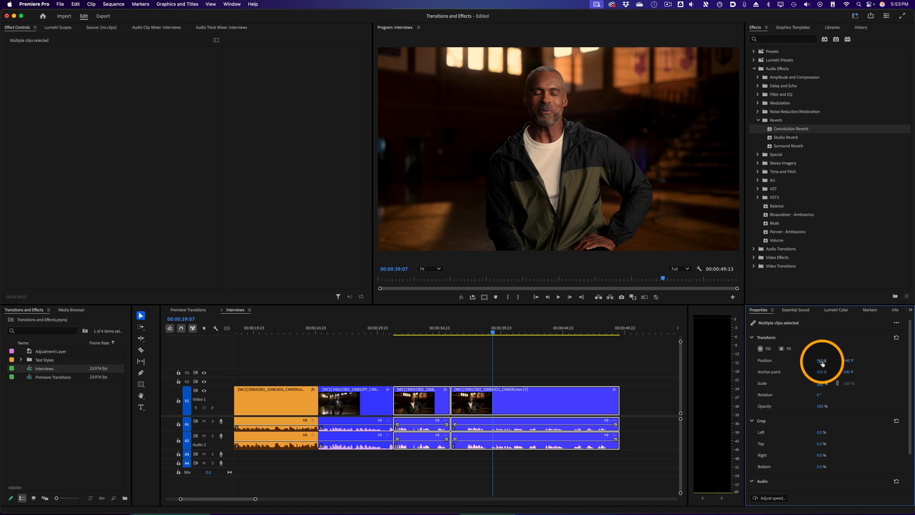
drag(822, 363, 751, 366)
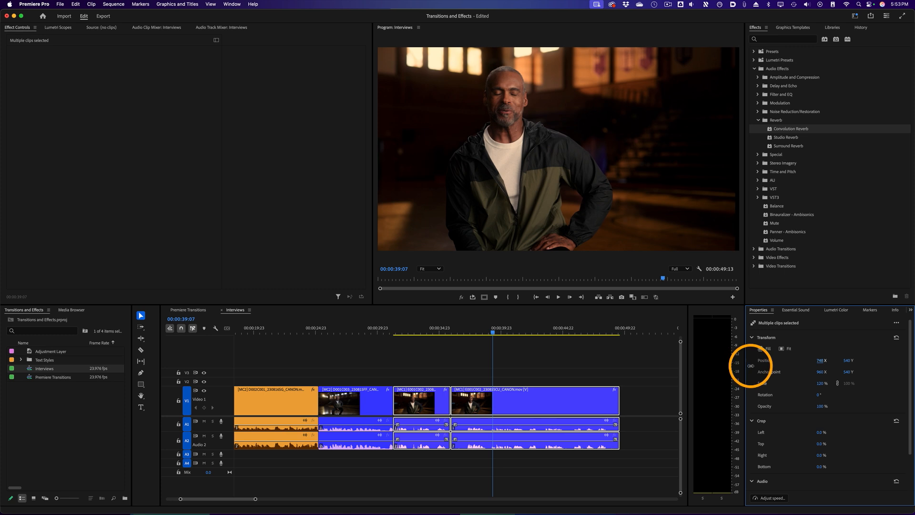
click(583, 399)
click(577, 380)
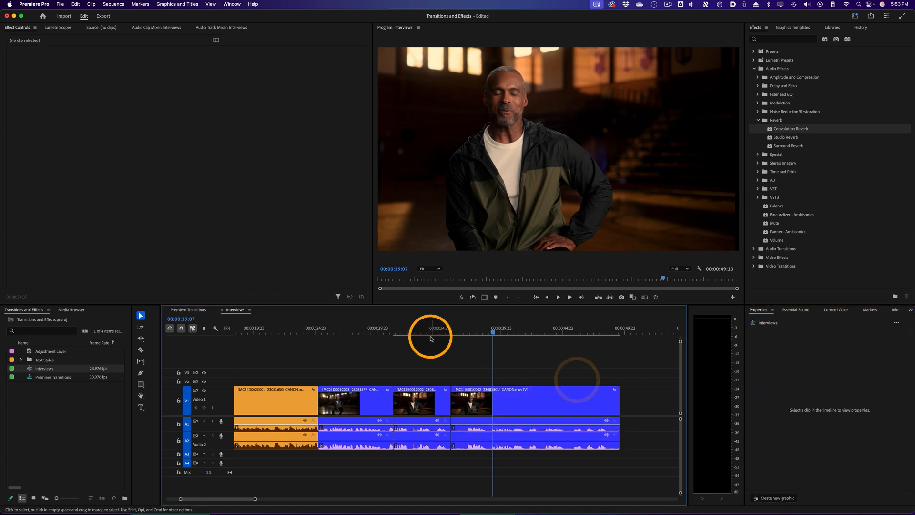
mouse_move(429, 331)
mouse_down()
mouse_move(500, 333)
mouse_move(423, 333)
mouse_up()
click(575, 446)
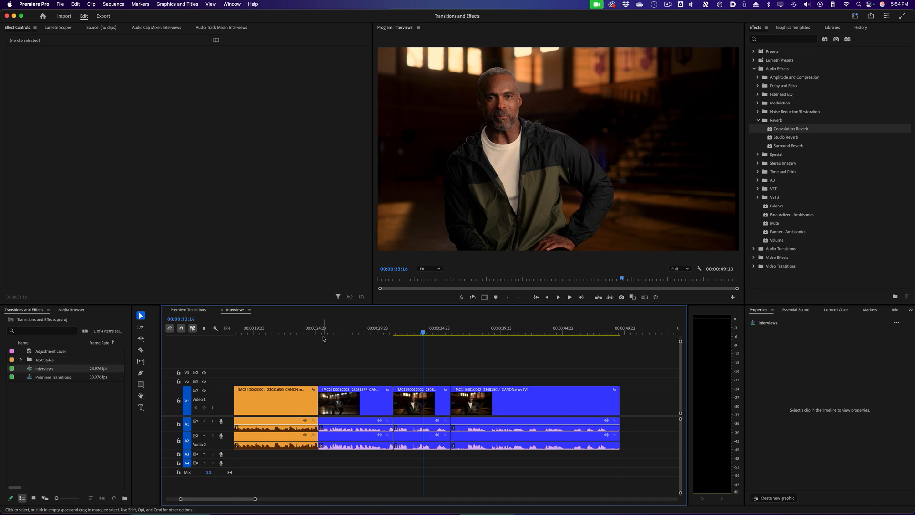
Step: Move the orange interview clip's video onto track V2 and extend it over the beginning of the first blue clip
drag(276, 331, 357, 337)
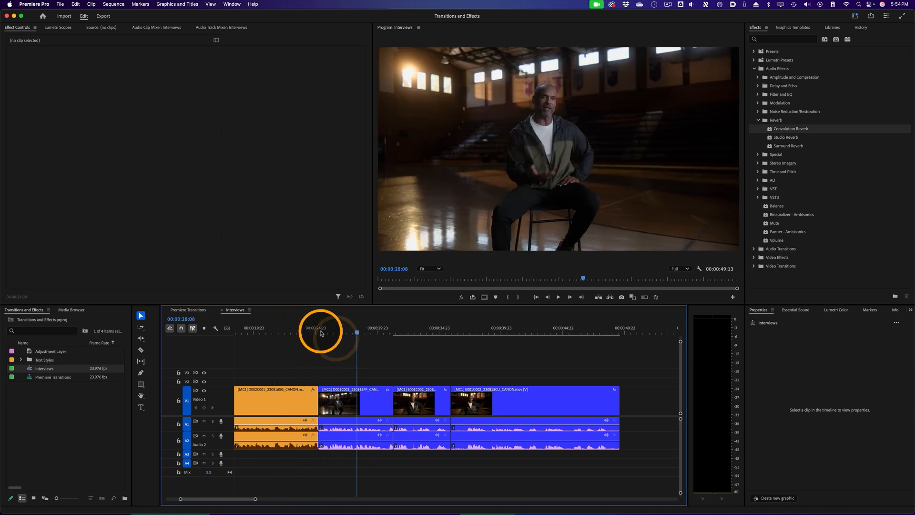
drag(296, 395, 346, 360)
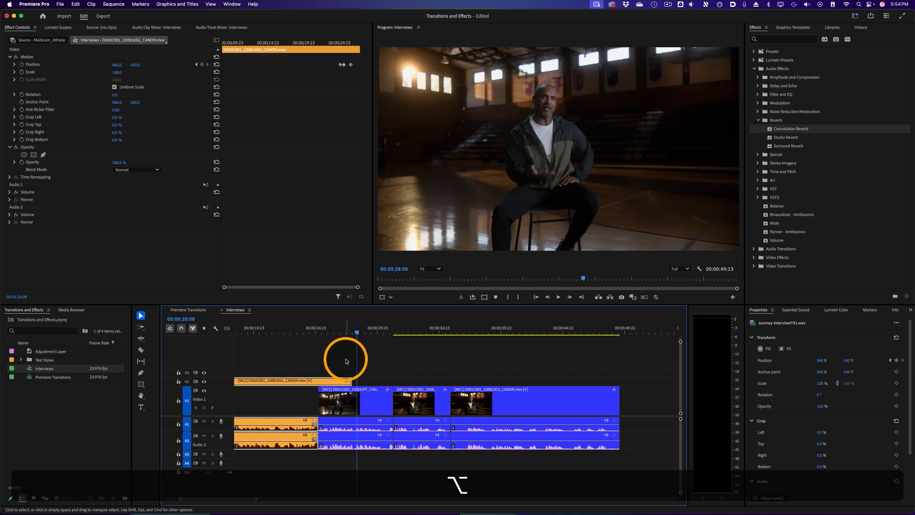
click(319, 333)
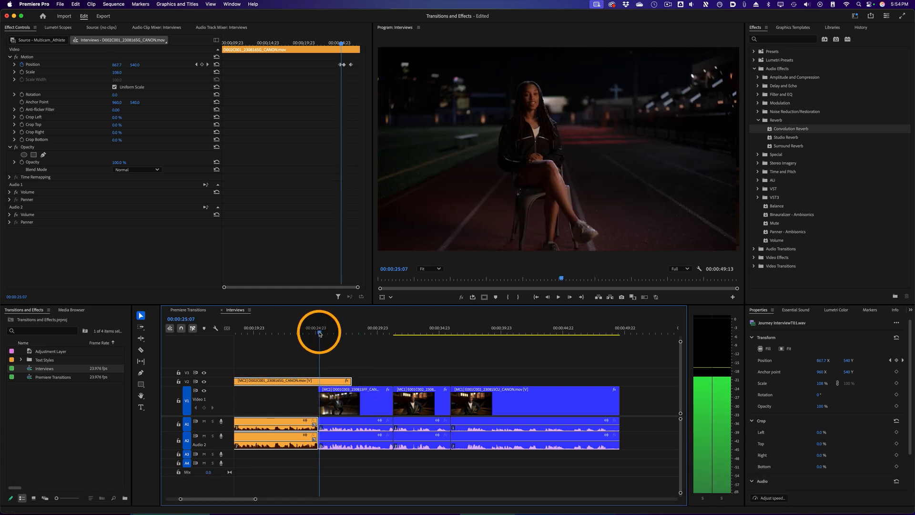
Step: Delete the V2 interview clip's existing Position keyframes and set its horizontal Position to 960
mouse_move(319, 334)
mouse_down()
mouse_move(339, 333)
mouse_move(331, 333)
mouse_up()
click(351, 365)
click(327, 380)
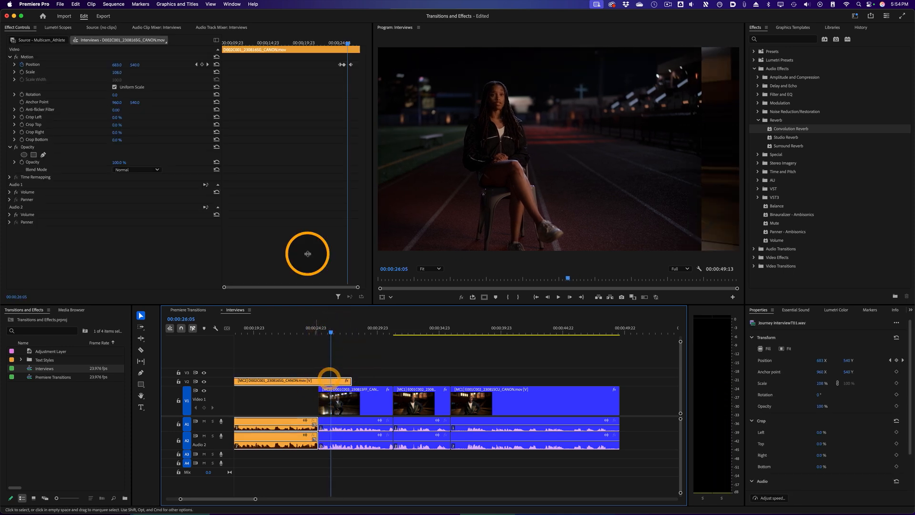
click(22, 64)
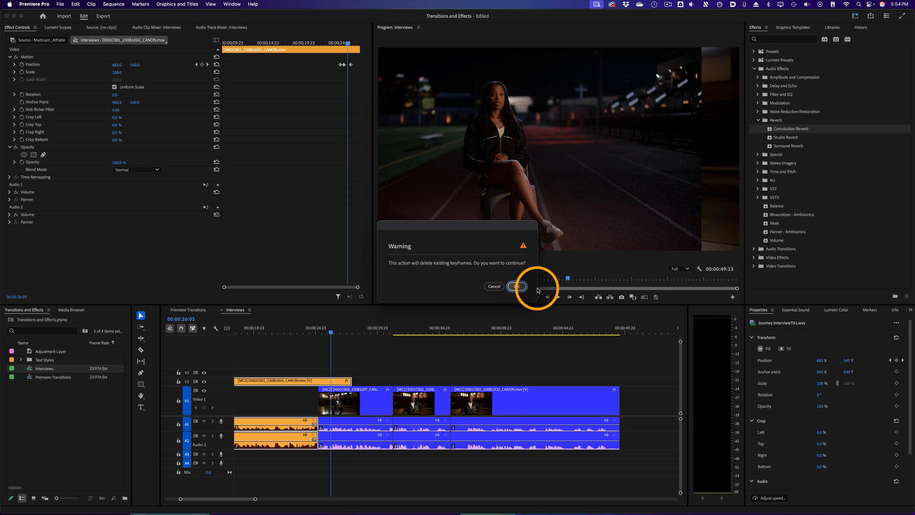
click(523, 288)
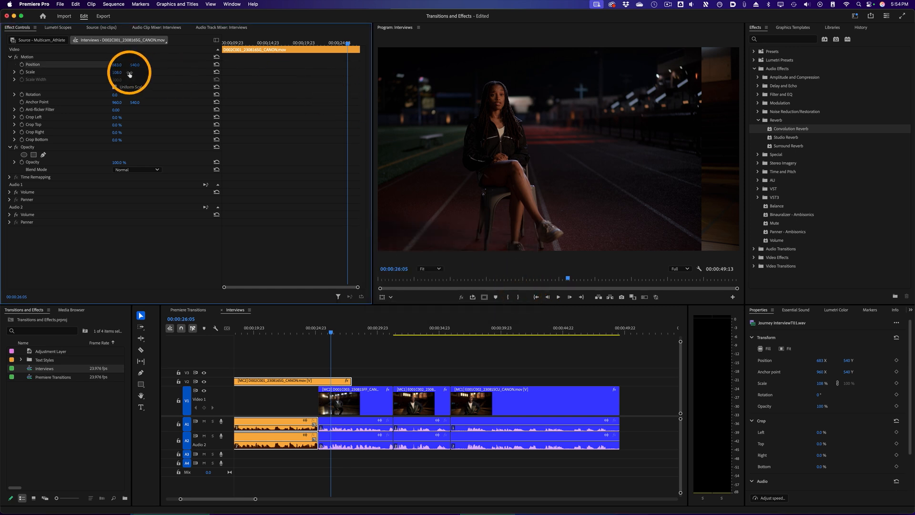
text(960)
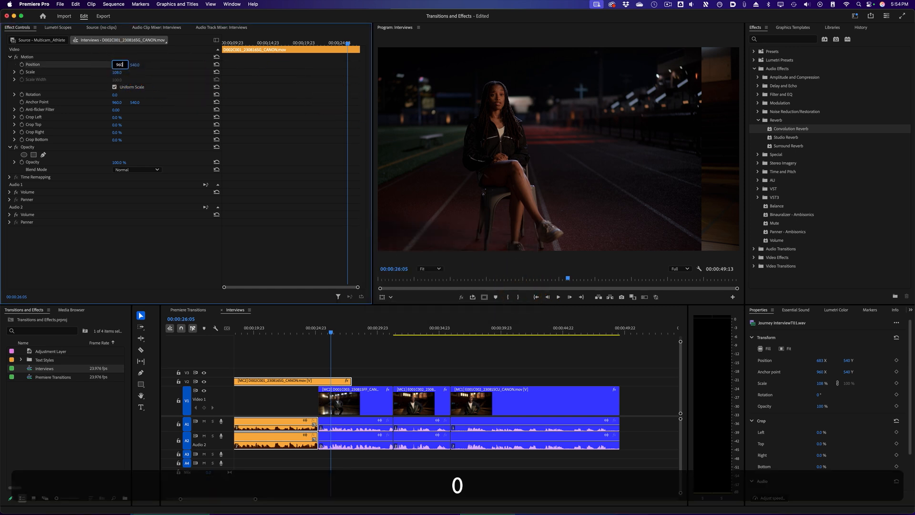
key(Return)
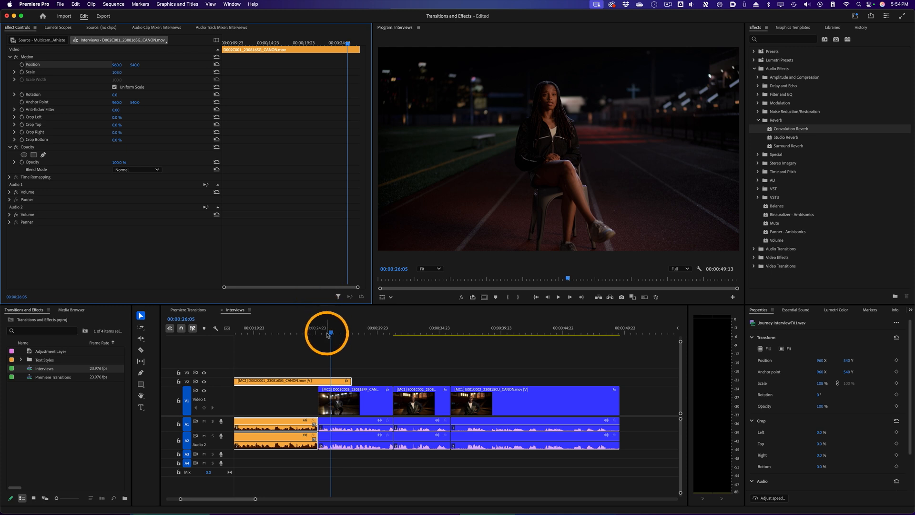
Step: Add a Position keyframe to the V2 interview clip at 00:00:25:06, where the first blue clip begins
drag(328, 335, 319, 332)
click(327, 346)
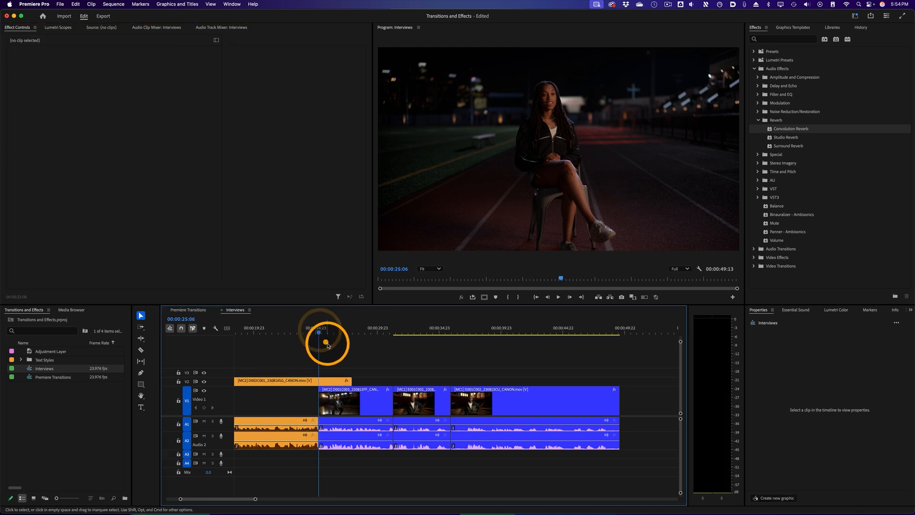
click(330, 381)
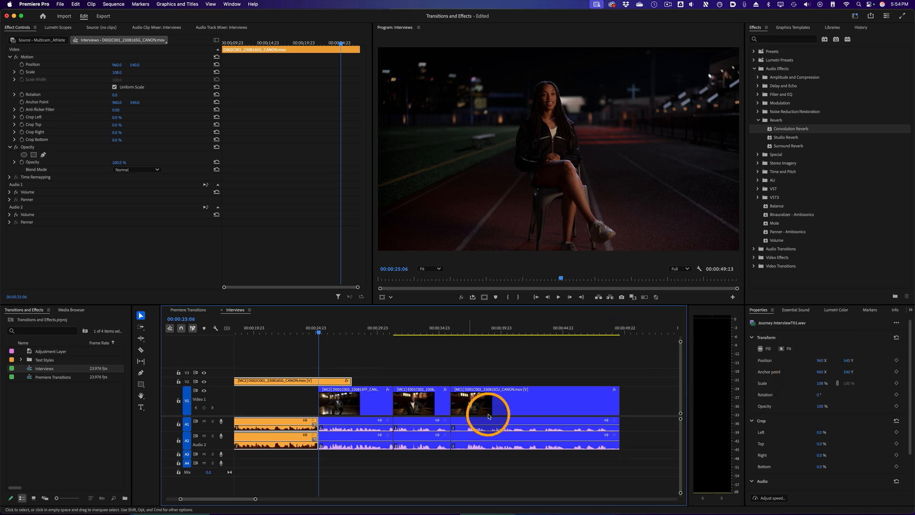
click(897, 361)
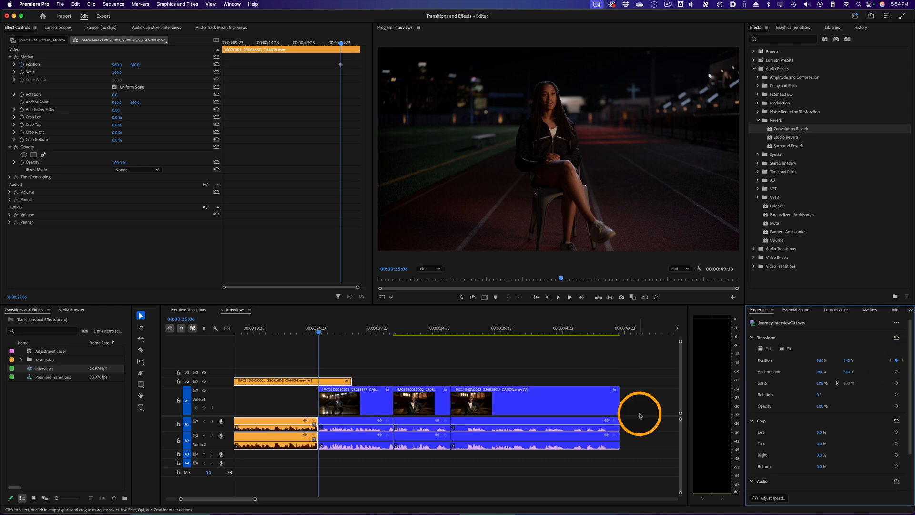
Step: Keyframe the V2 interview clip's horizontal Position to 402 at 00:00:26:19 so it slides sideways
drag(319, 332, 338, 333)
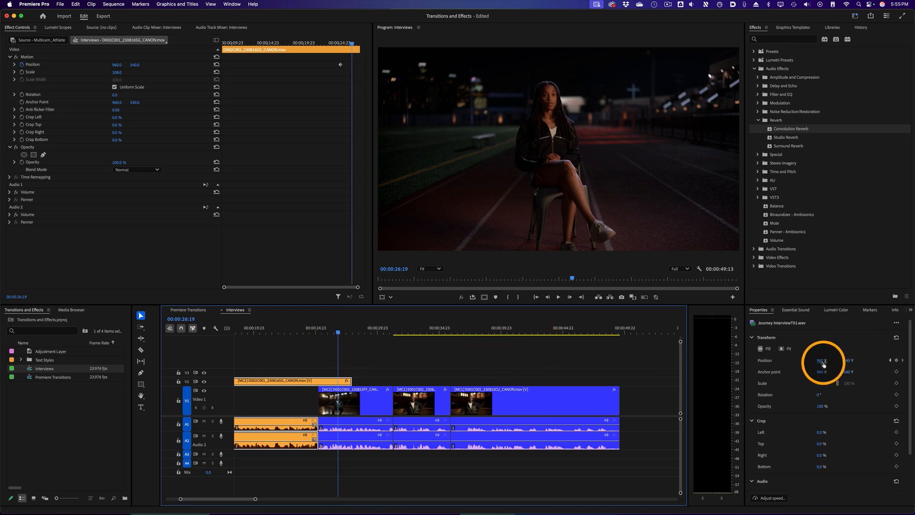
drag(823, 364, 771, 363)
mouse_move(622, 372)
mouse_down()
mouse_move(580, 369)
mouse_move(634, 373)
mouse_up()
click(654, 297)
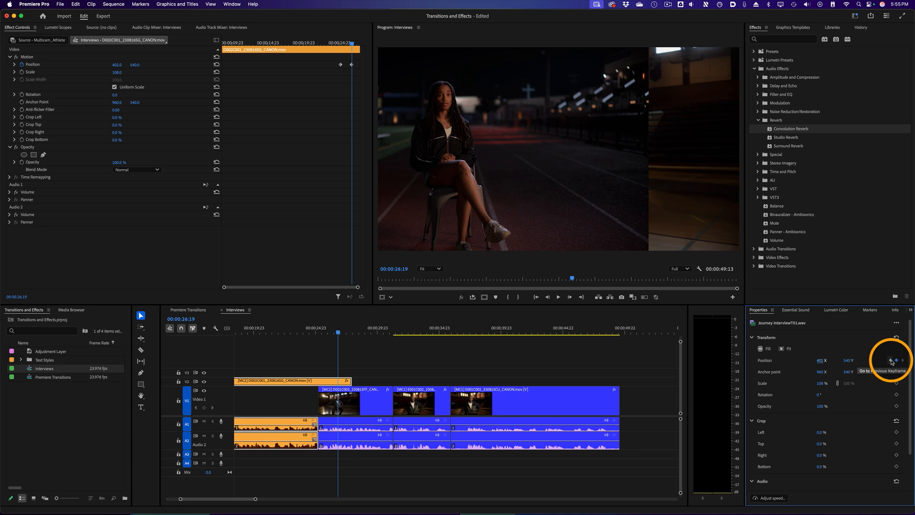
Step: Keyframe the V2 clip's right crop from 0% at the first Position keyframe to 33% at the second
click(891, 360)
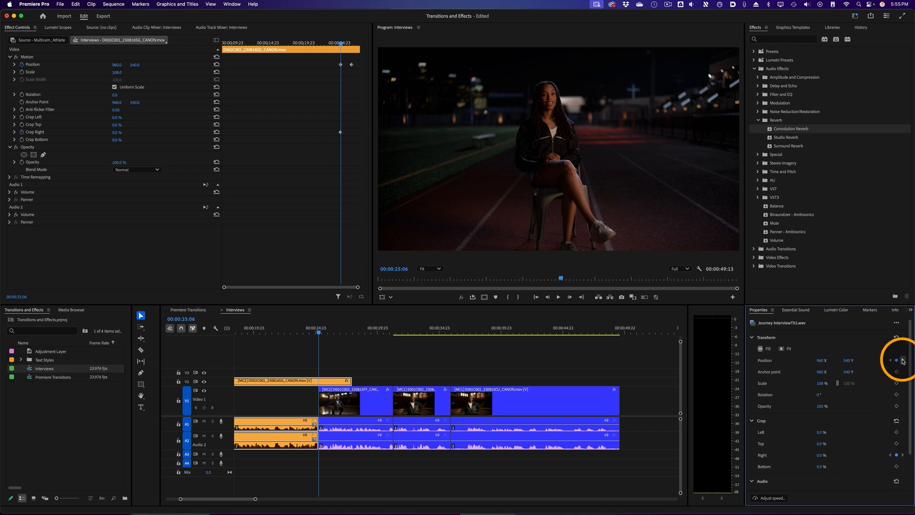
click(902, 361)
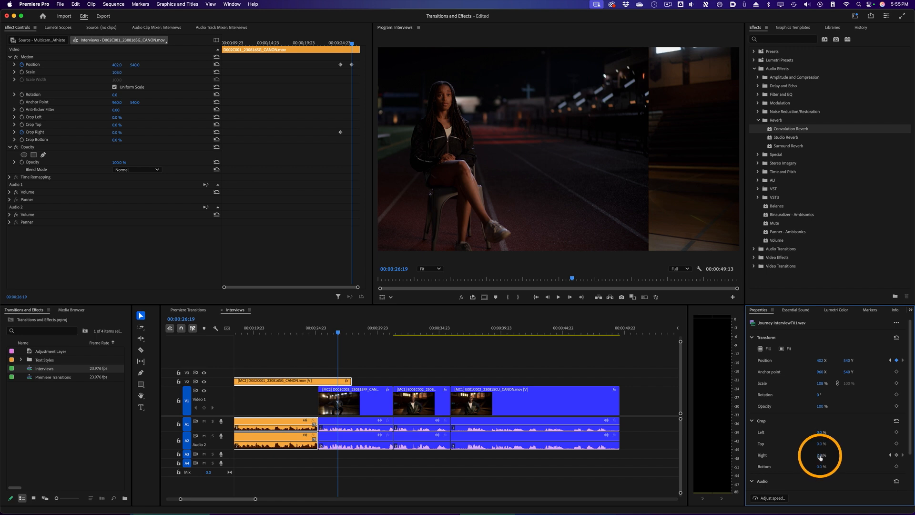
drag(820, 458, 830, 454)
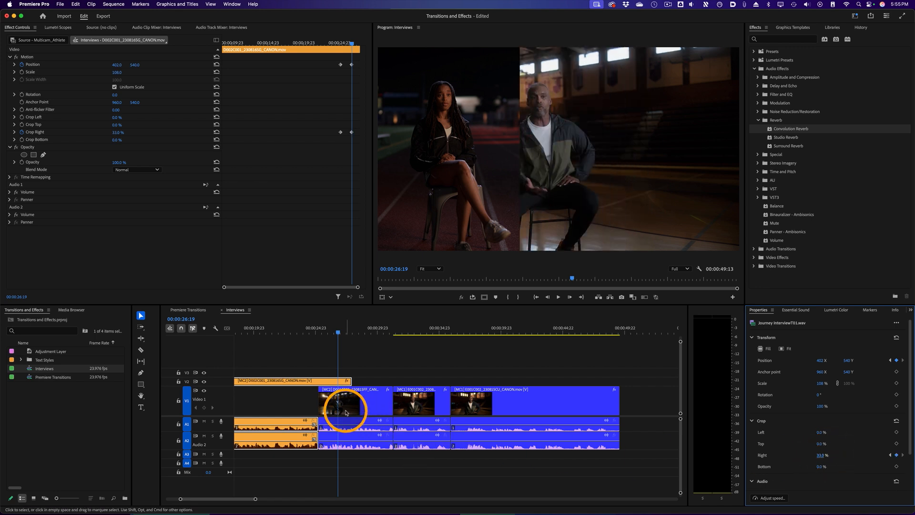
Step: Set the first blue clip's horizontal Position to 1370 and play back the split-screen move
click(329, 406)
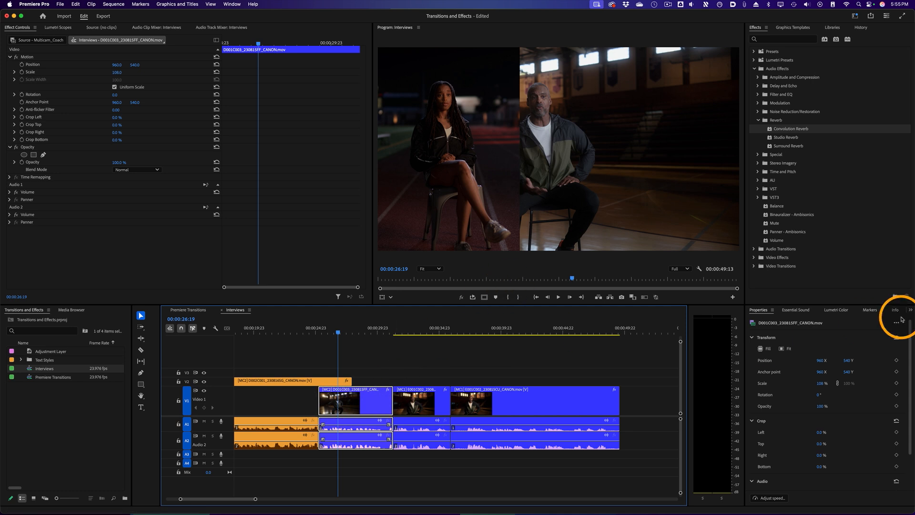
drag(817, 358, 912, 351)
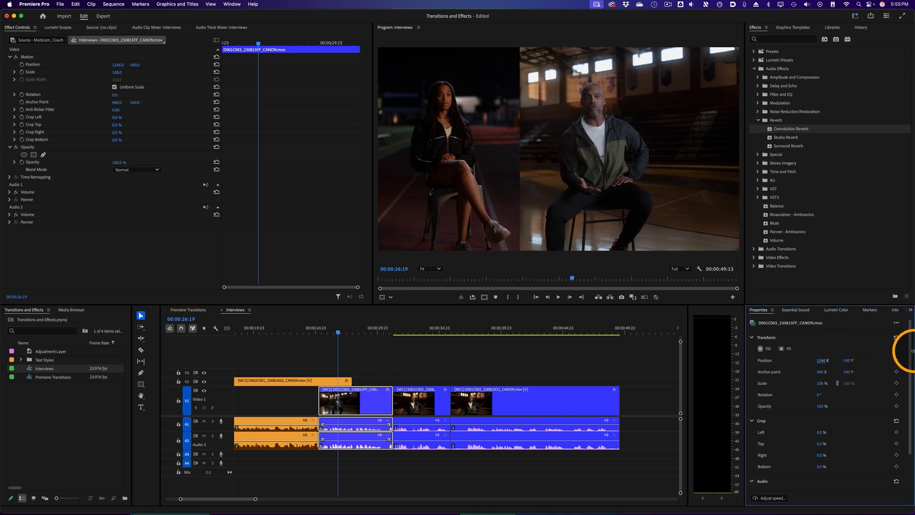
drag(822, 361, 912, 360)
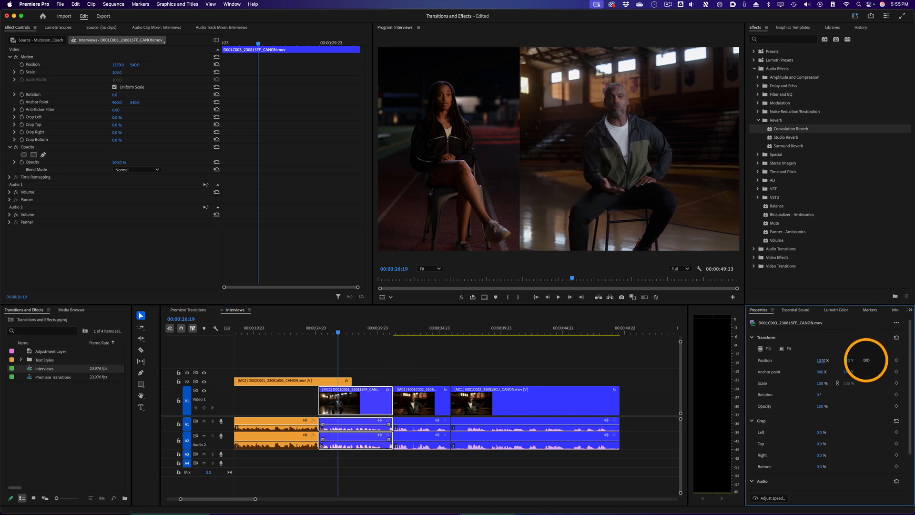
click(308, 330)
key(space)
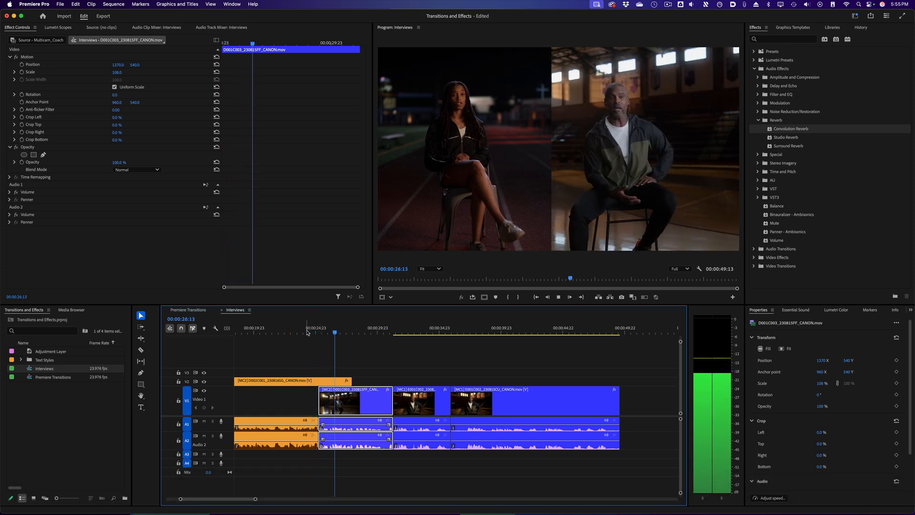
key(space)
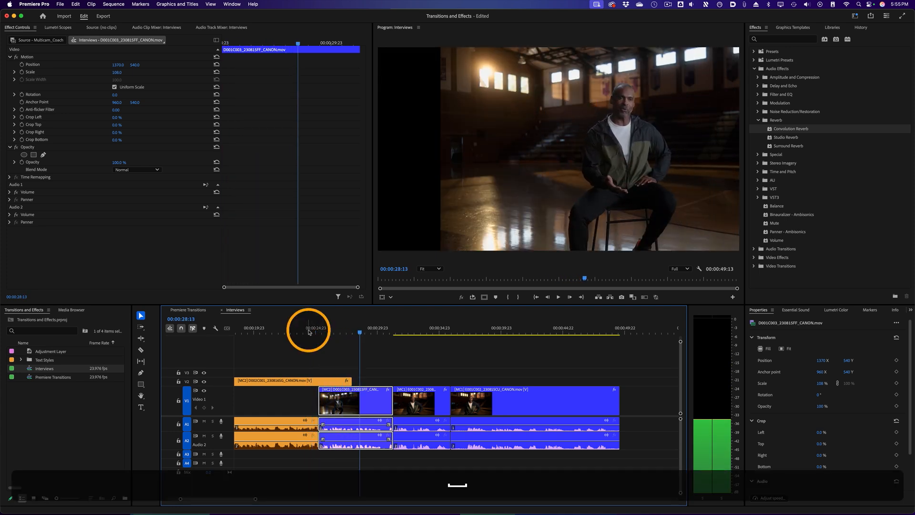
Step: Extend the V2 interview clip to the end of the first blue clip, replay the split screen, and save
click(354, 377)
drag(350, 379, 391, 379)
click(304, 330)
key(space)
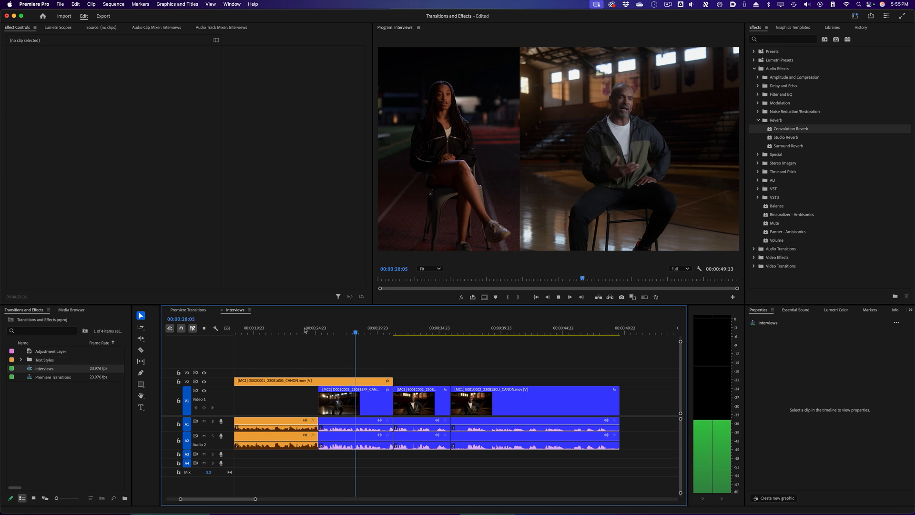
key(space)
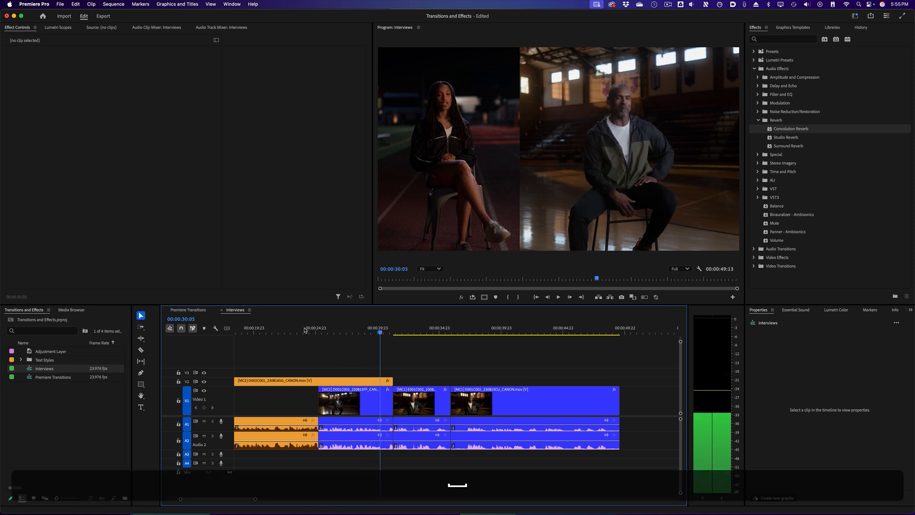
key(super+s)
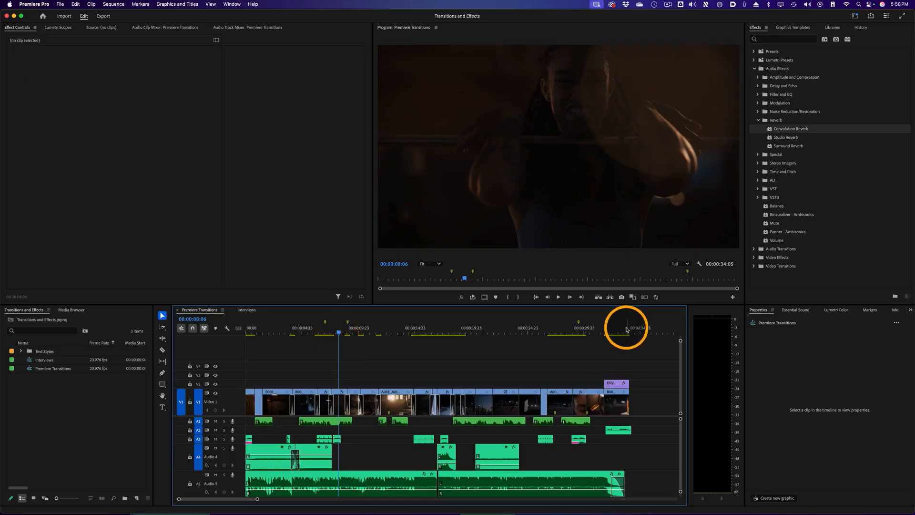
Step: Park the playhead at 00:00:09:20 in the Premiere Transitions sequence and create a 1920 × 1080, 23.976 fps adjustment layer
click(626, 328)
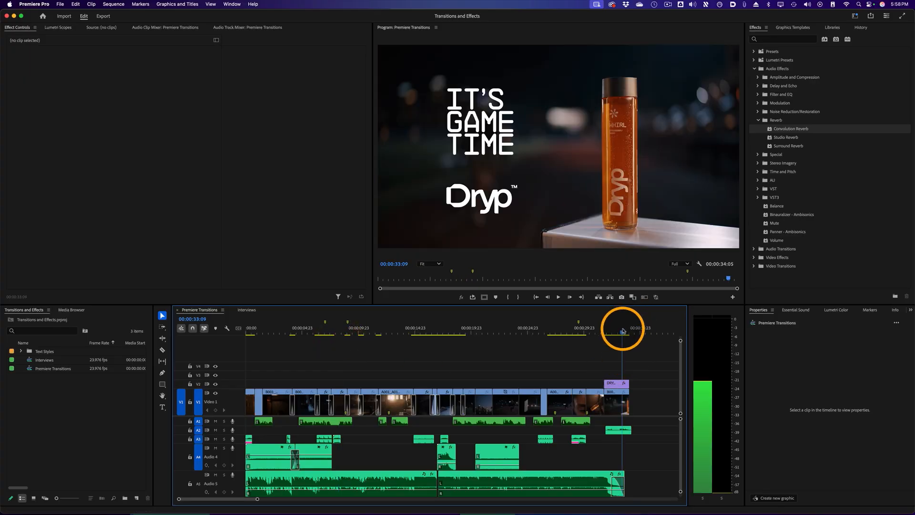
click(357, 325)
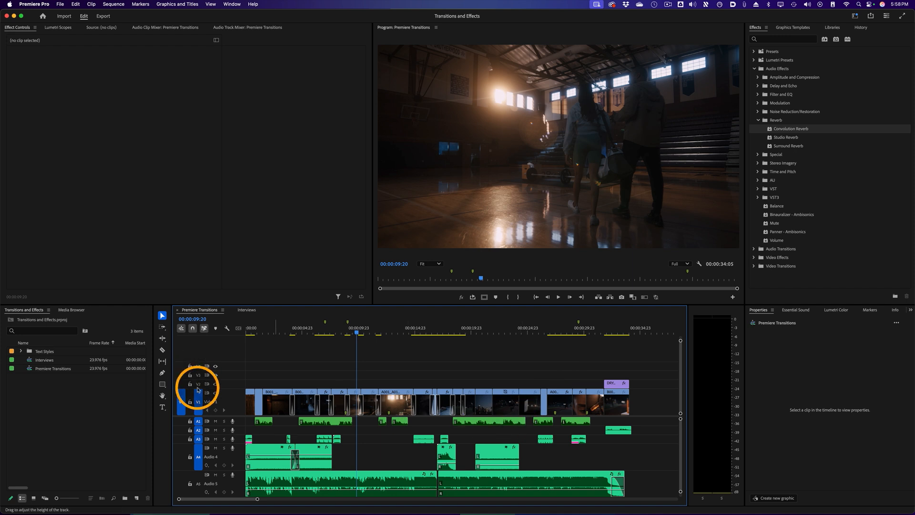
click(281, 406)
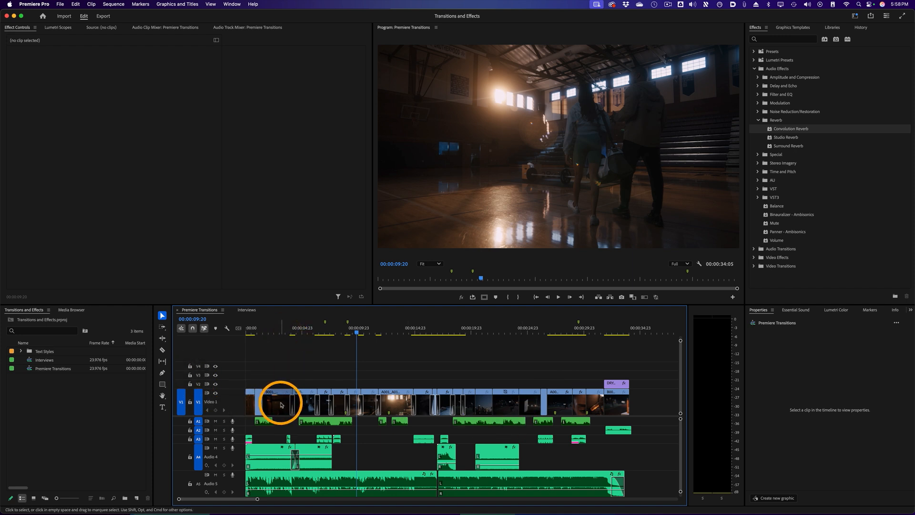
mouse_move(282, 405)
mouse_down()
mouse_move(329, 403)
mouse_move(282, 403)
mouse_up()
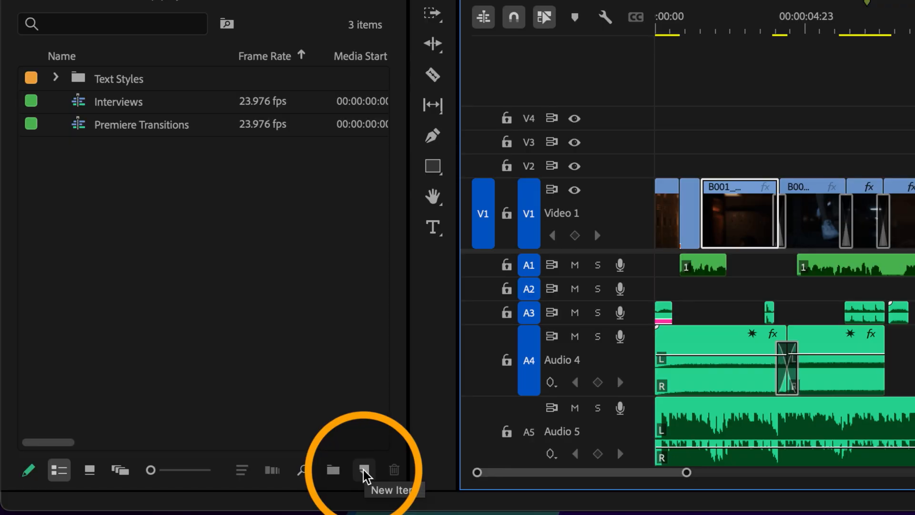
click(364, 471)
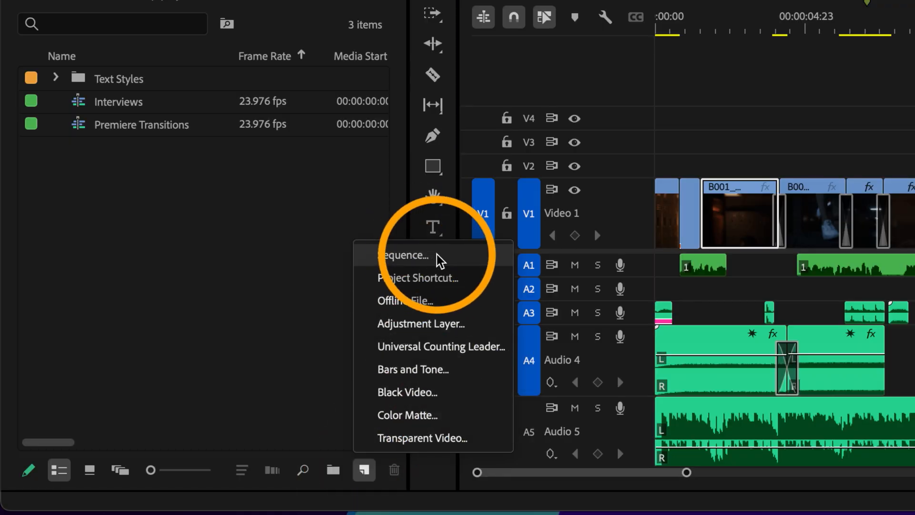
click(435, 324)
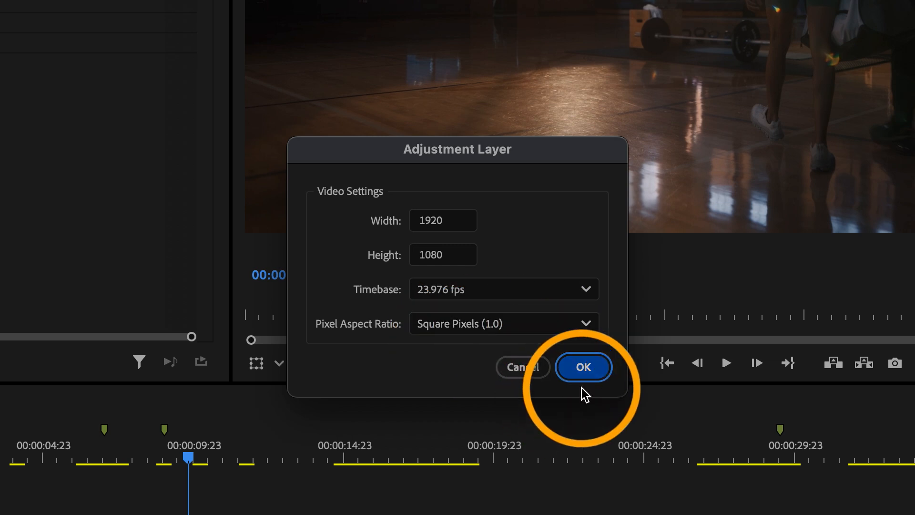
click(583, 368)
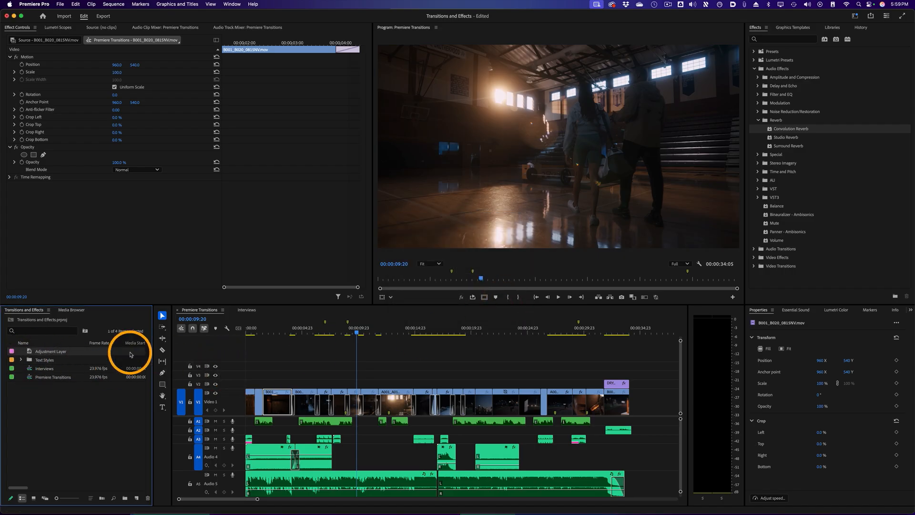
Step: Place the adjustment layer on track V4 at the sequence start and stretch it to the end of the last video clip
drag(30, 352, 235, 368)
drag(299, 366, 629, 372)
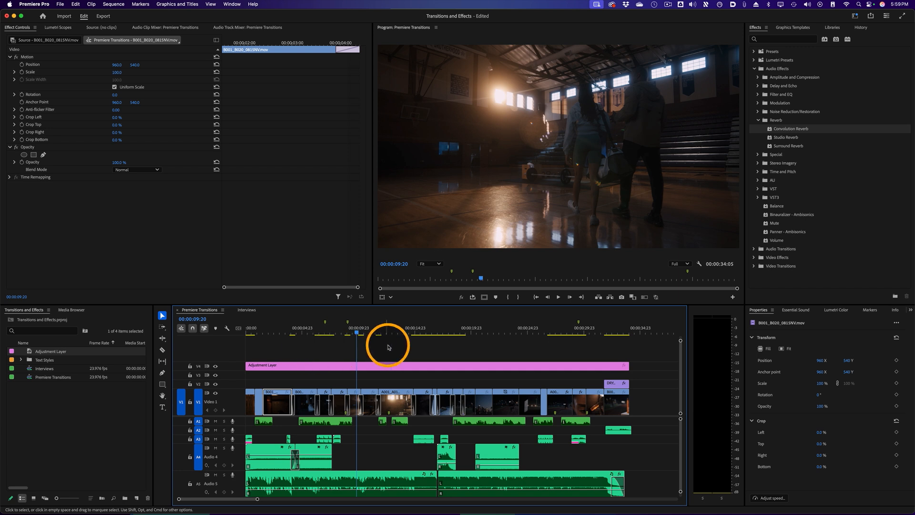
click(317, 368)
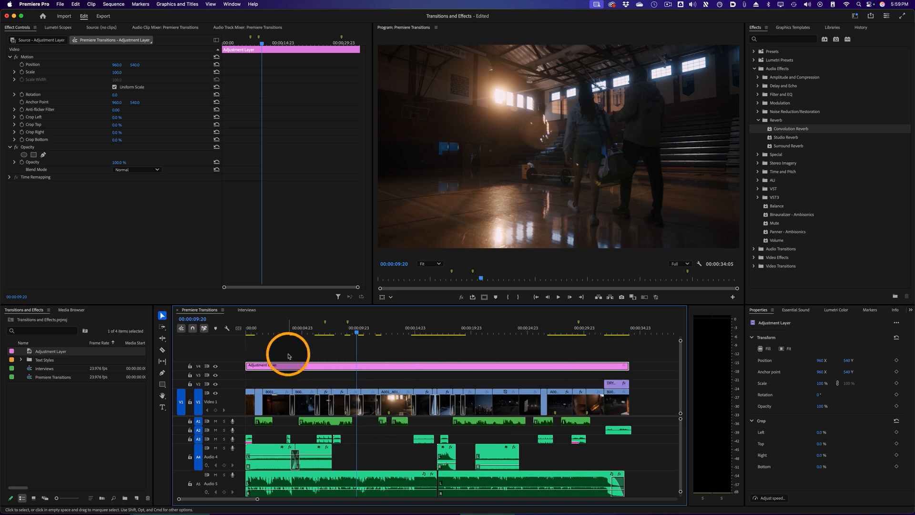
click(285, 374)
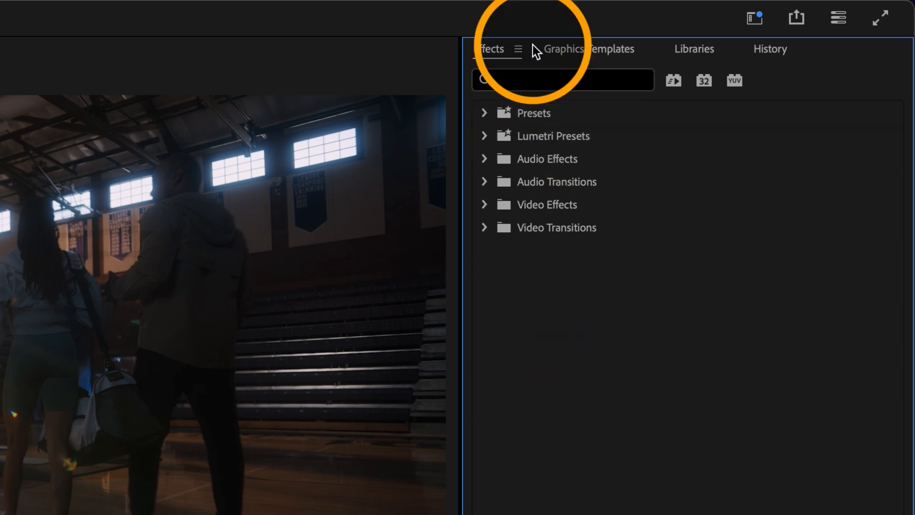
Step: Try the Twirl In preset on the V1 clip at 00:00:09:20, then undo it after playing it back
click(484, 114)
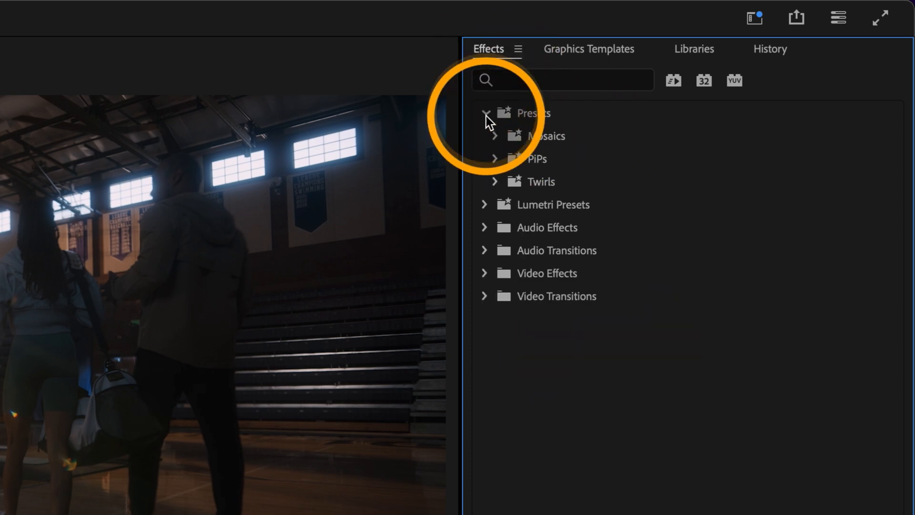
click(495, 159)
click(506, 181)
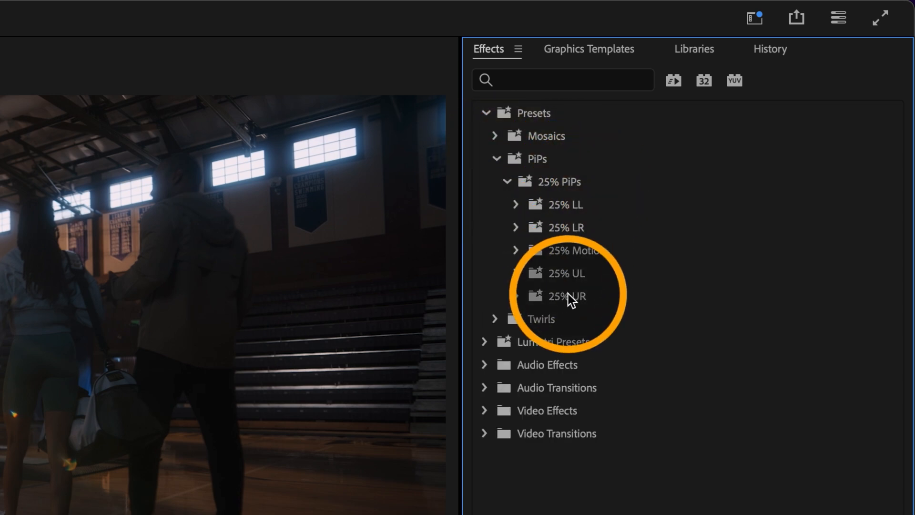
click(507, 182)
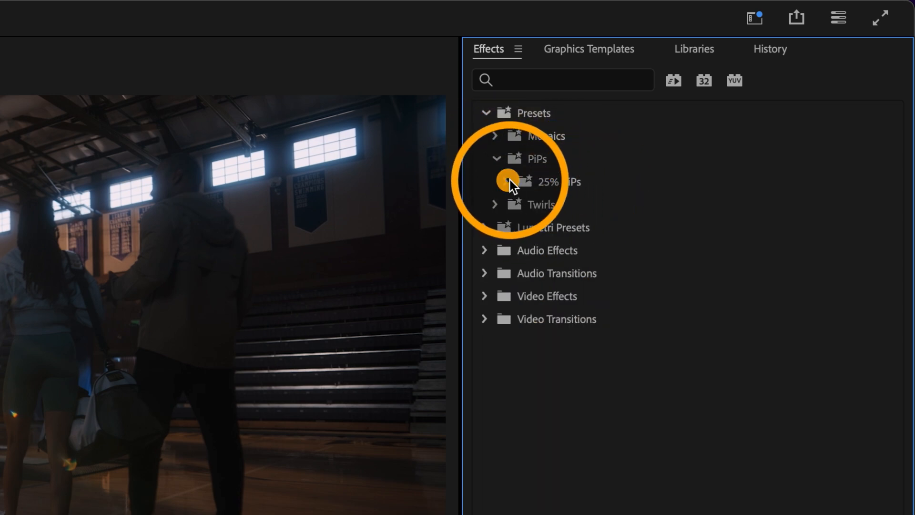
click(495, 204)
click(550, 231)
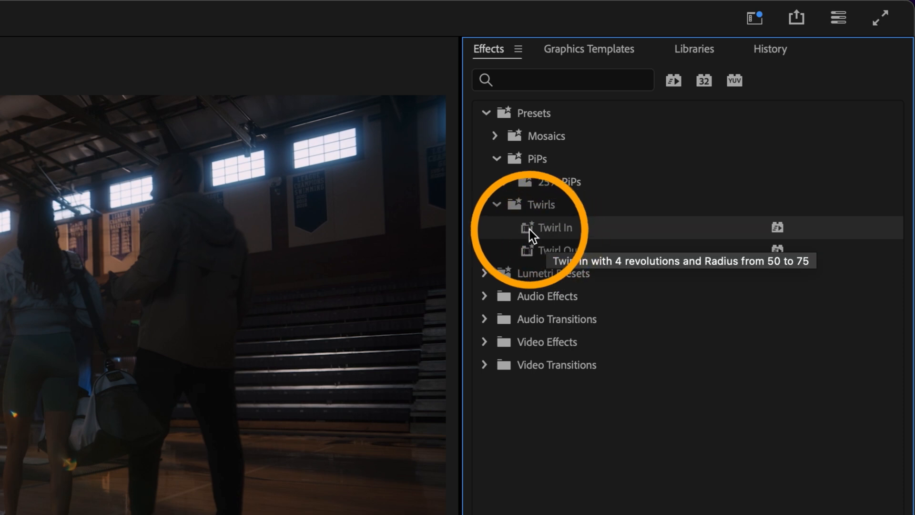
drag(530, 231, 354, 405)
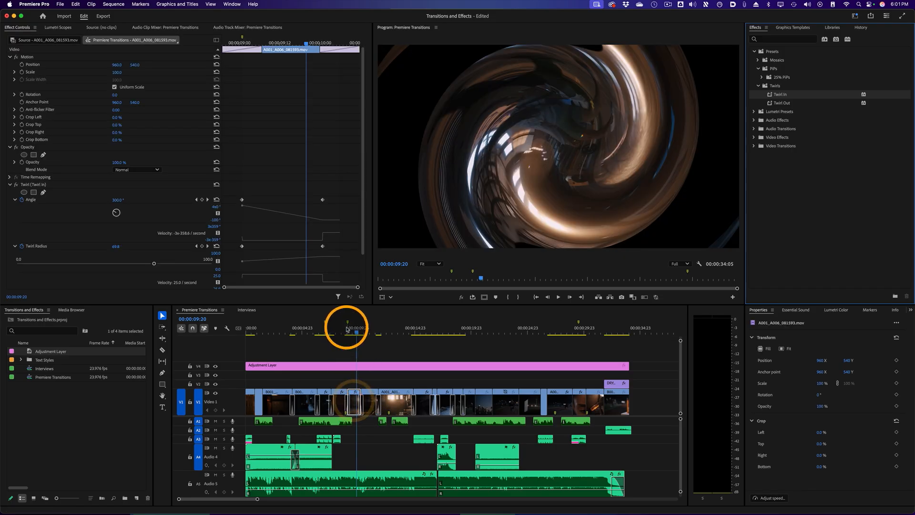
click(344, 330)
key(space)
key(space)
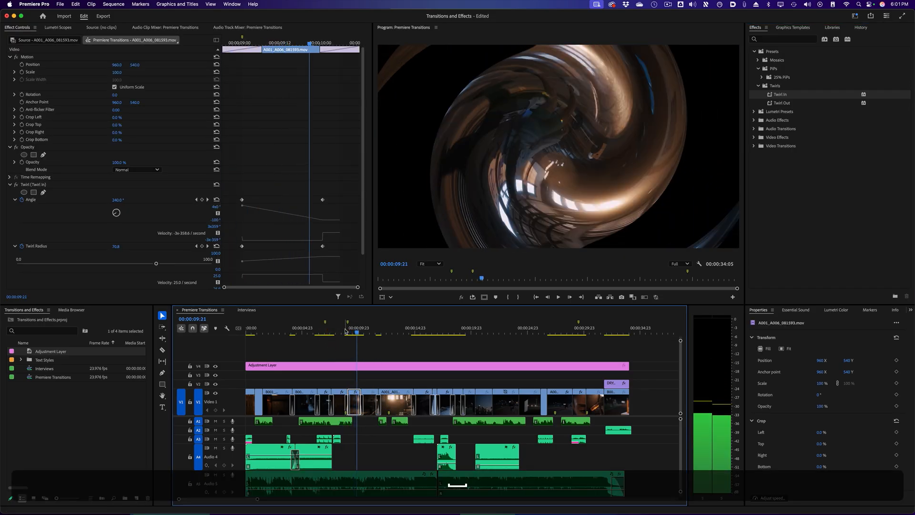
key(super+z)
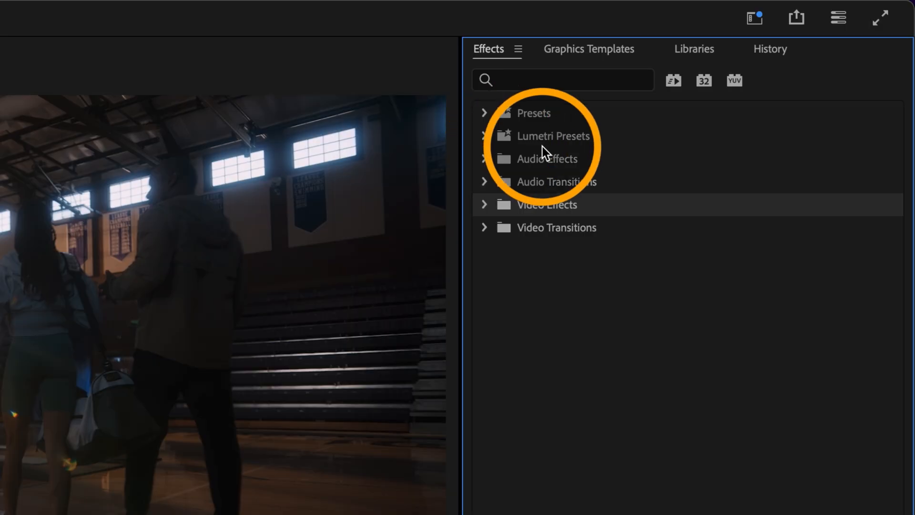
Step: Preview the Cinematic Lumetri presets against the V1 clip at 00:00:13:10
click(483, 136)
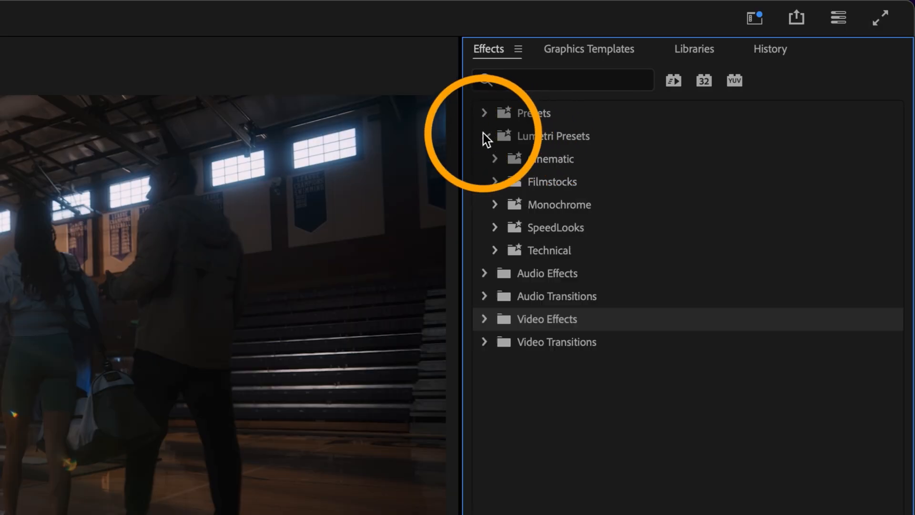
click(539, 160)
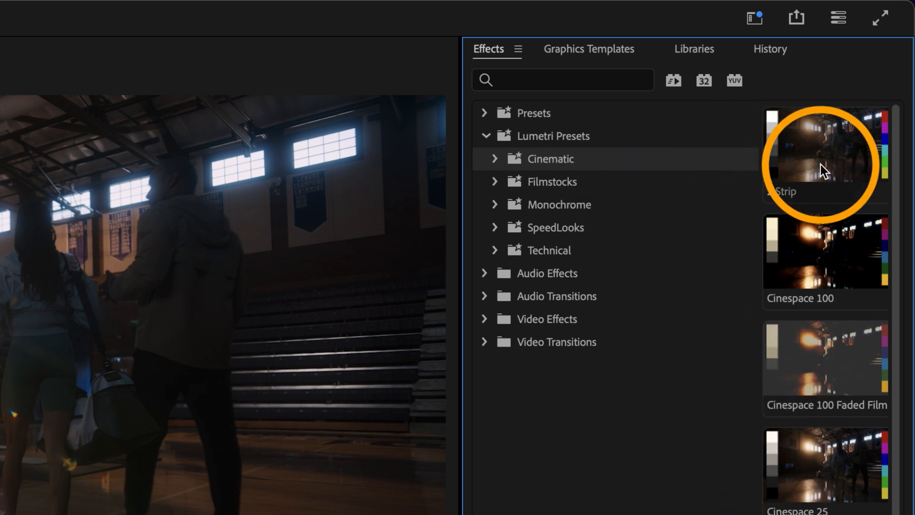
scroll(820, 391, down, 2)
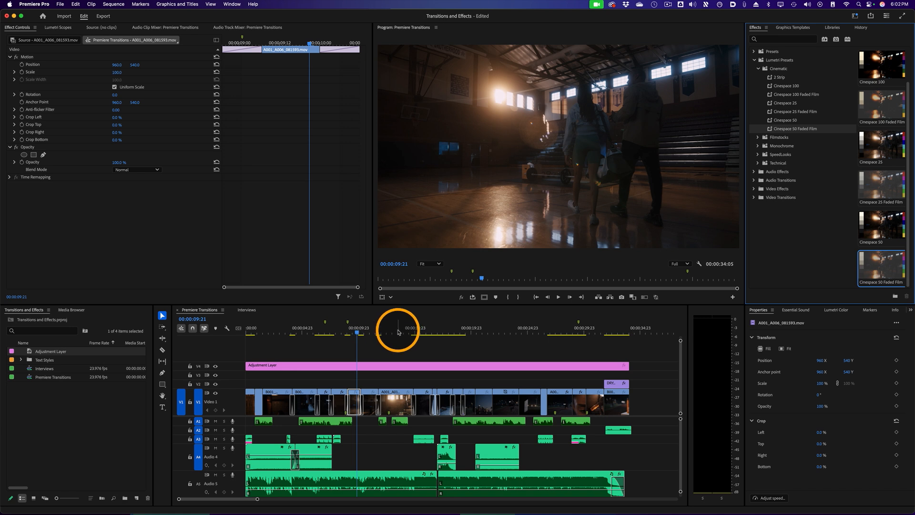
click(398, 333)
click(398, 402)
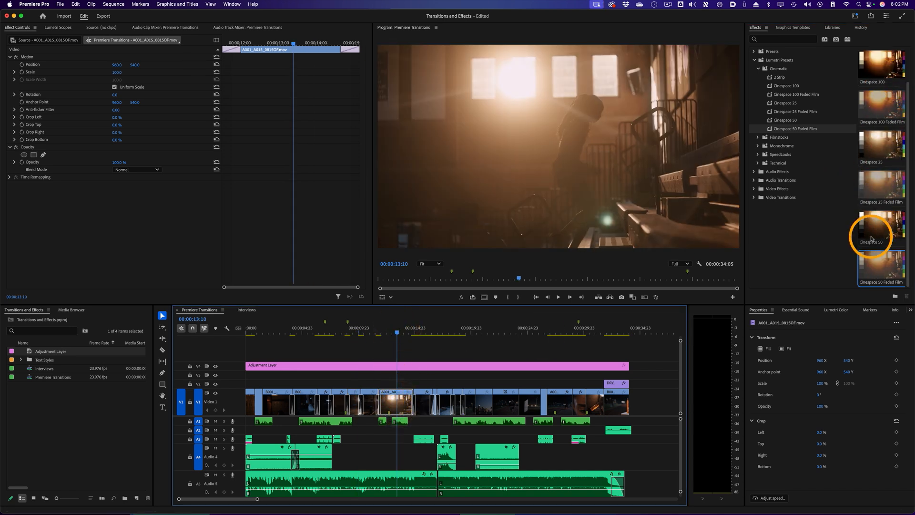
Step: Apply the Monochrome Punch Lumetri preset to the adjustment layer and scrub through the edit to 00:00:21:19
click(757, 69)
click(758, 86)
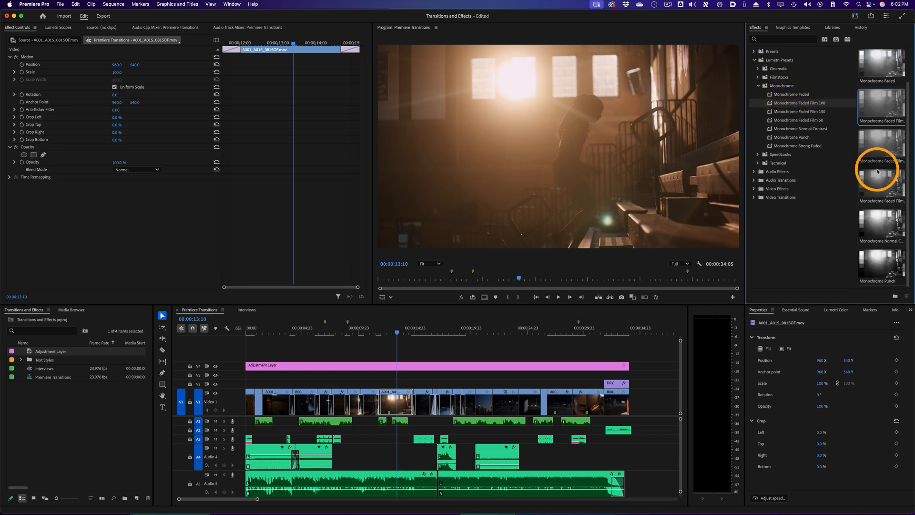
click(881, 269)
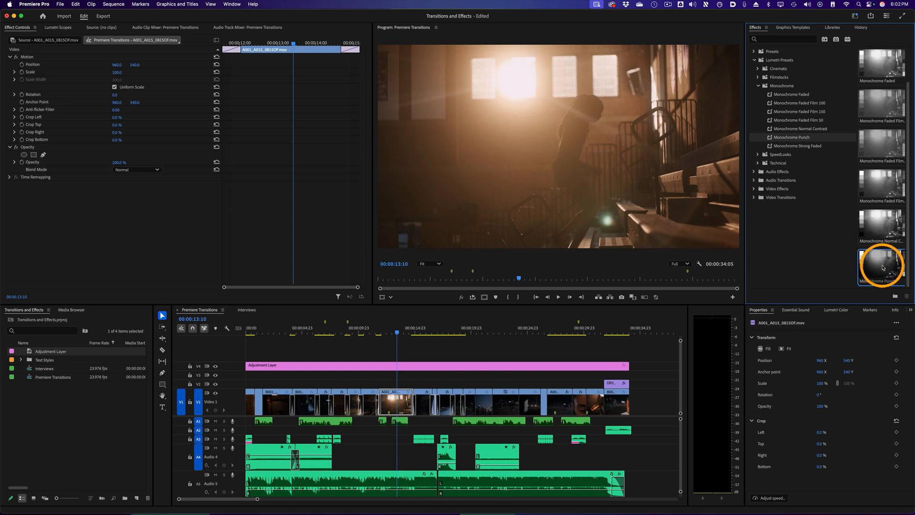
drag(884, 267, 402, 368)
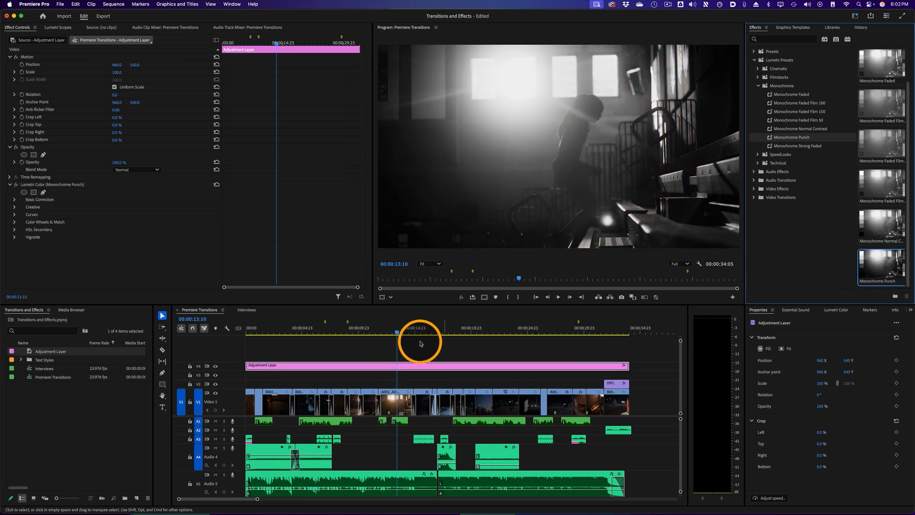
click(275, 329)
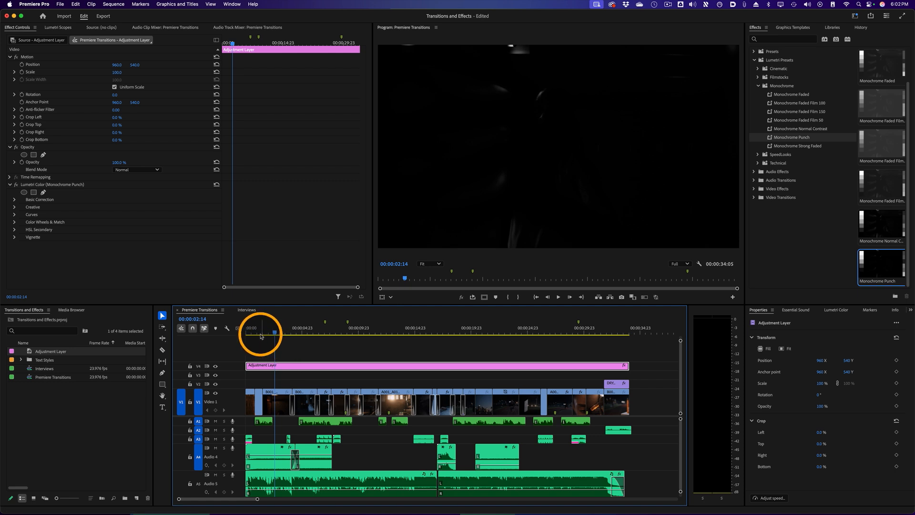
drag(261, 337, 492, 350)
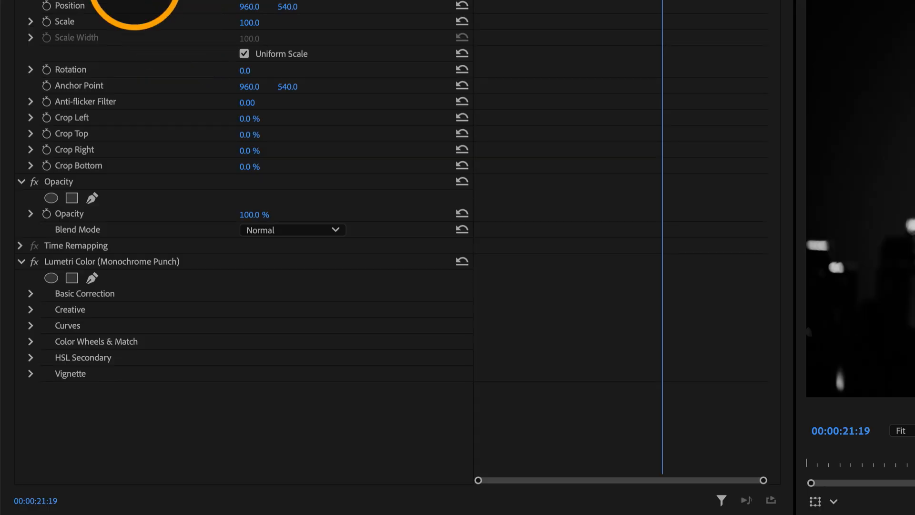
Step: Set Exposure to 1.7 in the Basic Correction of the adjustment layer's Lumetri Color effect
click(142, 263)
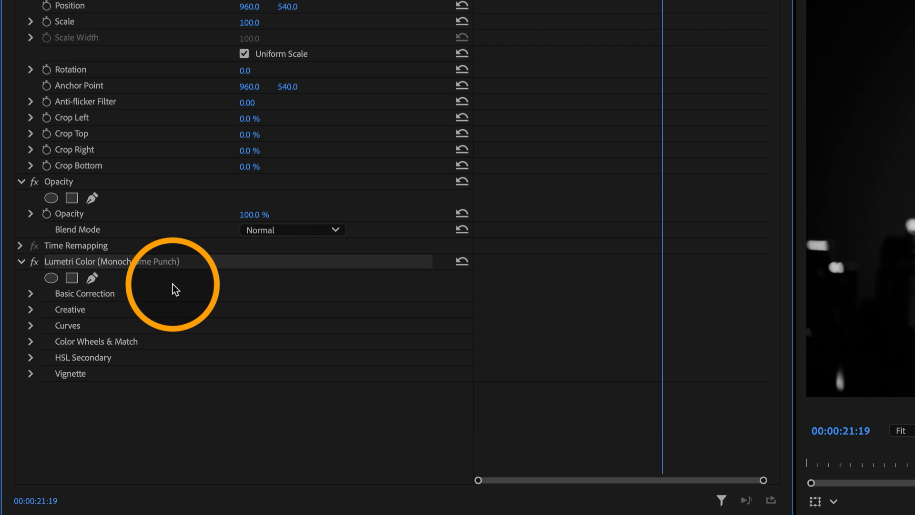
click(30, 293)
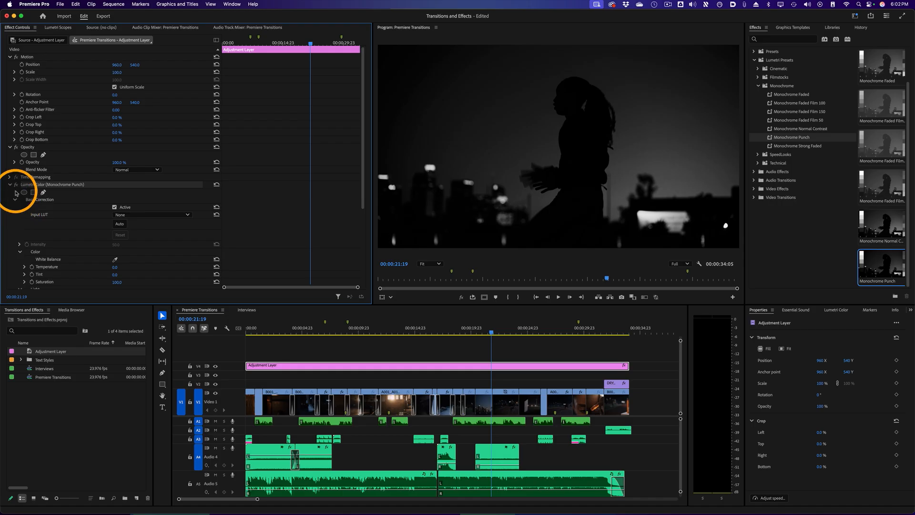
scroll(158, 265, down, 1)
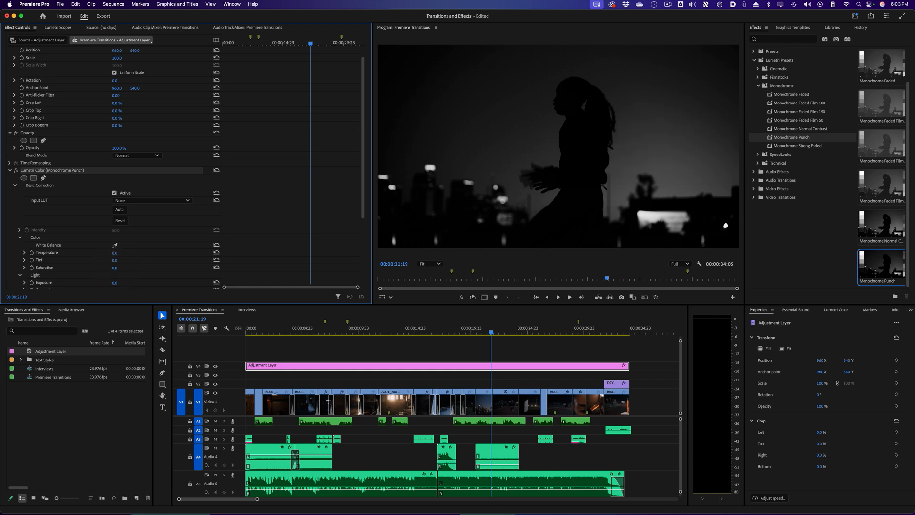
key(super)
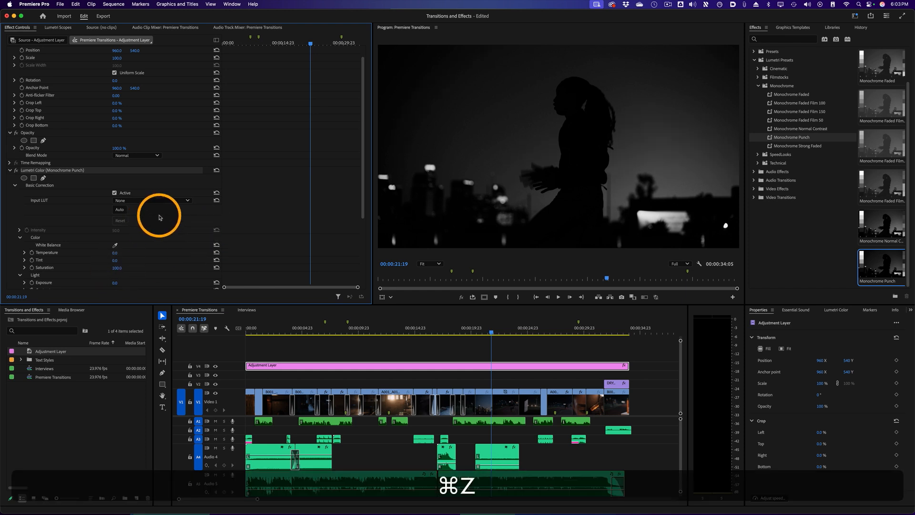
scroll(136, 243, down, 2)
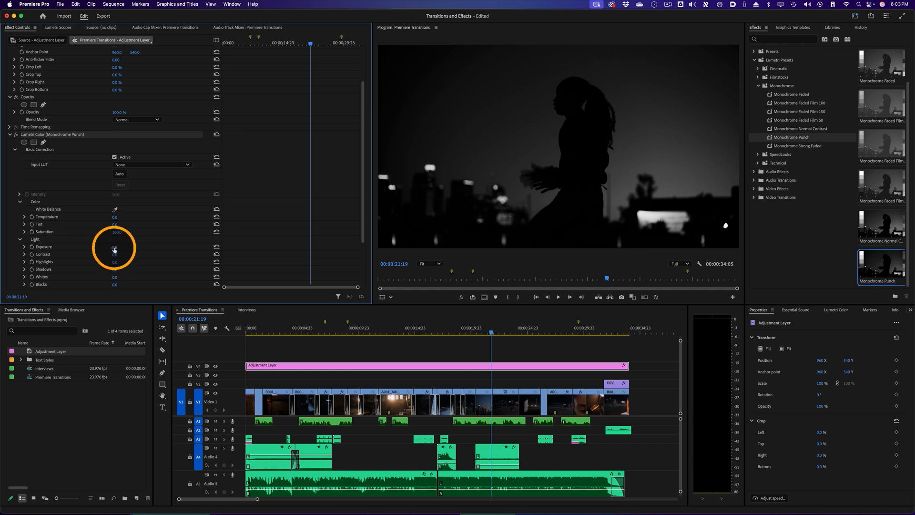
drag(115, 247, 122, 247)
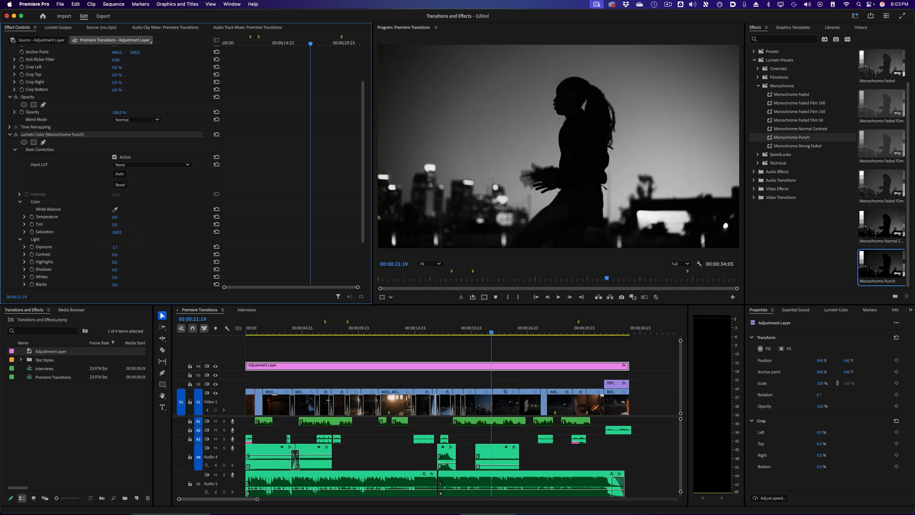
Step: Judging the frame at 00:00:05:00, set the Lumetri Contrast to -120 and Shadows to 27
drag(405, 332, 303, 331)
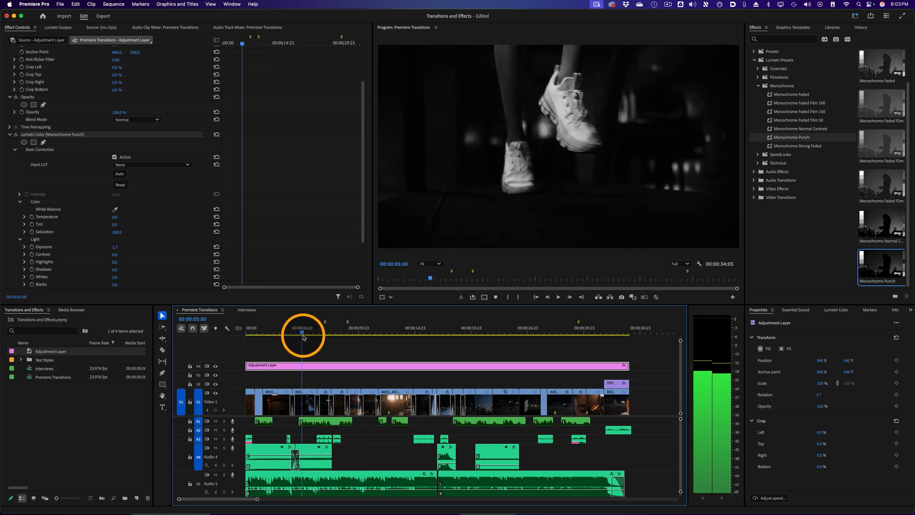
drag(113, 257, 42, 256)
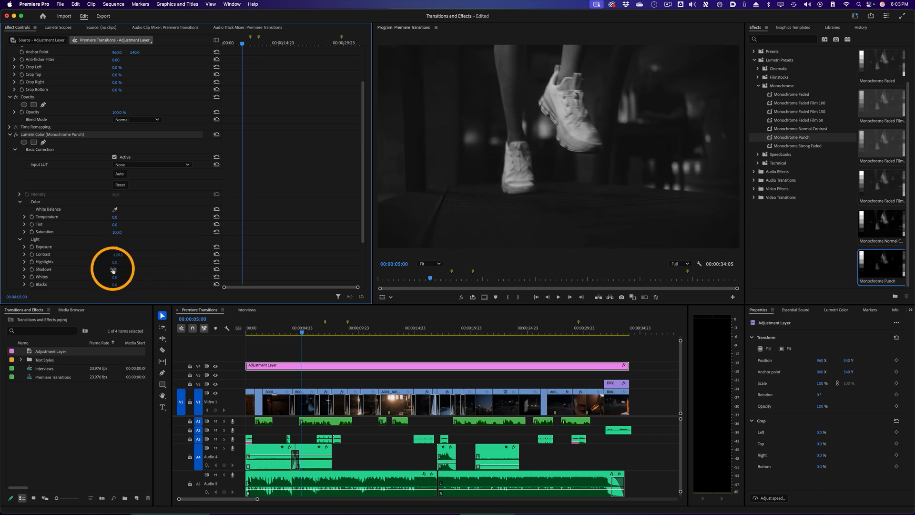
drag(116, 269, 114, 269)
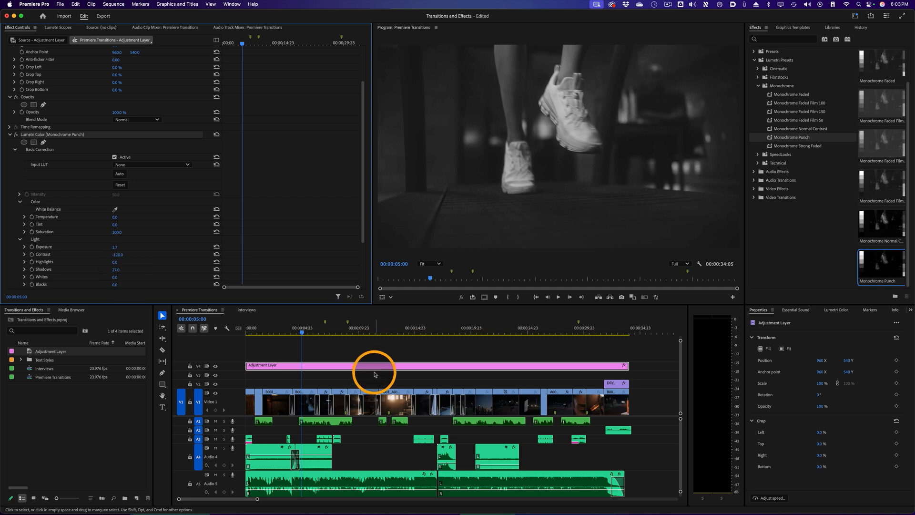
Step: Judging the frame at 00:00:06:21, set the Lumetri Contrast to -49 and scrub through the edit to 00:00:21:12
drag(254, 331, 325, 346)
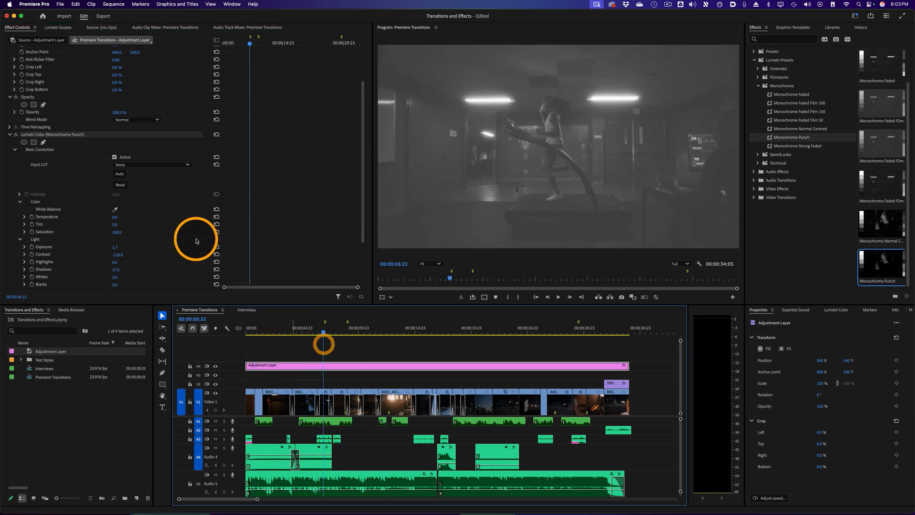
click(118, 255)
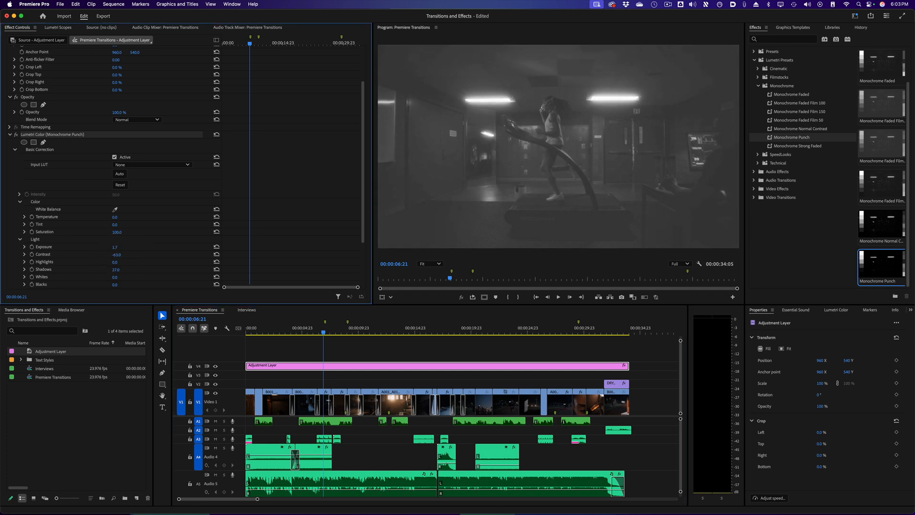
drag(266, 338, 488, 355)
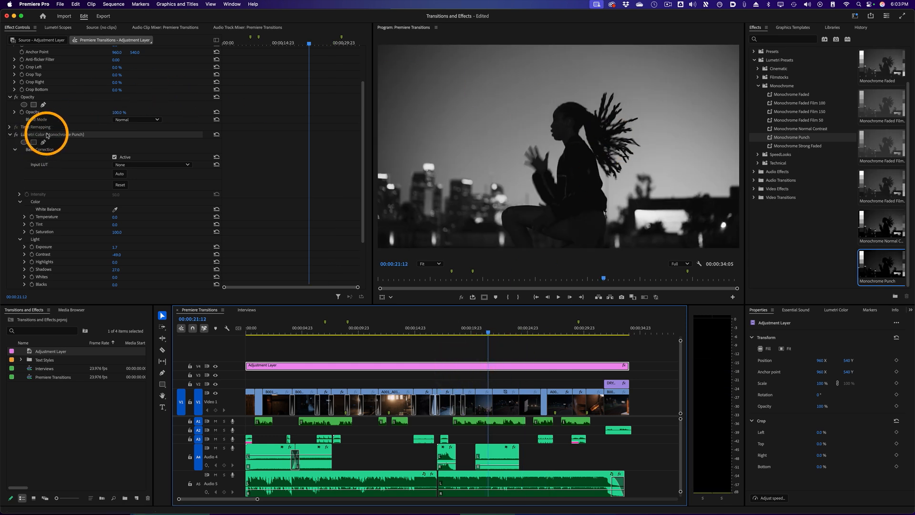
Step: Compare the frame at 00:00:08:08 with the Lumetri Color effect switched off and back on
drag(290, 328, 340, 329)
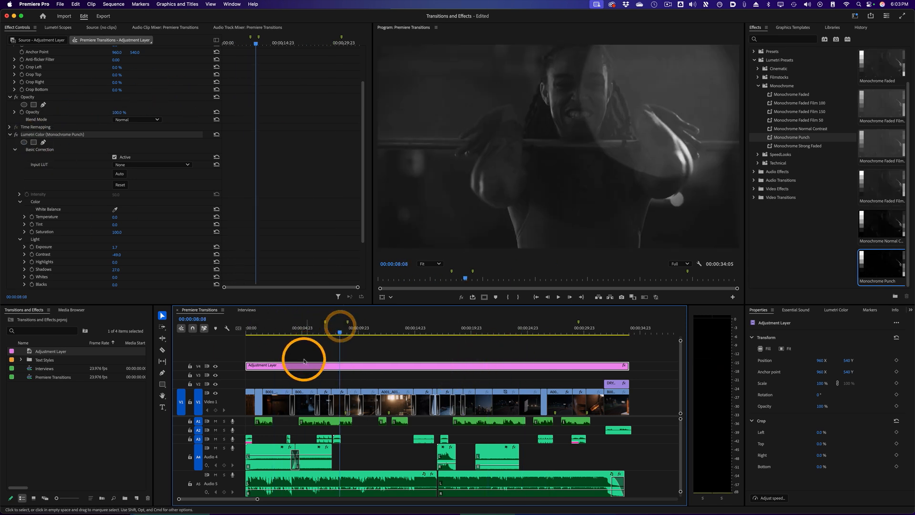
click(15, 135)
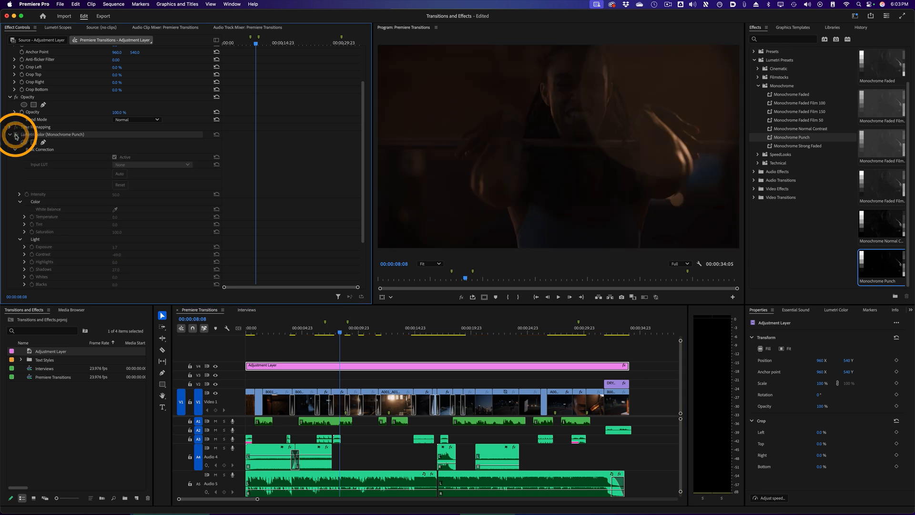
click(15, 135)
click(191, 266)
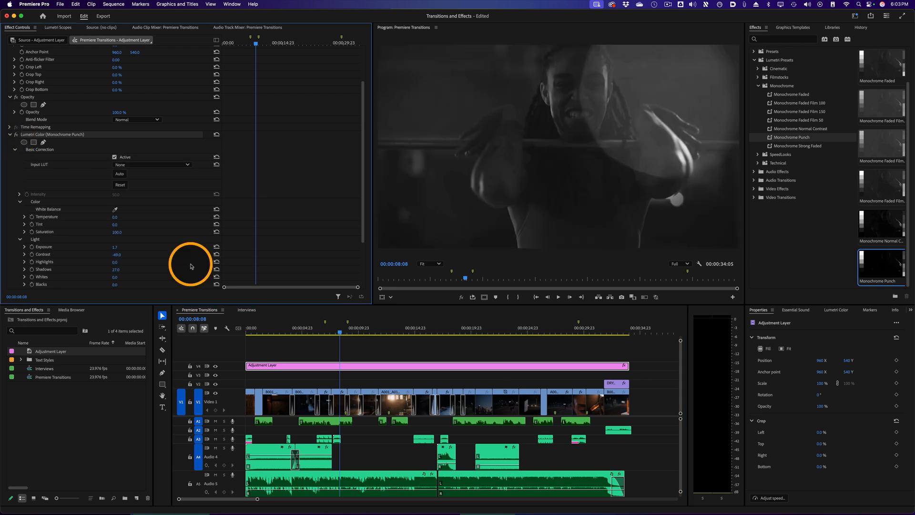
Step: Hide track V4, scrub to 00:00:20:12 to review the ungraded edit, and show the track again
click(215, 368)
drag(292, 333, 477, 341)
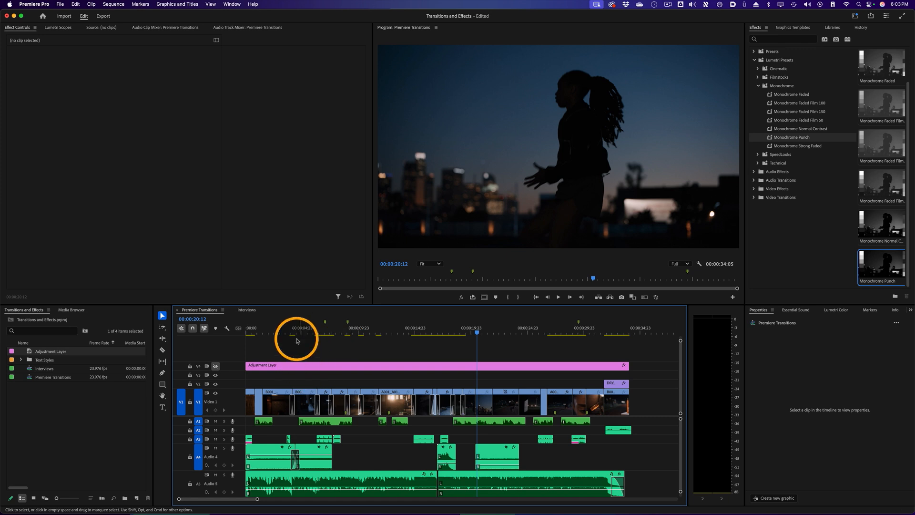
click(298, 366)
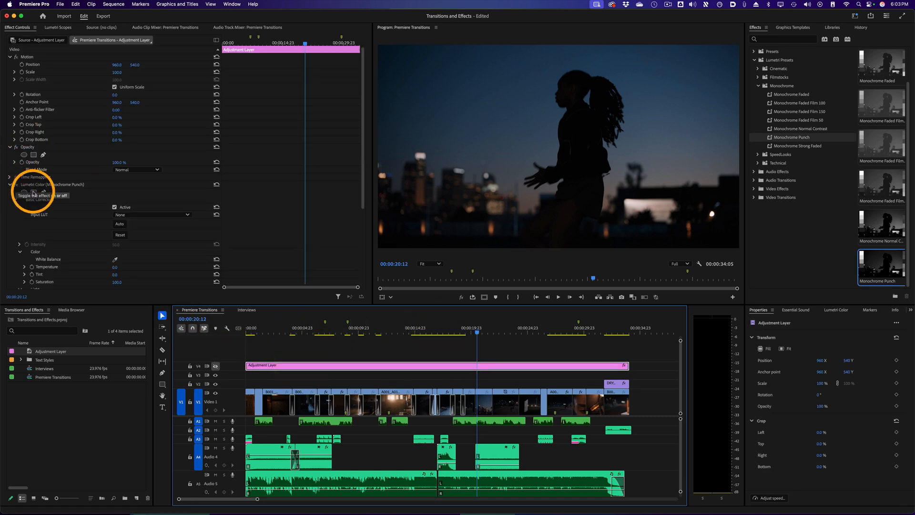
click(216, 365)
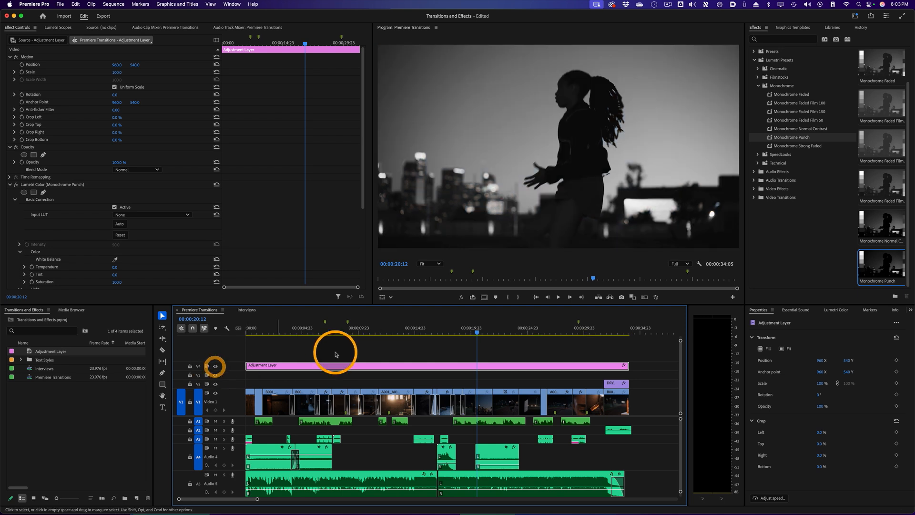
Step: Move the V1 clip at 00:00:20:12 to a new track V5 above the adjustment layer and play it back
drag(483, 394, 484, 327)
key(space)
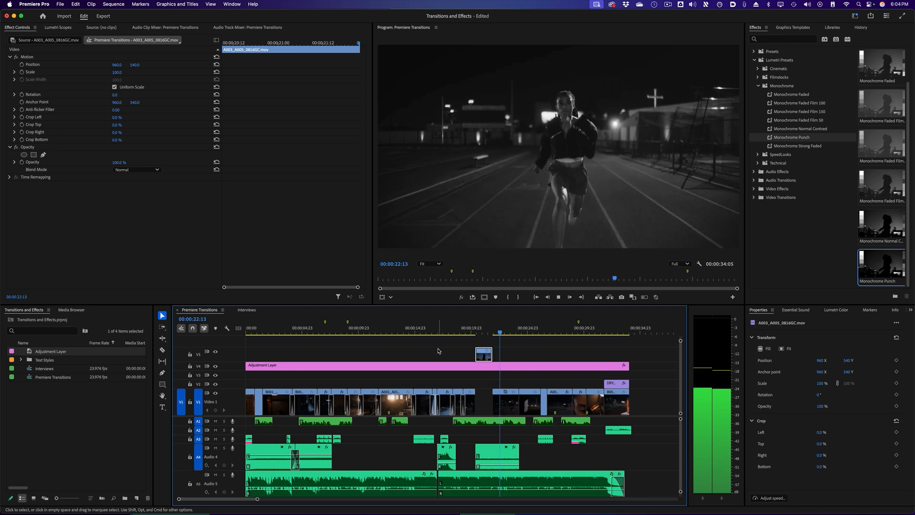
Step: Move the clip on track V5 back down into its gap on track V1 and clear the selection
drag(484, 361, 483, 394)
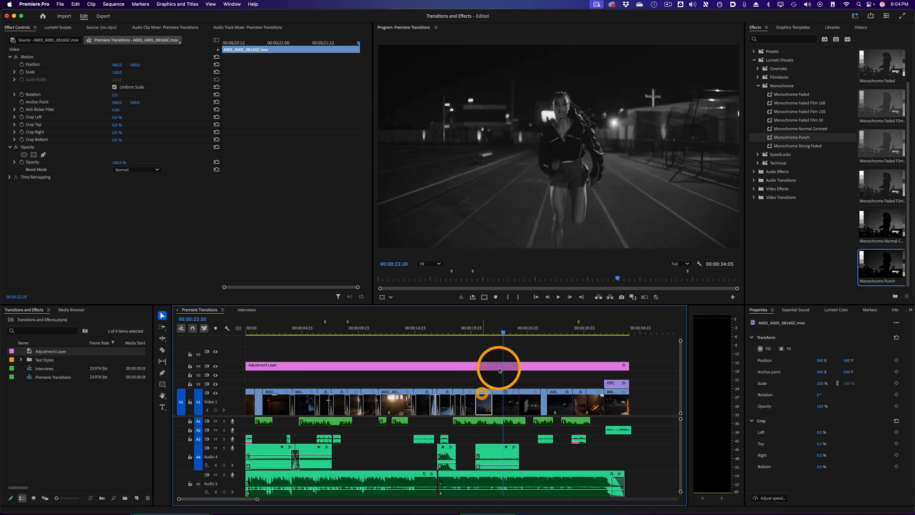
click(476, 349)
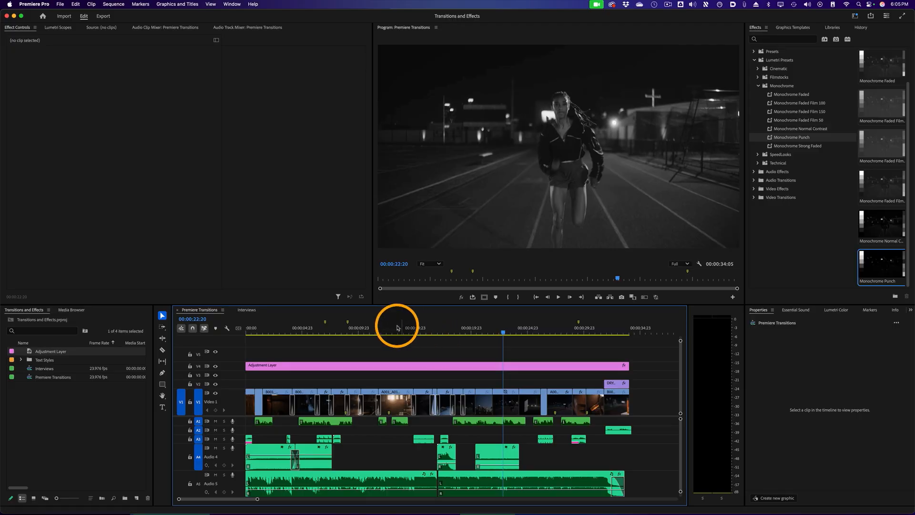
click(391, 328)
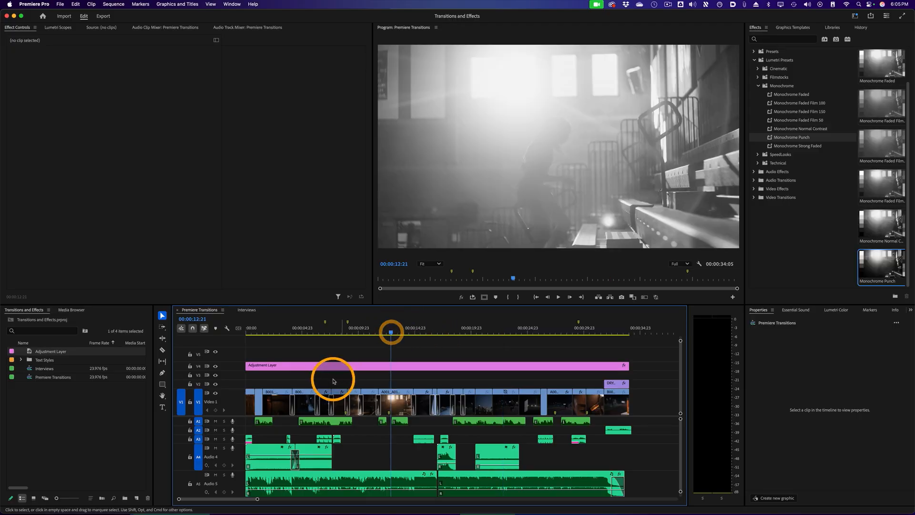
drag(283, 399, 507, 402)
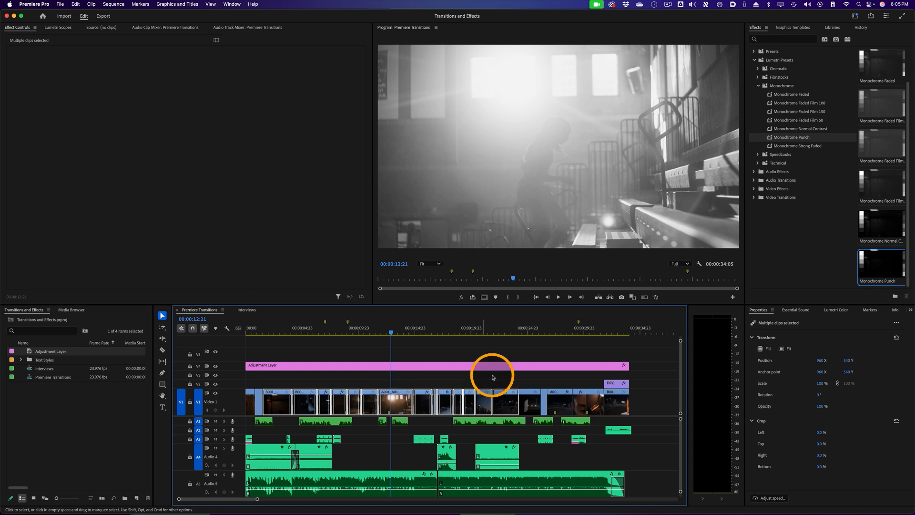
click(455, 385)
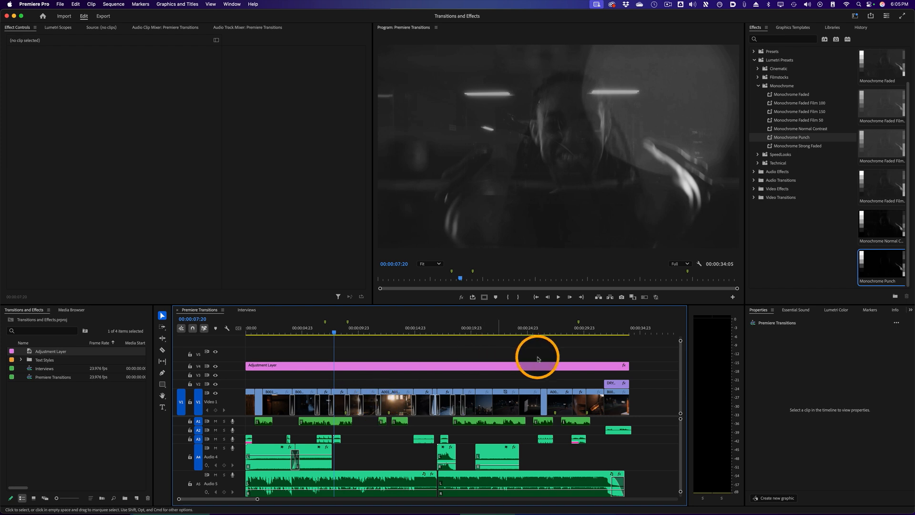
Step: Create a simplified duplicate of the sequence named Premiere Transitions - Simplified, with vertical gaps closed and transitions removed from video and audio tracks
click(113, 3)
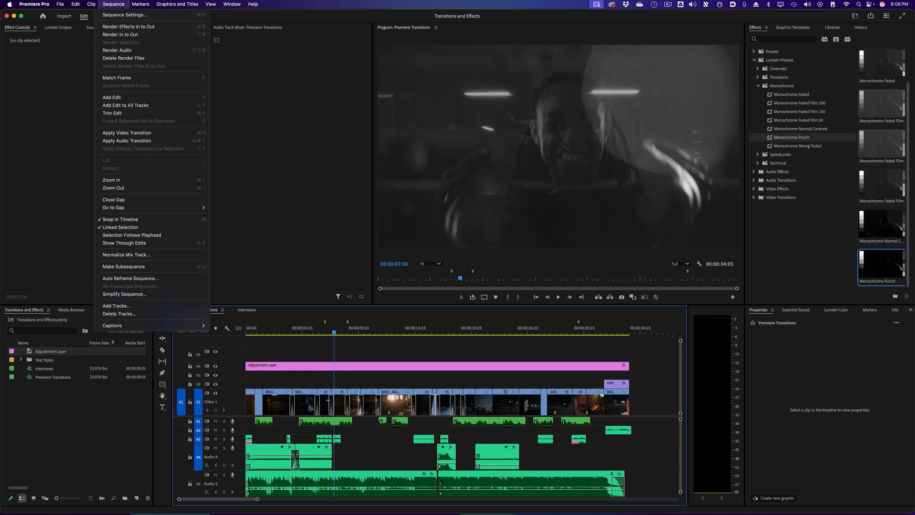
click(125, 294)
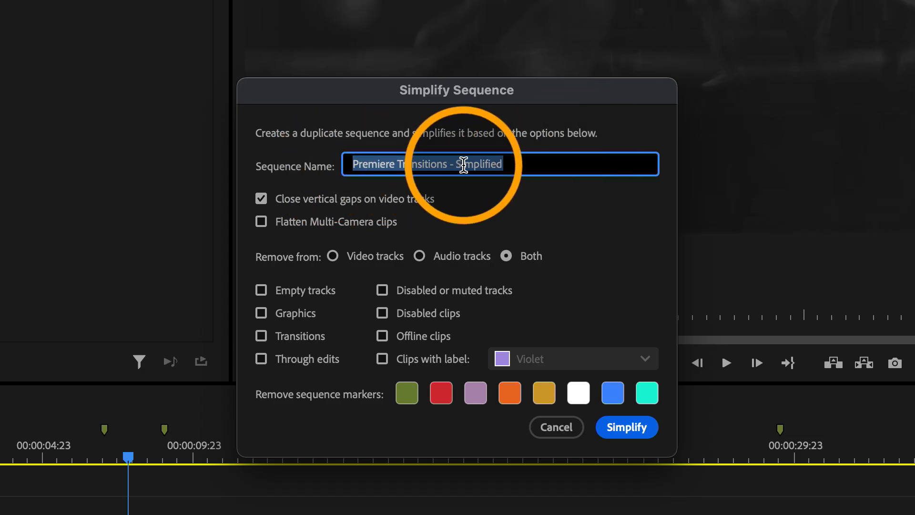
click(538, 193)
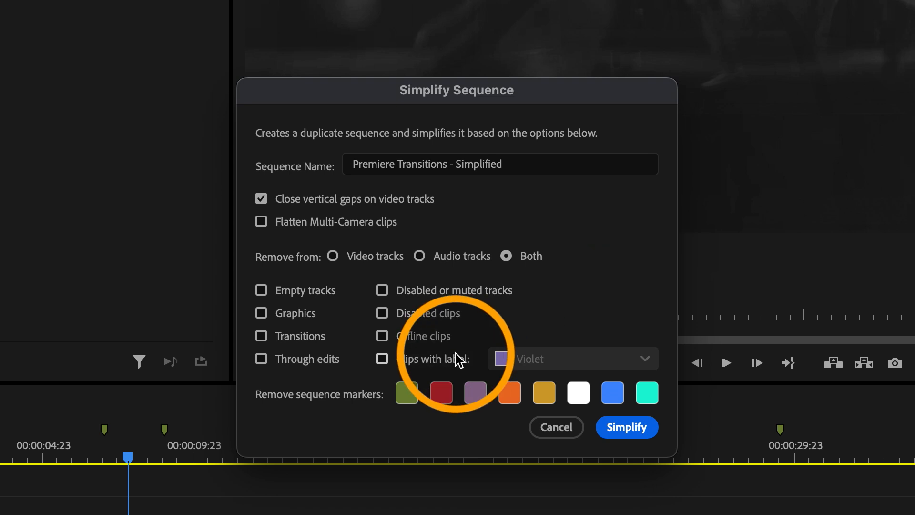
mouse_move(264, 320)
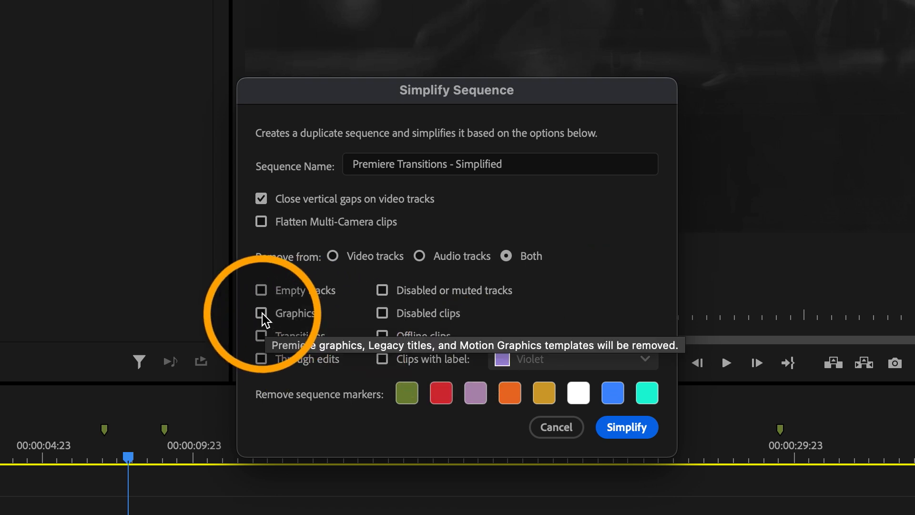
click(261, 336)
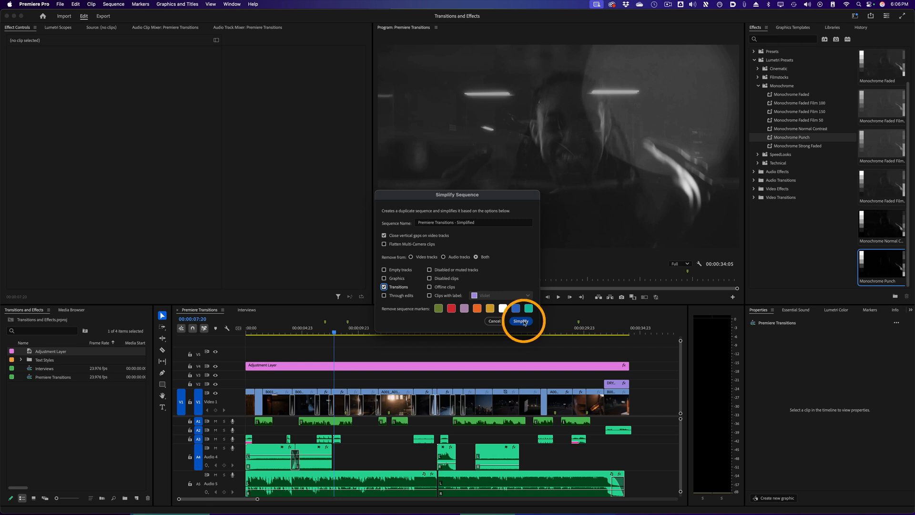
click(522, 322)
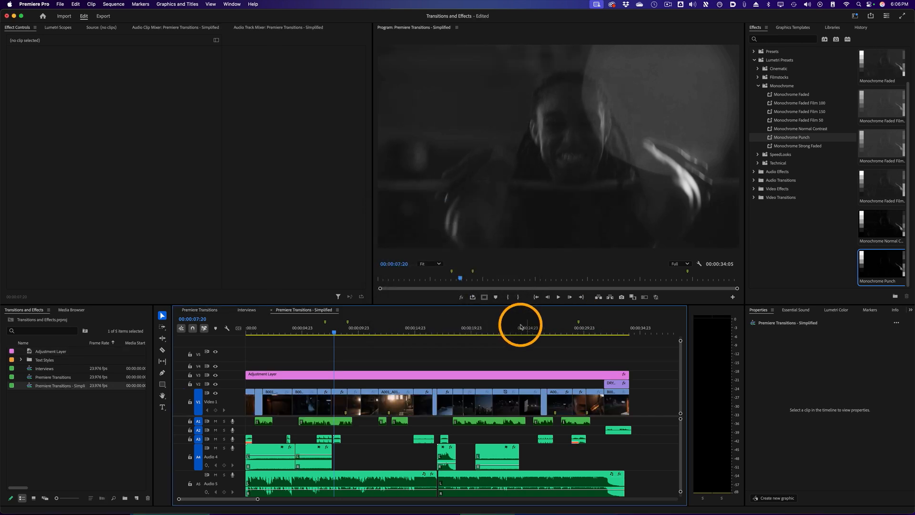
Step: Compare the adjustment layer and tracks of the simplified sequence with the original Premiere Transitions sequence
click(403, 375)
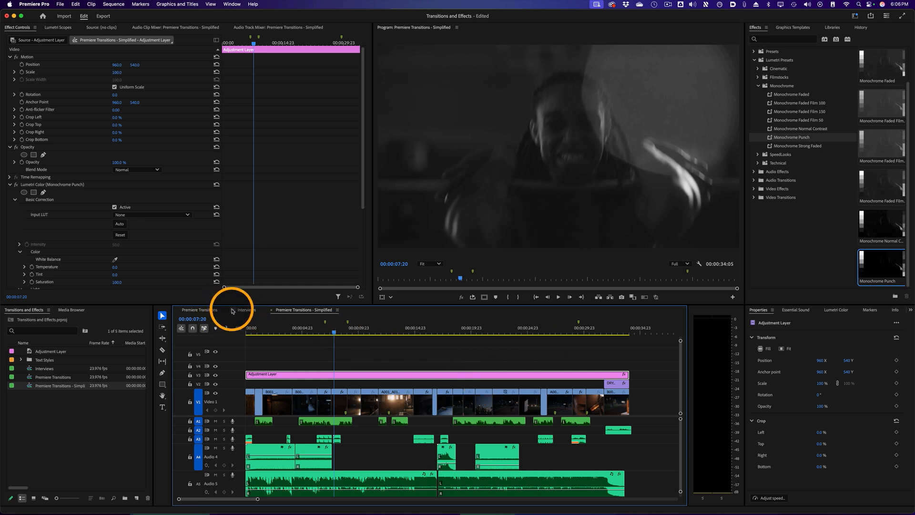
click(204, 310)
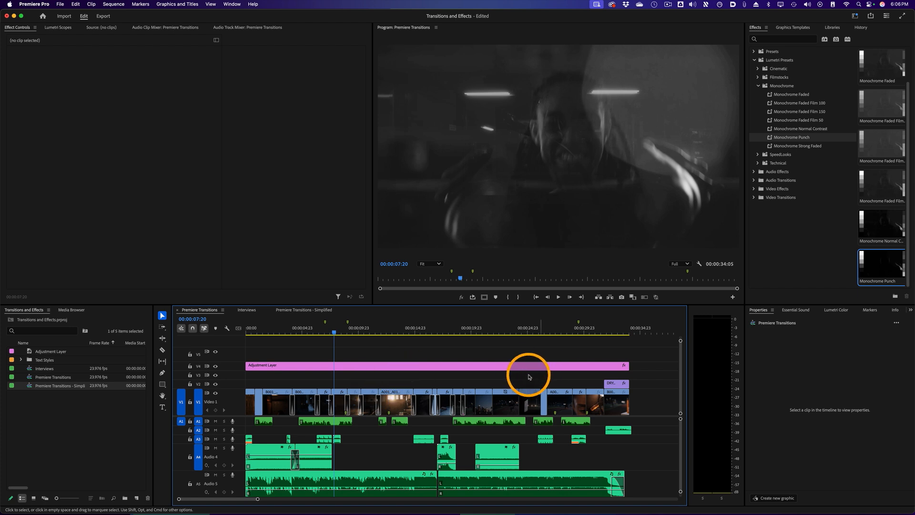
click(315, 310)
Step: Delete the adjustment layer from the Premiere Transitions - Simplified sequence
click(418, 376)
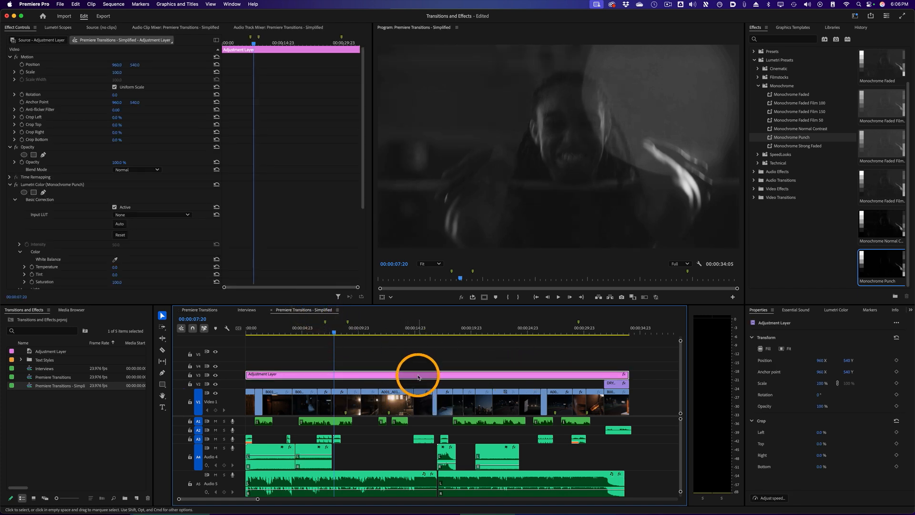
key(BackSpace)
click(366, 426)
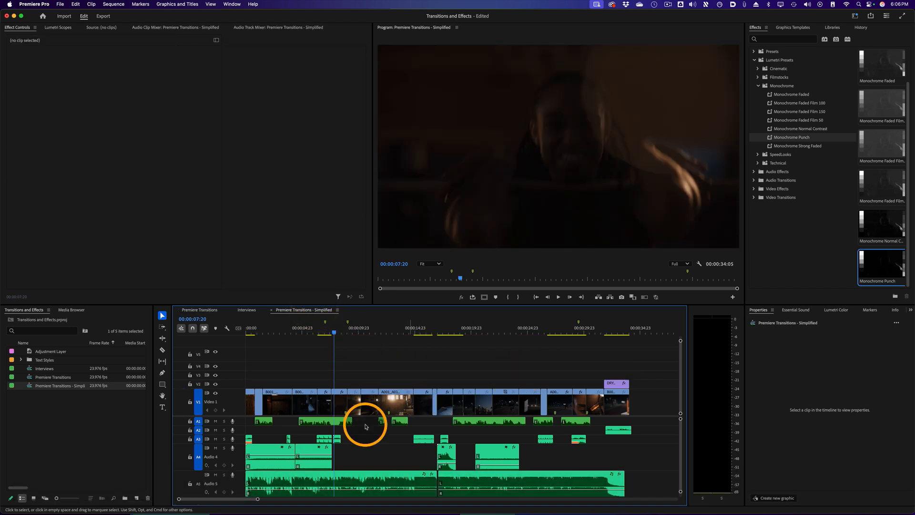
Step: Preview the simplified sequence at 00:00:04:14 and inspect the effects on clip A001_A015_0815OF.mov and the Household Treadmill Run Empty 01.wav clip on Audio 4
mouse_move(292, 332)
mouse_down()
mouse_move(570, 359)
mouse_move(297, 346)
mouse_up()
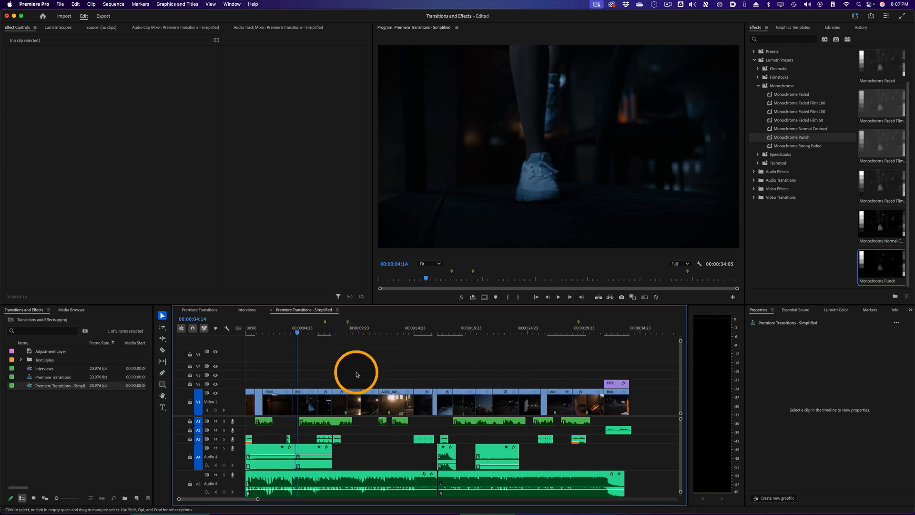
click(394, 397)
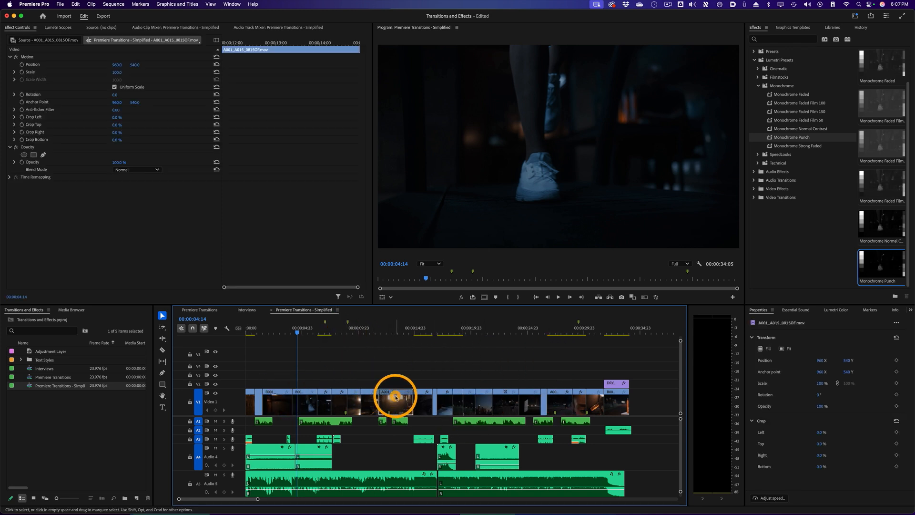
click(304, 463)
click(285, 451)
click(302, 462)
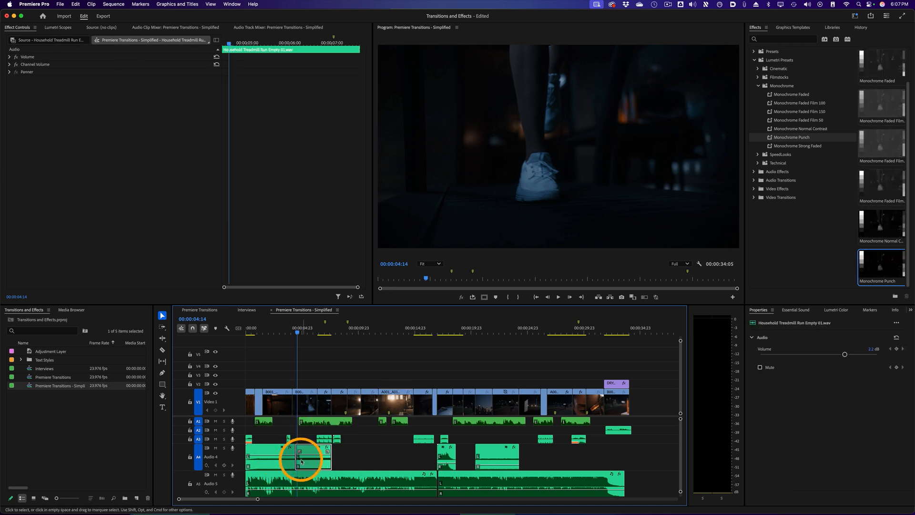